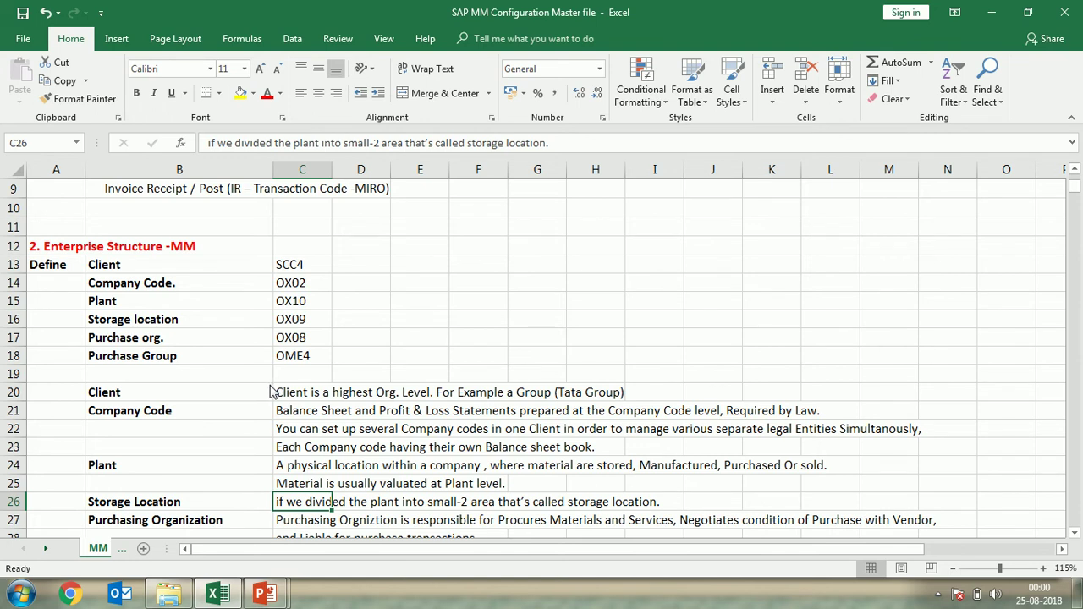
Step: Review the Plant and Storage Location definitions and the storage location transaction code in the Enterprise Structure notes
{"action": "scroll", "coordinate": [272, 391], "scroll_direction": "down", "scroll_amount": 2}
{"action": "left_click", "coordinate": [189, 355]}
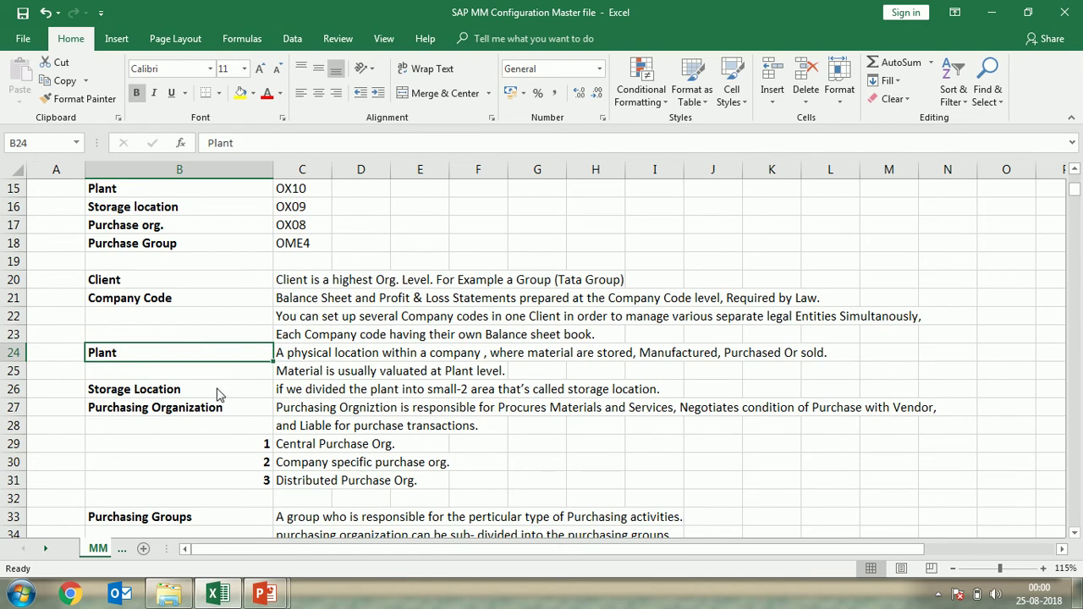
{"action": "left_click", "coordinate": [216, 390]}
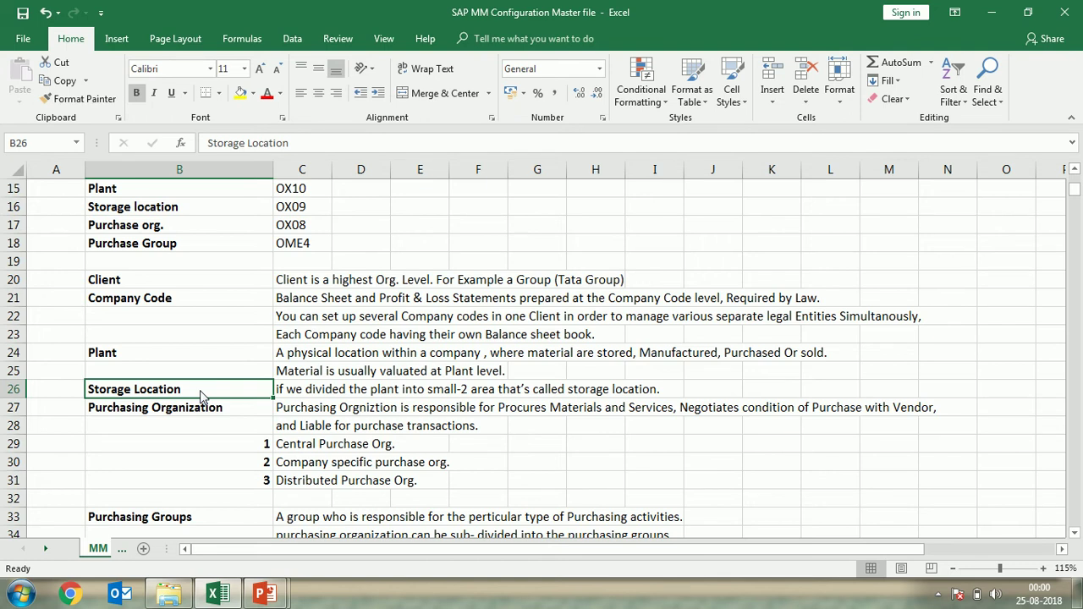
{"action": "scroll", "coordinate": [201, 396], "scroll_direction": "up", "scroll_amount": 4}
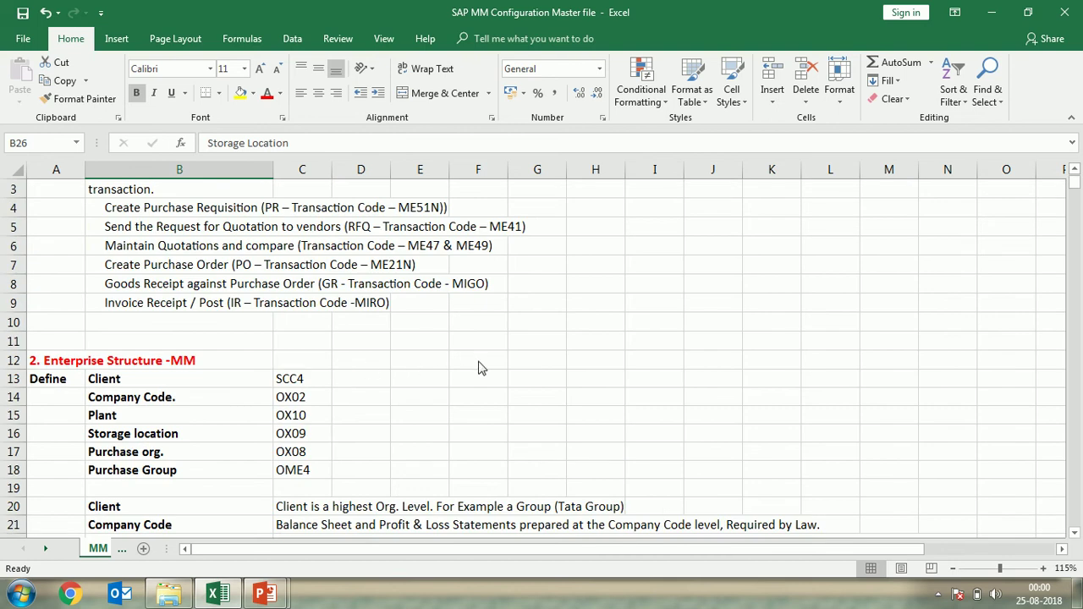
{"action": "scroll", "coordinate": [477, 370], "scroll_direction": "down", "scroll_amount": 3}
{"action": "scroll", "coordinate": [476, 370], "scroll_direction": "down", "scroll_amount": 2}
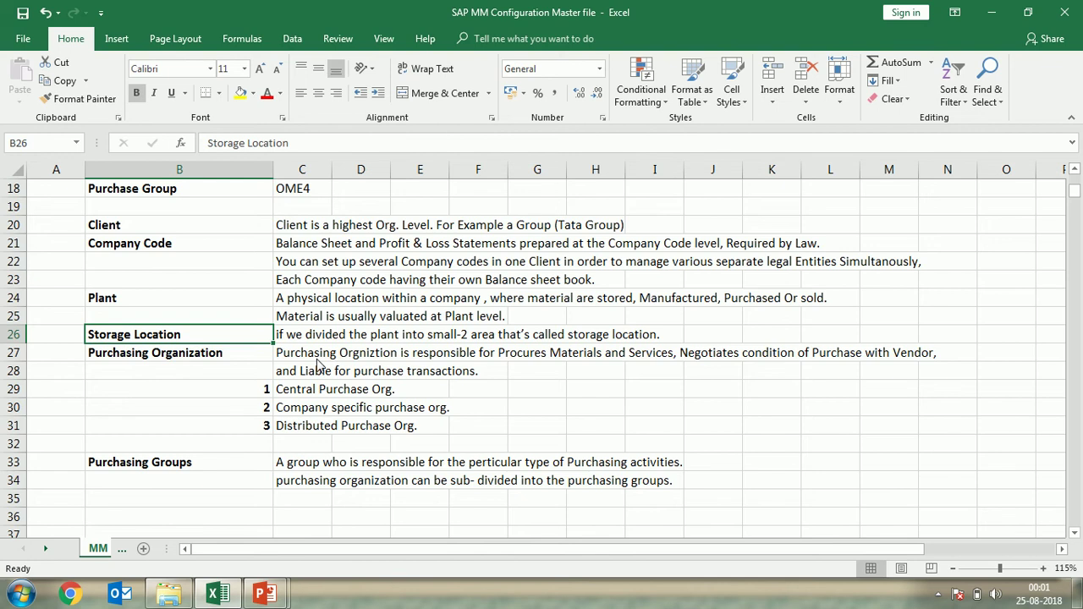
{"action": "scroll", "coordinate": [318, 362], "scroll_direction": "up", "scroll_amount": 3}
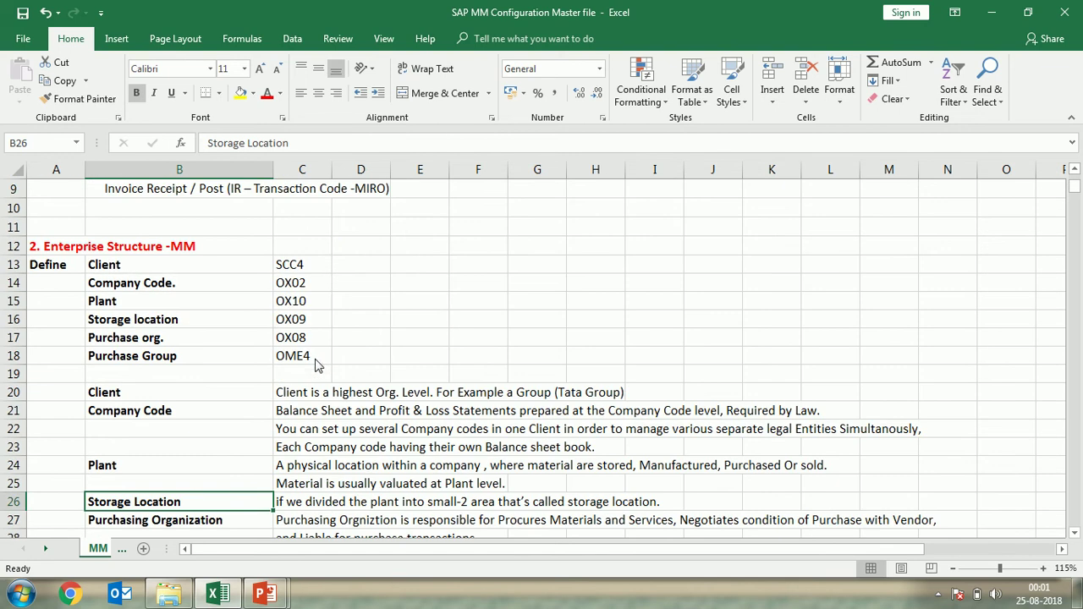
{"action": "left_click", "coordinate": [296, 319]}
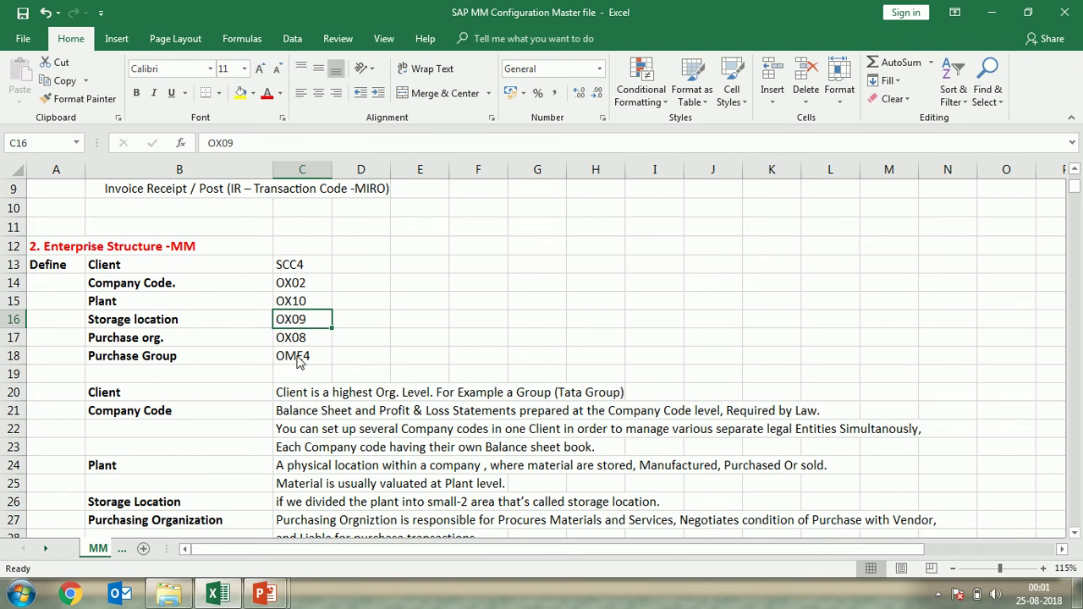
Step: Switch to the SAP 4.7 virtual machine, return to SAP Easy Access with /n, and enter transaction code OX09
{"action": "left_click", "coordinate": [996, 16]}
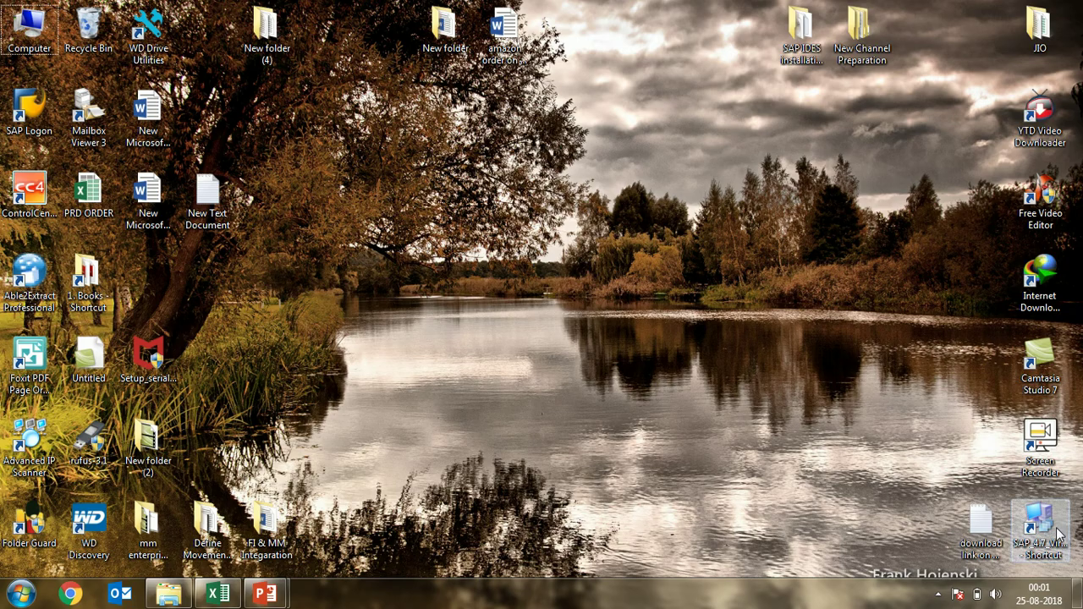
{"action": "double_click", "coordinate": [1039, 526]}
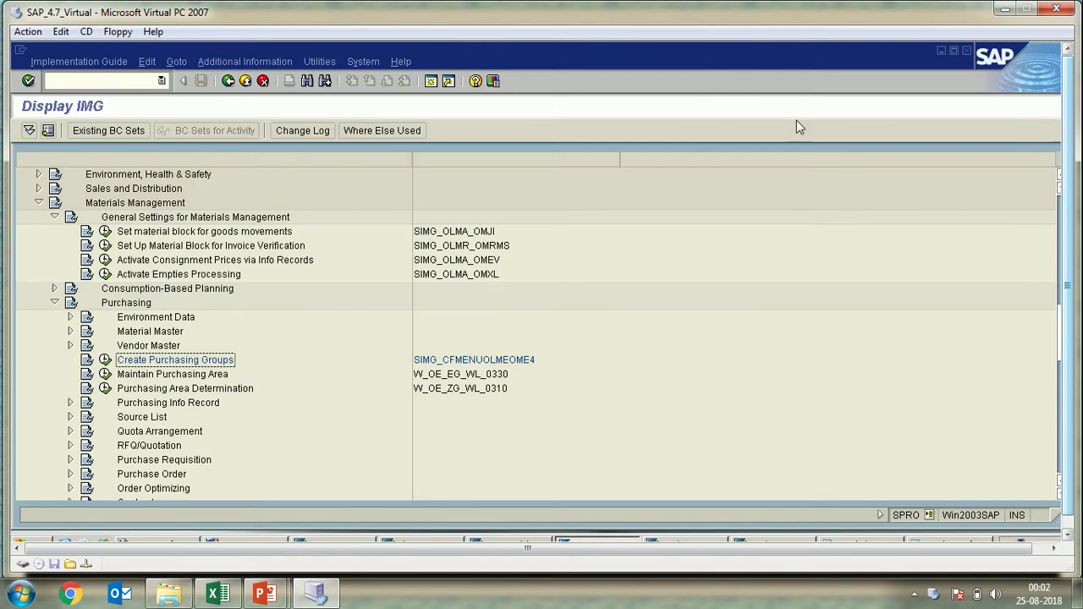
{"action": "left_click", "coordinate": [107, 85]}
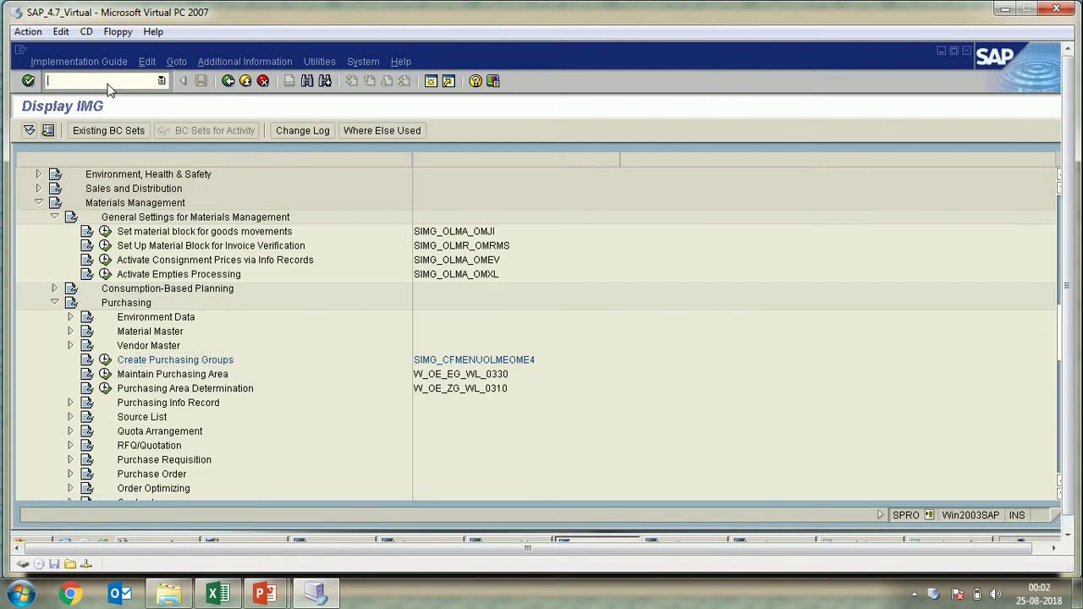
{"action": "type", "text": "/n"}
{"action": "key", "text": "Return"}
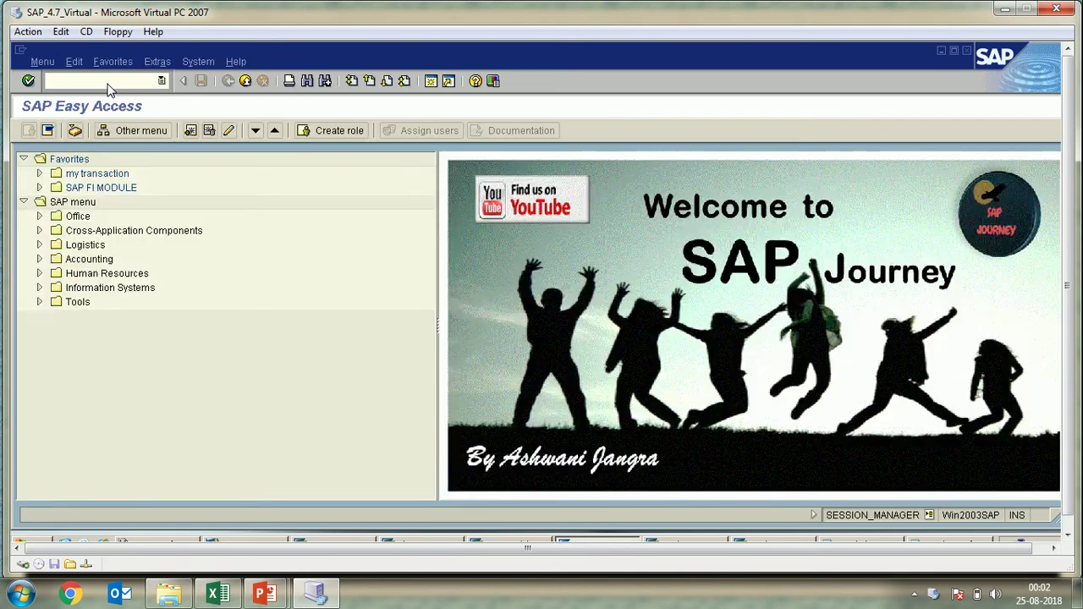
{"action": "type", "text": "OX09"}
Step: Switch to the Excel workbook and add the heading "T-code" in cell C12 above the transaction codes
{"action": "left_click", "coordinate": [216, 543]}
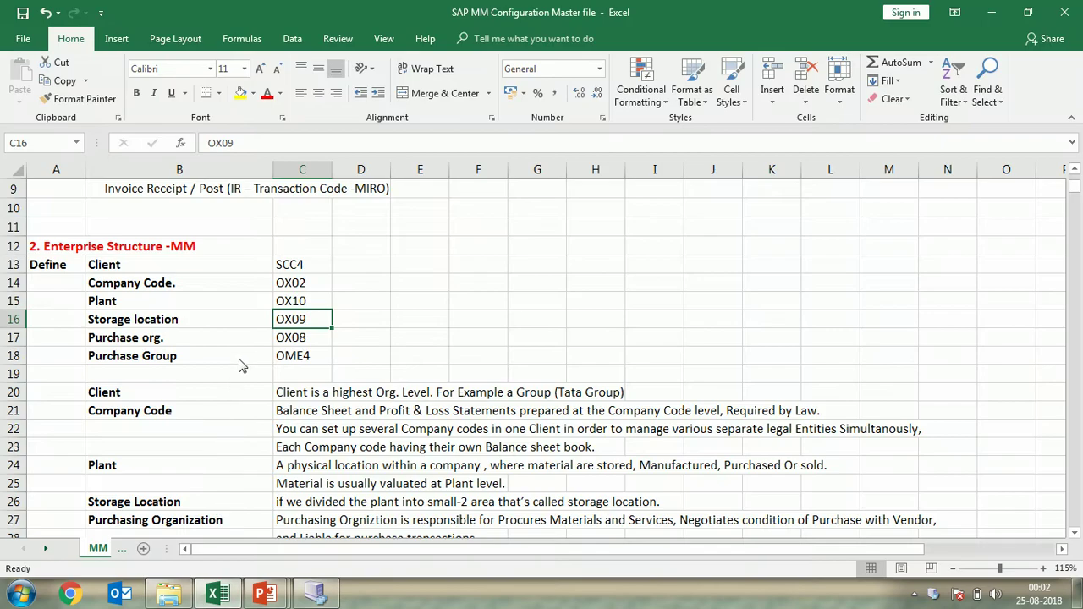
{"action": "left_click", "coordinate": [181, 325]}
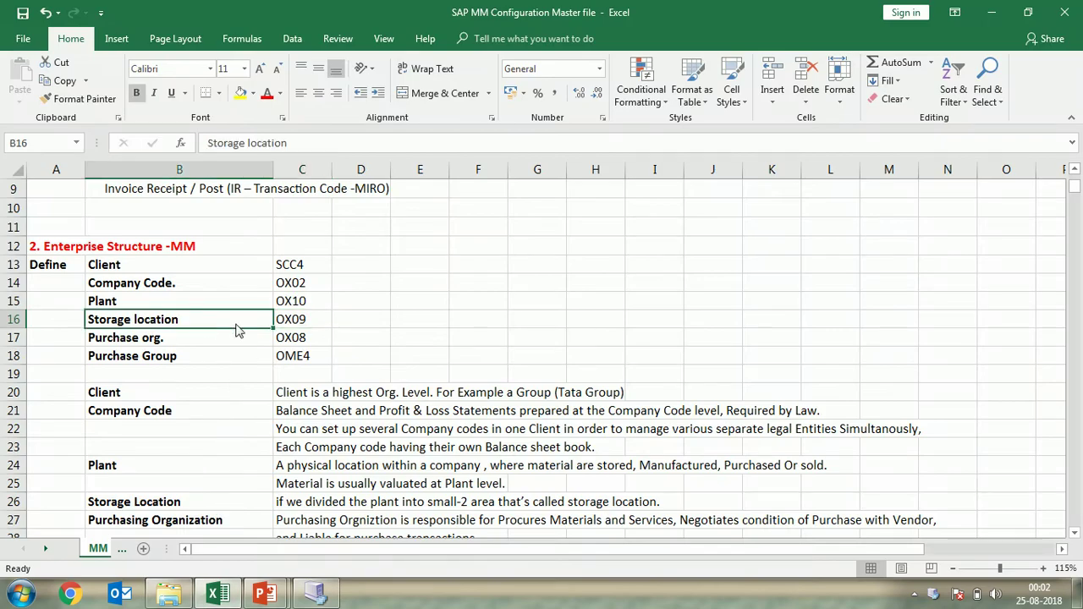
{"action": "left_click", "coordinate": [288, 326]}
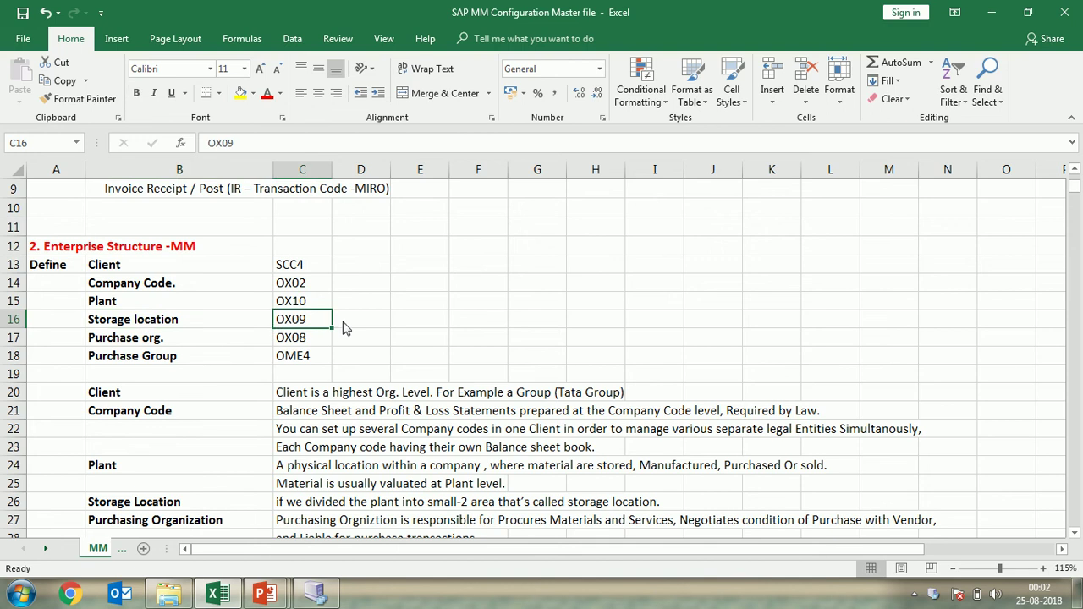
{"action": "left_click", "coordinate": [296, 251]}
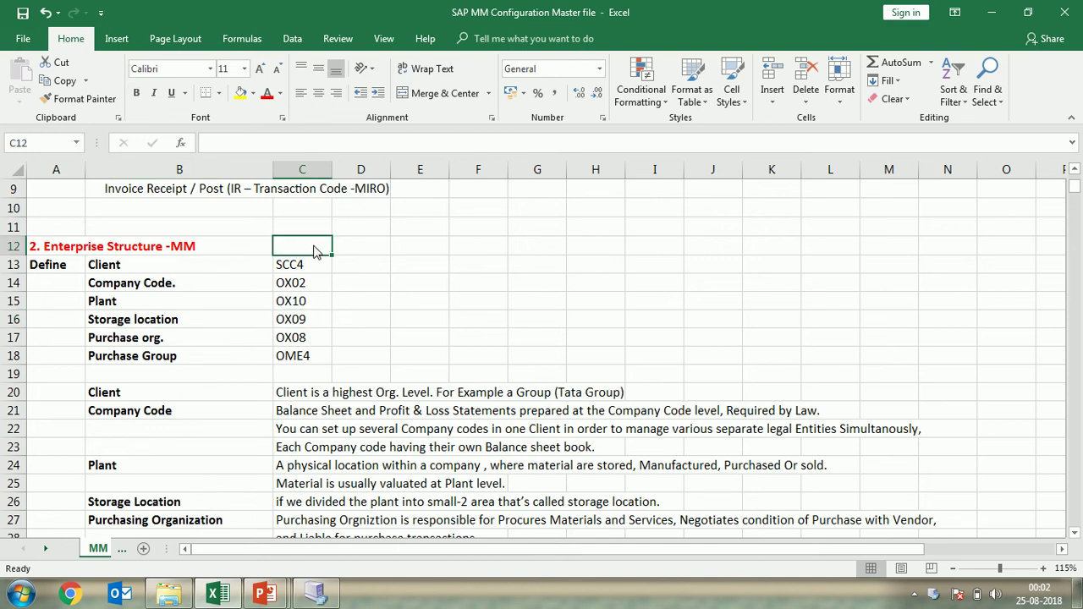
{"action": "type", "text": "Tran"}
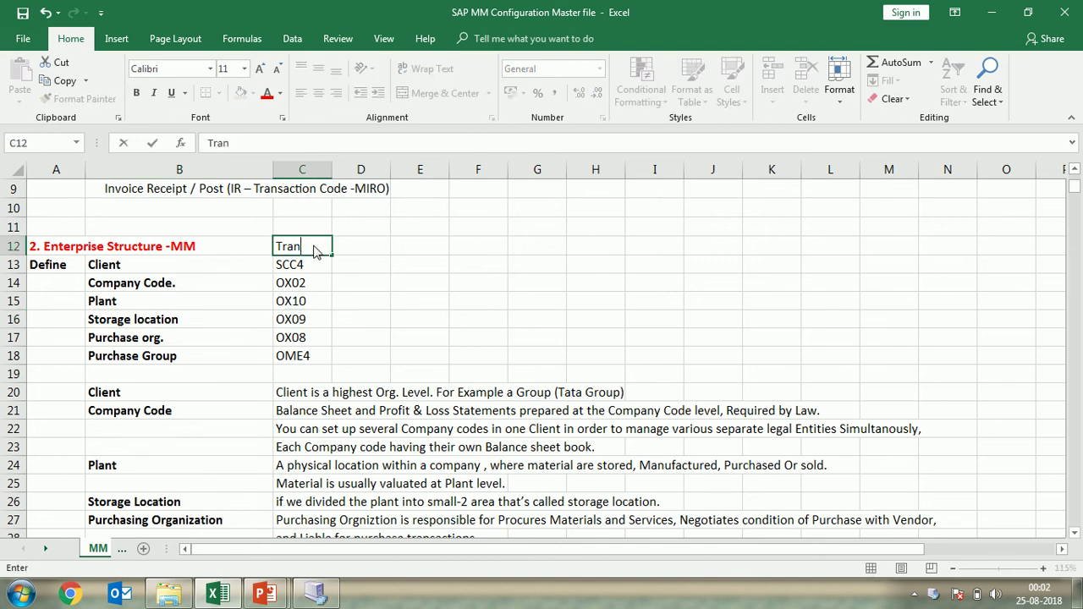
{"action": "key", "text": "BackSpace"}
{"action": "key", "text": "BackSpace"}
{"action": "key", "text": "BackSpace"}
{"action": "type", "text": "-cd"}
{"action": "key", "text": "BackSpace"}
{"action": "type", "text": "ode"}
{"action": "left_click", "coordinate": [315, 326]}
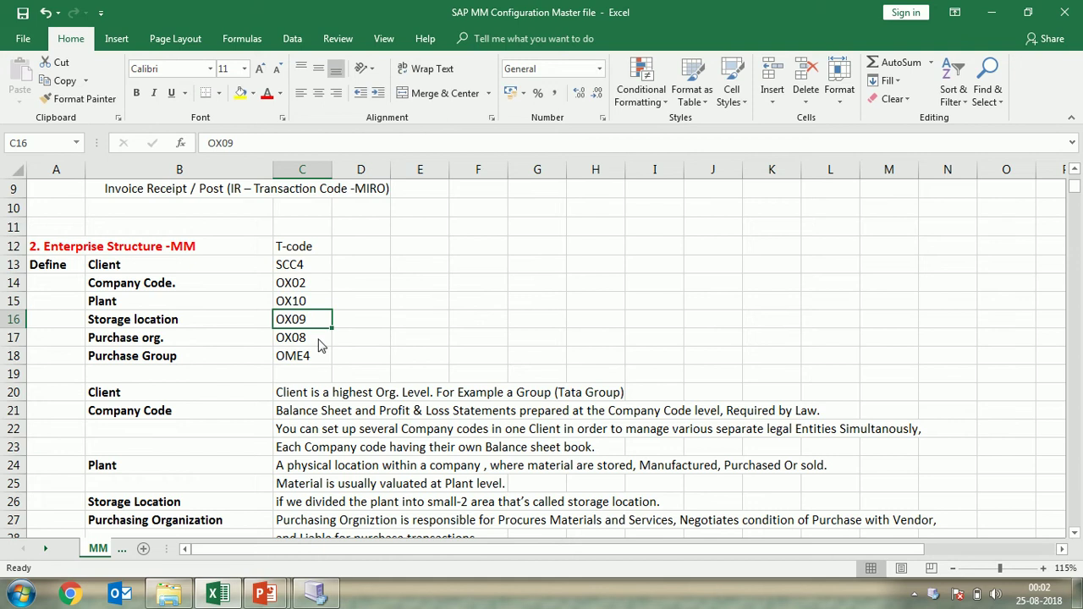
Step: Switch back to SAP, run transaction OX09, and move the work area dialog toward the middle of the screen
{"action": "left_click", "coordinate": [318, 598]}
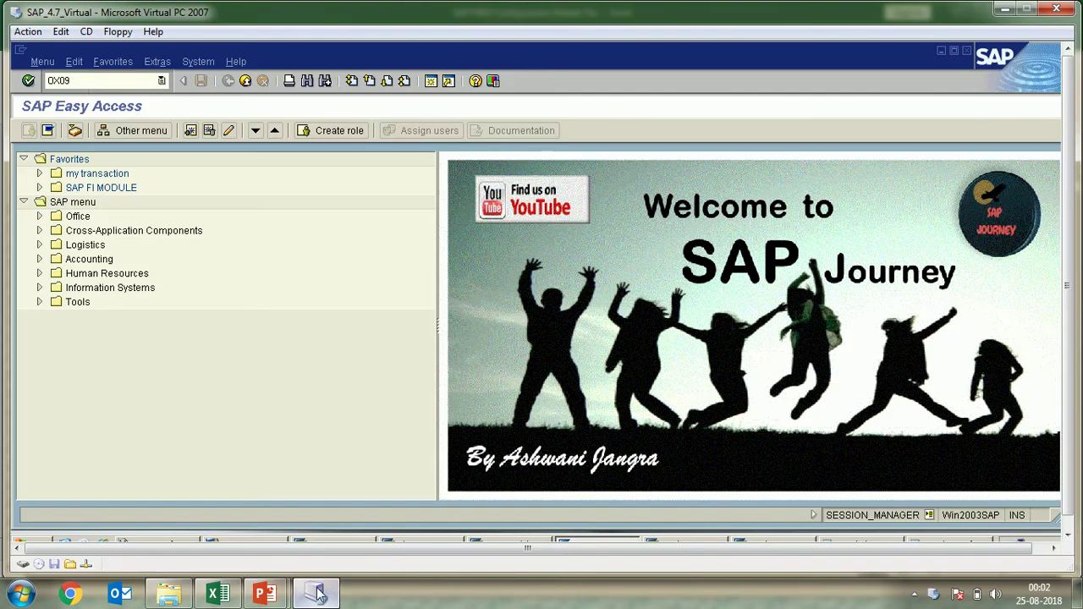
{"action": "double_click", "coordinate": [61, 81]}
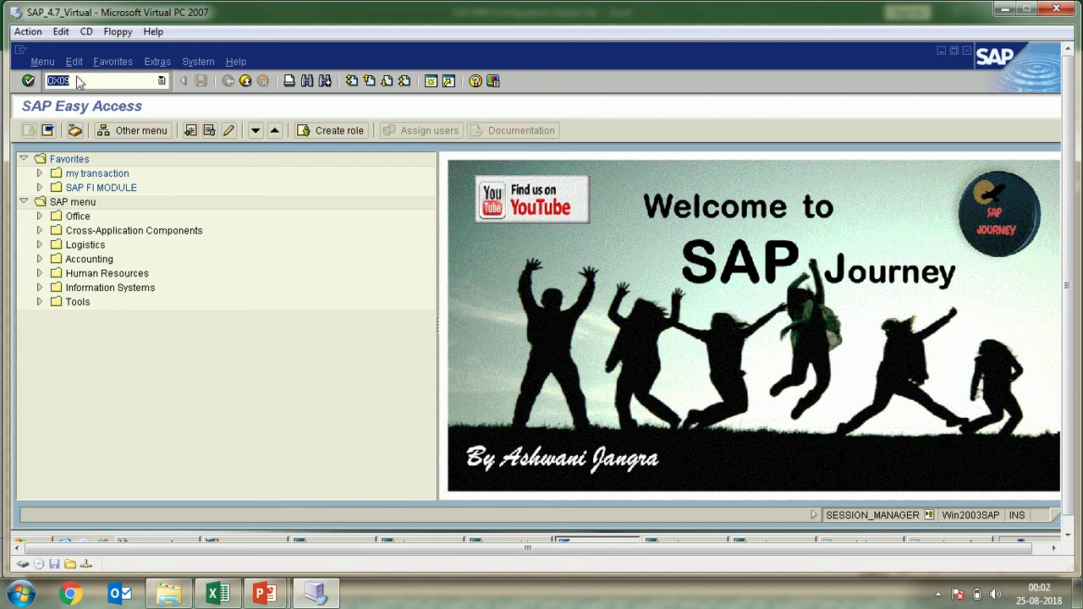
{"action": "left_click", "coordinate": [28, 85]}
{"action": "left_click", "coordinate": [28, 82]}
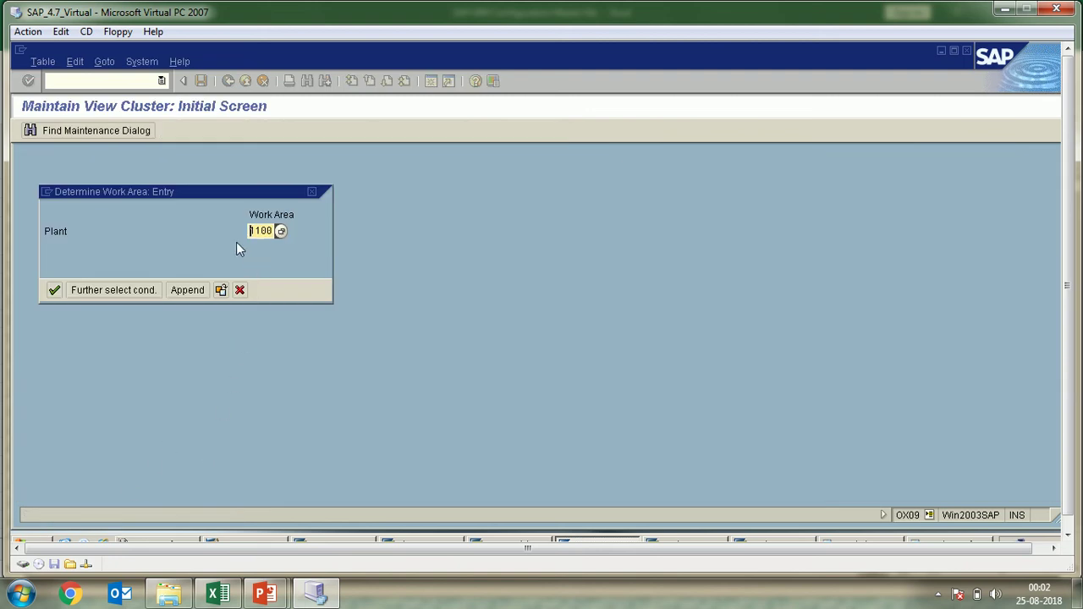
{"action": "left_click_drag", "start_coordinate": [162, 193], "coordinate": [376, 172]}
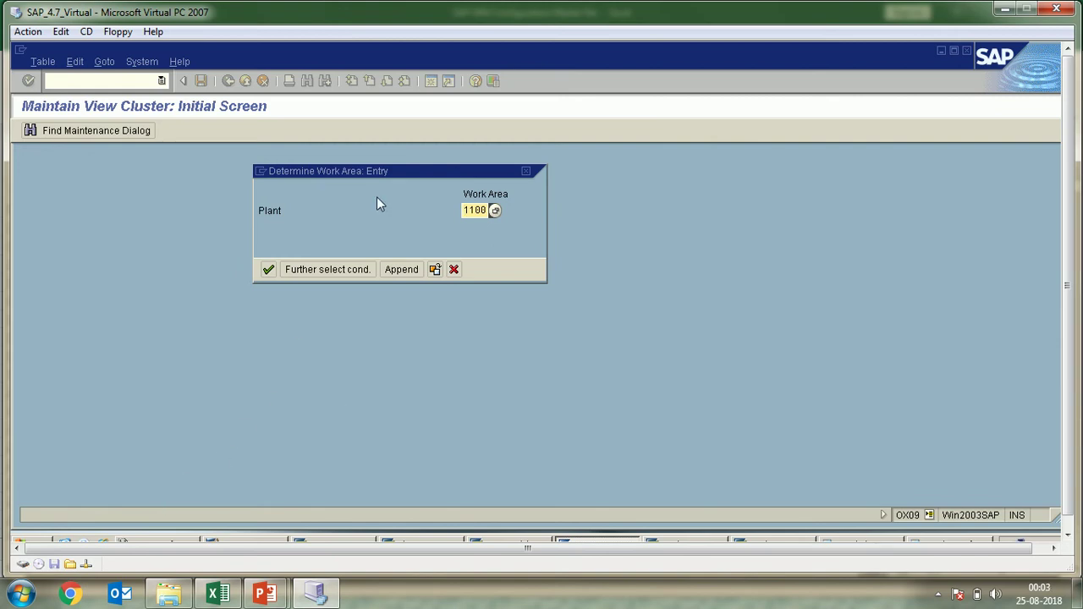
Step: Check the Plant and Storage Location definitions in the Excel notes, then return to the SAP work area dialog
{"action": "left_click", "coordinate": [217, 592]}
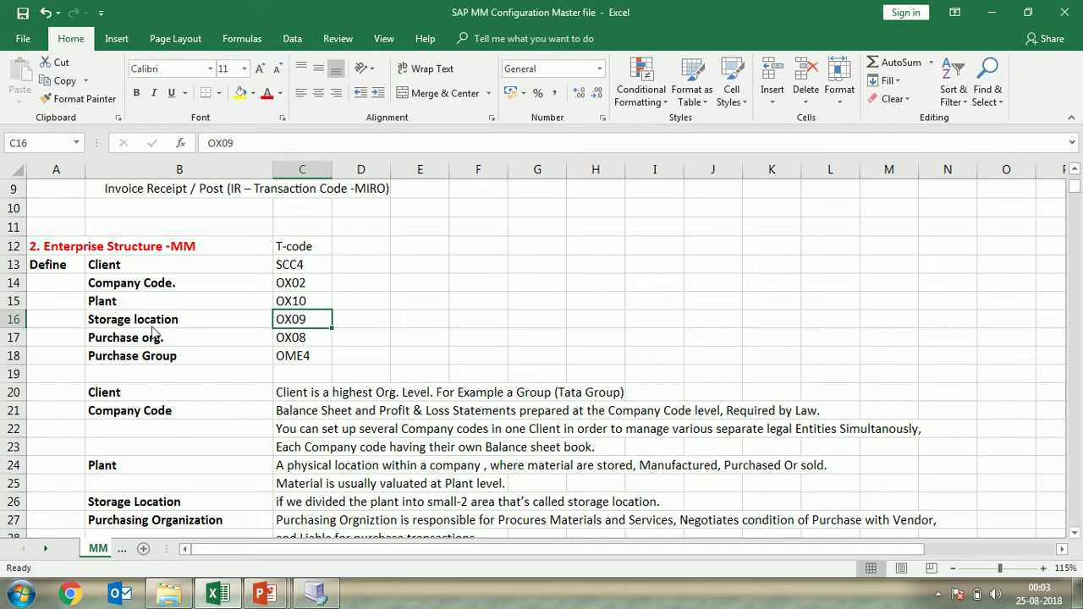
{"action": "scroll", "coordinate": [157, 440], "scroll_direction": "down", "scroll_amount": 1}
{"action": "left_click", "coordinate": [144, 411]}
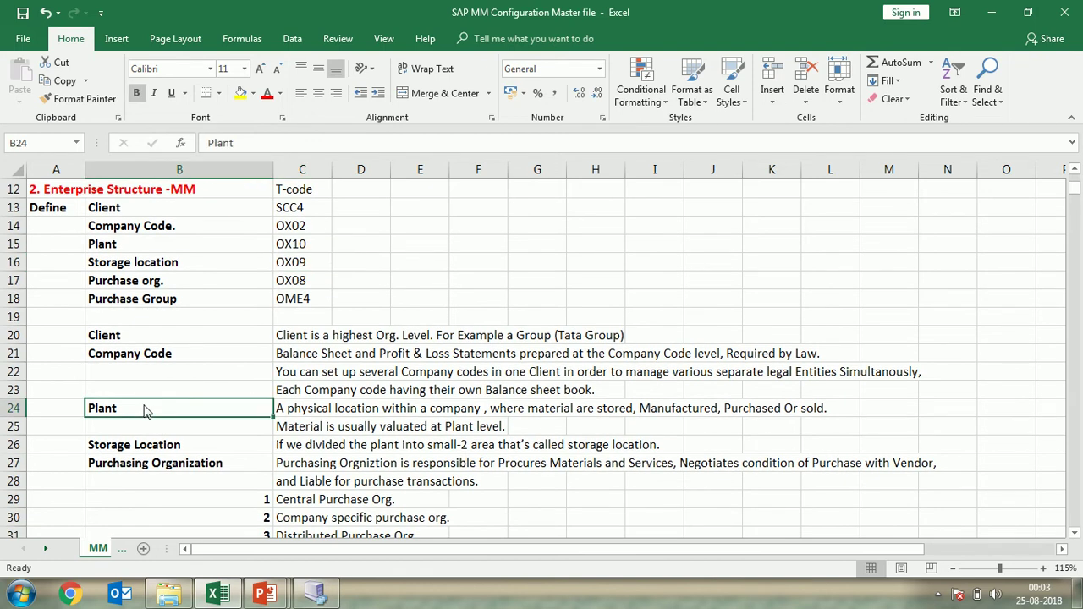
{"action": "left_click", "coordinate": [157, 448]}
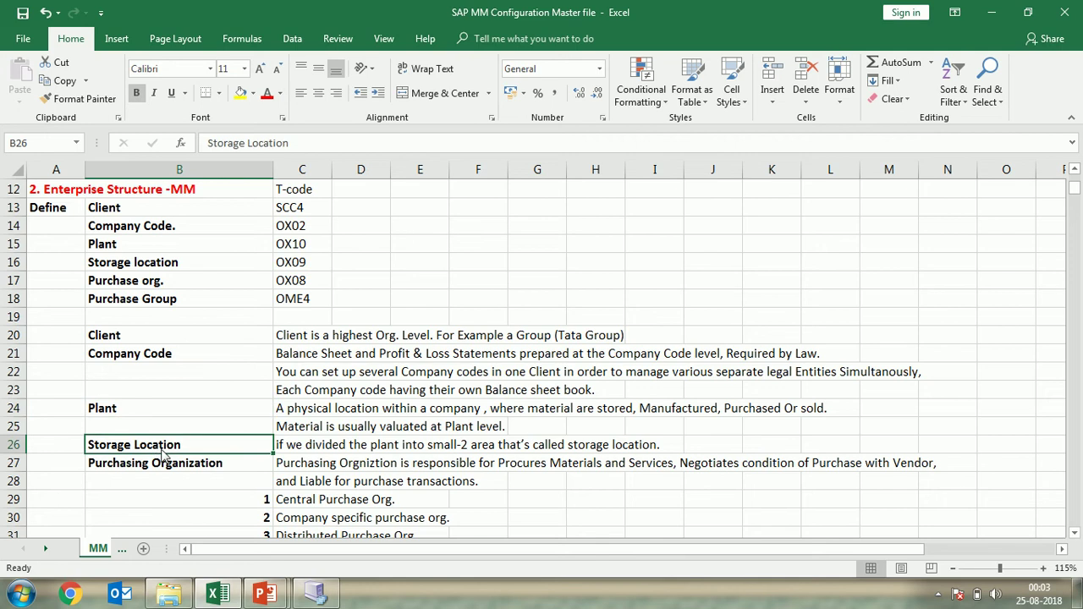
{"action": "left_click", "coordinate": [315, 593]}
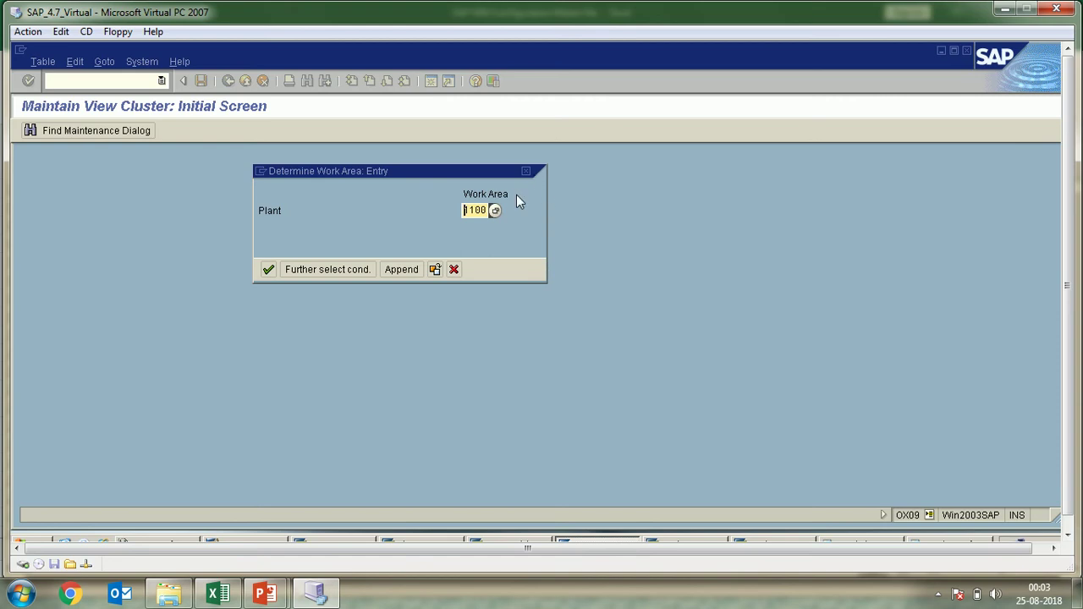
Step: Switch to Excel and enter 1100 in cell G11 with the label "plant" in F11
{"action": "left_click", "coordinate": [233, 597]}
{"action": "scroll", "coordinate": [567, 310], "scroll_direction": "up", "scroll_amount": 2}
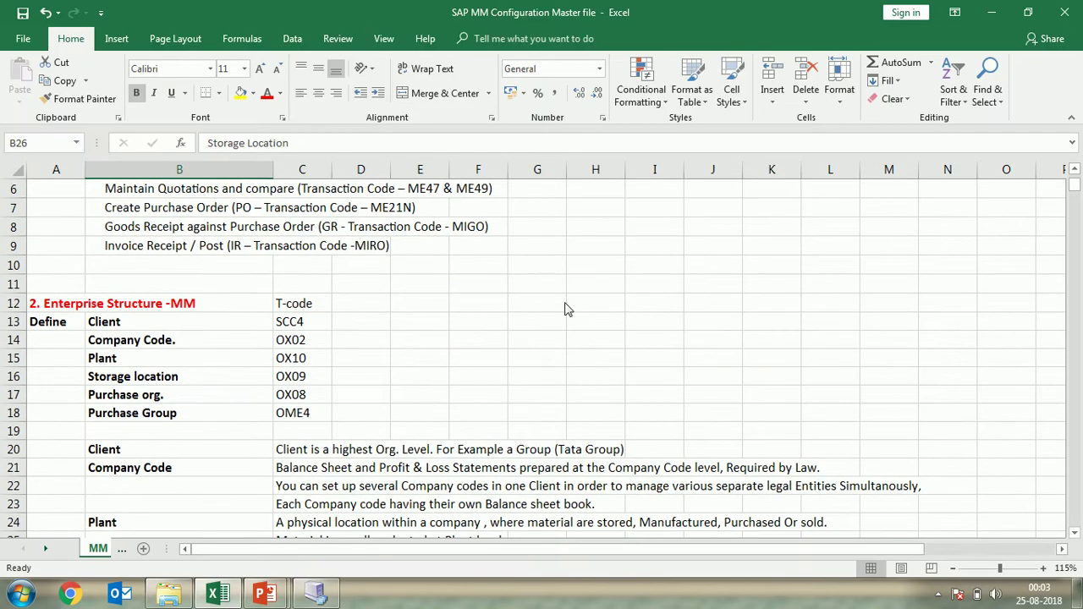
{"action": "left_click", "coordinate": [559, 293]}
{"action": "type", "text": "1100"}
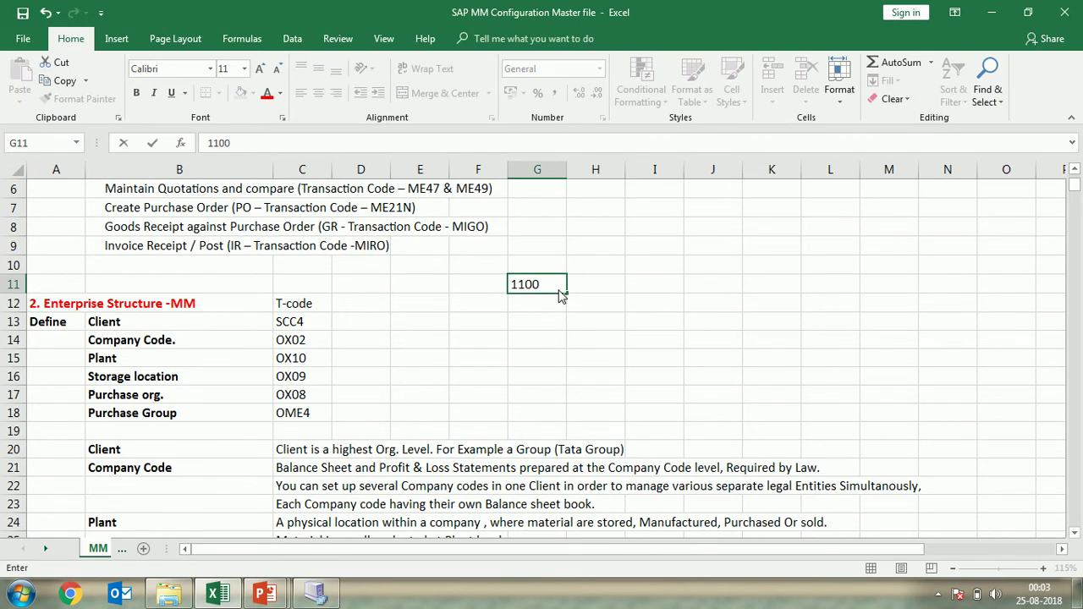
{"action": "key", "text": "Return"}
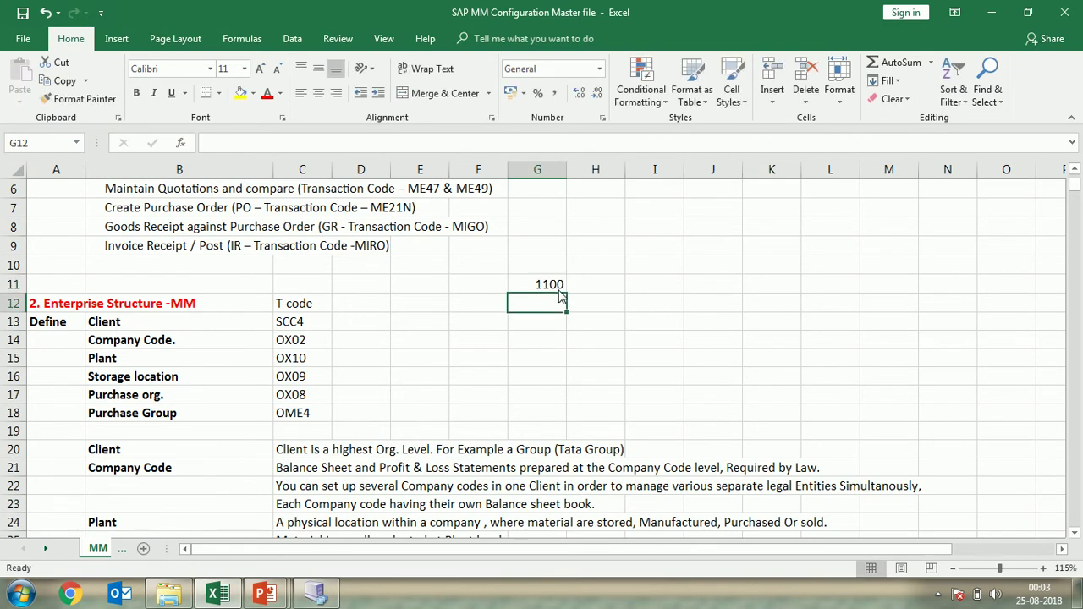
{"action": "left_click", "coordinate": [484, 290]}
{"action": "type", "text": "plant"}
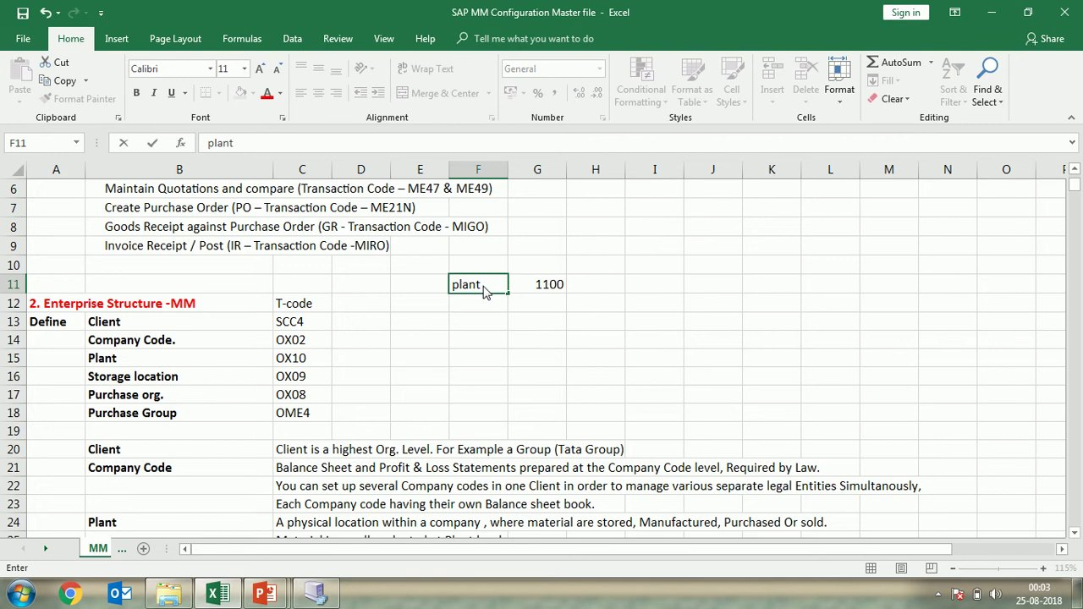
Step: List "raw mat", "semi mat" and "finished mat" in cells F13 to F15 below the plant entry and select G13
{"action": "left_click", "coordinate": [516, 309]}
{"action": "left_click", "coordinate": [536, 326]}
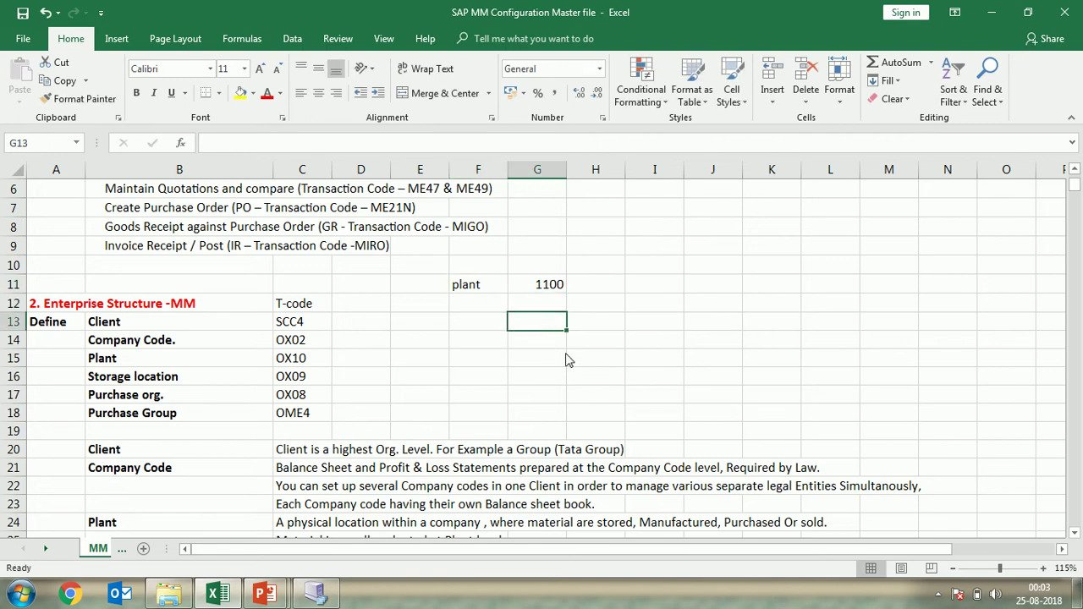
{"action": "key", "text": "Left"}
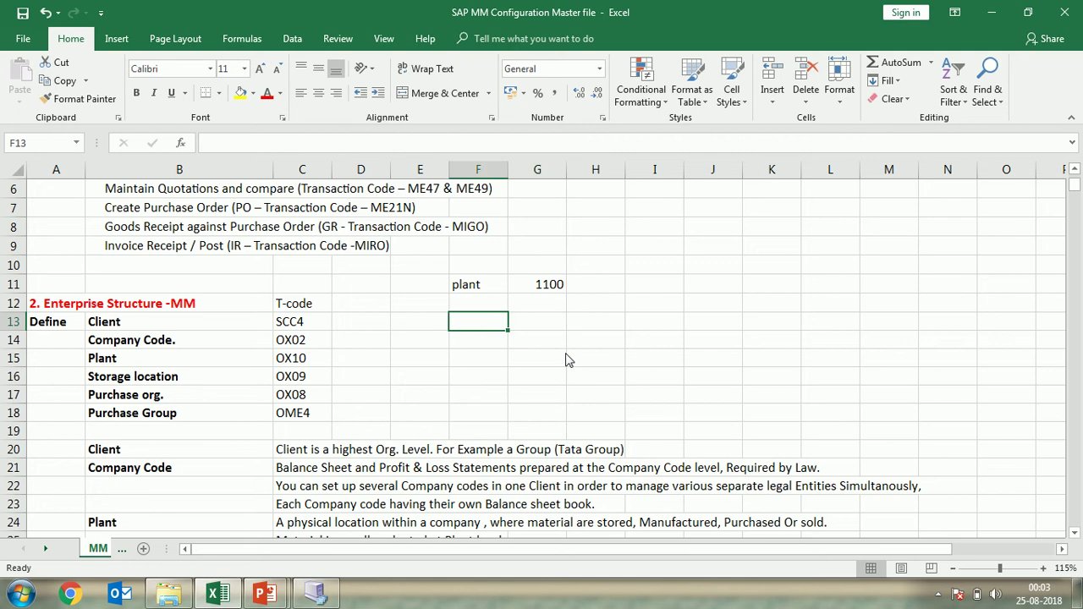
{"action": "type", "text": "t"}
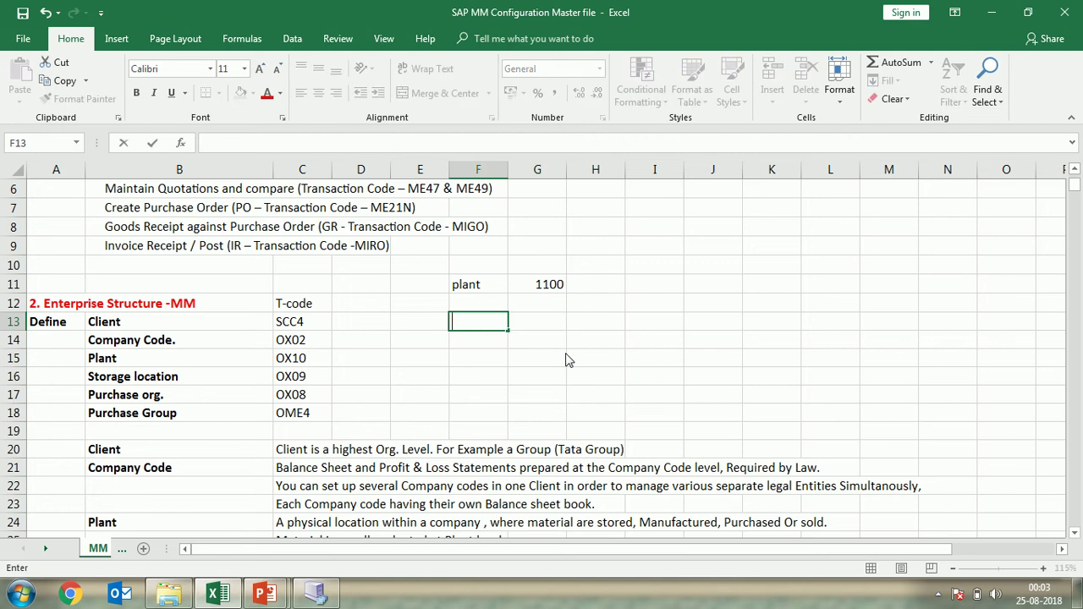
{"action": "type", "text": "ravi"}
{"action": "key", "text": "BackSpace"}
{"action": "key", "text": "BackSpace"}
{"action": "type", "text": "w mat"}
{"action": "key", "text": "Return"}
{"action": "type", "text": "se"}
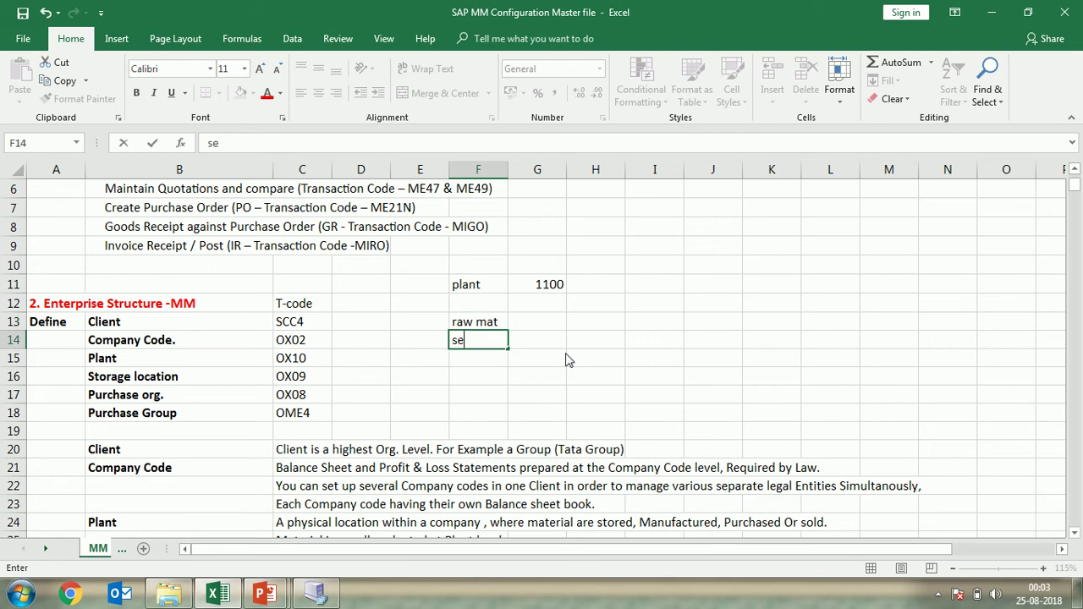
{"action": "type", "text": "mi mat"}
{"action": "key", "text": "Return"}
{"action": "type", "text": "finish"}
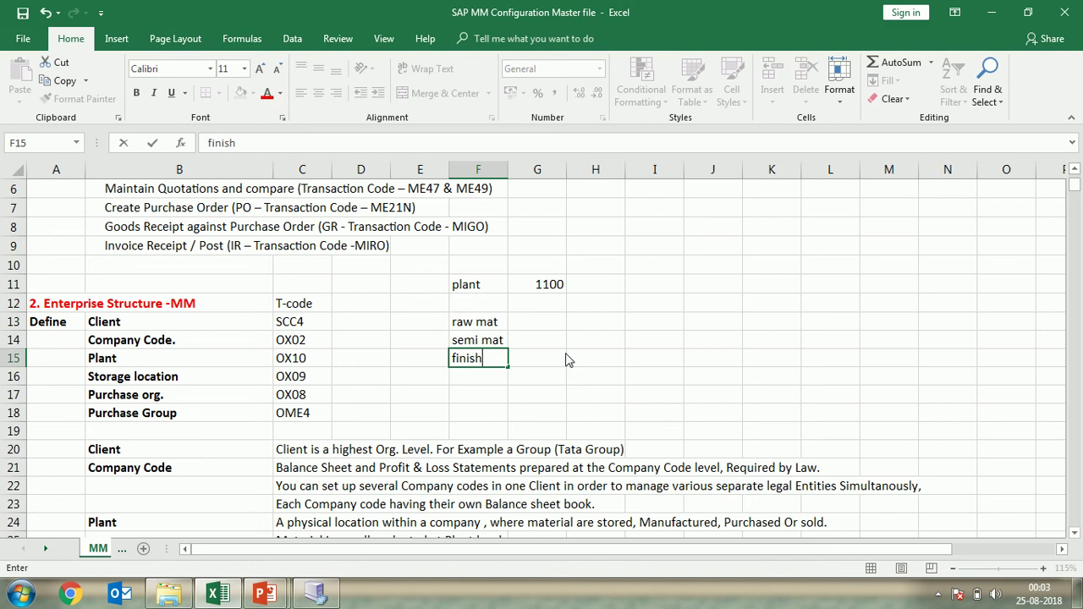
{"action": "type", "text": "ed mat"}
{"action": "key", "text": "Tab"}
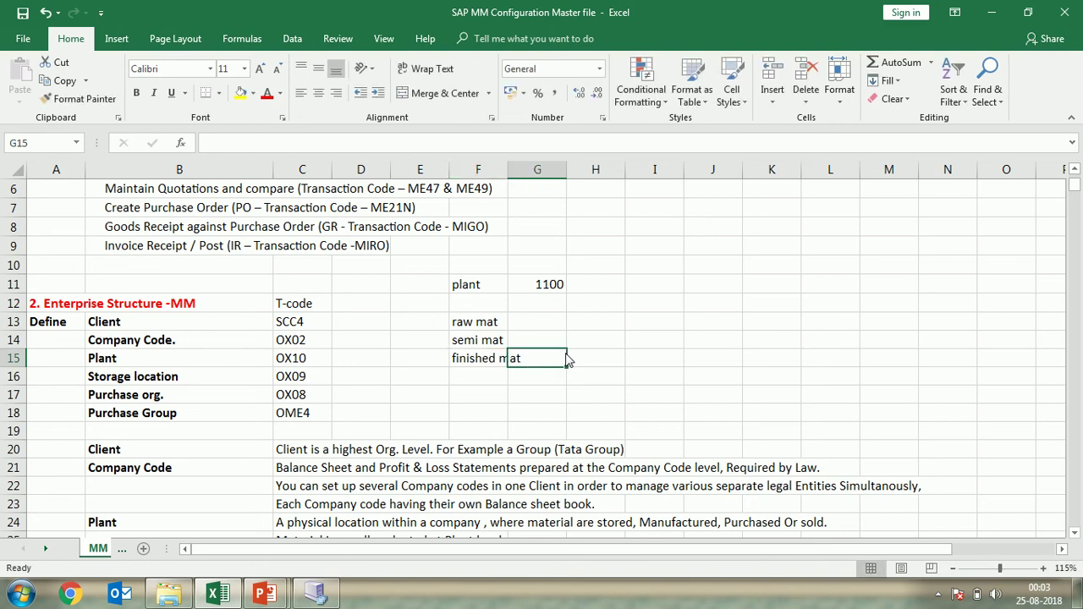
{"action": "key", "text": "Up"}
{"action": "key", "text": "Up"}
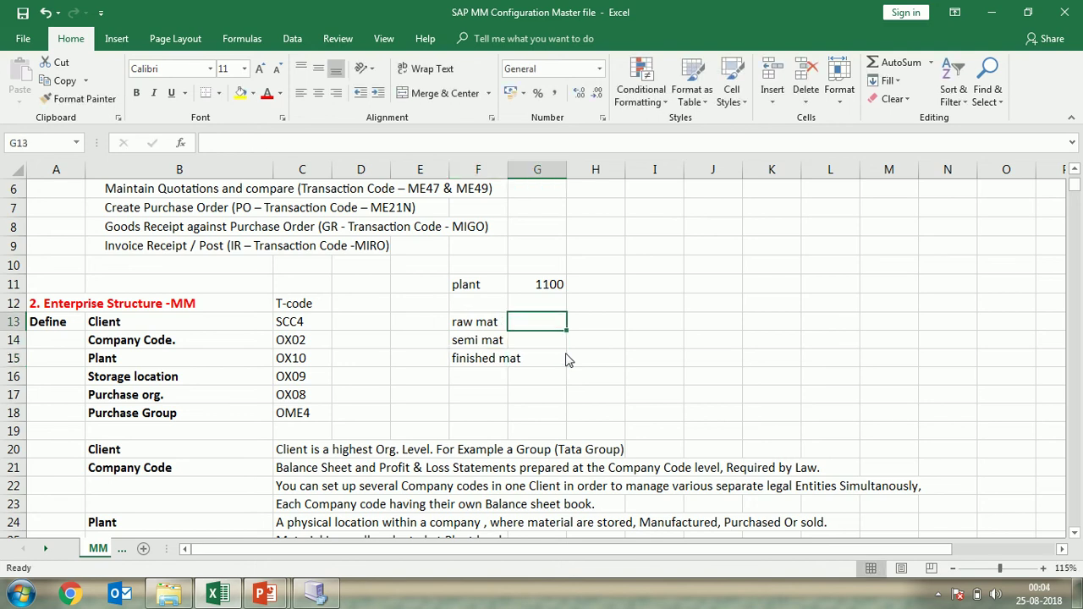
Step: Enter the storage location codes RM00, SM00 and FM00 in cells G13 to G15, and select the plant code in G11
{"action": "type", "text": "r"}
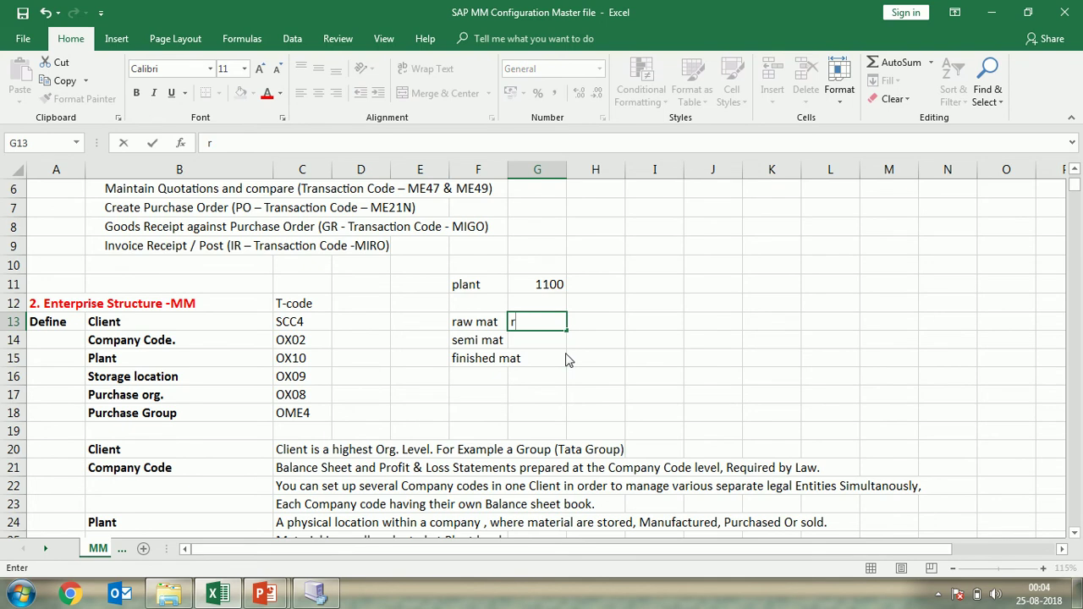
{"action": "key", "text": "BackSpace"}
{"action": "type", "text": "RM00"}
{"action": "key", "text": "Return"}
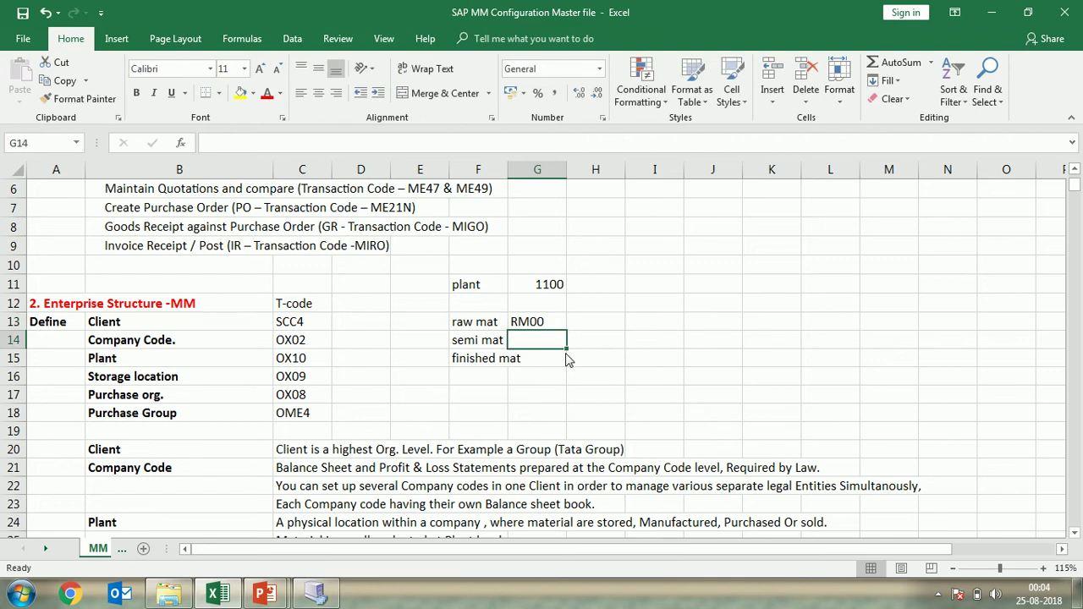
{"action": "type", "text": "S"}
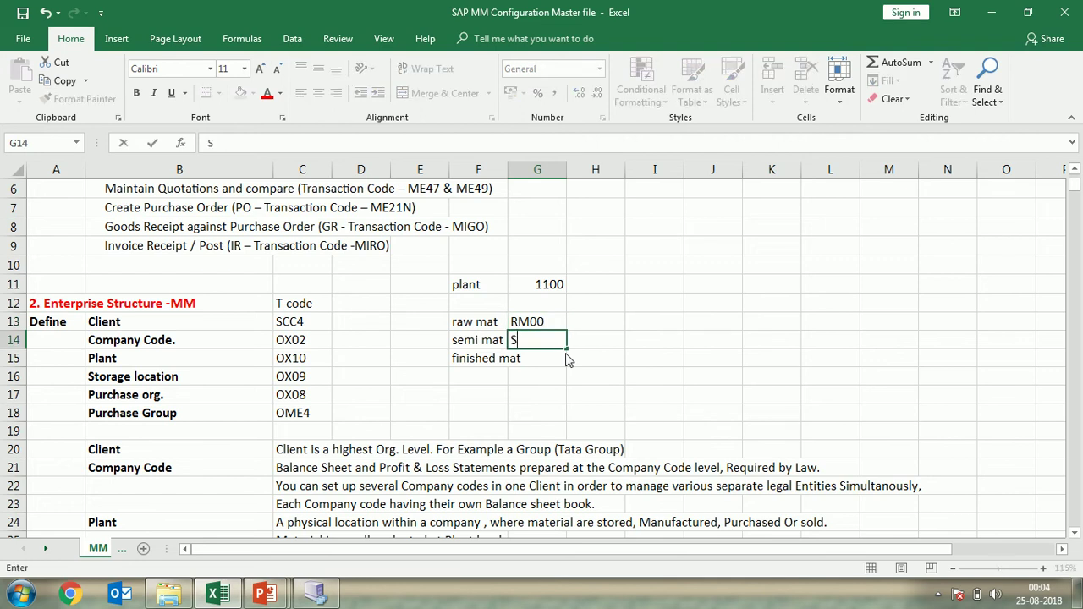
{"action": "type", "text": "M00"}
{"action": "key", "text": "Return"}
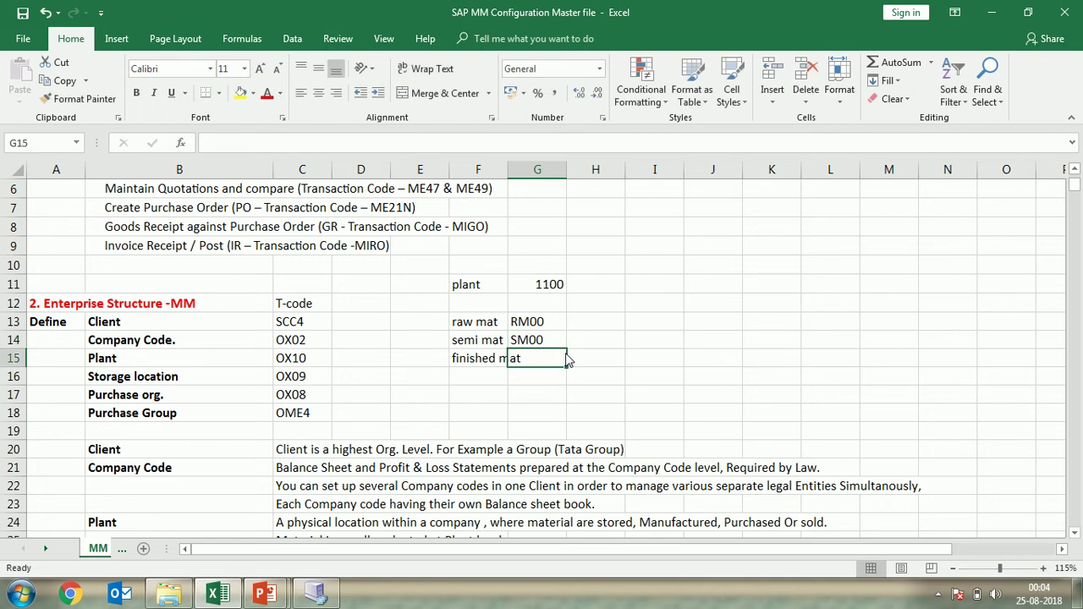
{"action": "type", "text": "FM00"}
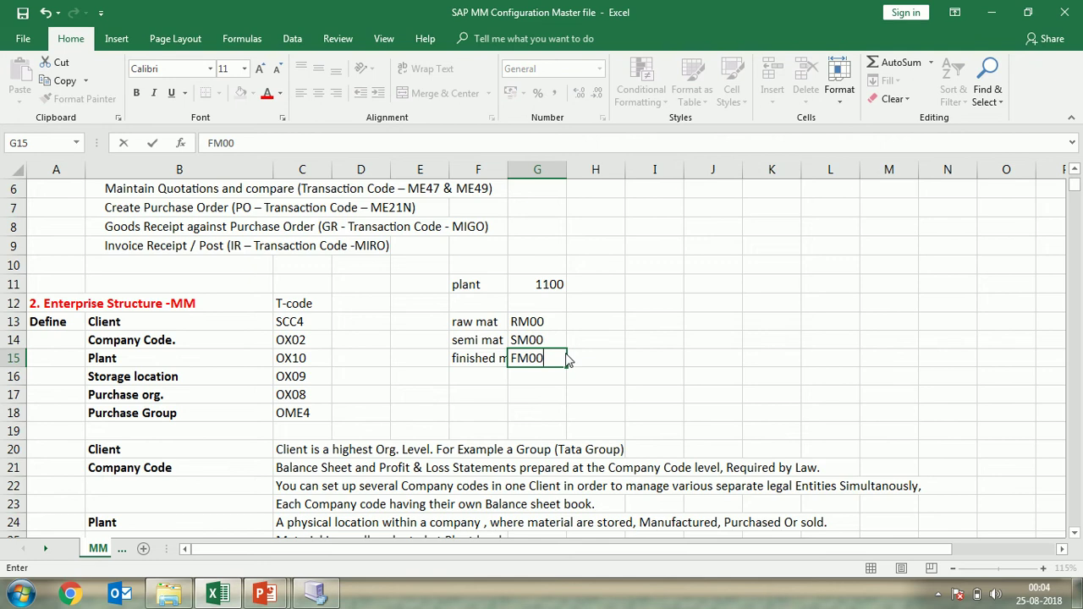
{"action": "key", "text": "Return"}
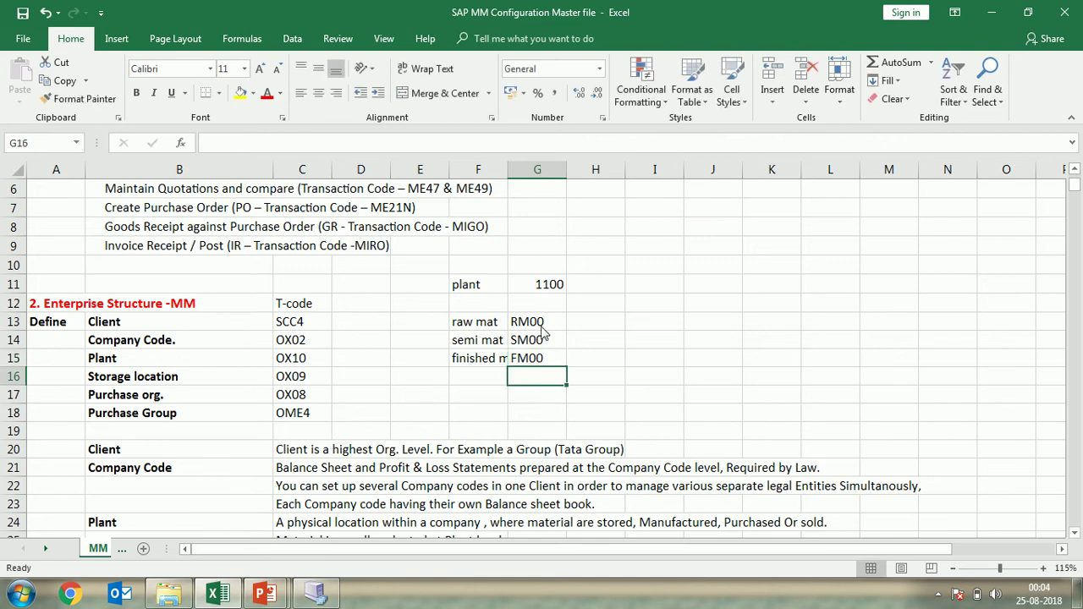
{"action": "left_click", "coordinate": [541, 326]}
{"action": "left_click_drag", "start_coordinate": [540, 341], "coordinate": [539, 357]}
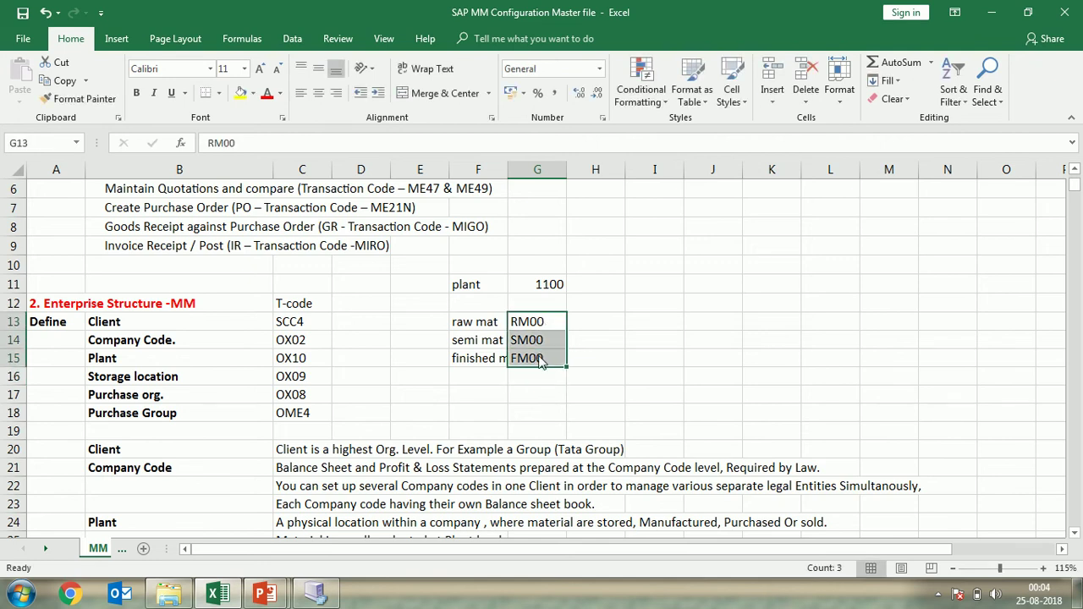
{"action": "left_click", "coordinate": [543, 292]}
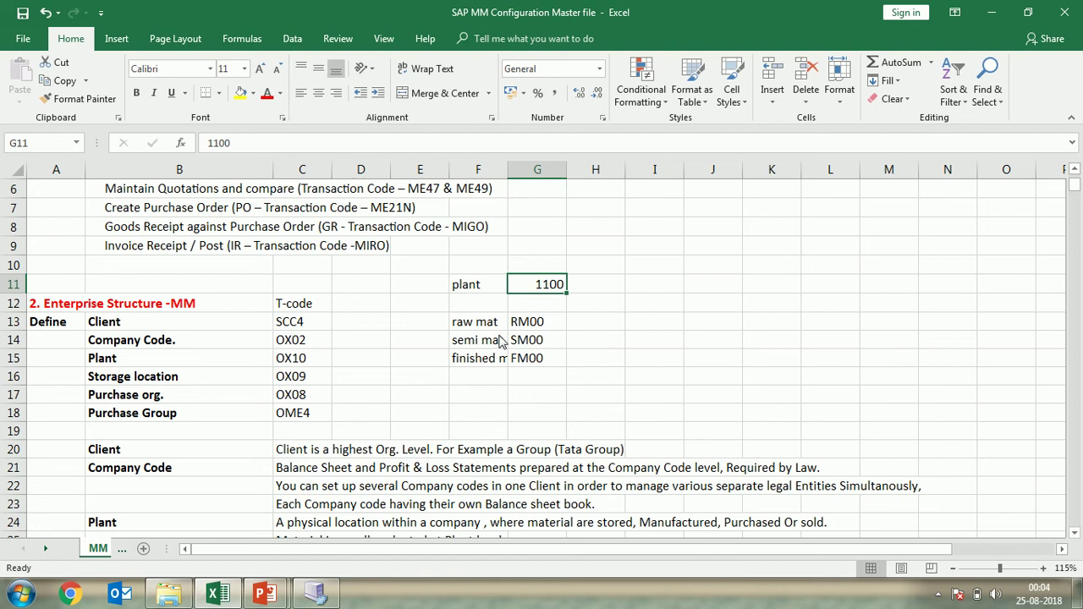
Step: Switch to SAP, confirm plant 1100 as the work area, and look through its list of storage locations
{"action": "left_click", "coordinate": [314, 594]}
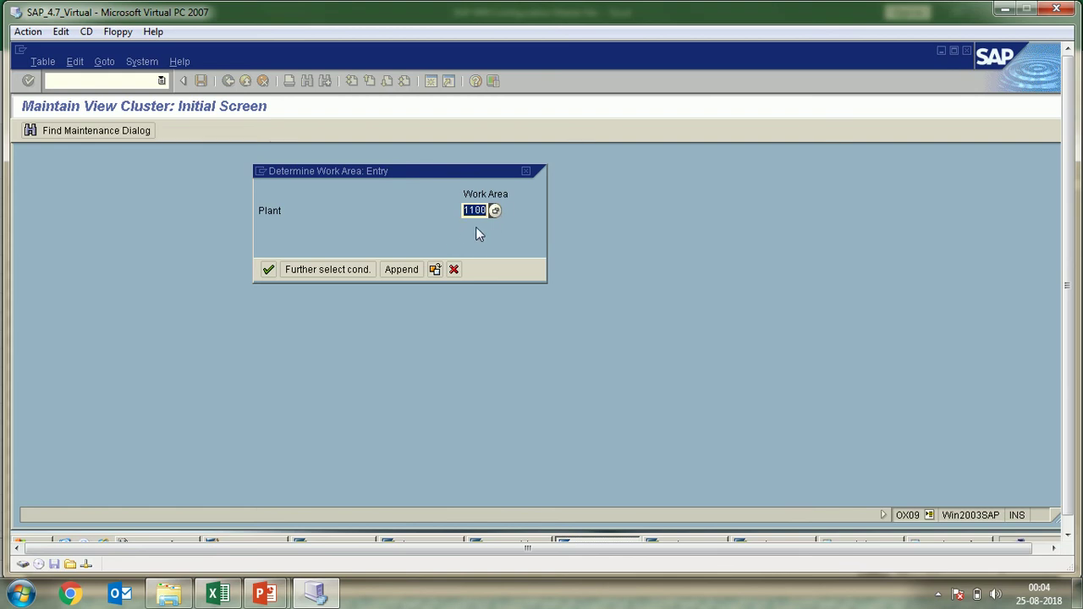
{"action": "left_click", "coordinate": [267, 269]}
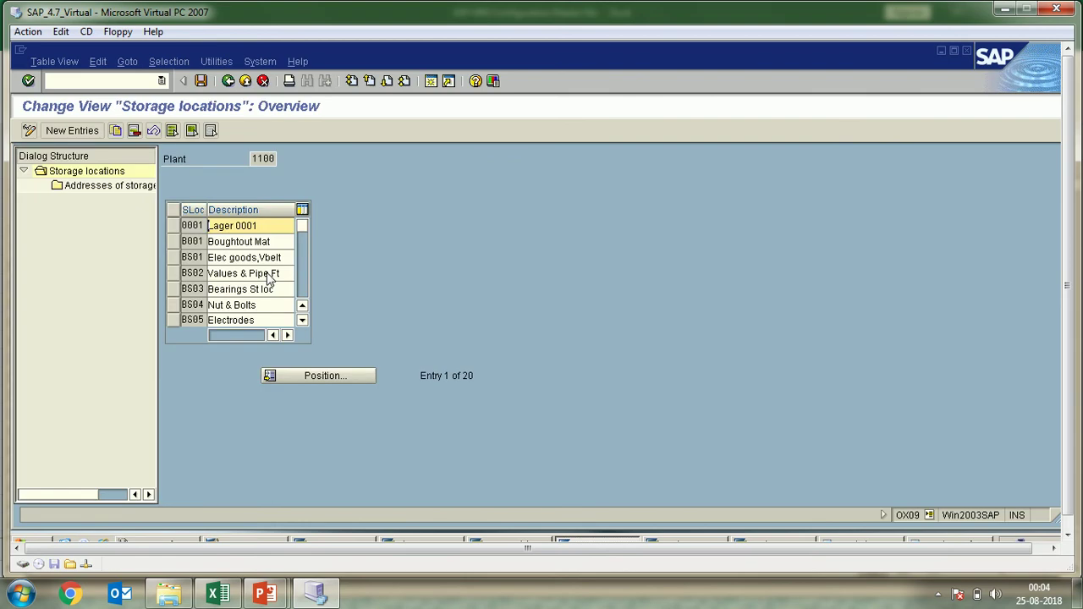
{"action": "scroll", "coordinate": [210, 266], "scroll_direction": "down", "scroll_amount": 1}
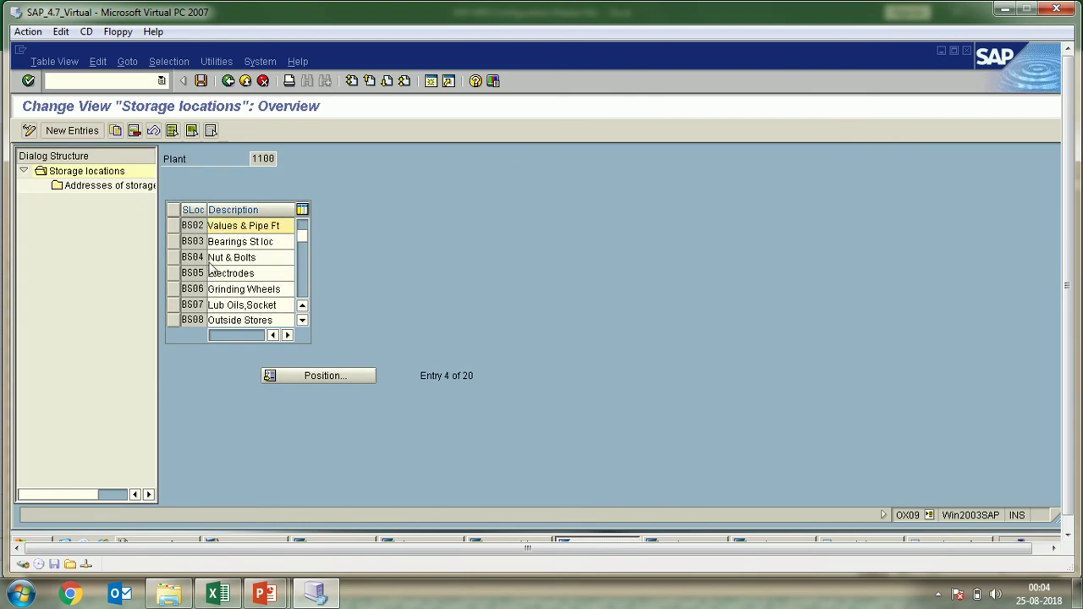
{"action": "scroll", "coordinate": [209, 267], "scroll_direction": "down", "scroll_amount": 5}
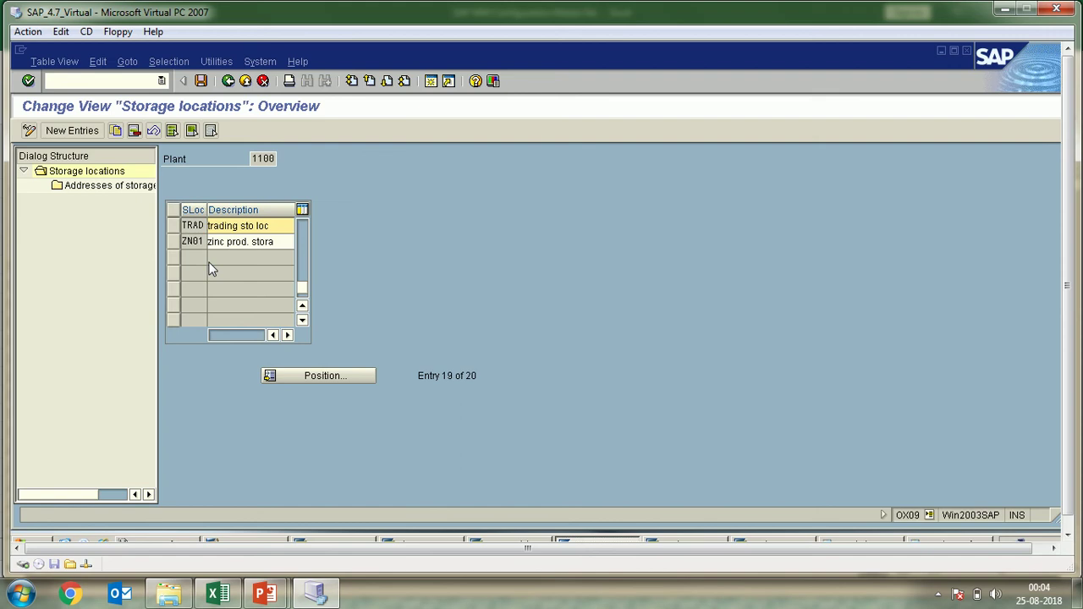
{"action": "scroll", "coordinate": [211, 269], "scroll_direction": "up", "scroll_amount": 6}
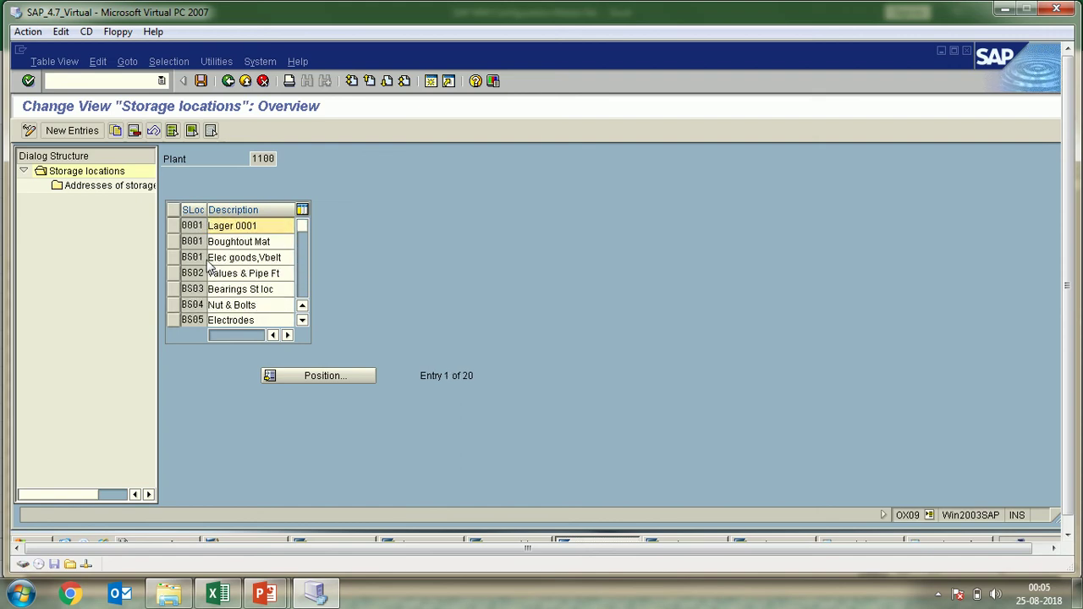
Step: Copy storage location 0001 as RM00 with the description RAW MAT, save it, and select the new entry's row
{"action": "left_click", "coordinate": [174, 227]}
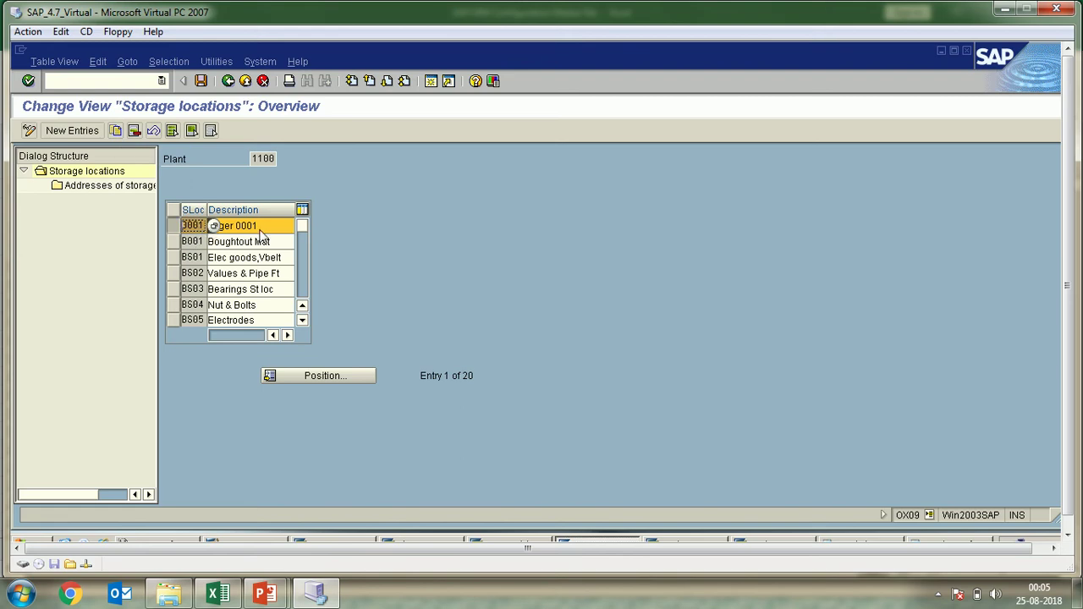
{"action": "left_click_drag", "start_coordinate": [259, 229], "coordinate": [212, 230]}
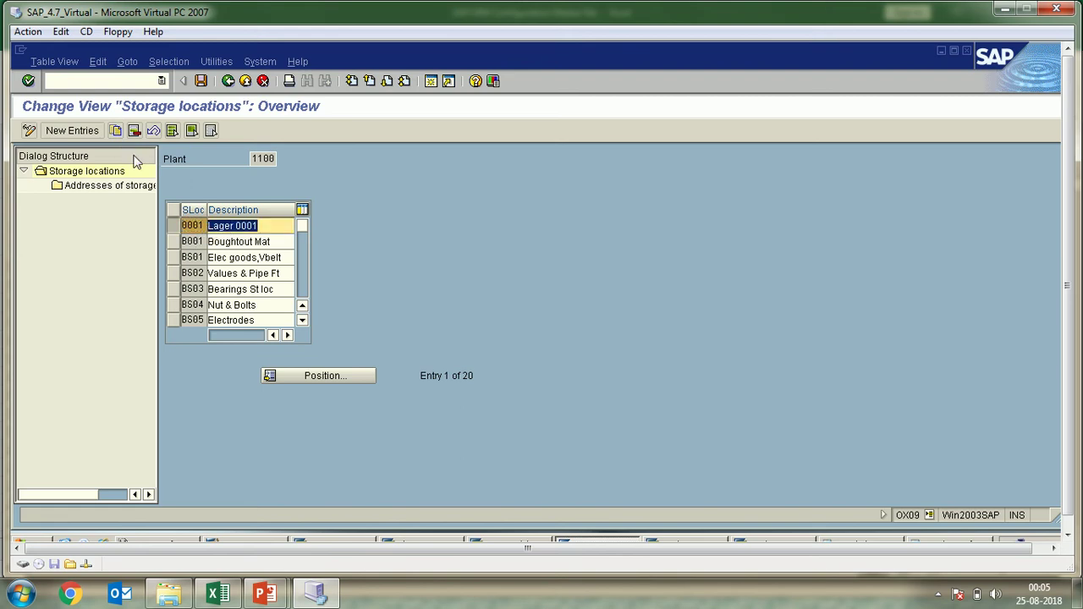
{"action": "left_click", "coordinate": [115, 131]}
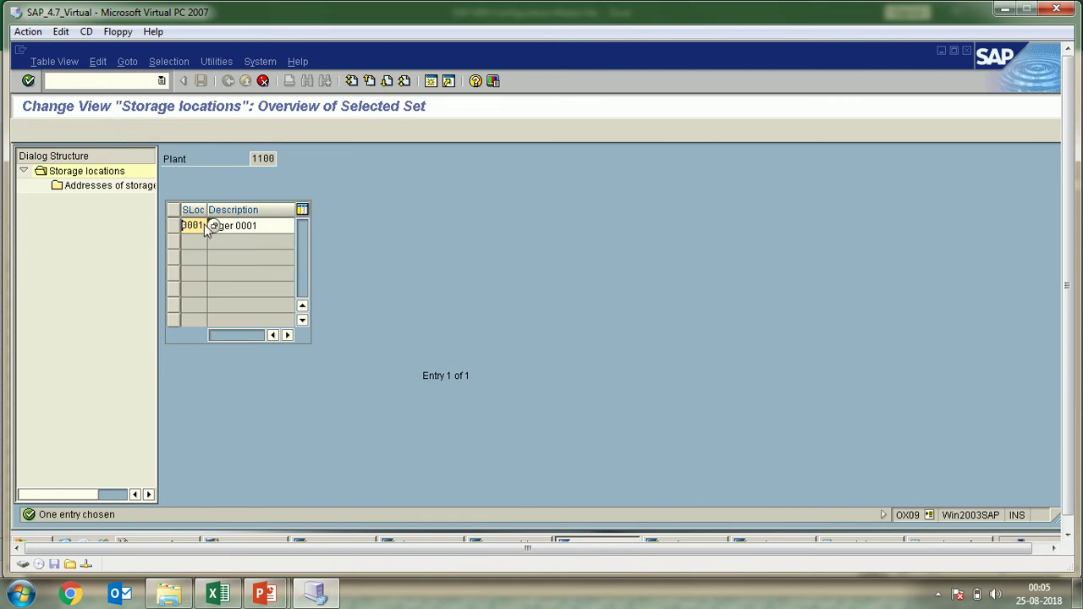
{"action": "left_click_drag", "start_coordinate": [208, 225], "coordinate": [161, 223]}
{"action": "type", "text": "RM00"}
{"action": "key", "text": "Tab"}
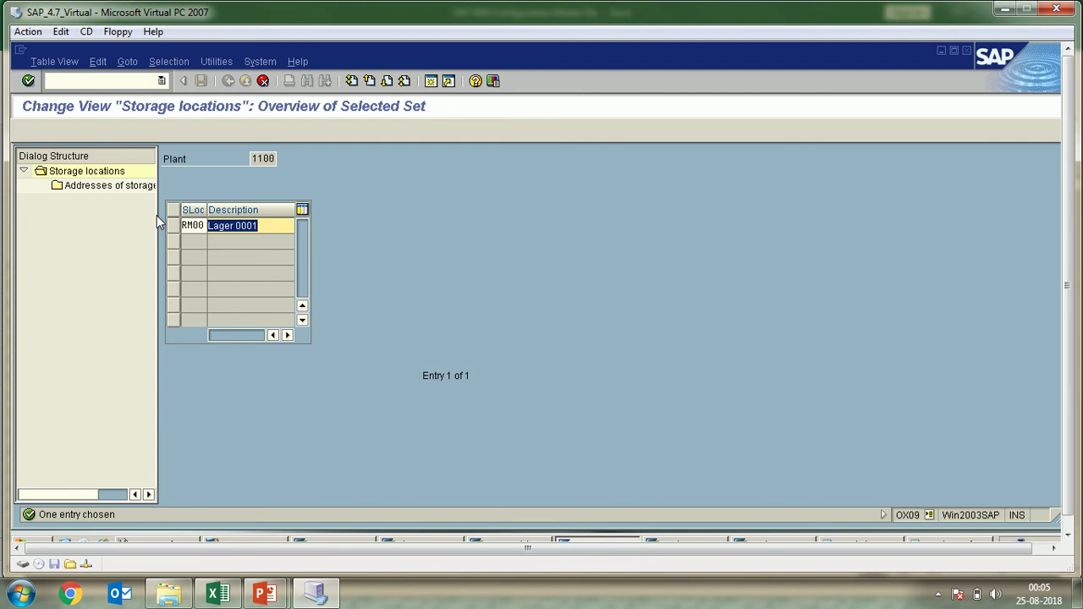
{"action": "type", "text": "RAW"}
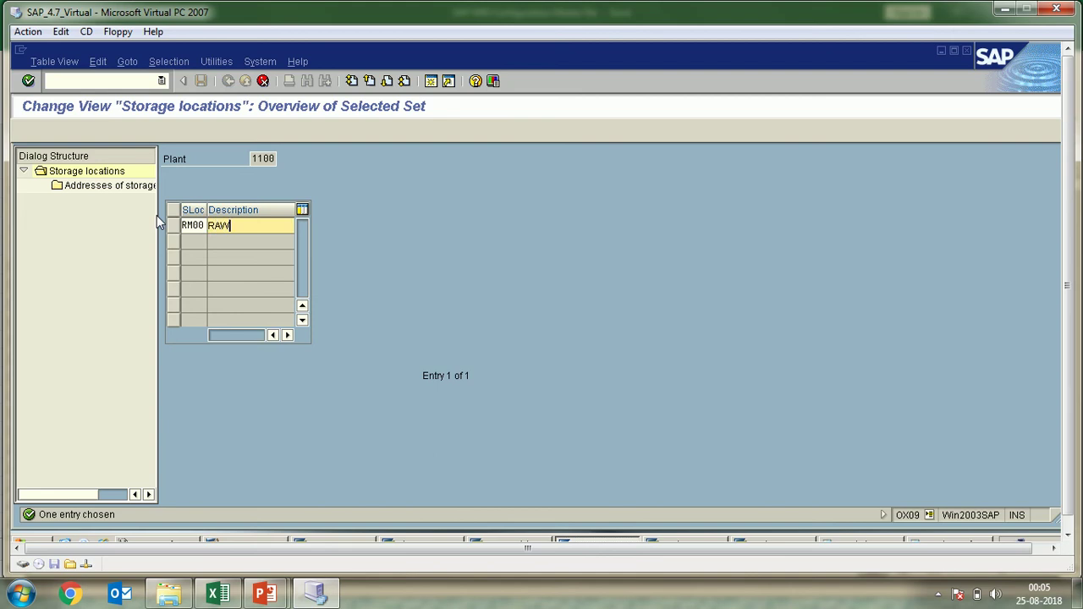
{"action": "type", "text": " MAT"}
{"action": "key", "text": "Return"}
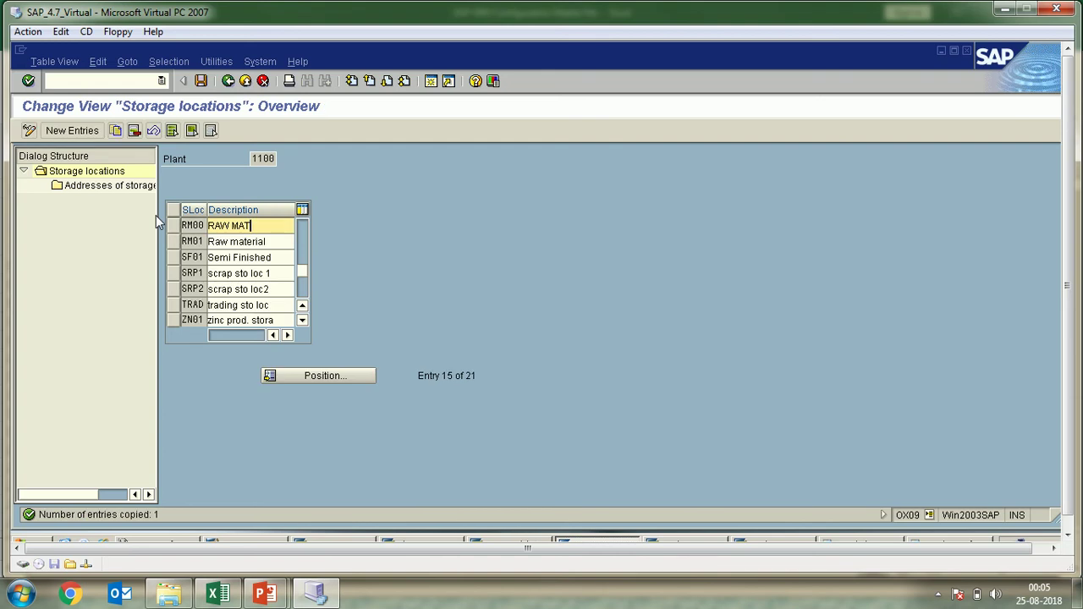
{"action": "left_click", "coordinate": [202, 81]}
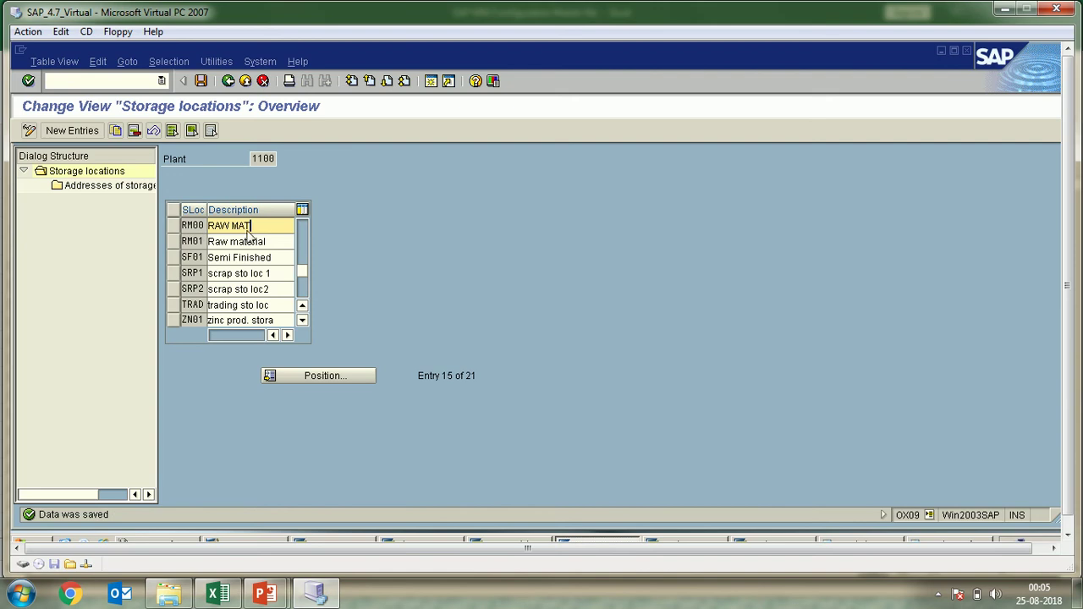
{"action": "left_click_drag", "start_coordinate": [245, 225], "coordinate": [169, 223]}
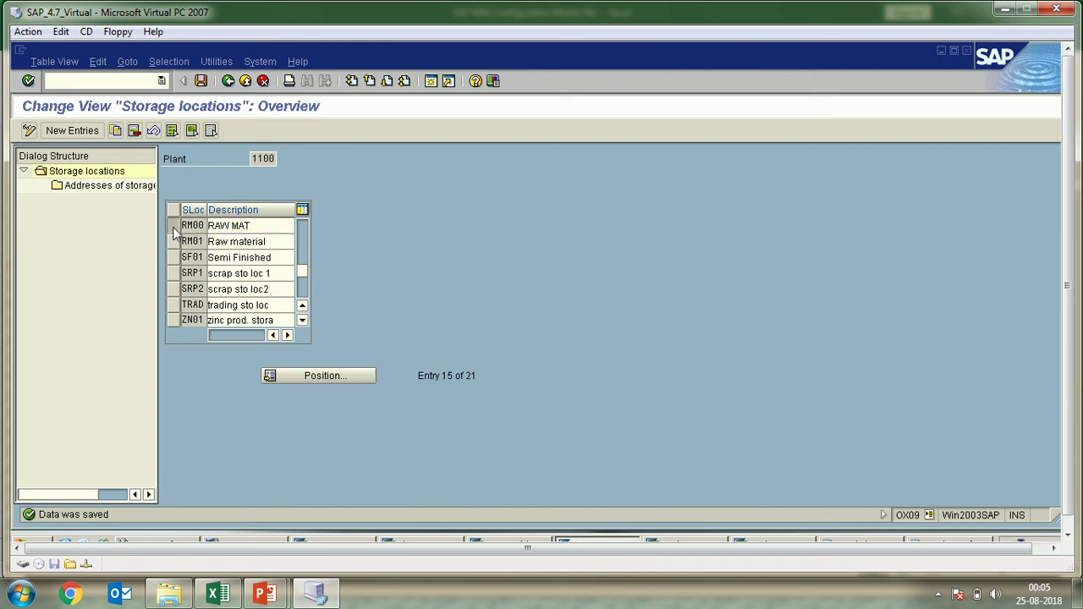
Step: Switch to Excel and number the raw mat and semi mat rows 1 and 2 in cells E13 and E14
{"action": "left_click", "coordinate": [222, 595]}
{"action": "left_click", "coordinate": [486, 325]}
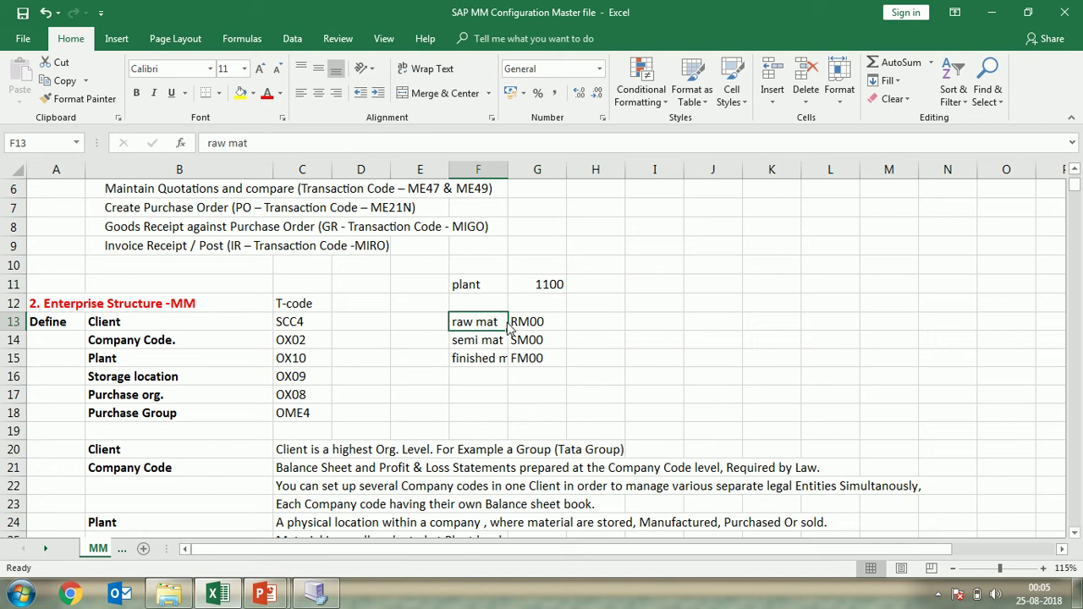
{"action": "left_click", "coordinate": [510, 328], "text": "shift"}
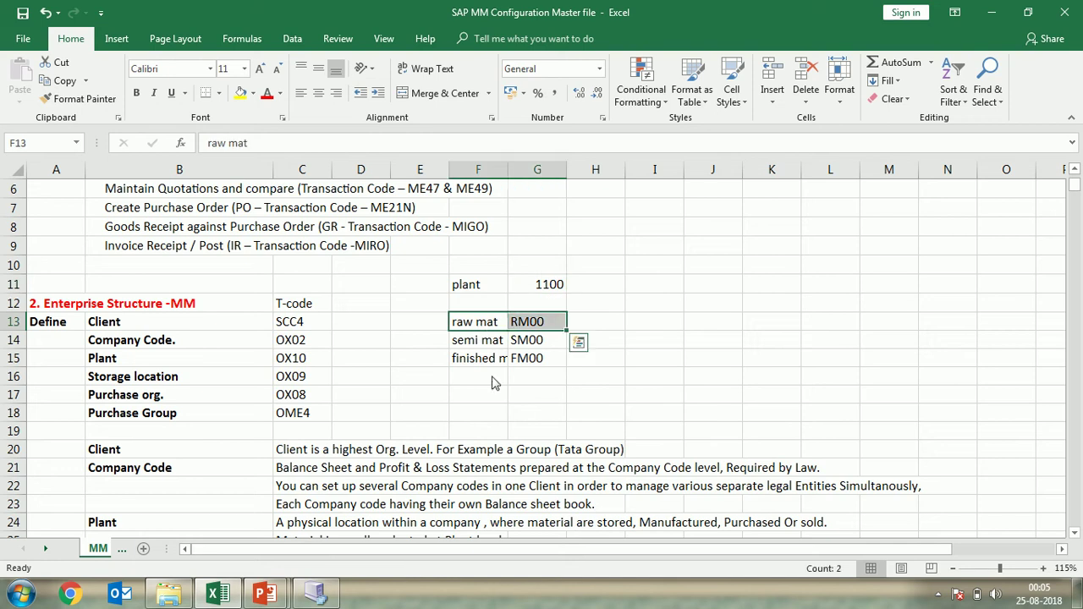
{"action": "left_click", "coordinate": [429, 329]}
{"action": "type", "text": "1"}
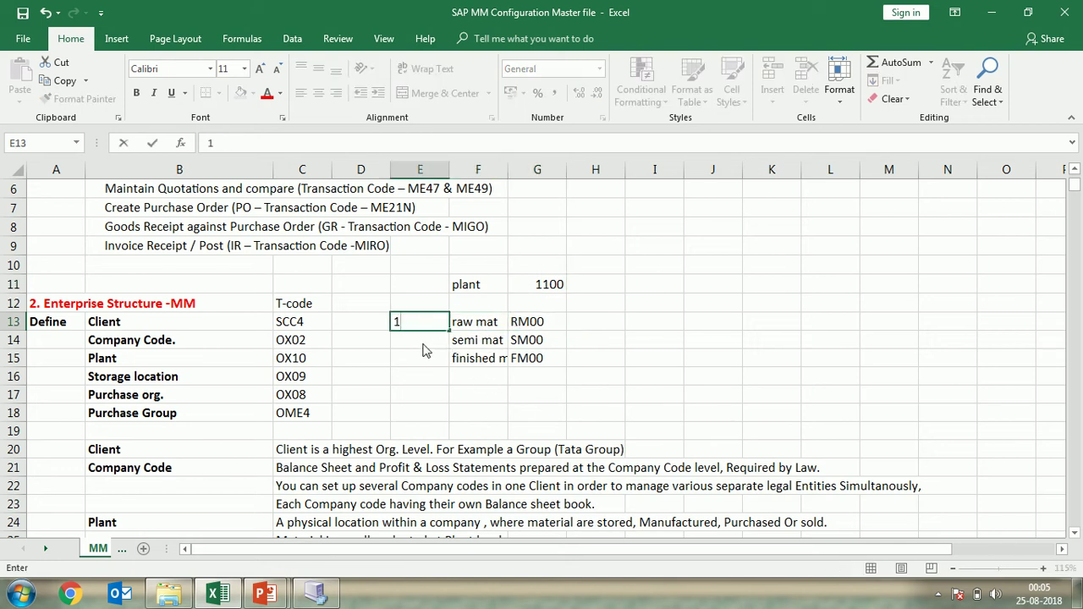
{"action": "key", "text": "Return"}
{"action": "type", "text": "2"}
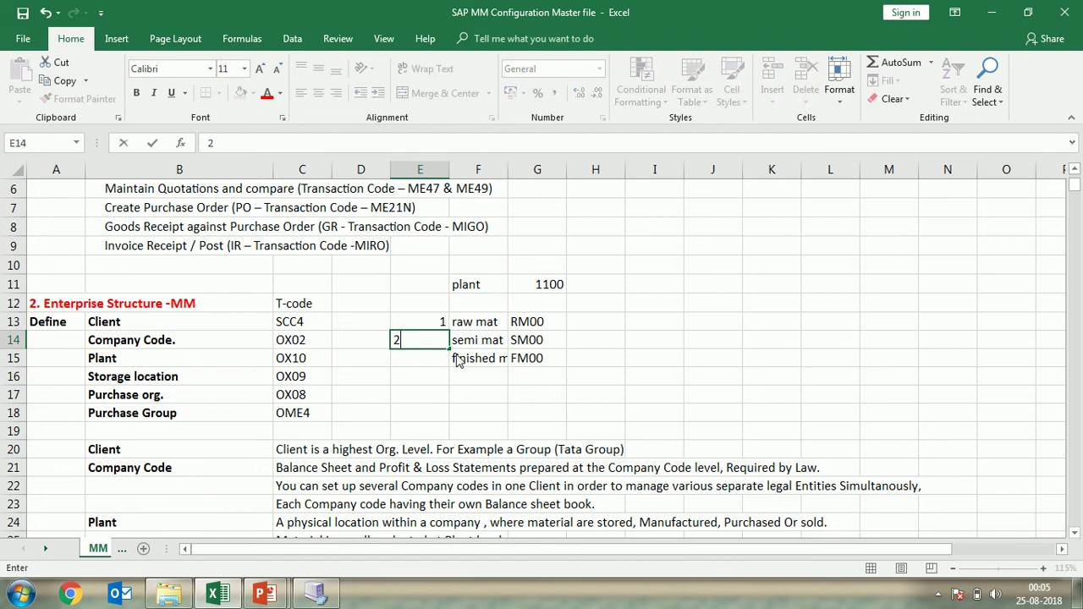
{"action": "key", "text": "Tab"}
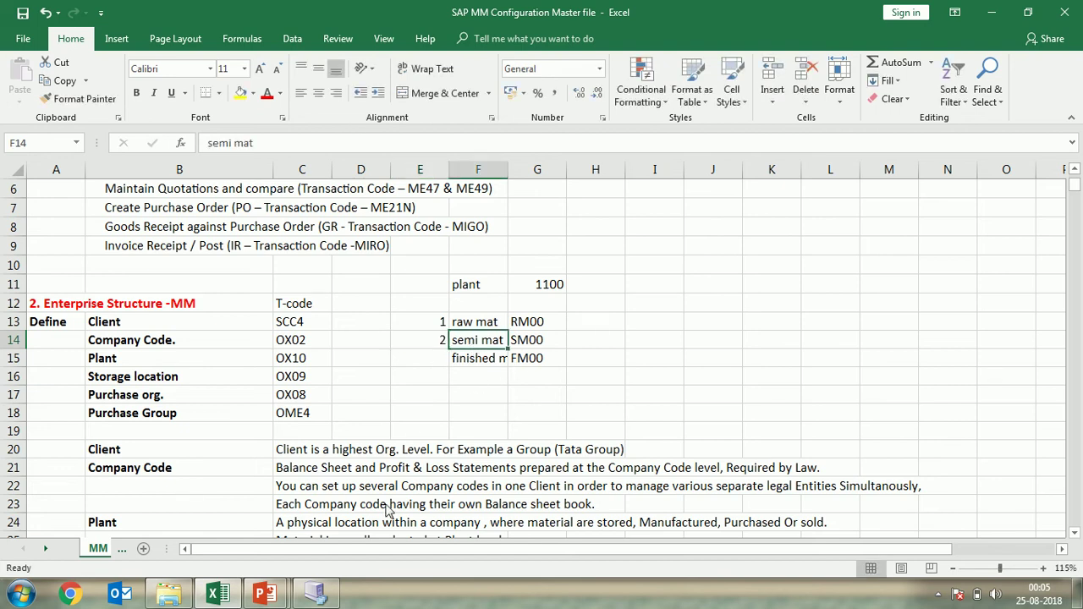
Step: Switch to SAP and copy storage location 0001 as SF00 with the description SEMI F MAT
{"action": "left_click", "coordinate": [318, 598]}
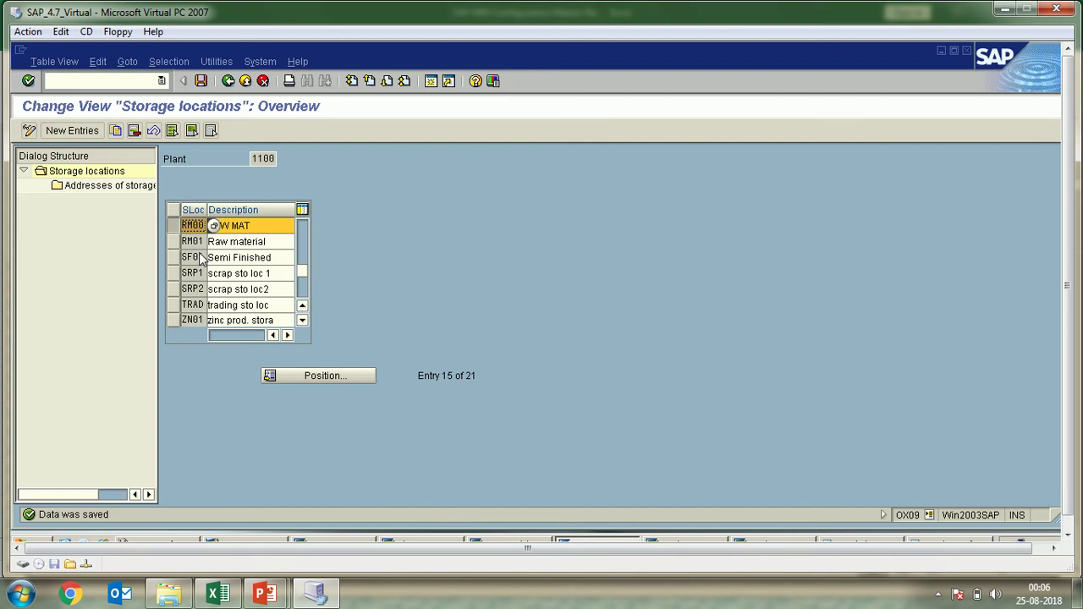
{"action": "scroll", "coordinate": [194, 254], "scroll_direction": "up", "scroll_amount": 5}
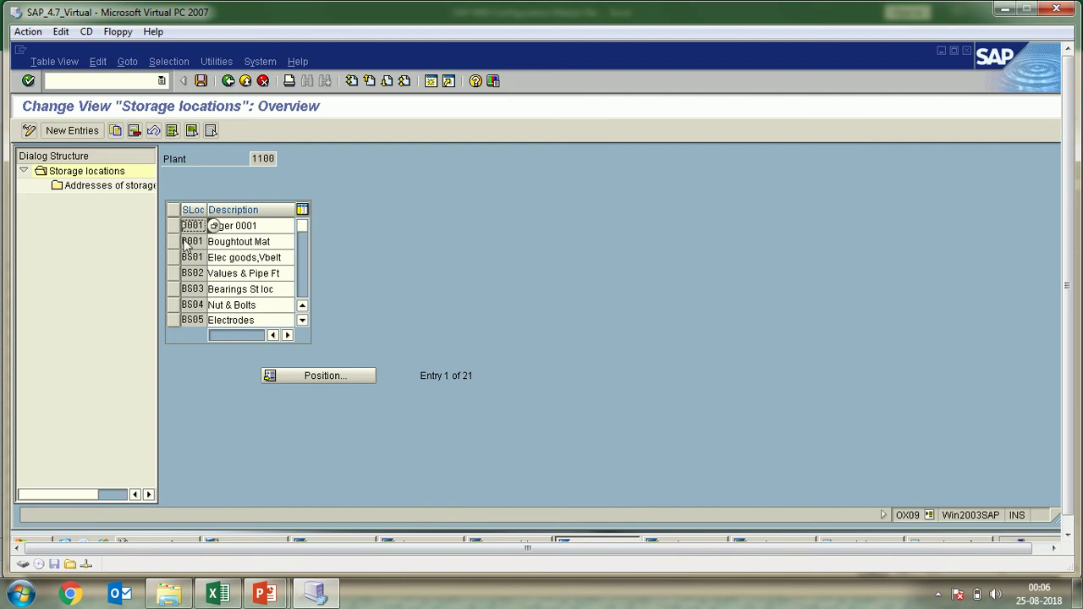
{"action": "left_click", "coordinate": [173, 225]}
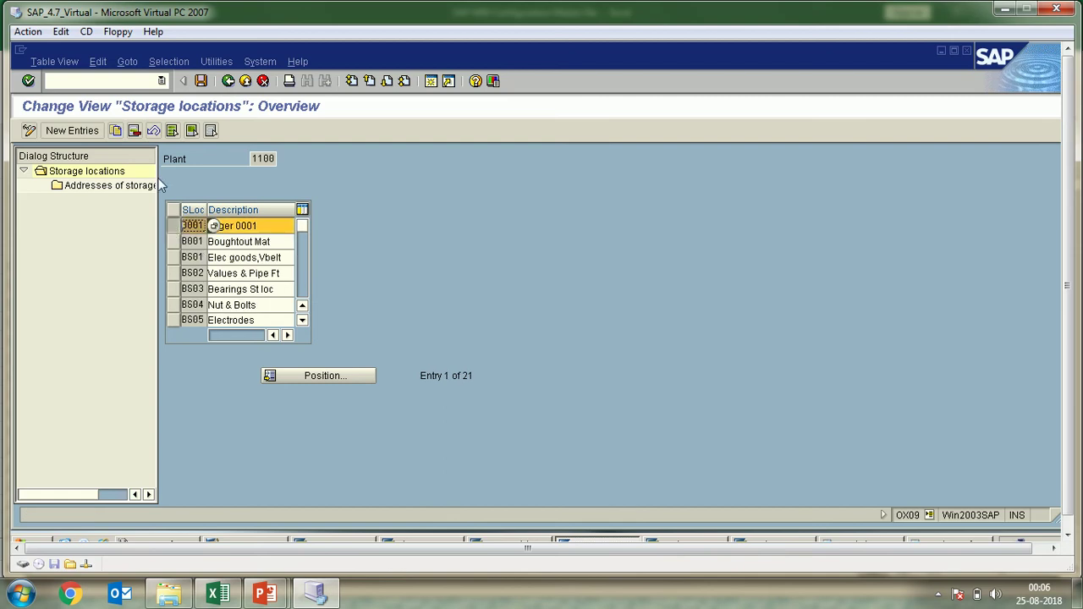
{"action": "left_click", "coordinate": [115, 131]}
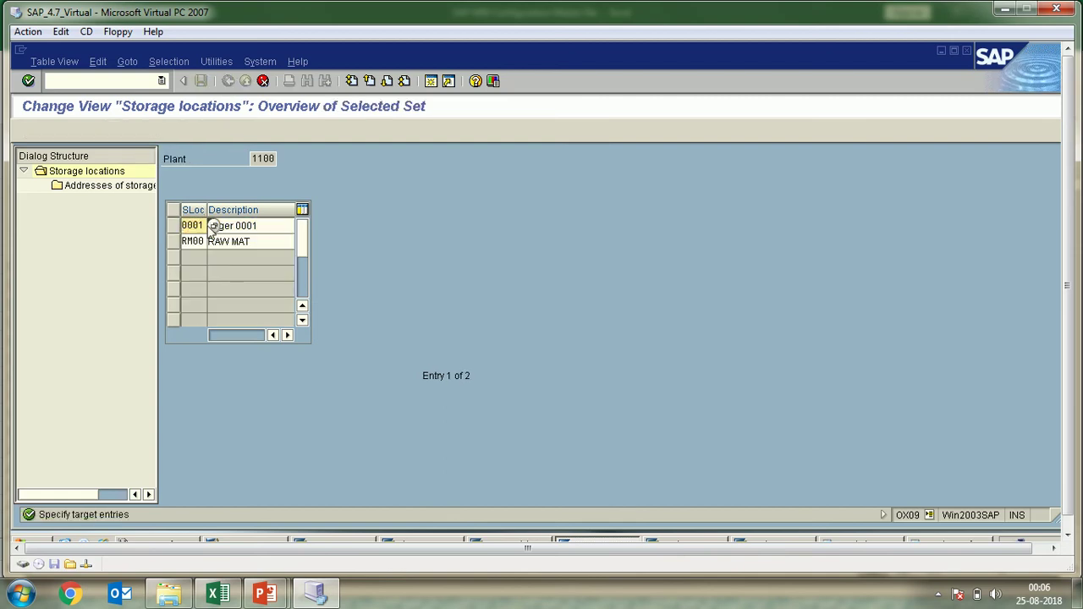
{"action": "left_click_drag", "start_coordinate": [208, 225], "coordinate": [161, 225]}
{"action": "type", "text": "SF00"}
{"action": "key", "text": "Tab"}
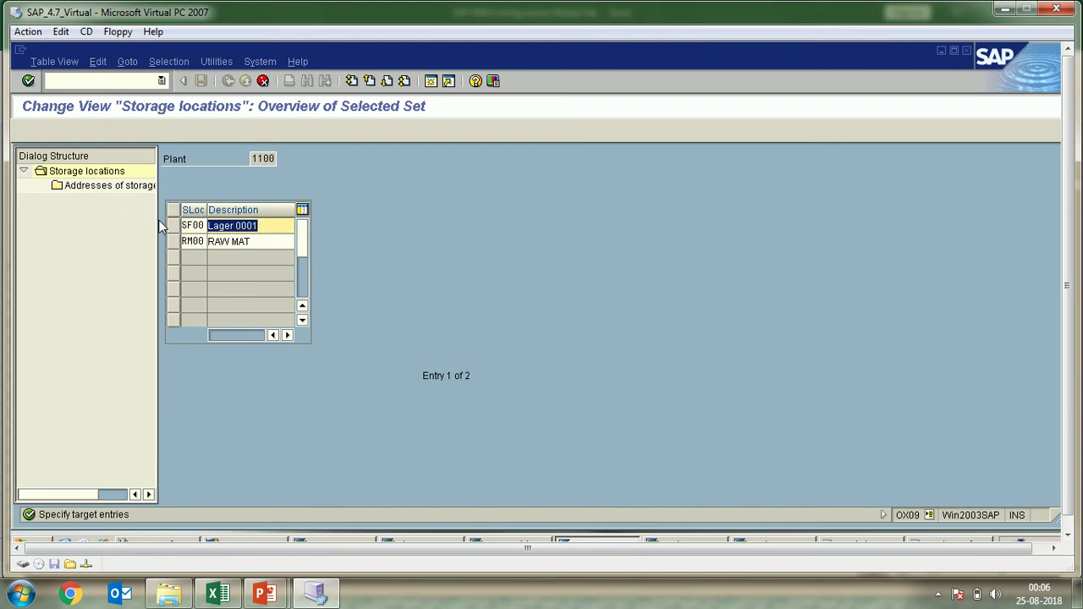
{"action": "type", "text": "SEMI "}
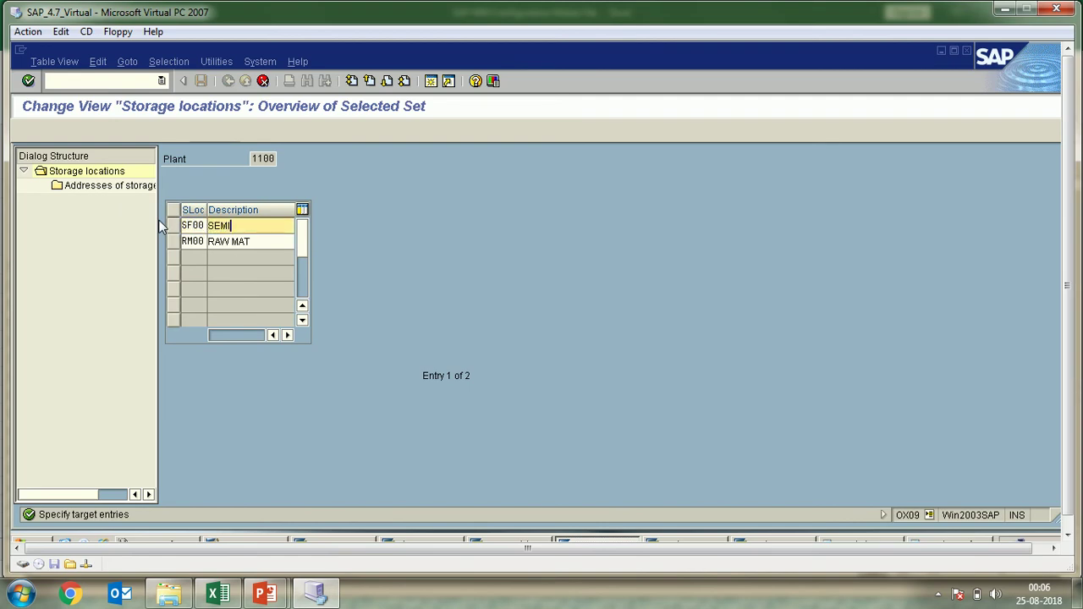
{"action": "type", "text": "MAT"}
{"action": "key", "text": "Left"}
{"action": "key", "text": "Left"}
{"action": "key", "text": "Left"}
{"action": "type", "text": "F"}
{"action": "key", "text": "Return"}
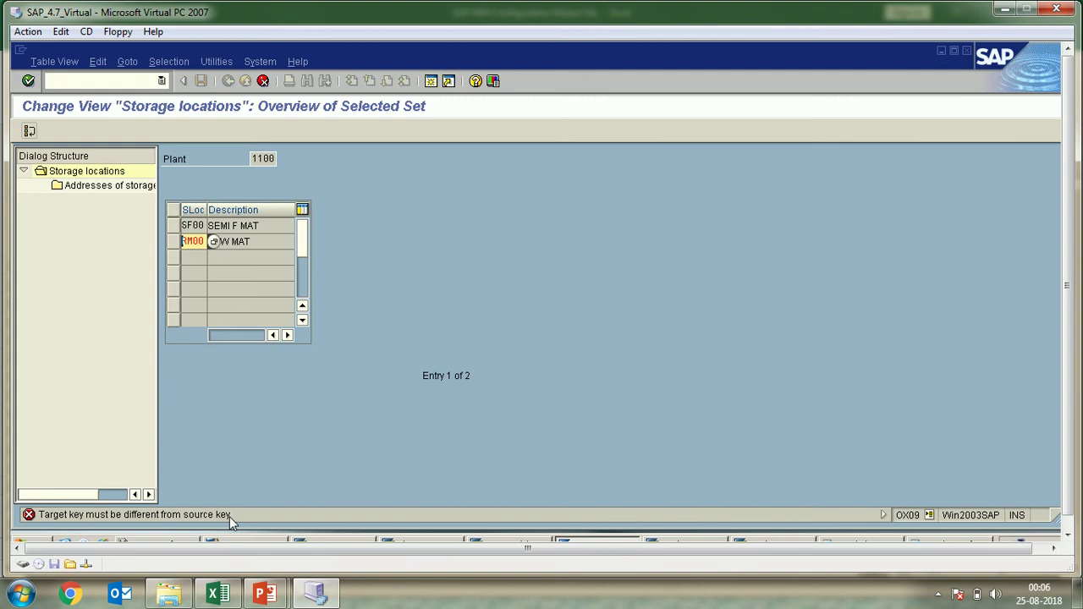
Step: Cancel the copying of the remaining RM00 entry and save the new SF00 storage location
{"action": "key", "text": "Return"}
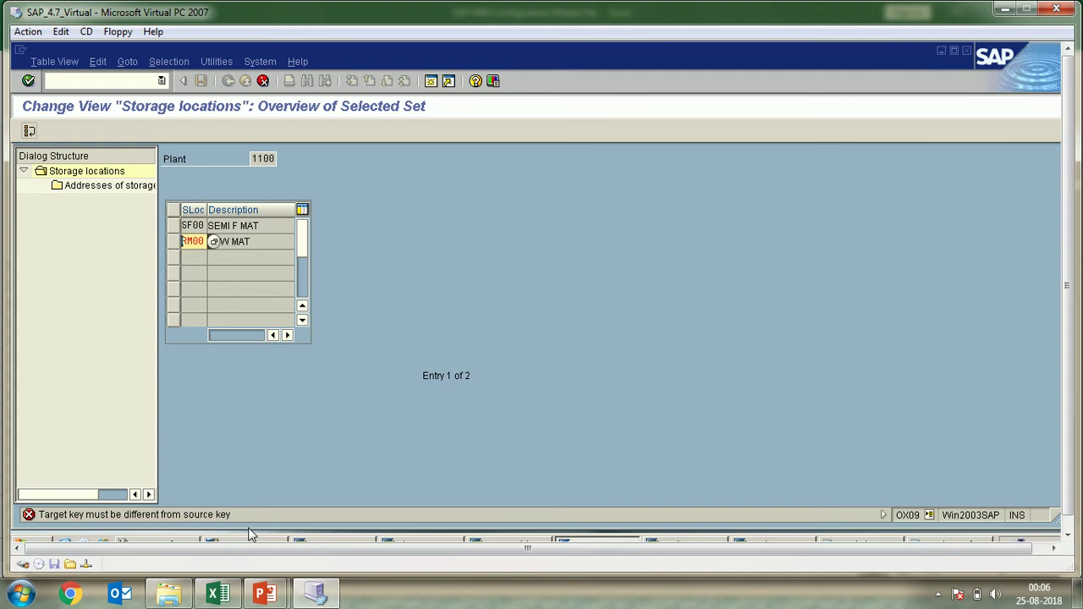
{"action": "left_click", "coordinate": [249, 242]}
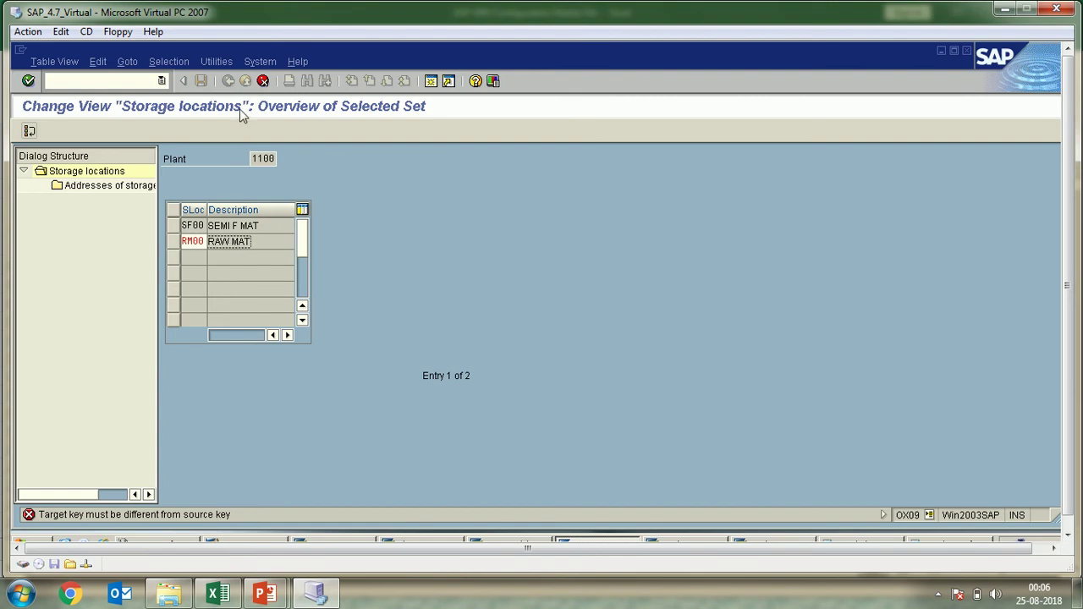
{"action": "left_click", "coordinate": [263, 80]}
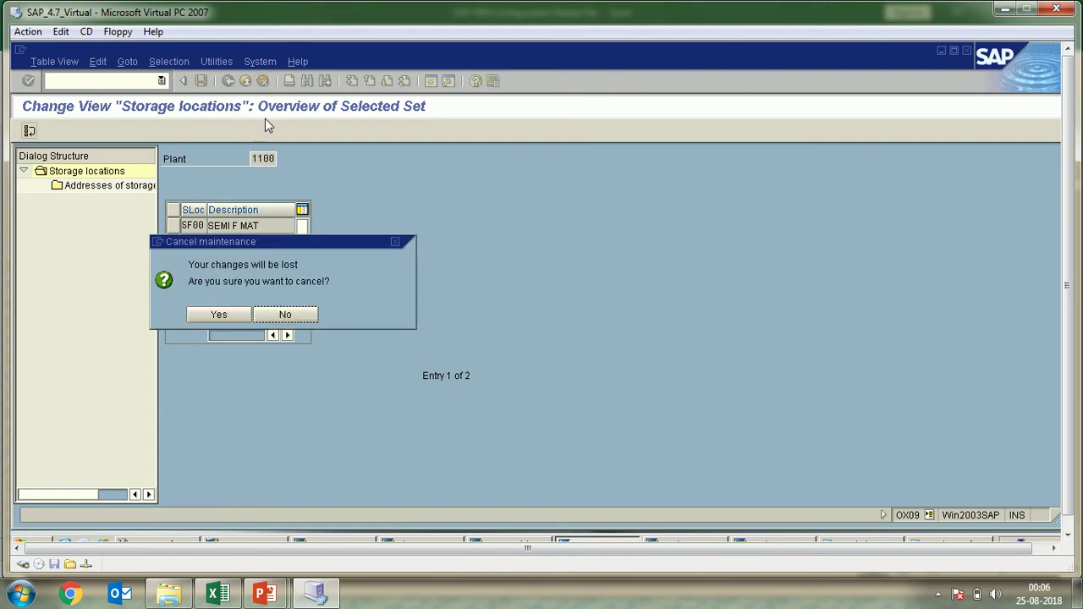
{"action": "left_click", "coordinate": [219, 314]}
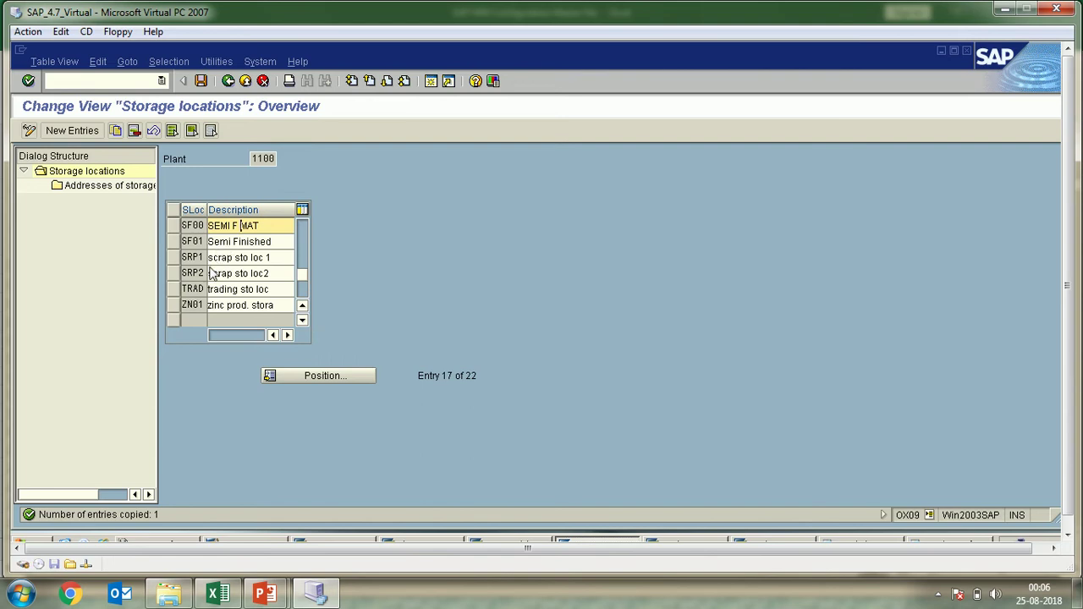
{"action": "left_click", "coordinate": [200, 83]}
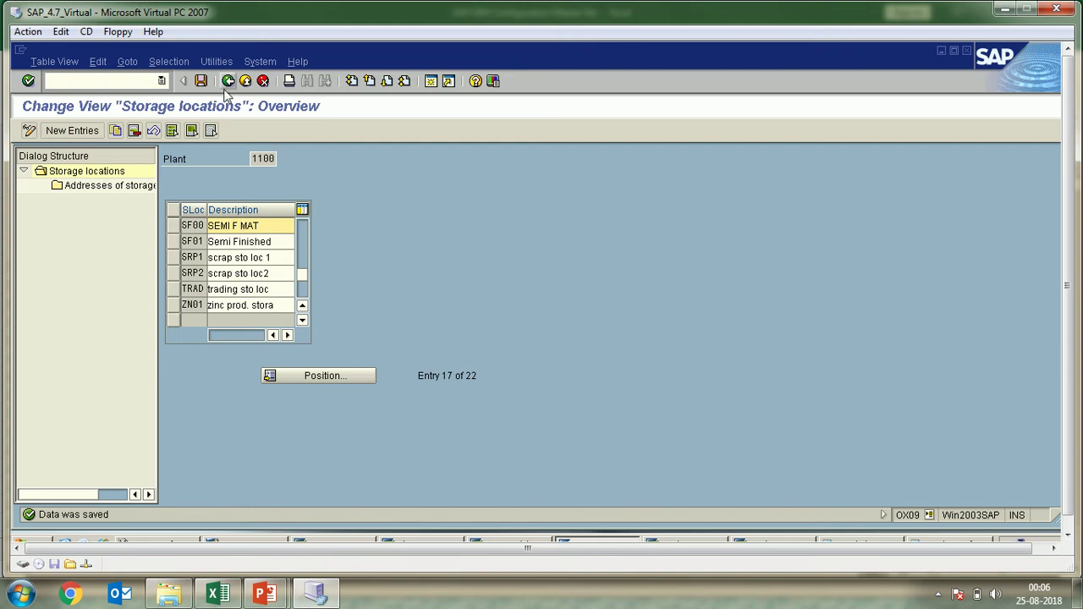
Step: Leave the storage location overview and reopen transaction OX09 with plant 1100 as the work area
{"action": "left_click", "coordinate": [227, 80]}
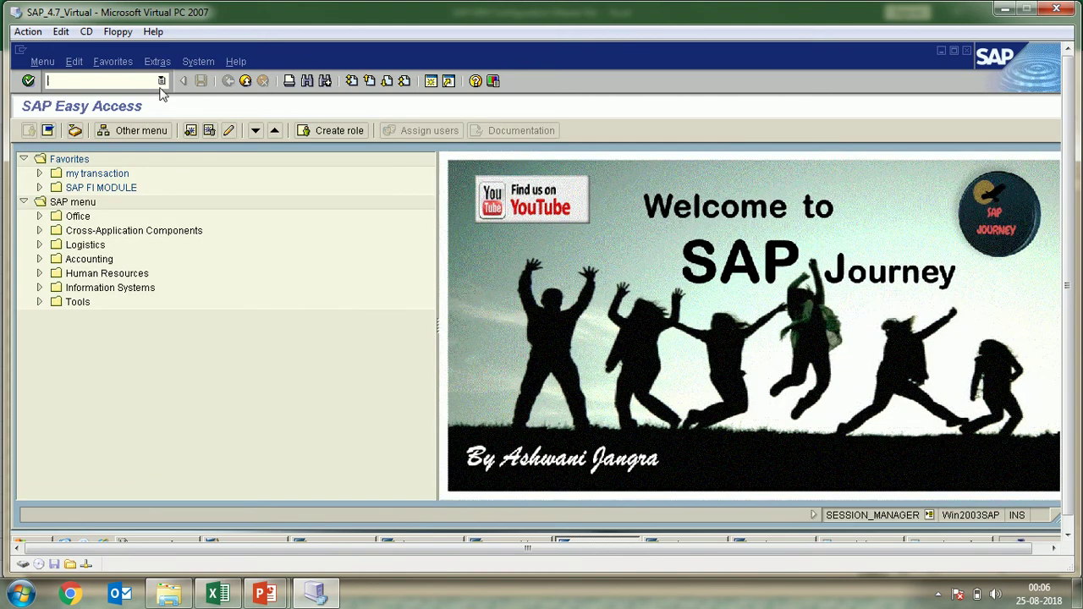
{"action": "left_click", "coordinate": [161, 81]}
{"action": "left_click", "coordinate": [155, 104]}
{"action": "key", "text": "Return"}
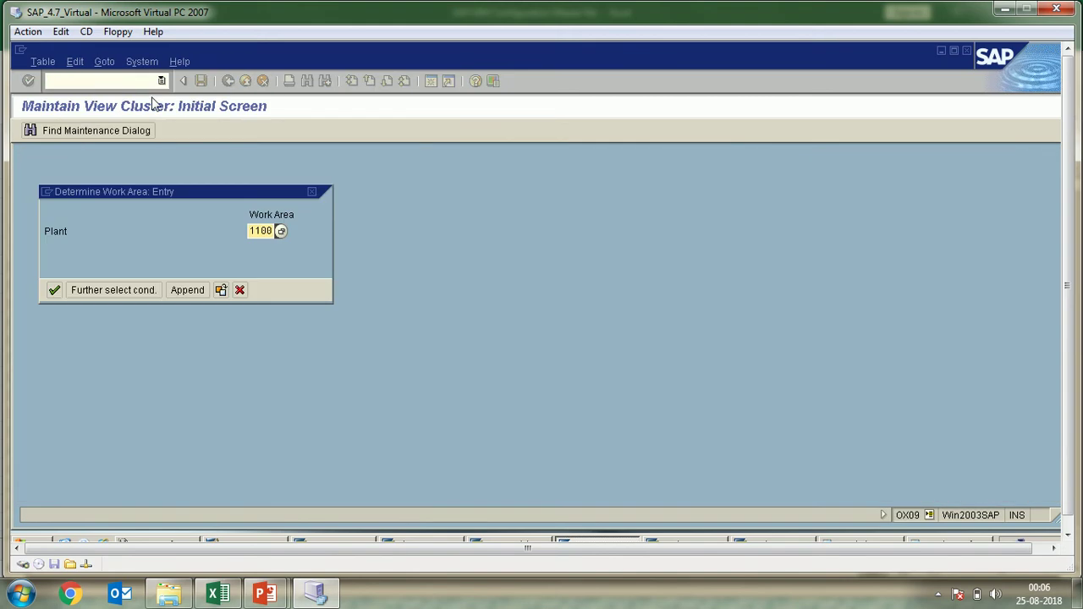
{"action": "left_click", "coordinate": [53, 290]}
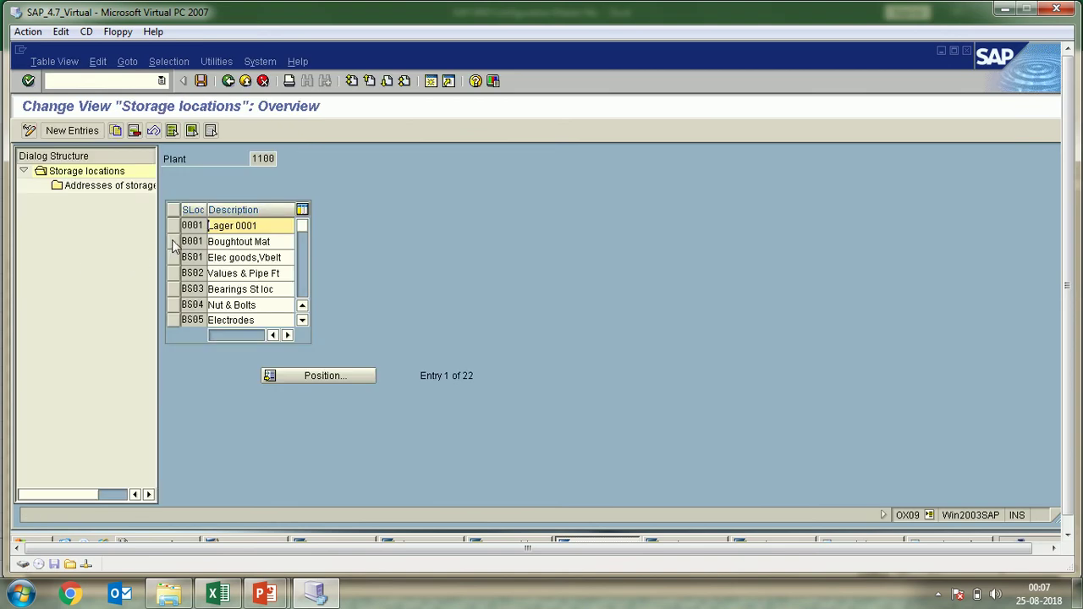
Step: Check the storage location list for the SF00 and RM00 entries, selecting each of their rows
{"action": "scroll", "coordinate": [216, 256], "scroll_direction": "down", "scroll_amount": 4}
{"action": "scroll", "coordinate": [216, 258], "scroll_direction": "down", "scroll_amount": 2}
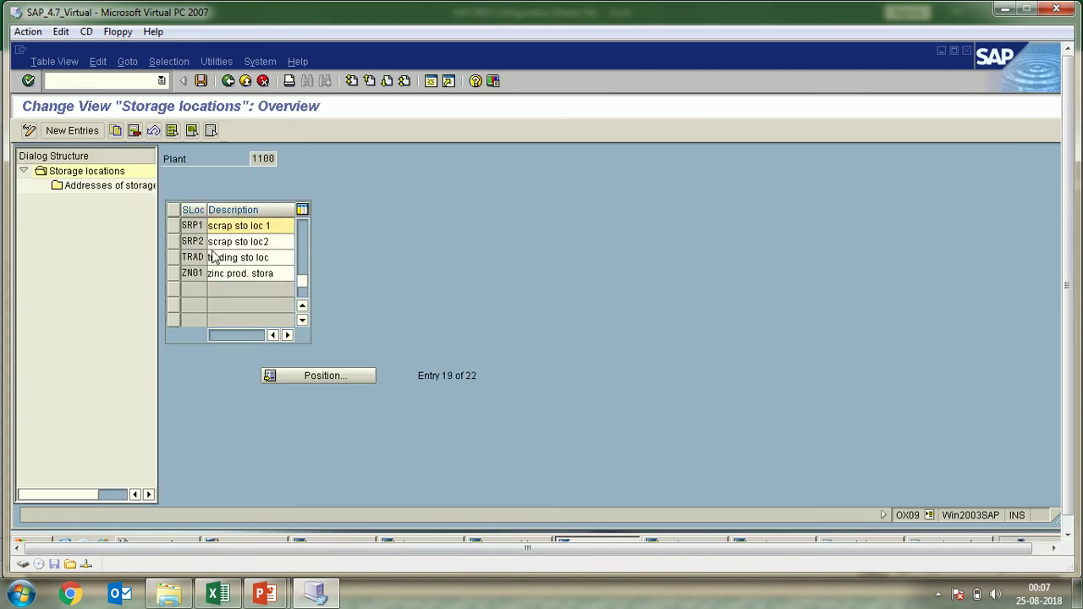
{"action": "scroll", "coordinate": [214, 262], "scroll_direction": "up", "scroll_amount": 1}
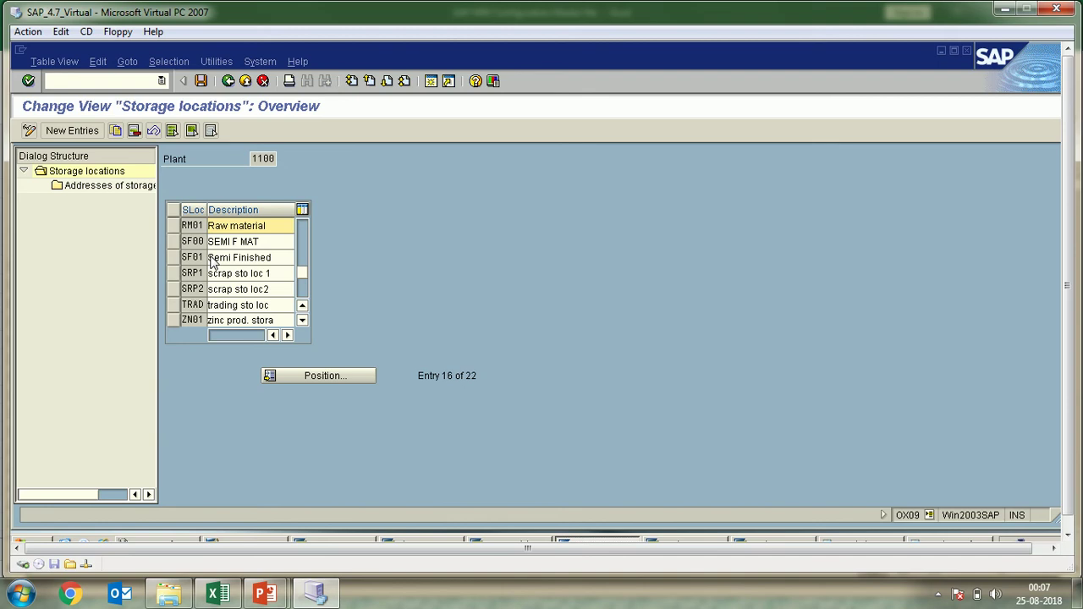
{"action": "key", "text": "Down"}
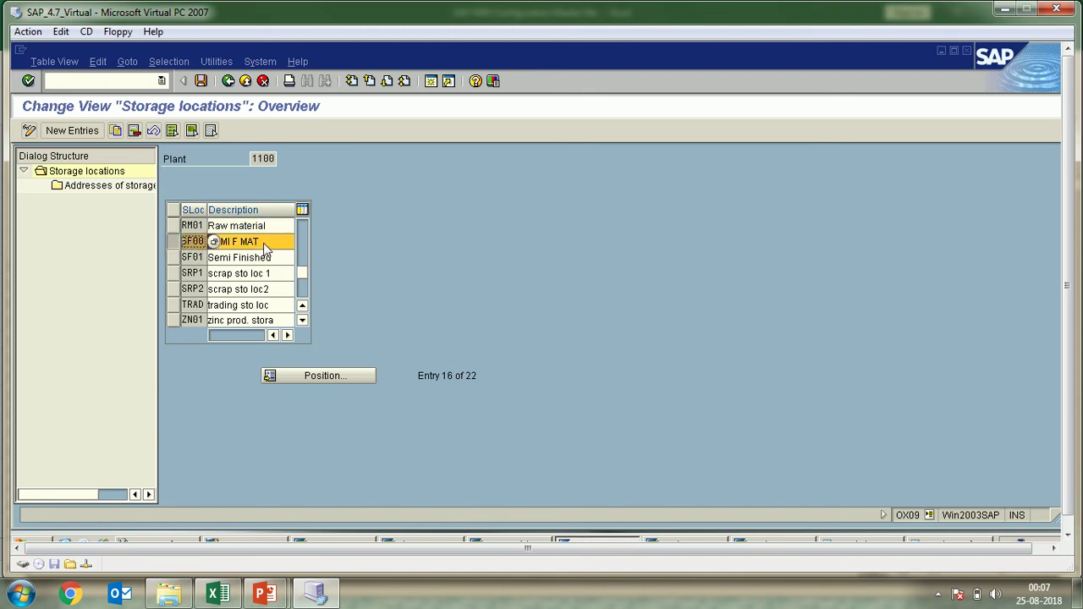
{"action": "left_click_drag", "start_coordinate": [257, 242], "coordinate": [208, 242]}
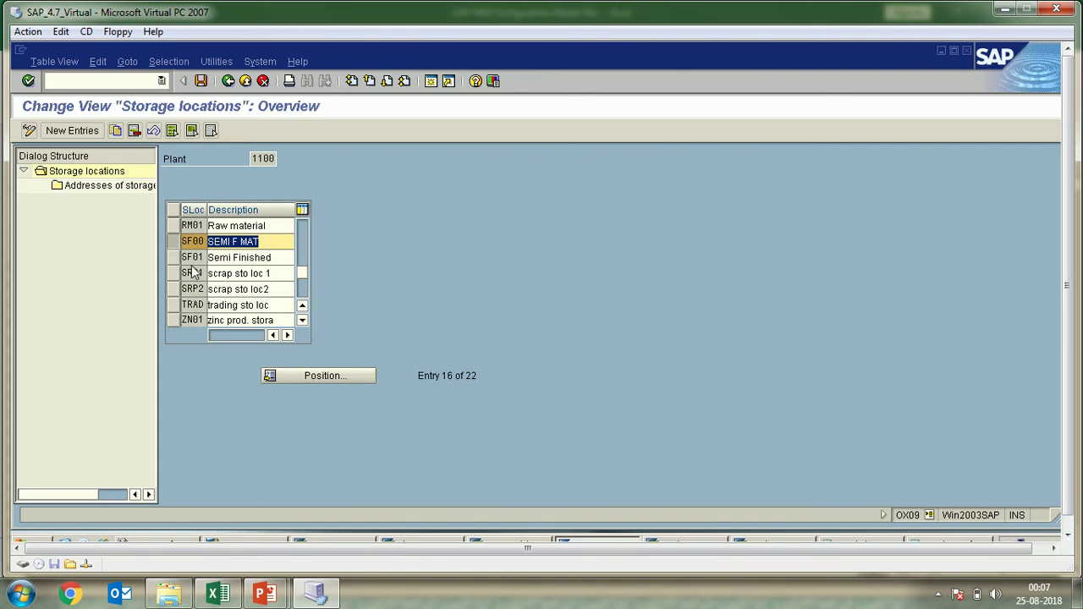
{"action": "scroll", "coordinate": [194, 275], "scroll_direction": "up", "scroll_amount": 2}
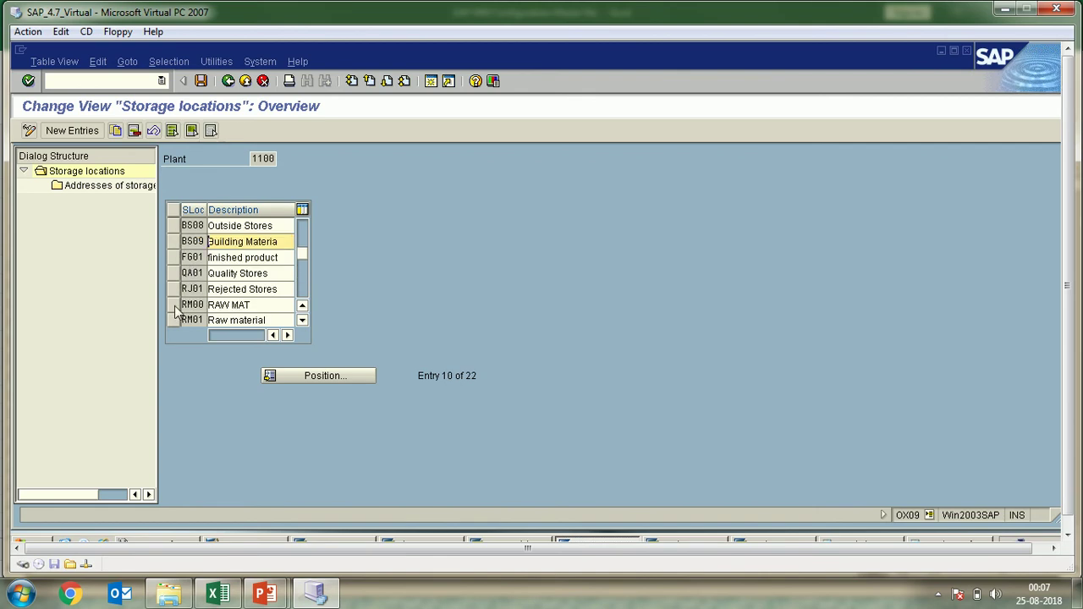
{"action": "left_click", "coordinate": [180, 307]}
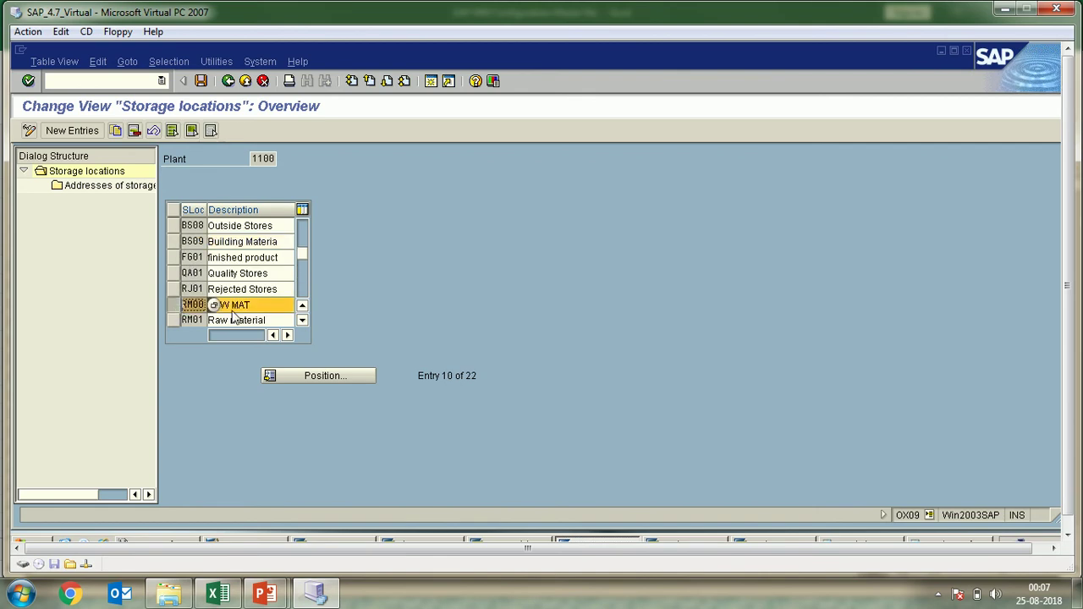
Step: Switch to Excel and review the material storage location notes, selecting the plant label in F11
{"action": "left_click", "coordinate": [217, 594]}
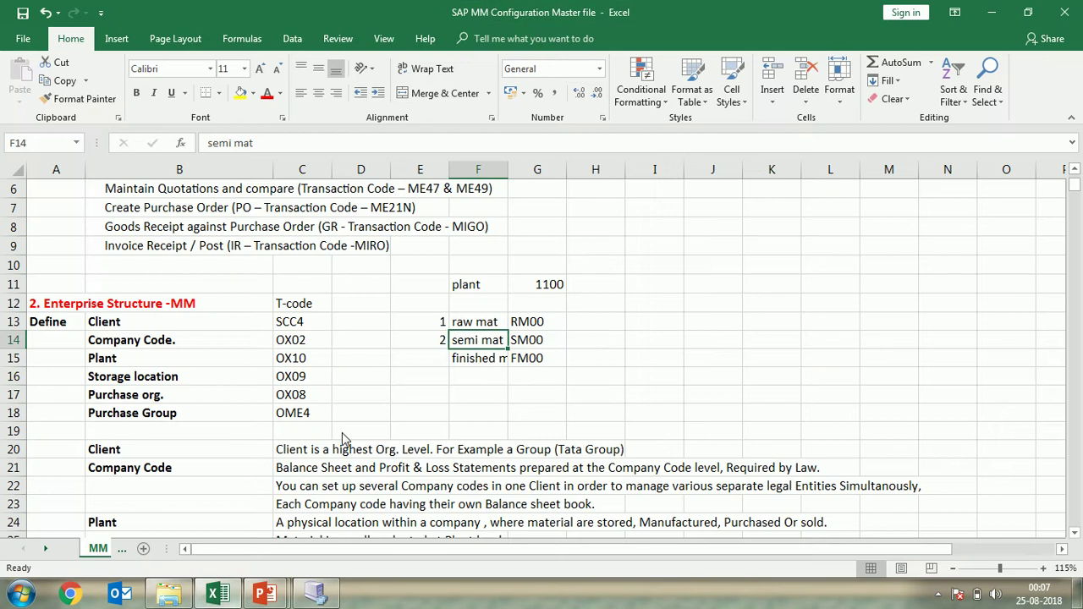
{"action": "left_click", "coordinate": [436, 362]}
{"action": "left_click", "coordinate": [464, 289]}
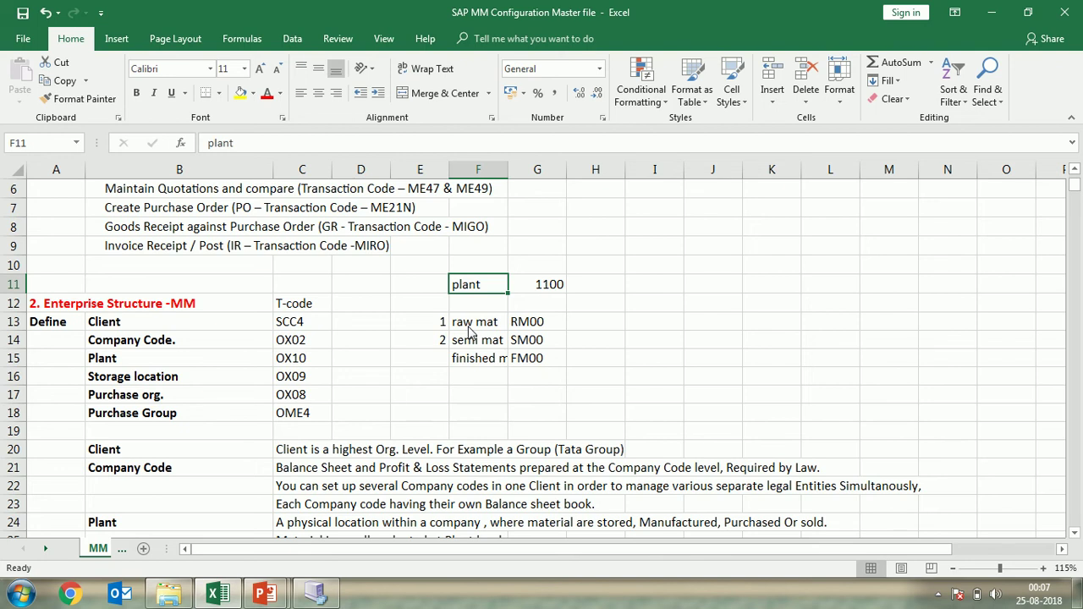
Step: Switch to SAP and open the SAP Customizing Implementation Guide with the transaction /NSPRO
{"action": "key", "text": "alt+Tab"}
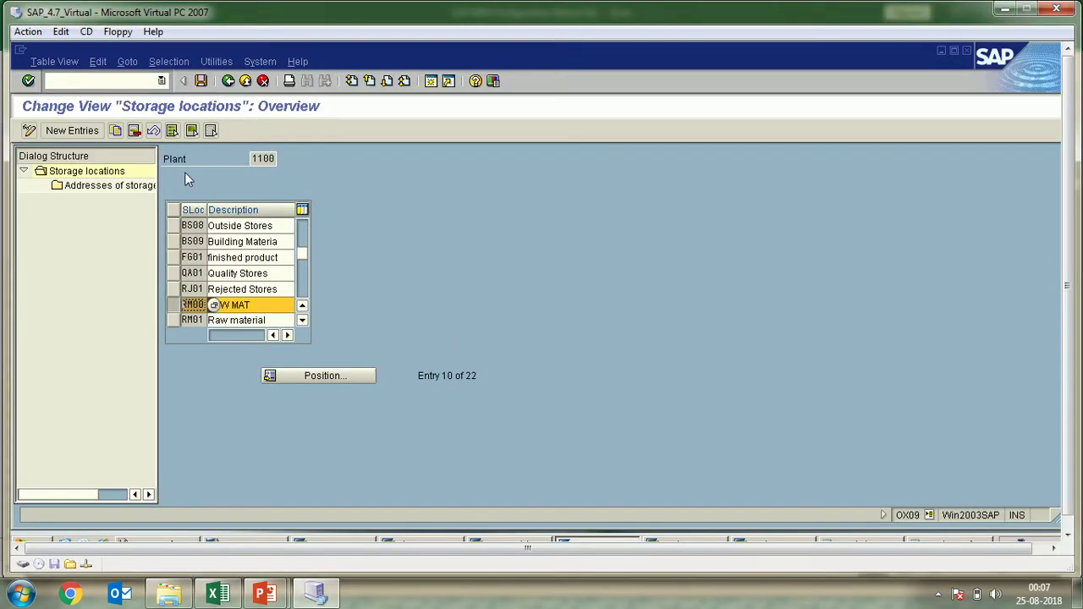
{"action": "left_click", "coordinate": [161, 81]}
{"action": "left_click", "coordinate": [148, 84]}
{"action": "type", "text": "/NP"}
{"action": "key", "text": "BackSpace"}
{"action": "type", "text": "SPRO"}
{"action": "key", "text": "Return"}
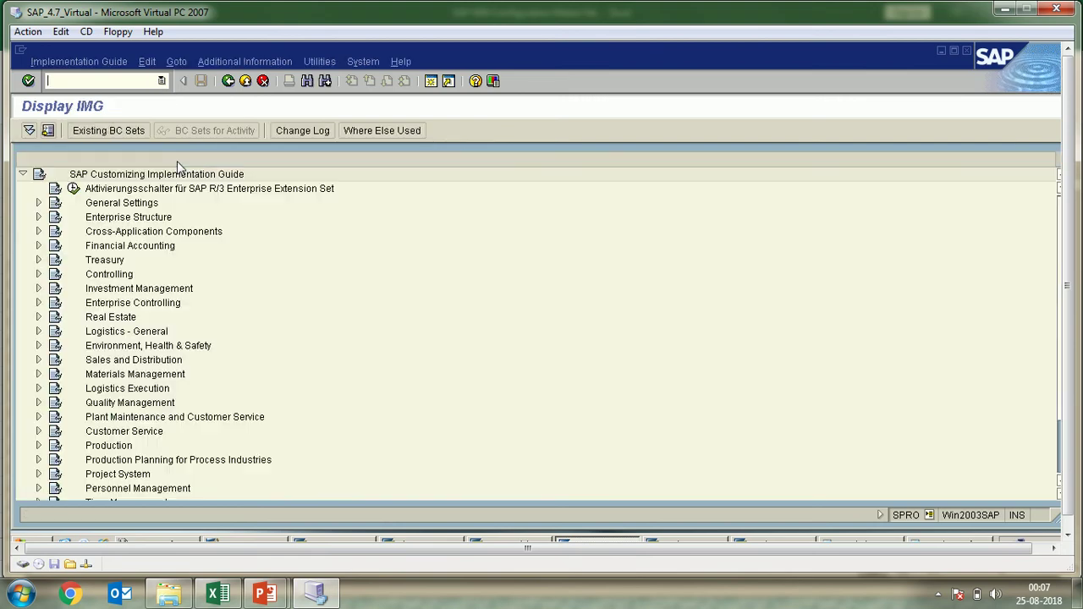
Step: Switch to Excel and look up the transaction code for Storage location, selecting B16:C16 and the code in C16
{"action": "left_click", "coordinate": [231, 592]}
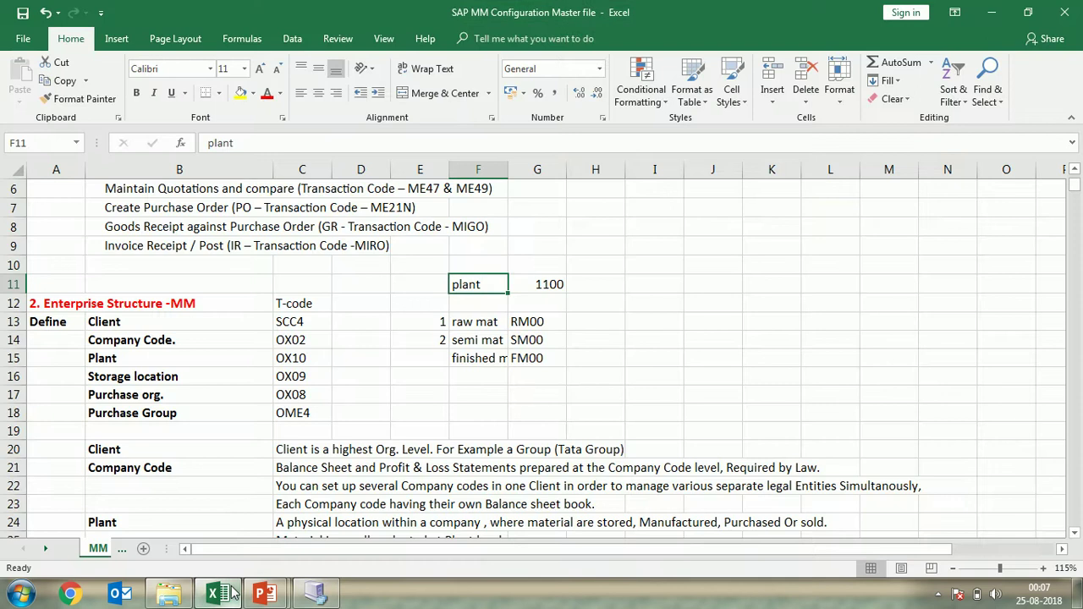
{"action": "left_click", "coordinate": [159, 381]}
{"action": "left_click_drag", "start_coordinate": [159, 388], "coordinate": [289, 391]}
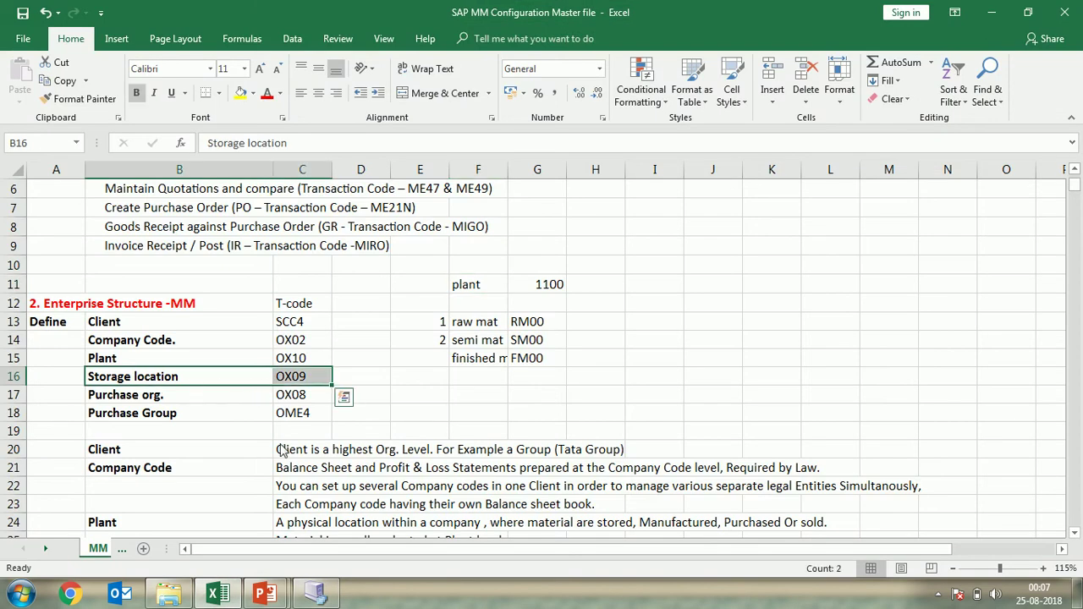
{"action": "left_click", "coordinate": [313, 377]}
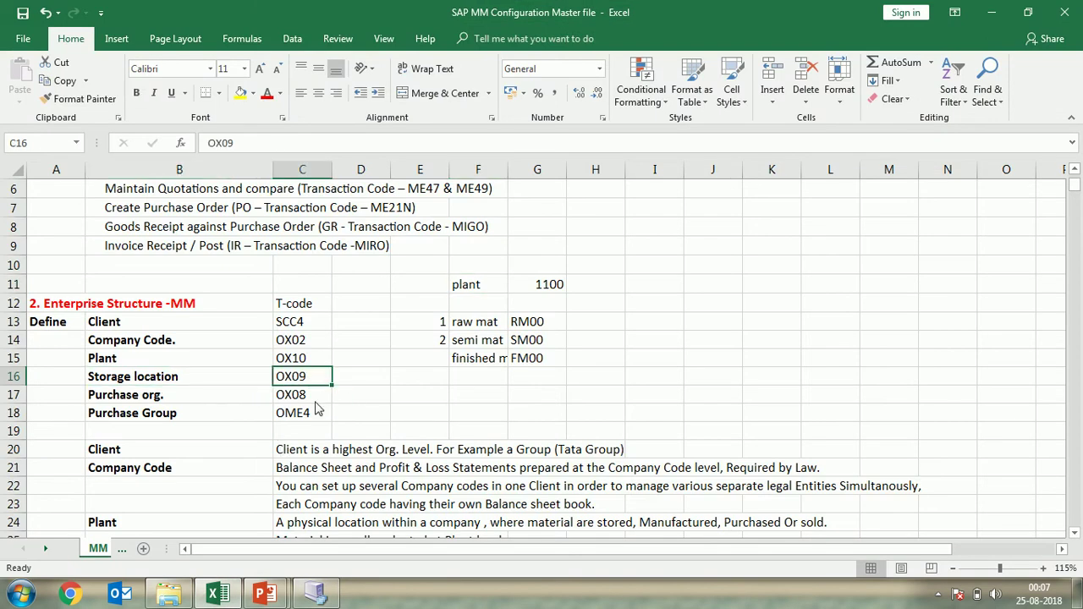
Step: Switch to SAP, expand Enterprise Structure, Definition and Materials Management, and run the Maintain storage location activity
{"action": "left_click", "coordinate": [317, 592]}
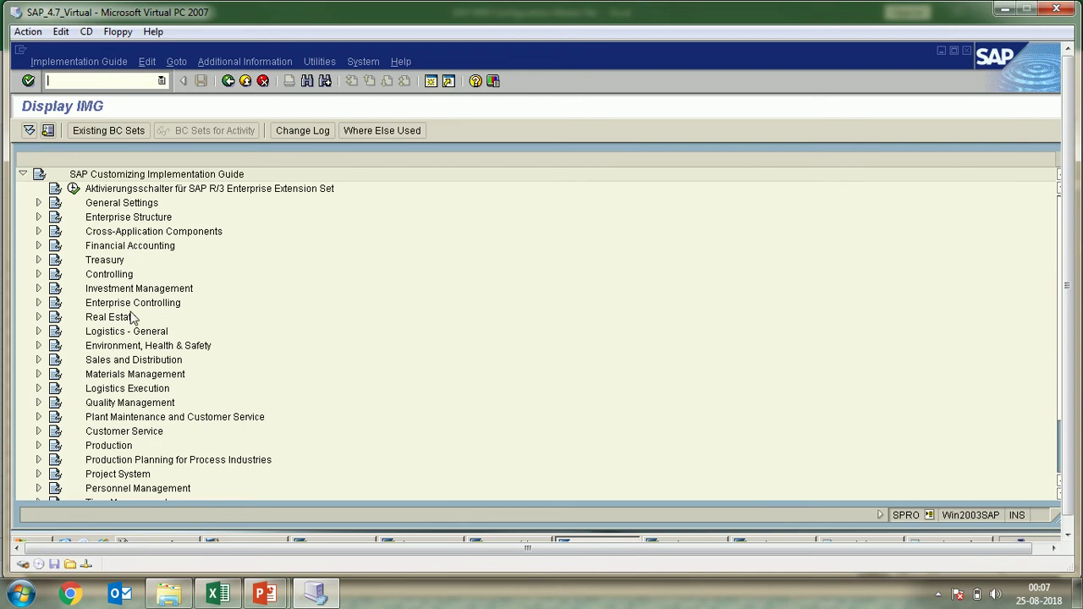
{"action": "left_click", "coordinate": [118, 219]}
{"action": "left_click", "coordinate": [38, 217]}
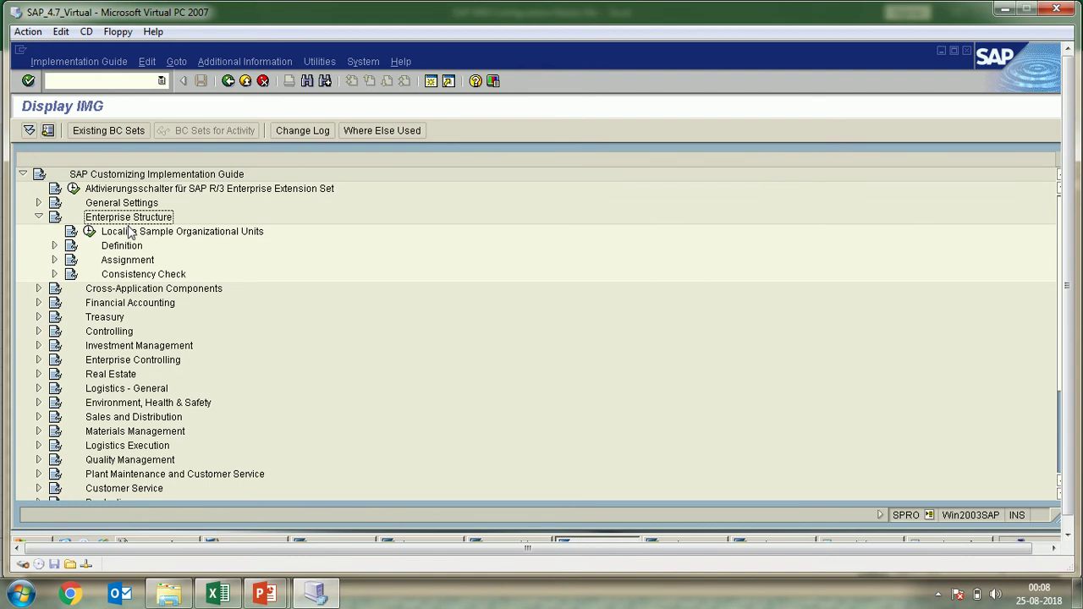
{"action": "left_click", "coordinate": [124, 246]}
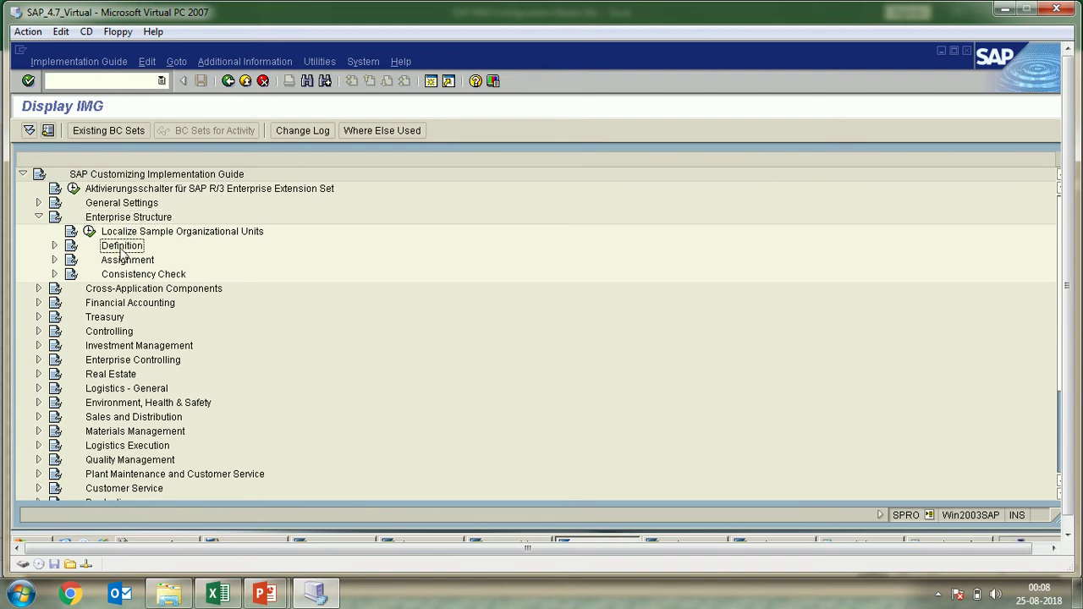
{"action": "left_click", "coordinate": [54, 247]}
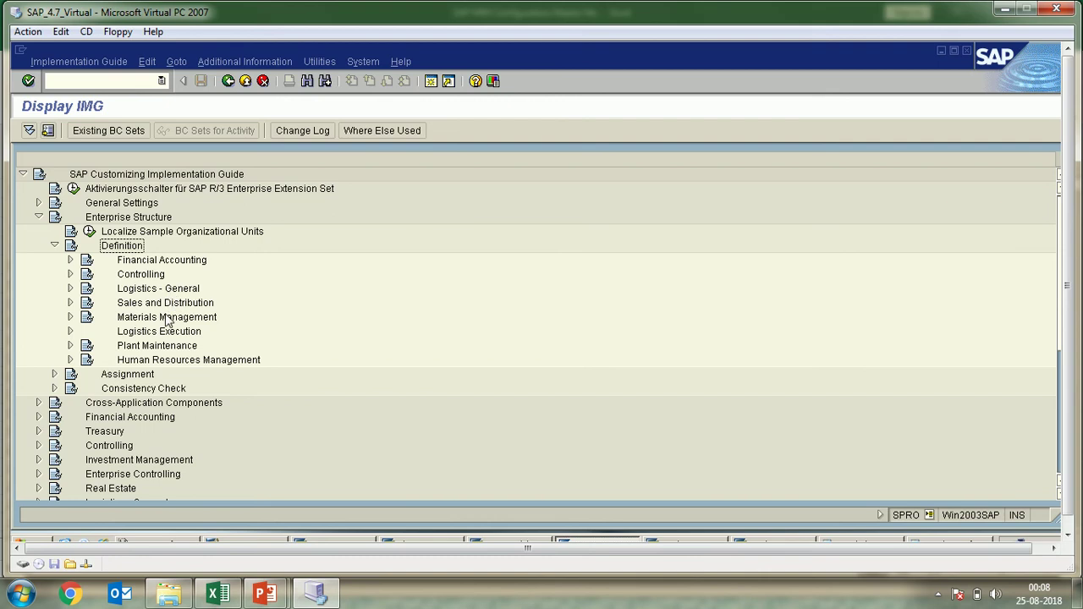
{"action": "left_click", "coordinate": [168, 318]}
{"action": "left_click", "coordinate": [70, 317]}
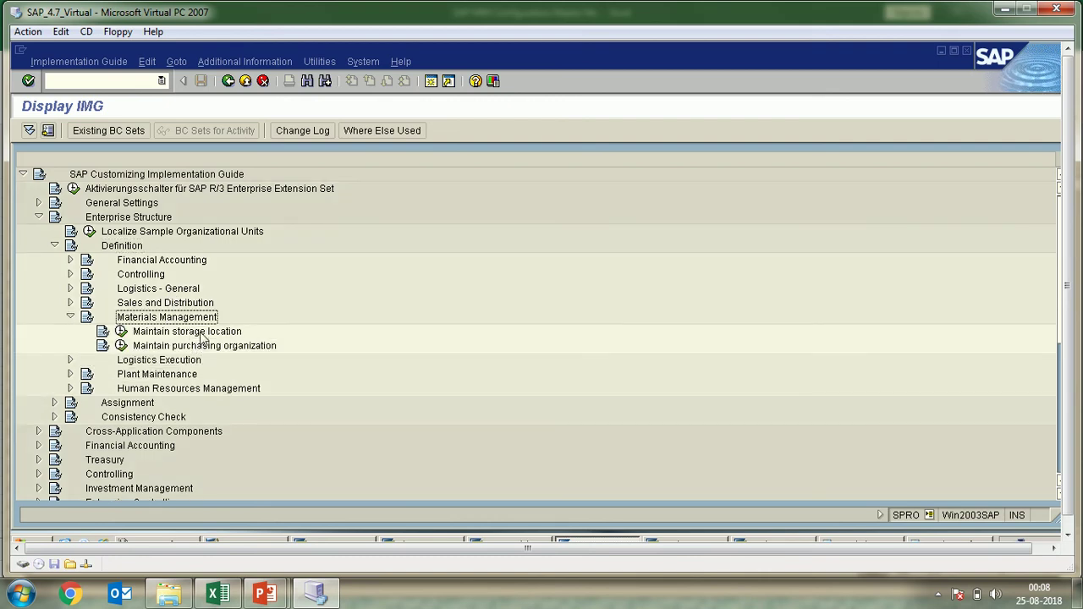
{"action": "left_click", "coordinate": [200, 332]}
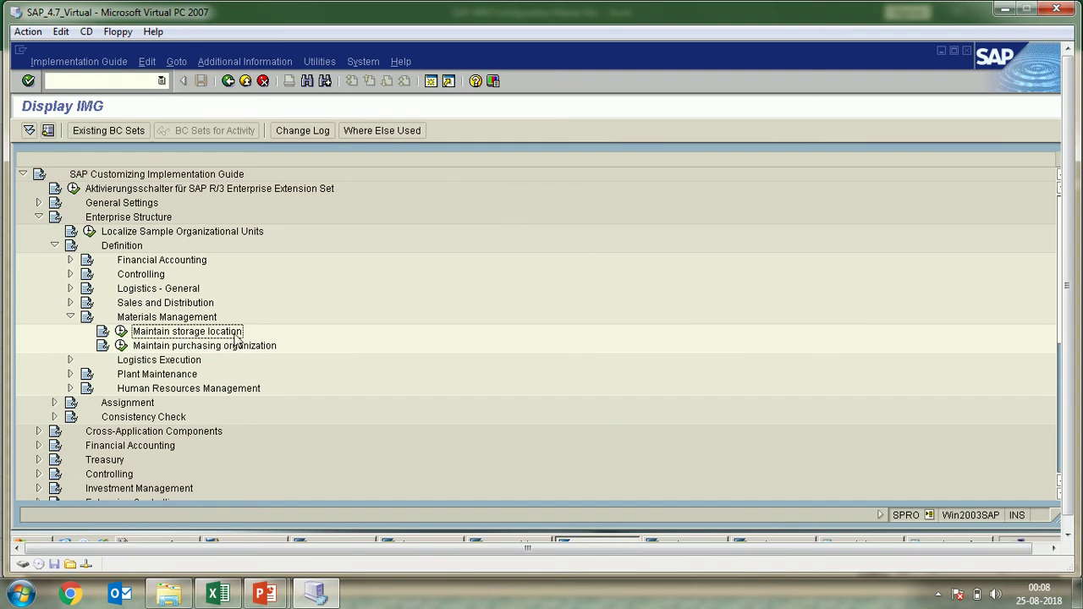
{"action": "left_click", "coordinate": [121, 332]}
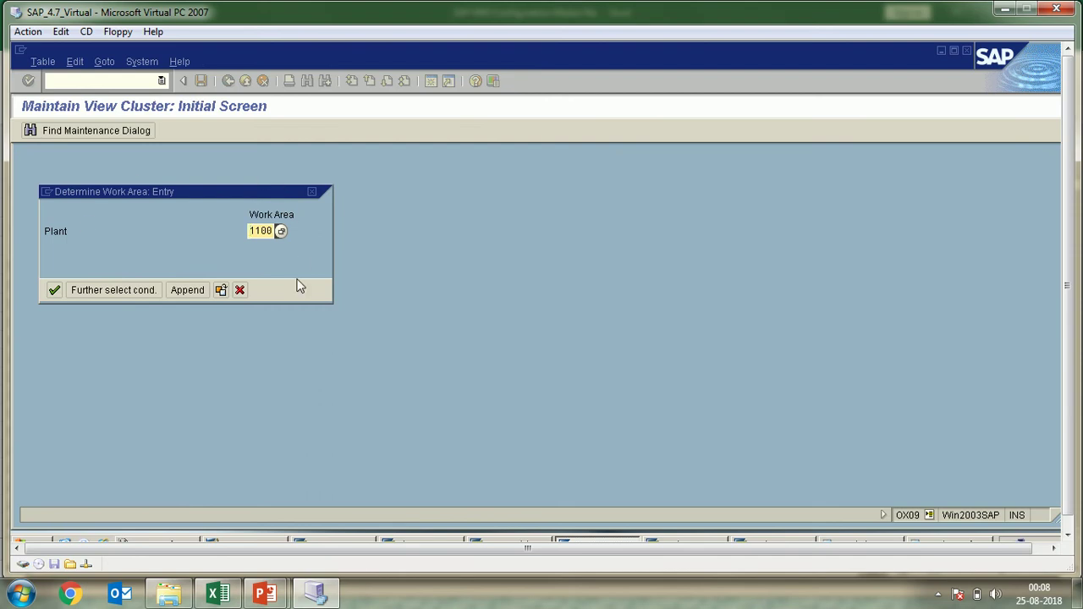
Step: Compare the SAP plant entry dialog with the Excel notes and select the Storage location row with its transaction code in B16:C16
{"action": "left_click", "coordinate": [218, 594]}
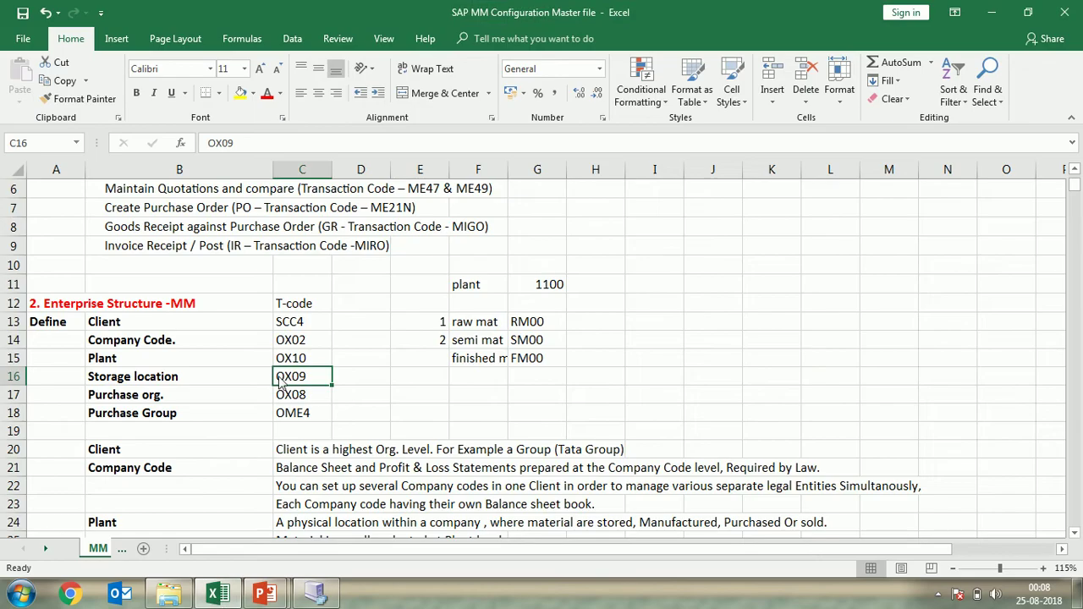
{"action": "left_click", "coordinate": [315, 593]}
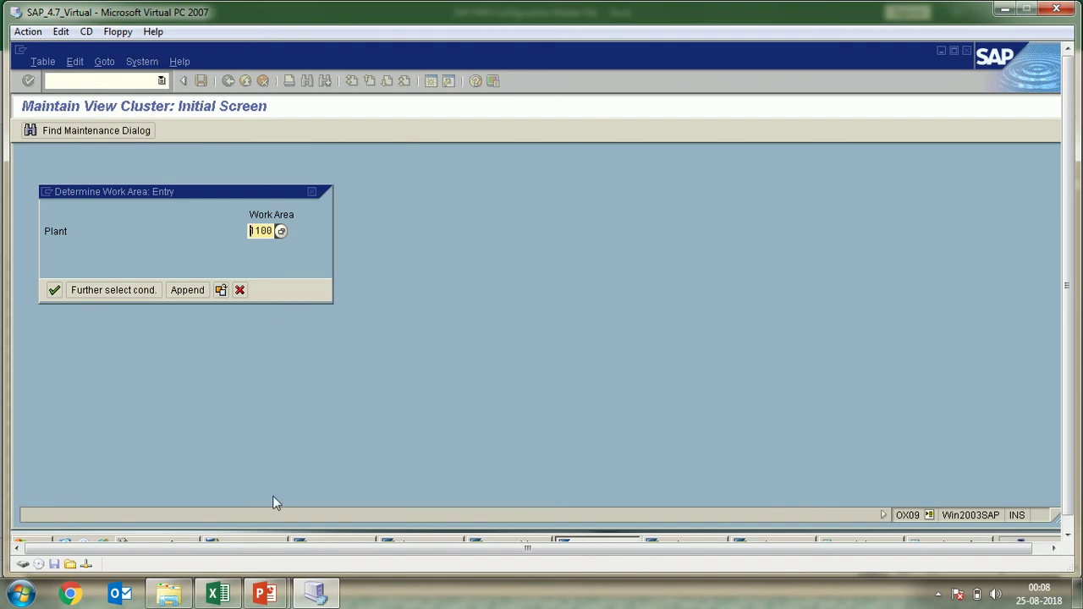
{"action": "left_click", "coordinate": [214, 597]}
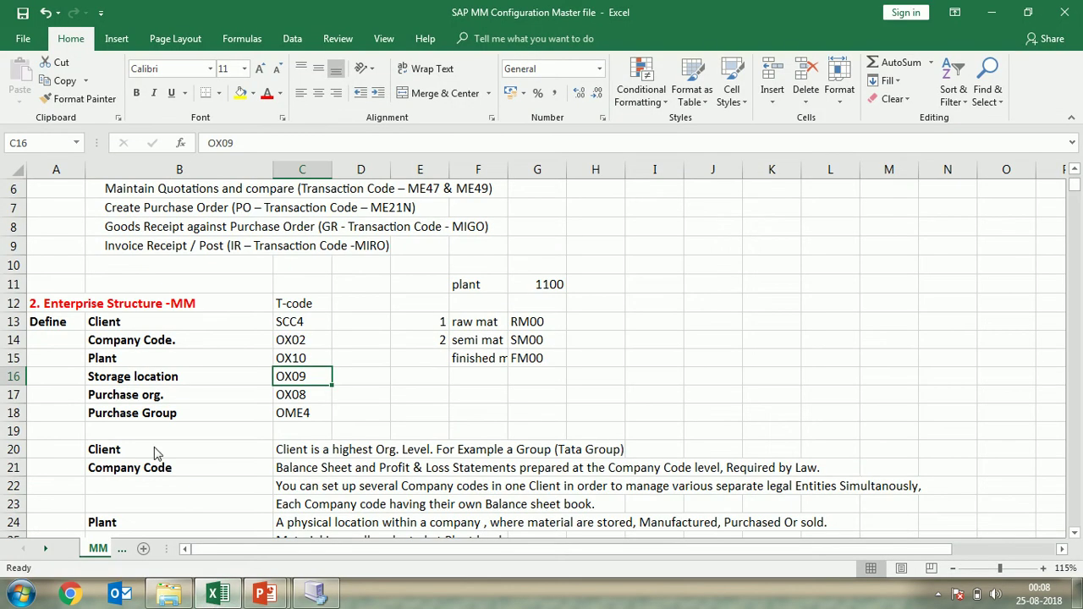
{"action": "left_click", "coordinate": [133, 377]}
{"action": "left_click_drag", "start_coordinate": [212, 382], "coordinate": [284, 386]}
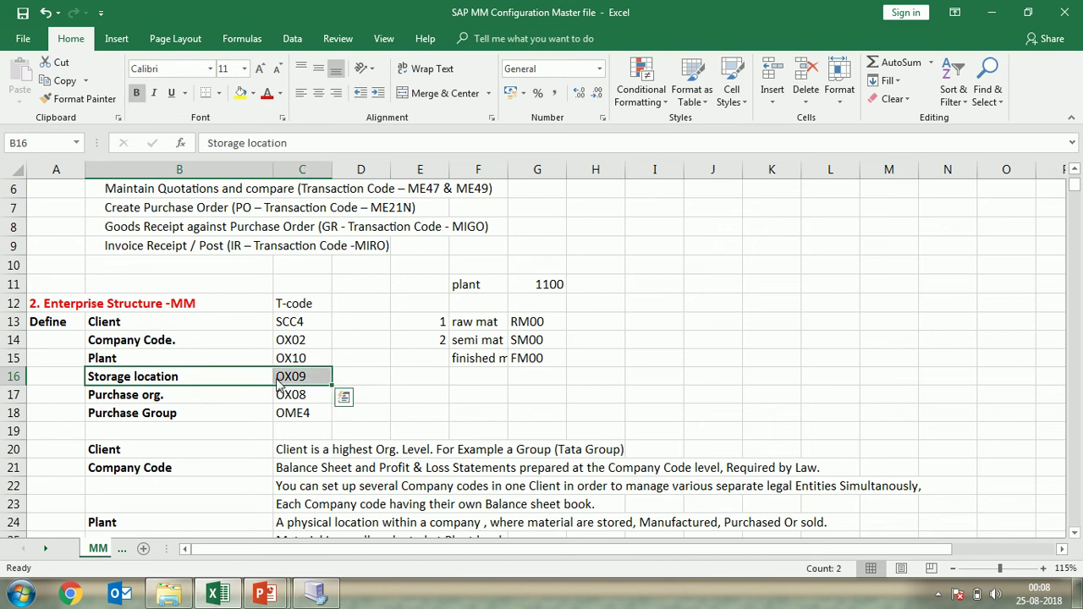
Step: Review the purchase org. row, the Purchasing Organization definition in C27 and its central, company-specific and distributed types in C29:C31
{"action": "left_click", "coordinate": [190, 400]}
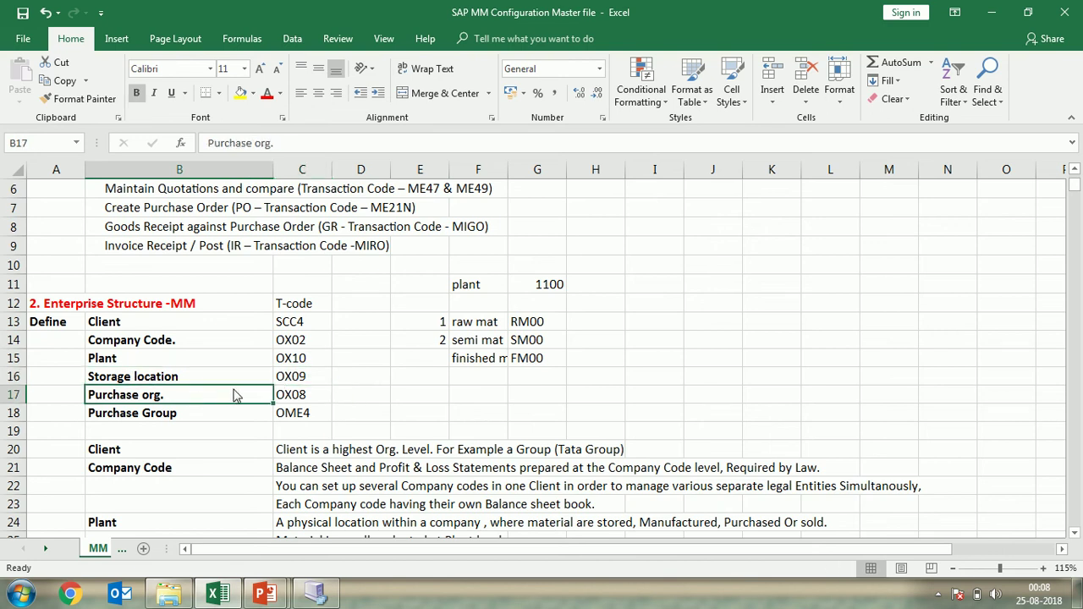
{"action": "scroll", "coordinate": [234, 396], "scroll_direction": "down", "scroll_amount": 4}
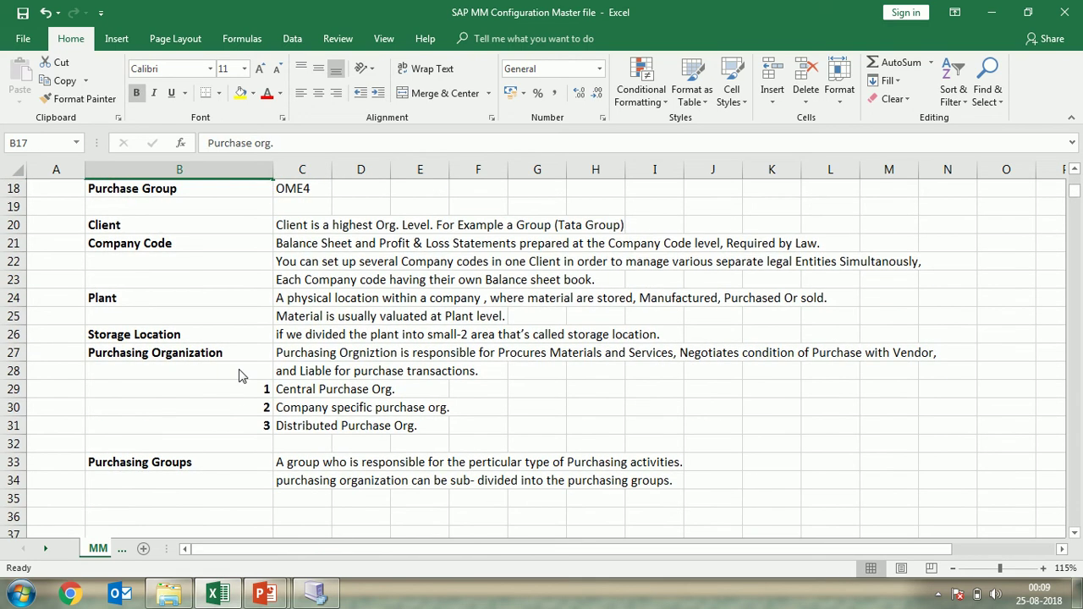
{"action": "left_click", "coordinate": [296, 354]}
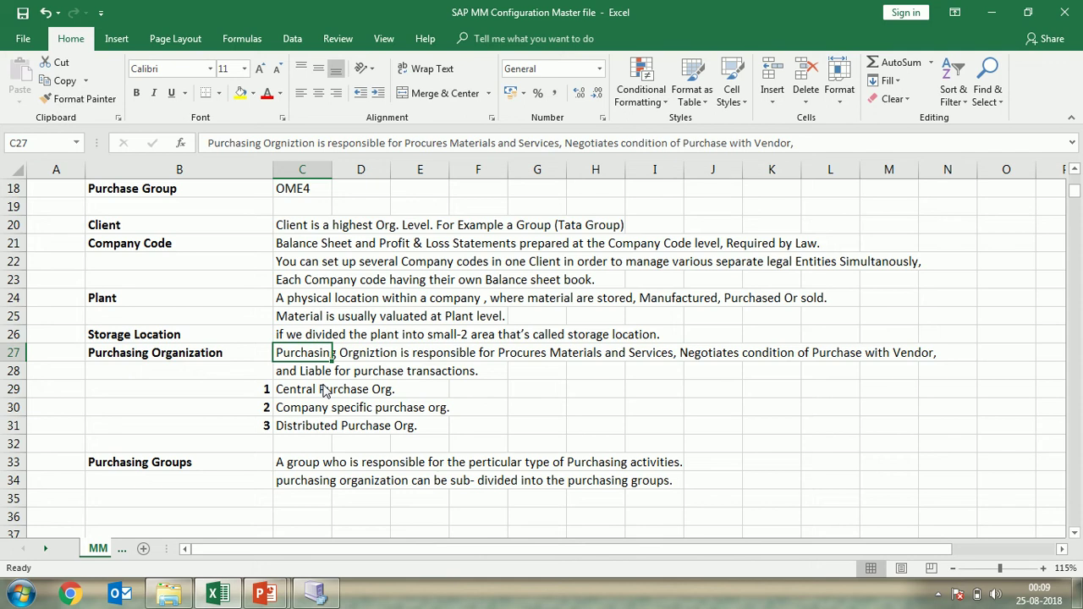
{"action": "left_click", "coordinate": [314, 394]}
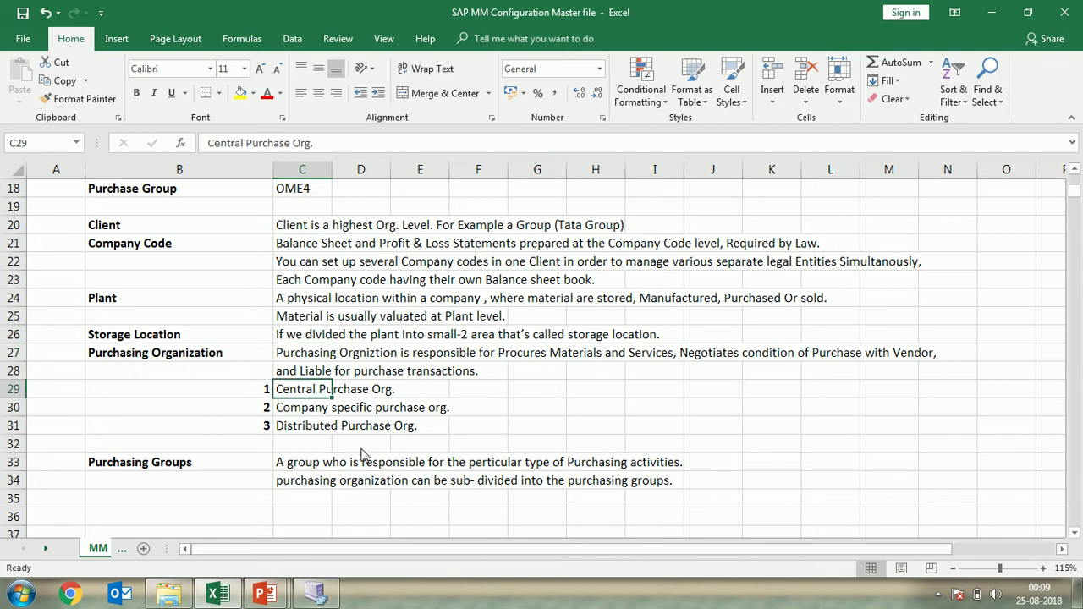
{"action": "left_click", "coordinate": [298, 414]}
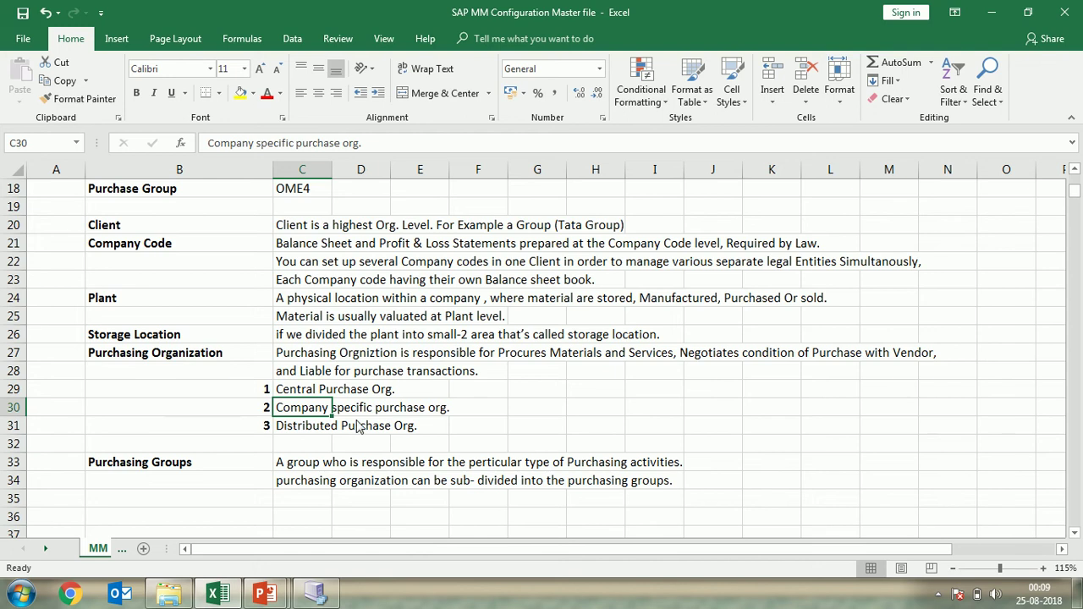
{"action": "left_click", "coordinate": [309, 429]}
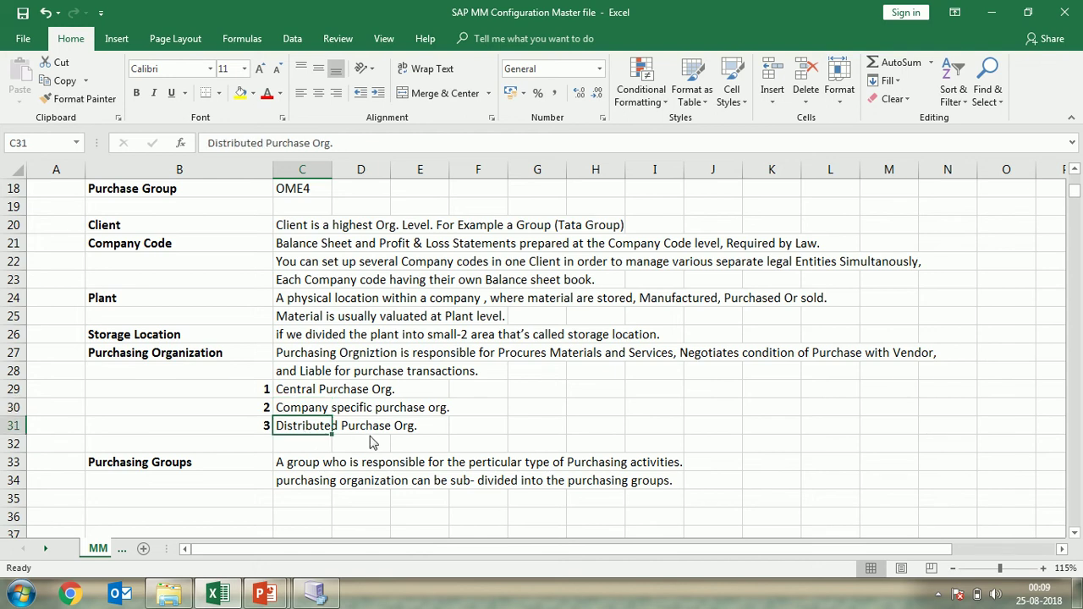
{"action": "left_click_drag", "start_coordinate": [324, 387], "coordinate": [324, 416]}
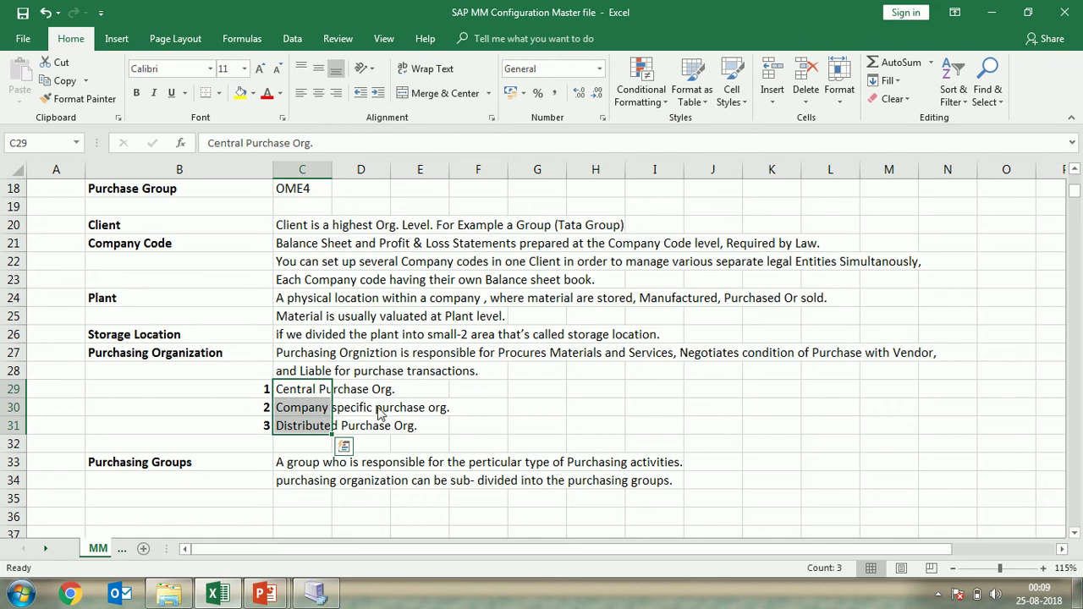
Step: Open a blank Notepad document and move its window clear of the labels in Excel column B
{"action": "left_click", "coordinate": [34, 592]}
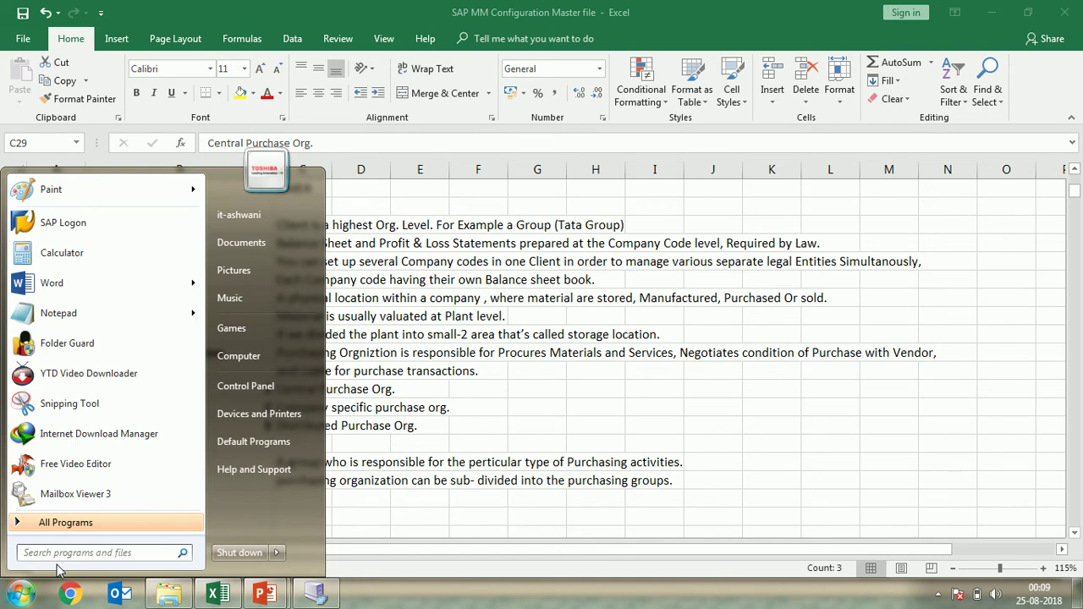
{"action": "type", "text": "NOTEPAD"}
{"action": "key", "text": "Return"}
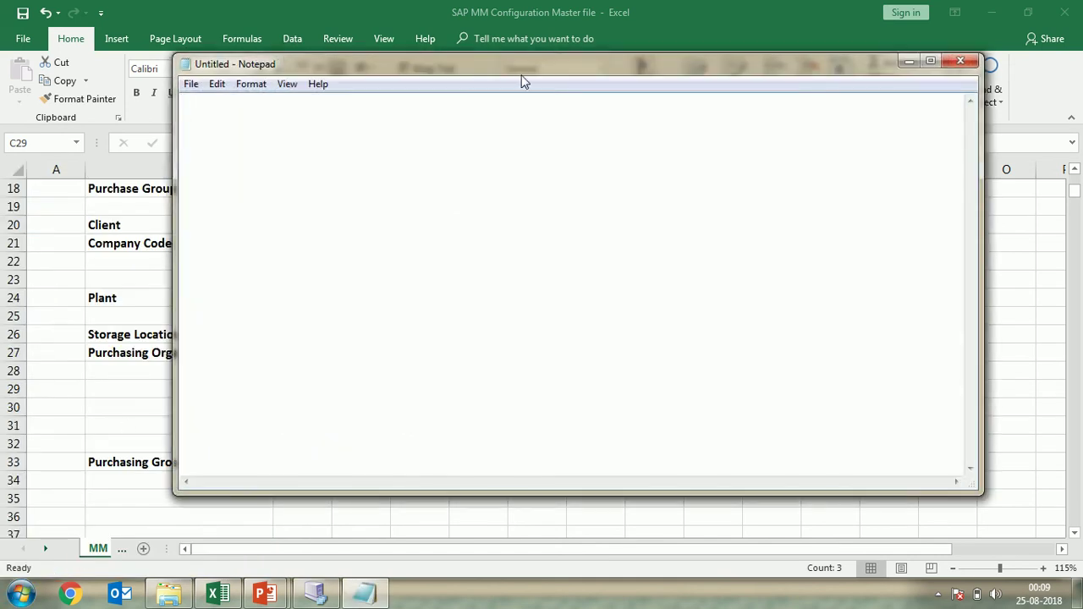
{"action": "left_click_drag", "start_coordinate": [517, 68], "coordinate": [648, 77]}
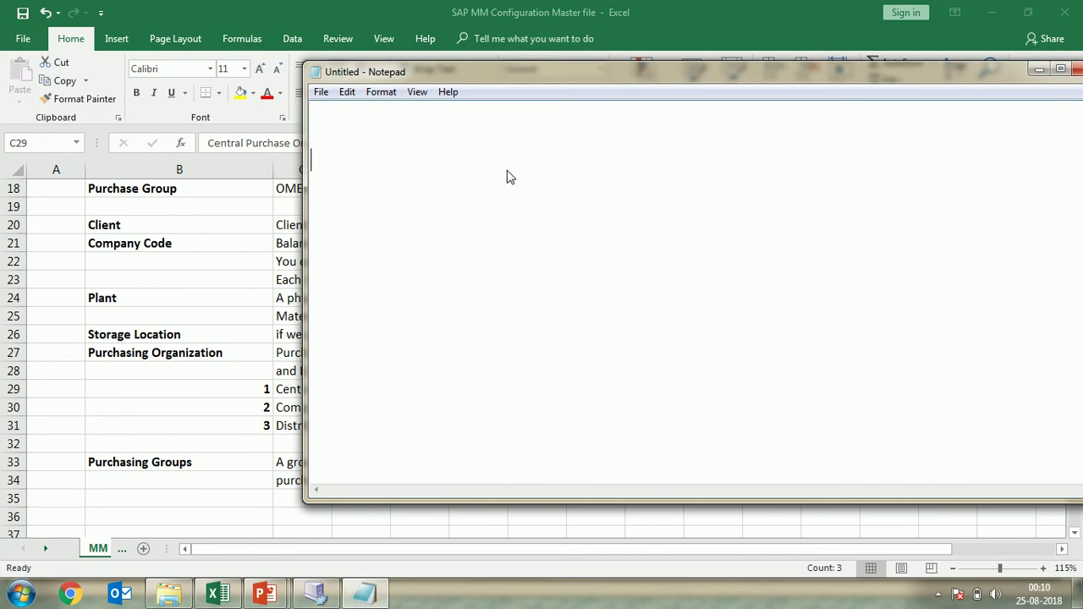
Step: Write the indented line "Company code -1000" in the Notepad document
{"action": "key", "text": "Tab"}
{"action": "key", "text": "Tab"}
{"action": "key", "text": "Tab"}
{"action": "key", "text": "Tab"}
{"action": "type", "text": "COM"}
{"action": "key", "text": "BackSpace"}
{"action": "key", "text": "BackSpace"}
{"action": "key", "text": "BackSpace"}
{"action": "type", "text": "Company code"}
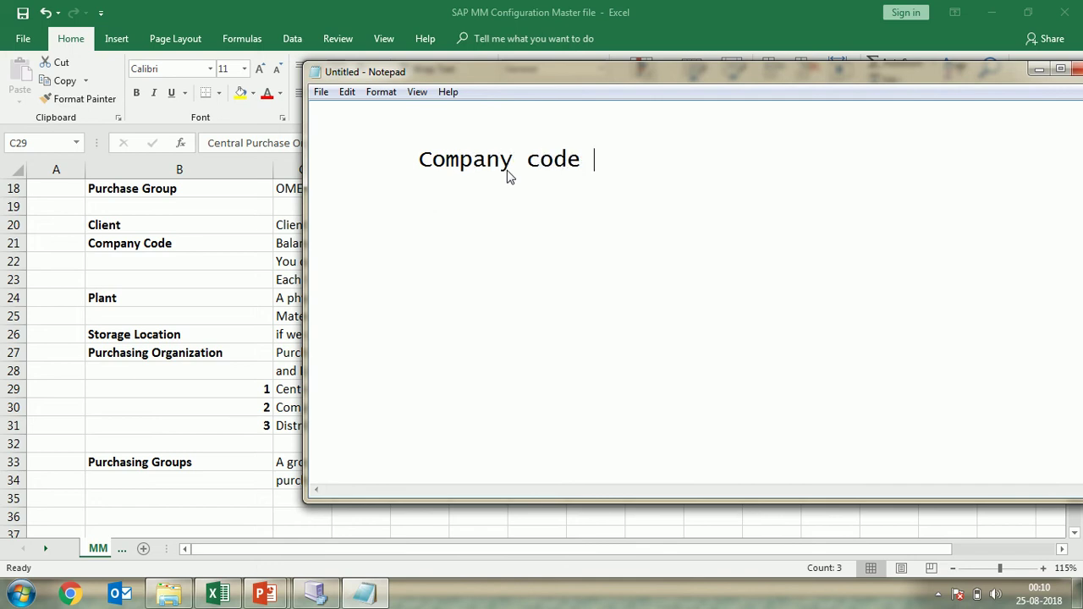
{"action": "type", "text": " -1000"}
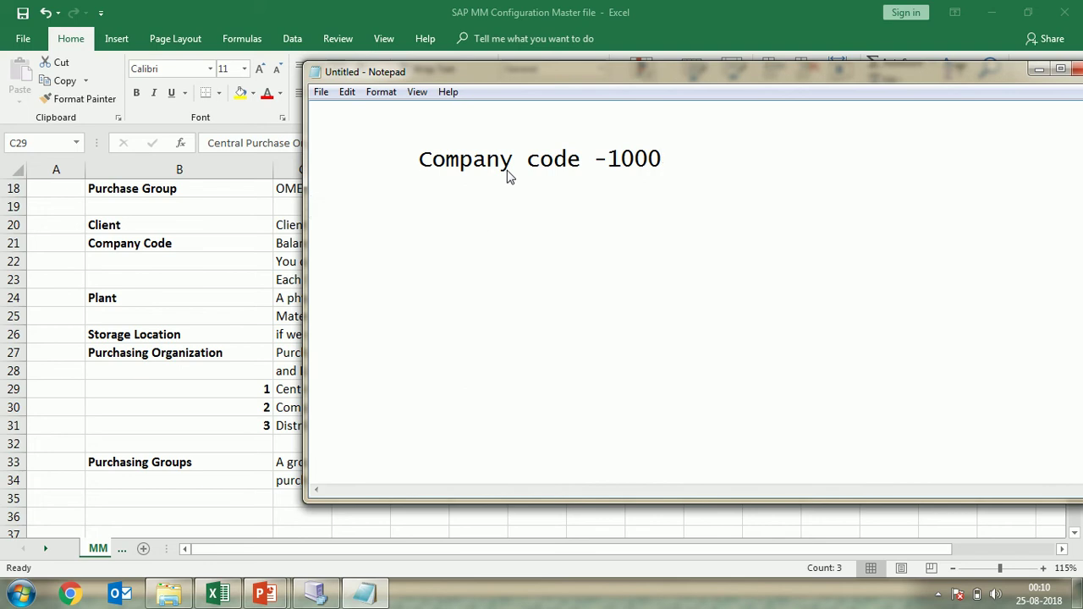
Step: Add a second indented line reading "Company code - 2000" below the first one
{"action": "type", "text": "Company c"}
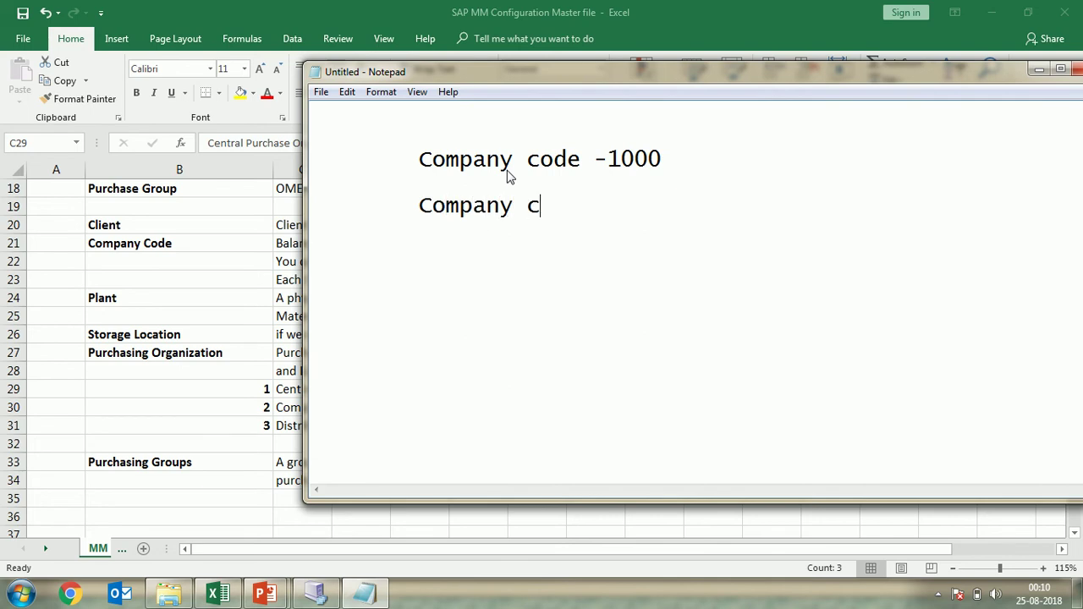
{"action": "type", "text": "ode - "}
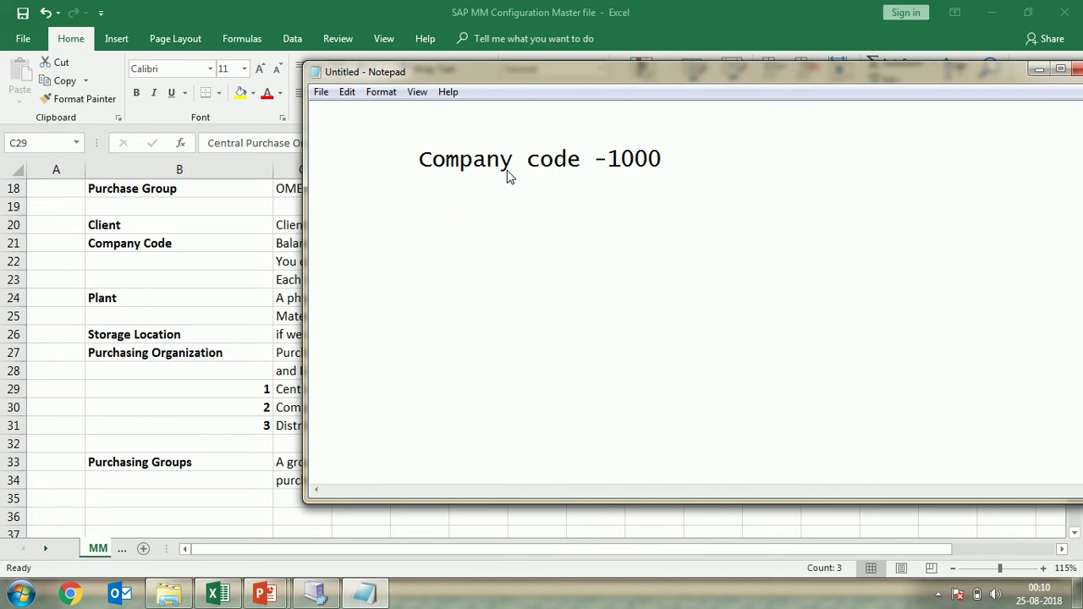
{"action": "type", "text": "2000"}
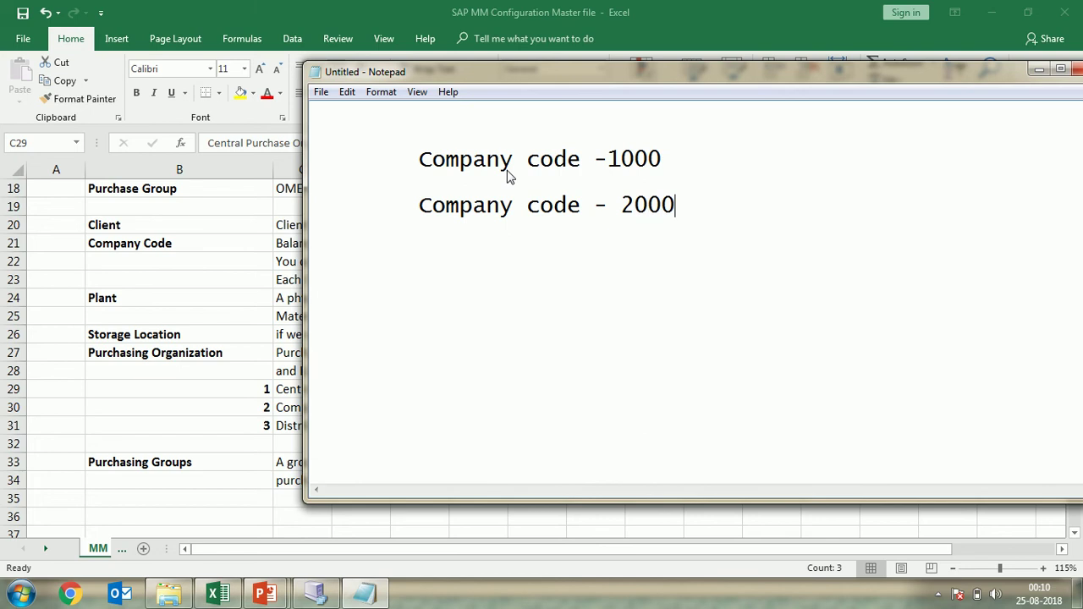
Step: Prefix the company code 1000 line with "1st" and the company code 2000 line with "2nd"
{"action": "left_click", "coordinate": [414, 160]}
{"action": "type", "text": "1s"}
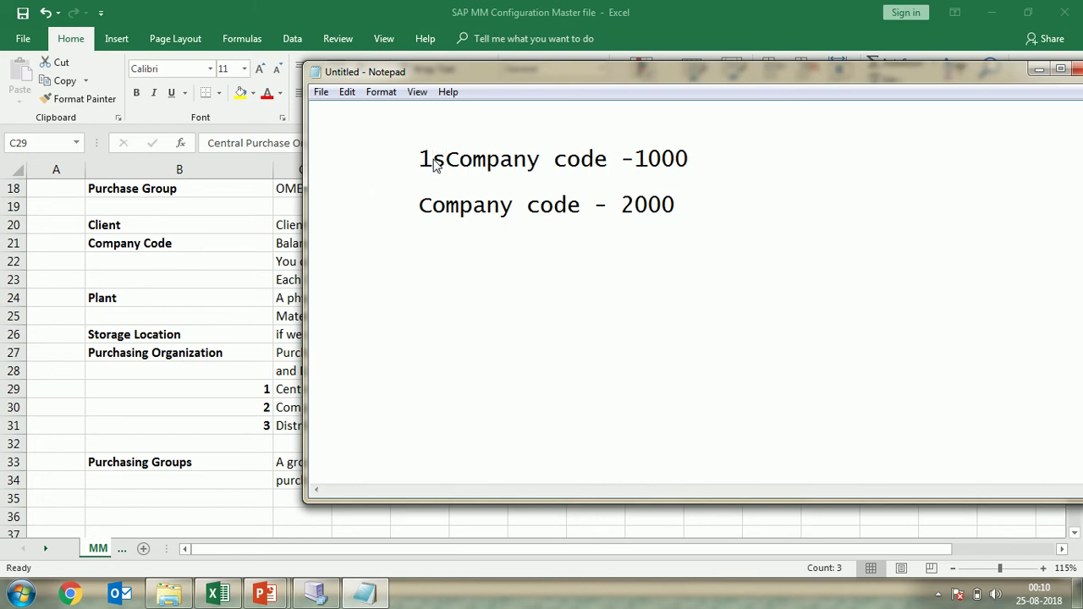
{"action": "type", "text": "t "}
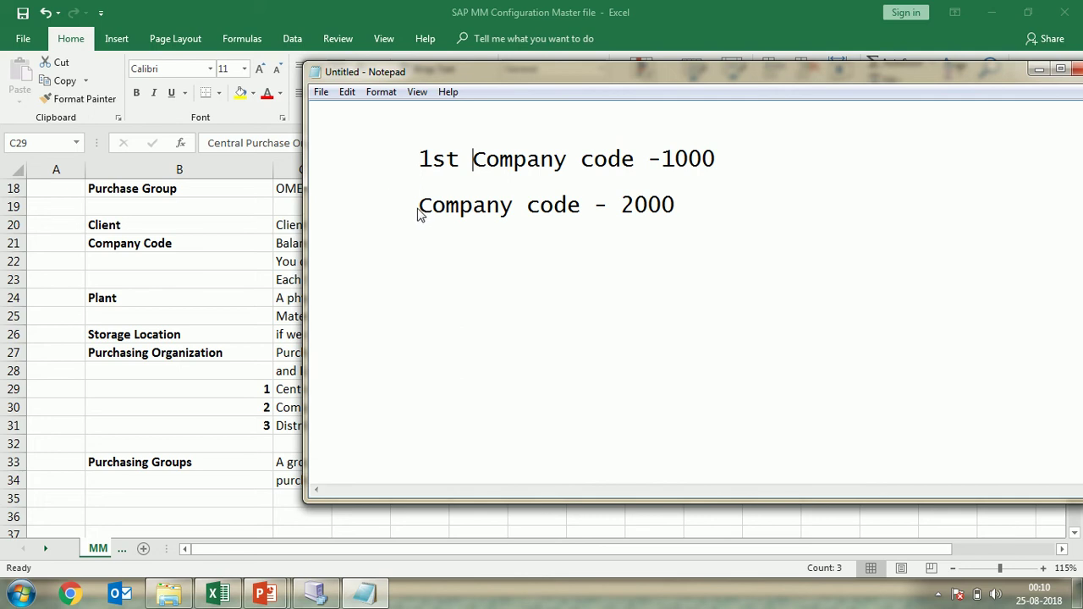
{"action": "type", "text": "2nd"}
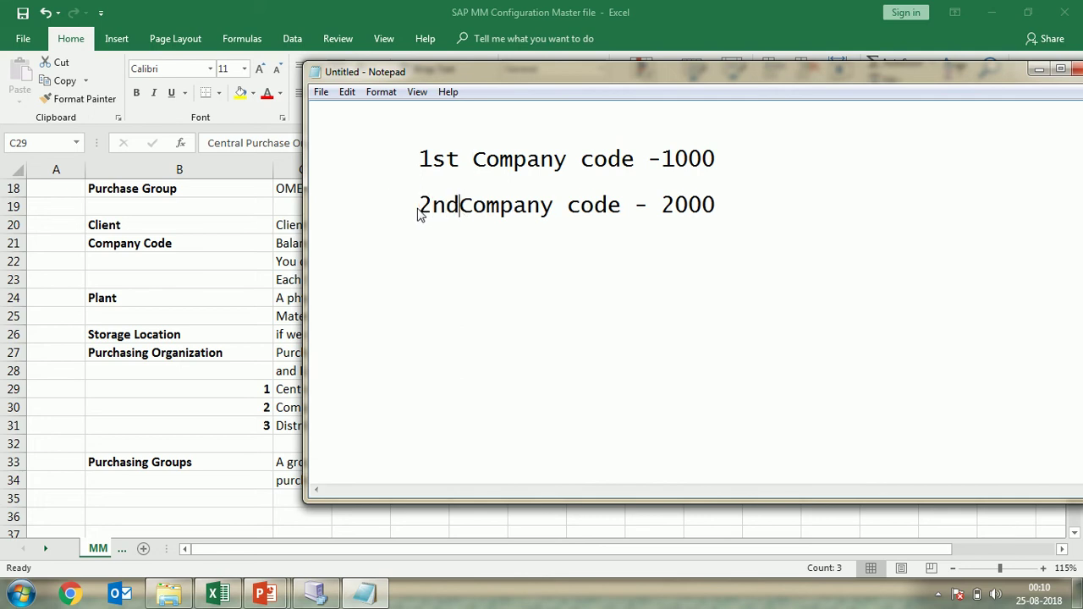
Step: Append "- plant 1, plant2" to the end of the 1st company code line
{"action": "left_click", "coordinate": [725, 166]}
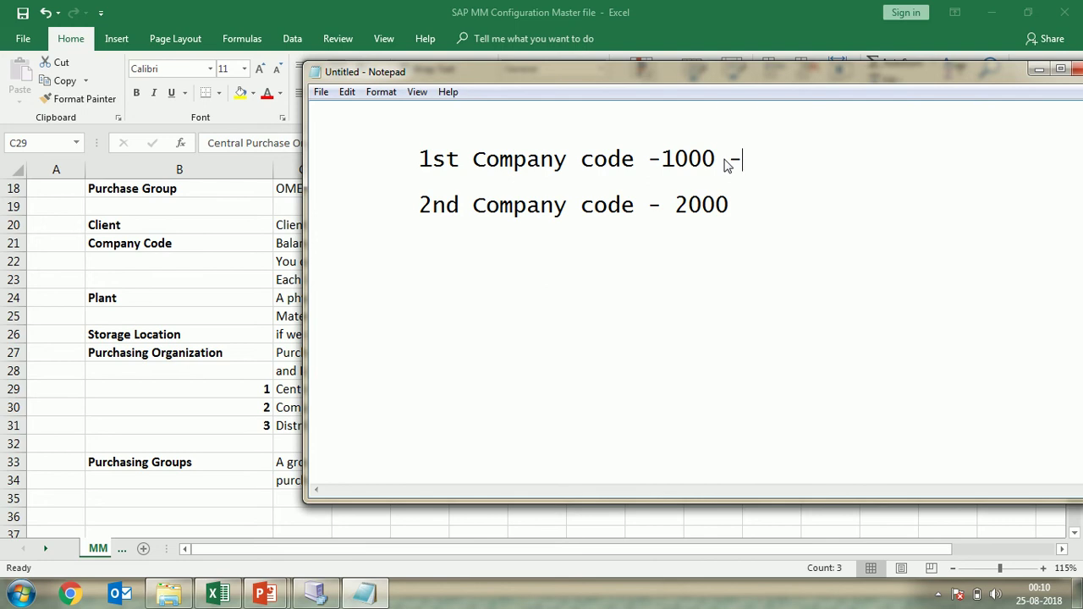
{"action": "type", "text": "- plant 1"}
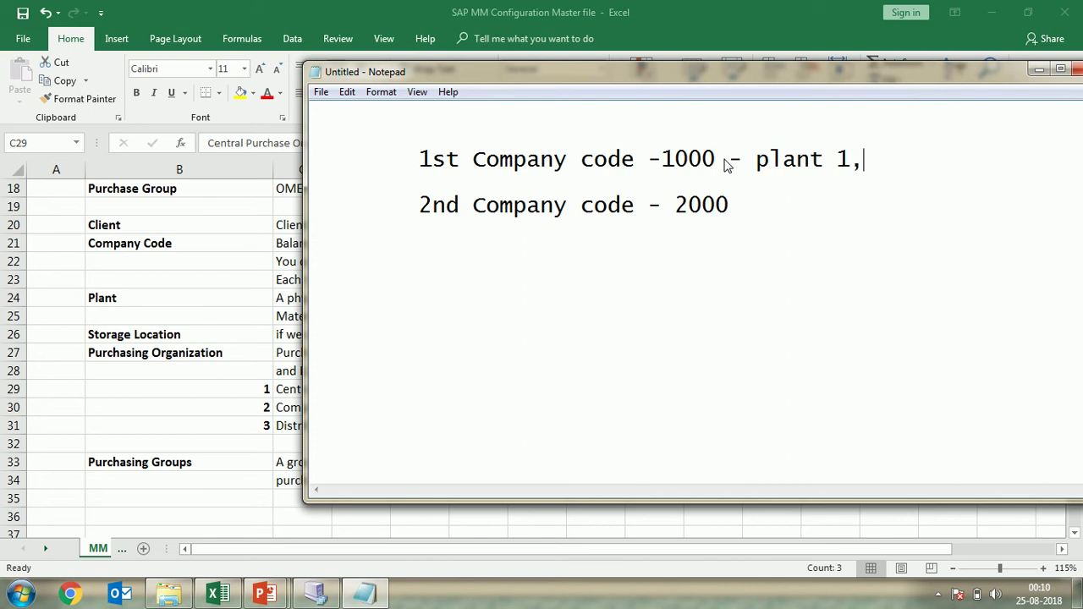
{"action": "type", "text": ", plant"}
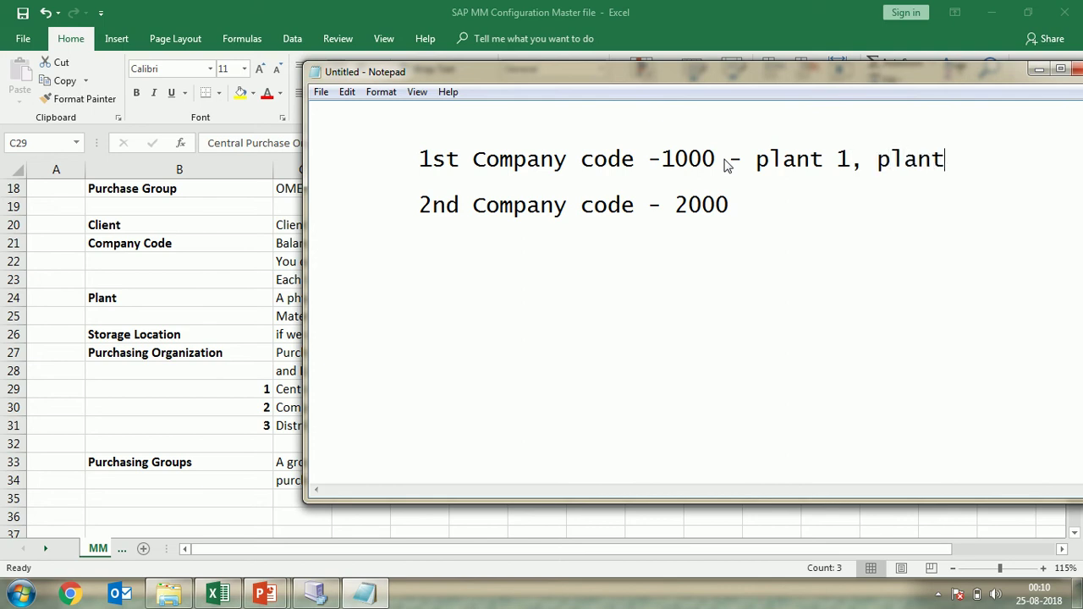
{"action": "type", "text": "2"}
Step: Append "-plant 1, plant 2" to the end of the 2nd company code line
{"action": "type", "text": "plant "}
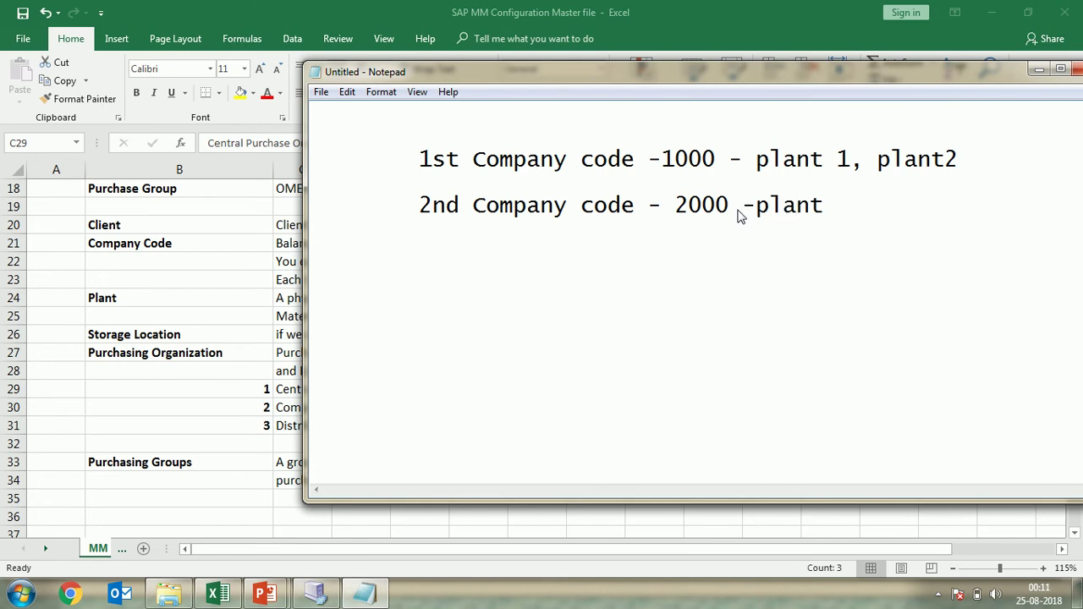
{"action": "type", "text": "11"}
{"action": "key", "text": "BackSpace"}
{"action": "type", "text": ", plant"}
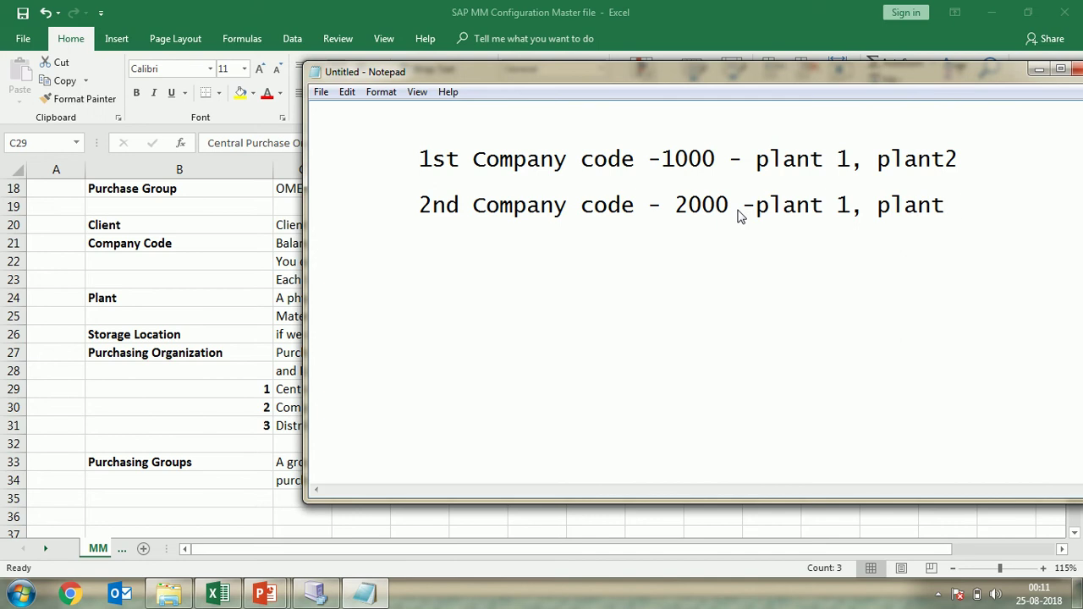
{"action": "type", "text": " 2"}
Step: Add a third indented line reading "Single Purchase Org. - 1100" below the two company code lines
{"action": "left_click_drag", "start_coordinate": [420, 162], "coordinate": [437, 164]}
{"action": "left_click", "coordinate": [429, 257]}
{"action": "type", "text": "D"}
{"action": "key", "text": "BackSpace"}
{"action": "type", "text": "Single "}
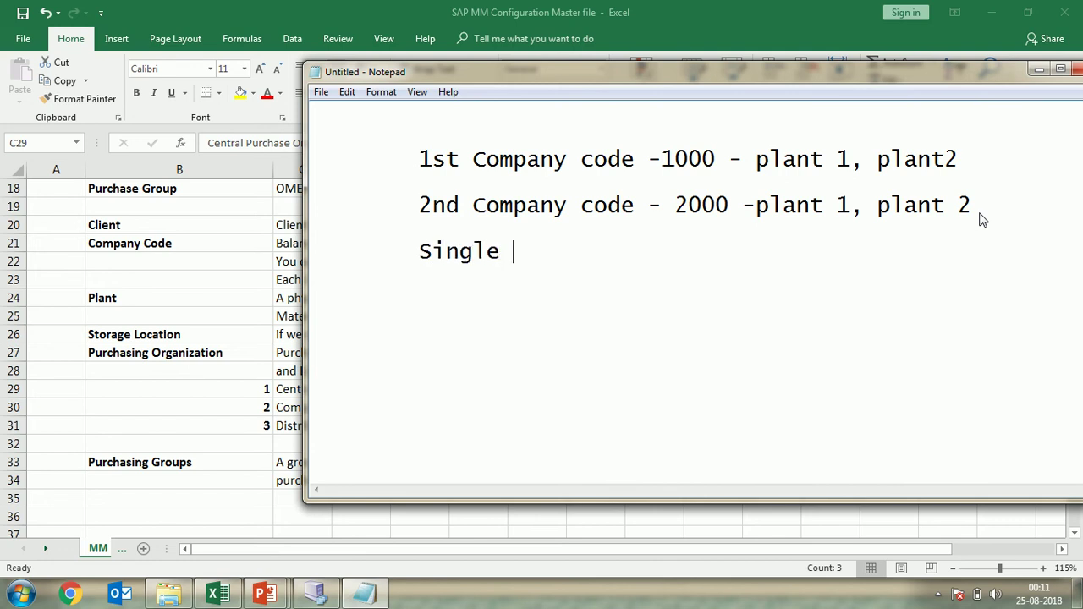
{"action": "type", "text": "u"}
{"action": "key", "text": "BackSpace"}
{"action": "type", "text": "Purchas"}
{"action": "key", "text": "BackSpace"}
{"action": "type", "text": "e Org"}
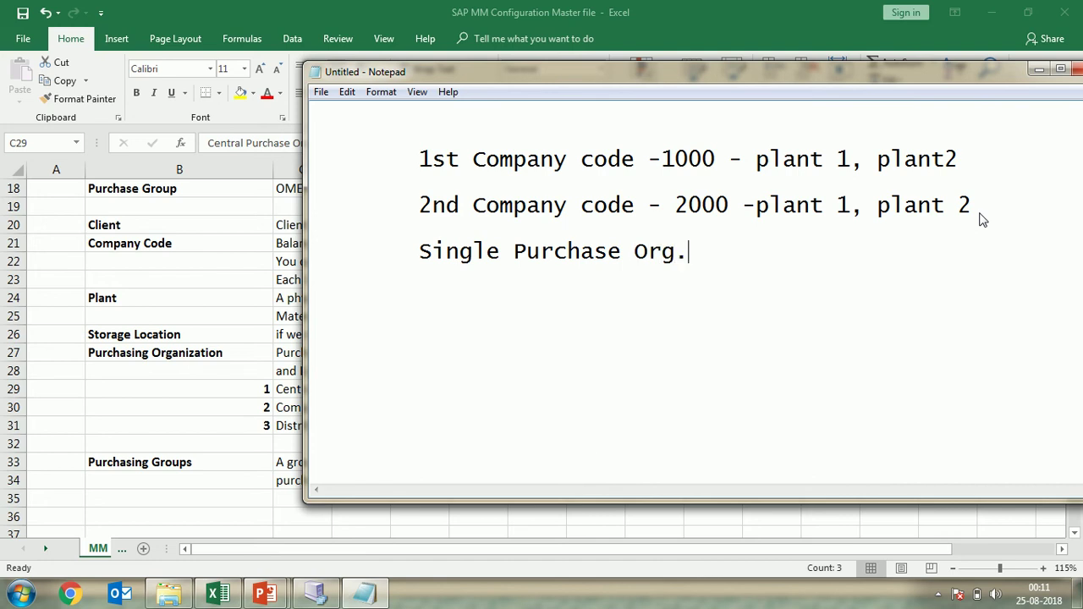
{"action": "type", "text": ". - 1100"}
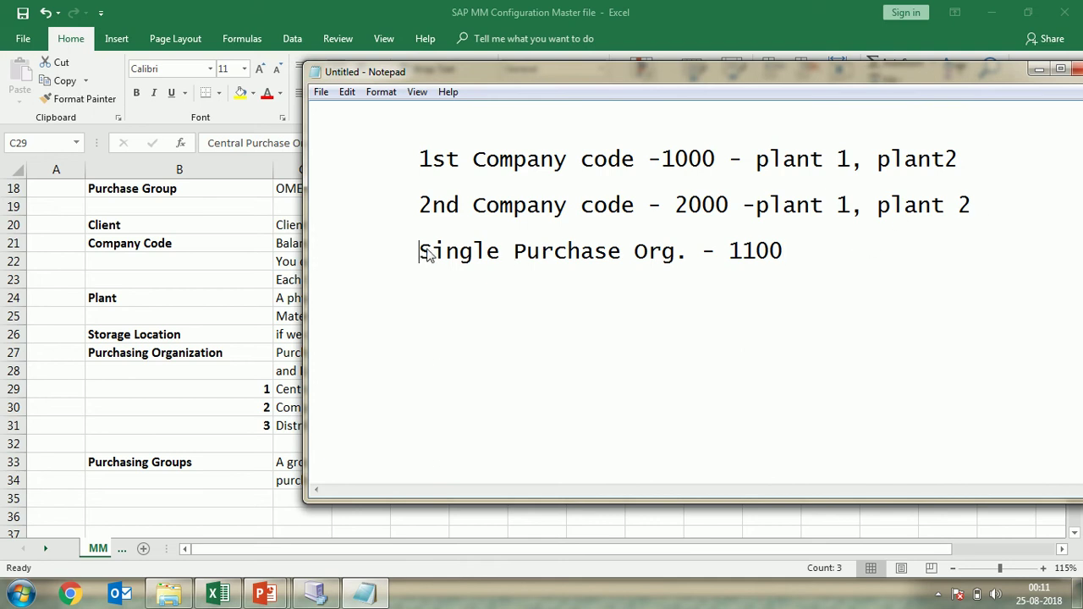
Step: Highlight the single purchase org. line and both company code lines in turn to compare how they relate
{"action": "left_click_drag", "start_coordinate": [418, 251], "coordinate": [761, 259]}
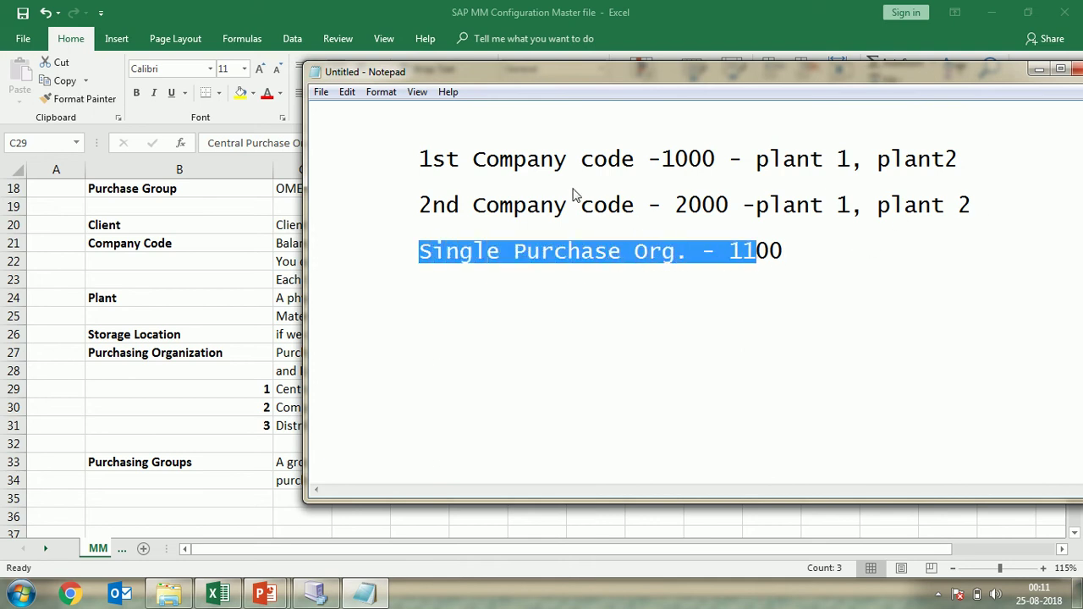
{"action": "left_click_drag", "start_coordinate": [474, 161], "coordinate": [713, 177]}
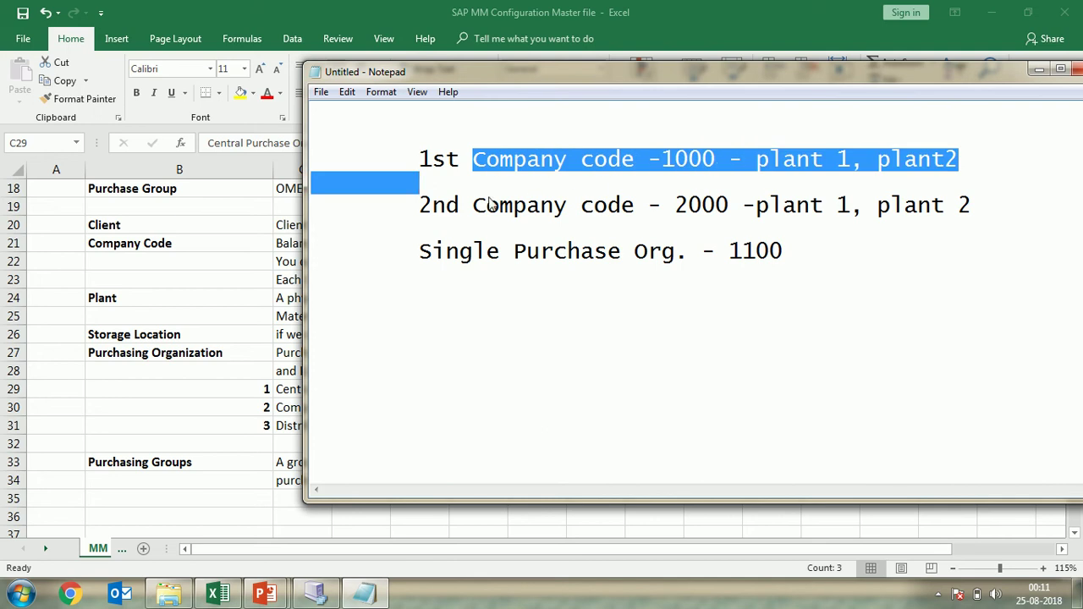
{"action": "left_click_drag", "start_coordinate": [474, 208], "coordinate": [725, 213]}
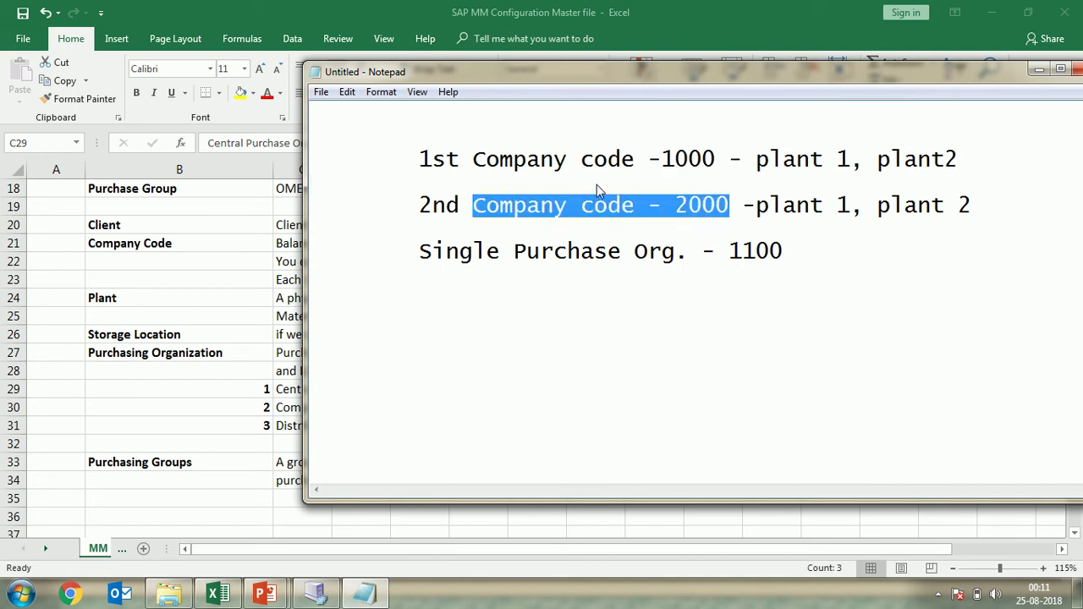
{"action": "left_click", "coordinate": [476, 164]}
{"action": "left_click_drag", "start_coordinate": [476, 164], "coordinate": [704, 167]}
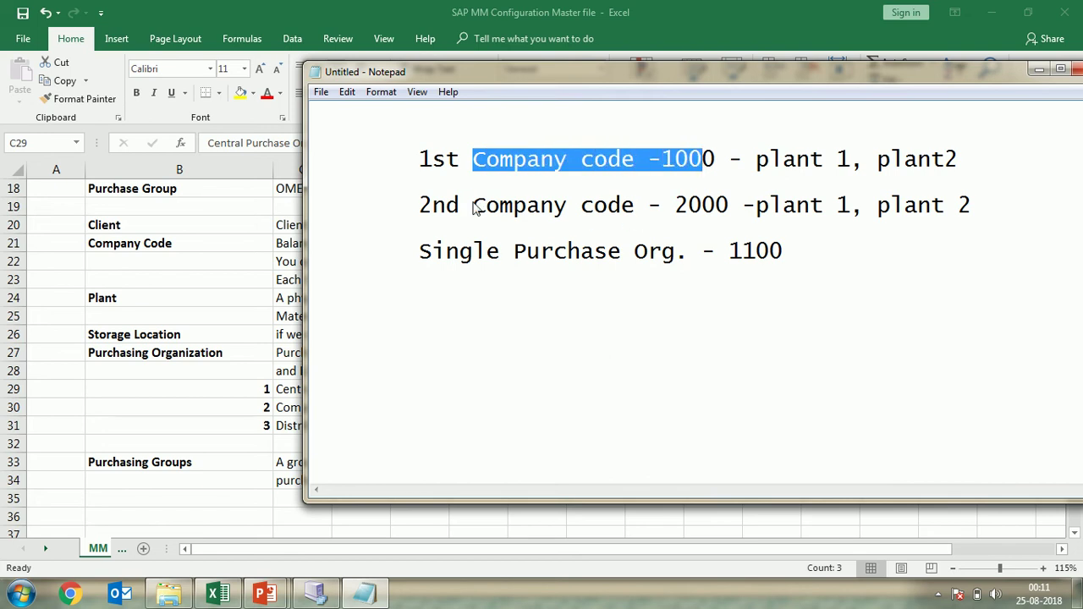
{"action": "left_click_drag", "start_coordinate": [475, 208], "coordinate": [662, 215]}
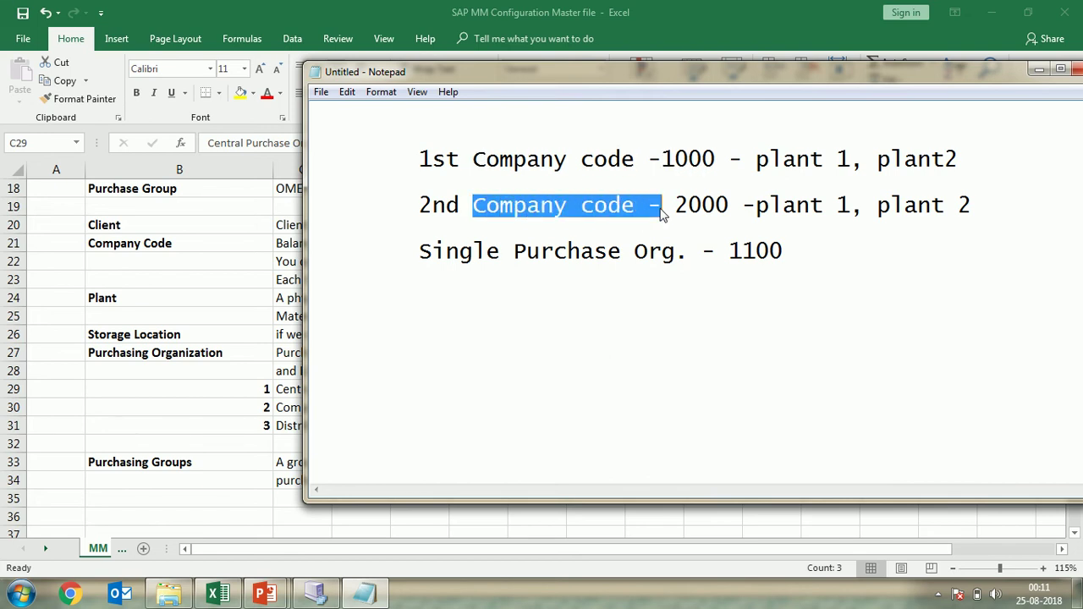
Step: Highlight the 1st company code and the Single Purchase Org. line alternately to review how one purchase org. serves the company codes
{"action": "left_click_drag", "start_coordinate": [474, 163], "coordinate": [636, 169]}
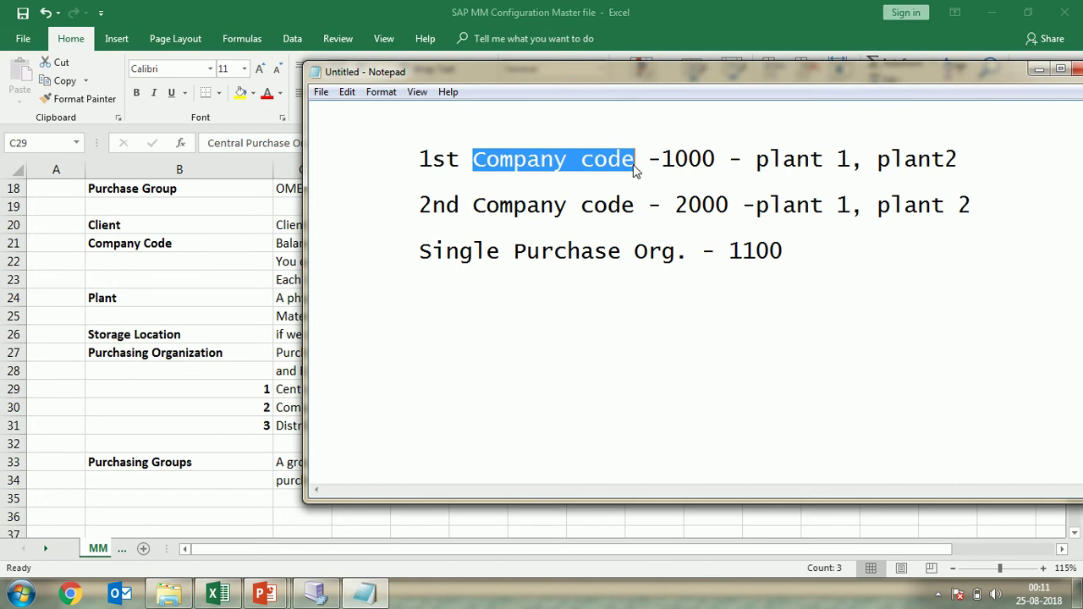
{"action": "left_click_drag", "start_coordinate": [432, 254], "coordinate": [772, 254]}
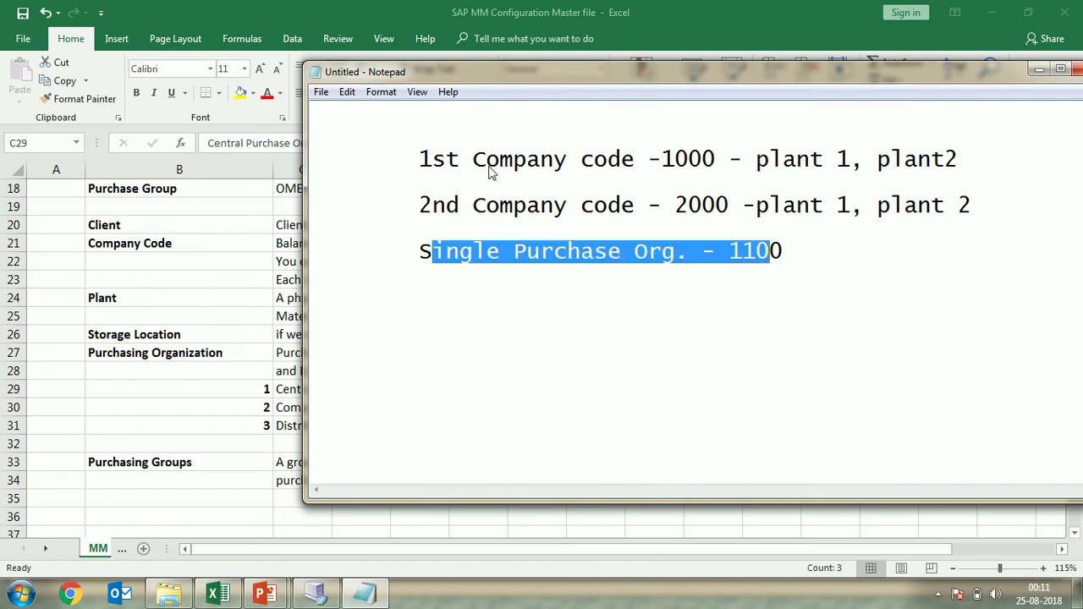
{"action": "left_click_drag", "start_coordinate": [475, 161], "coordinate": [624, 165]}
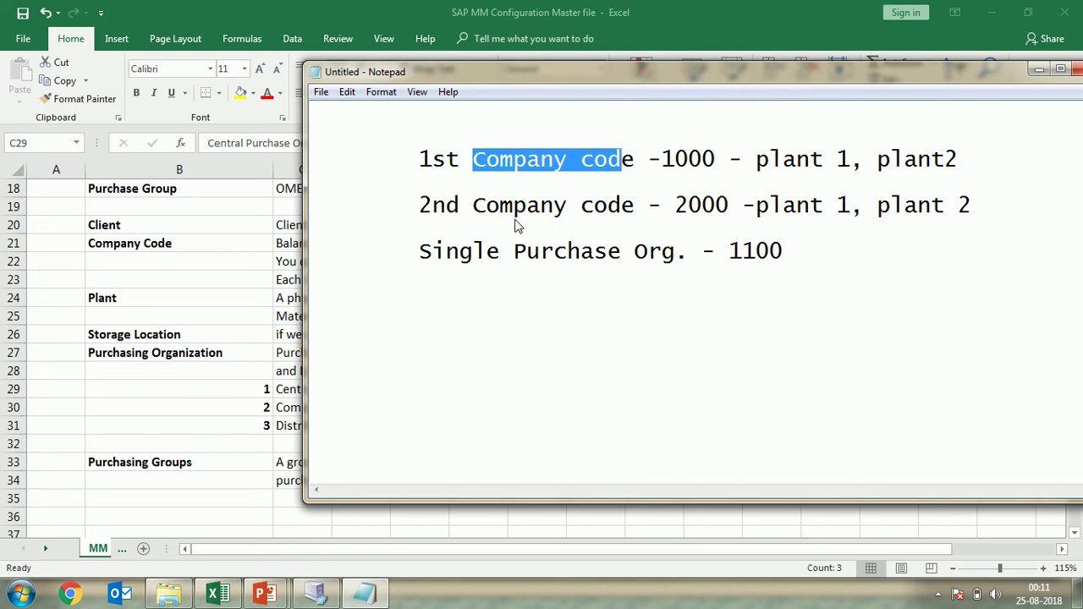
{"action": "left_click_drag", "start_coordinate": [515, 254], "coordinate": [756, 259]}
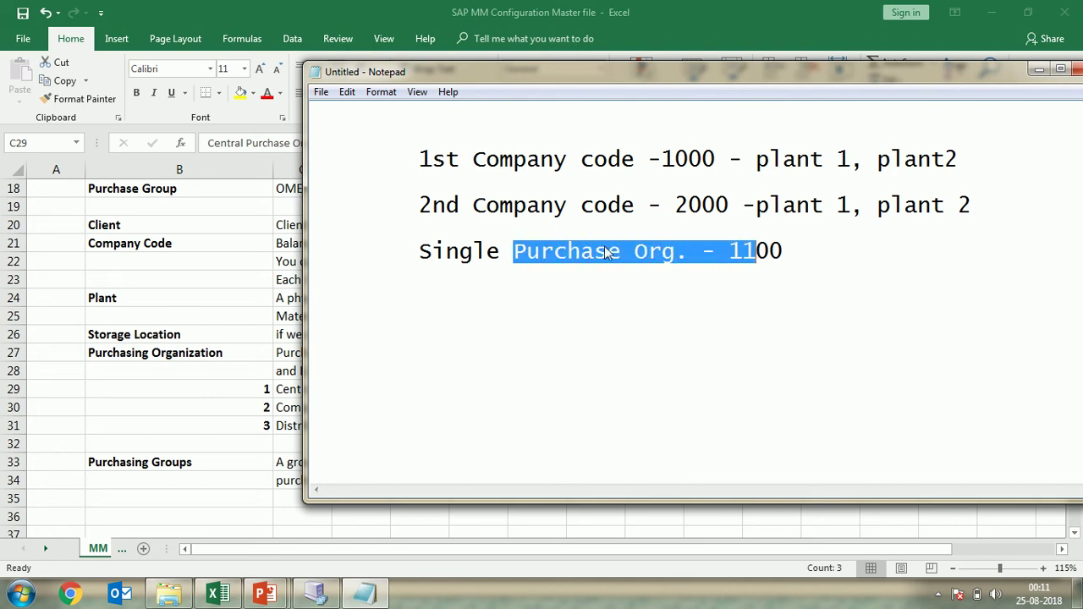
{"action": "left_click_drag", "start_coordinate": [476, 160], "coordinate": [818, 178]}
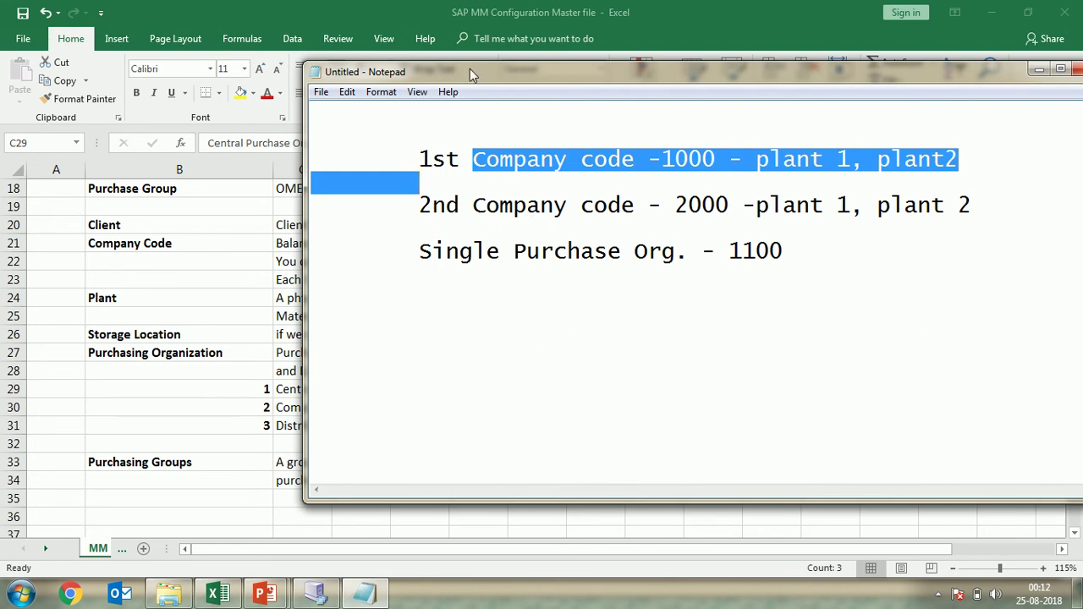
Step: Add an indented line reading "Central Purchase org" below the Single Purchase Org. line
{"action": "left_click_drag", "start_coordinate": [469, 68], "coordinate": [660, 51]}
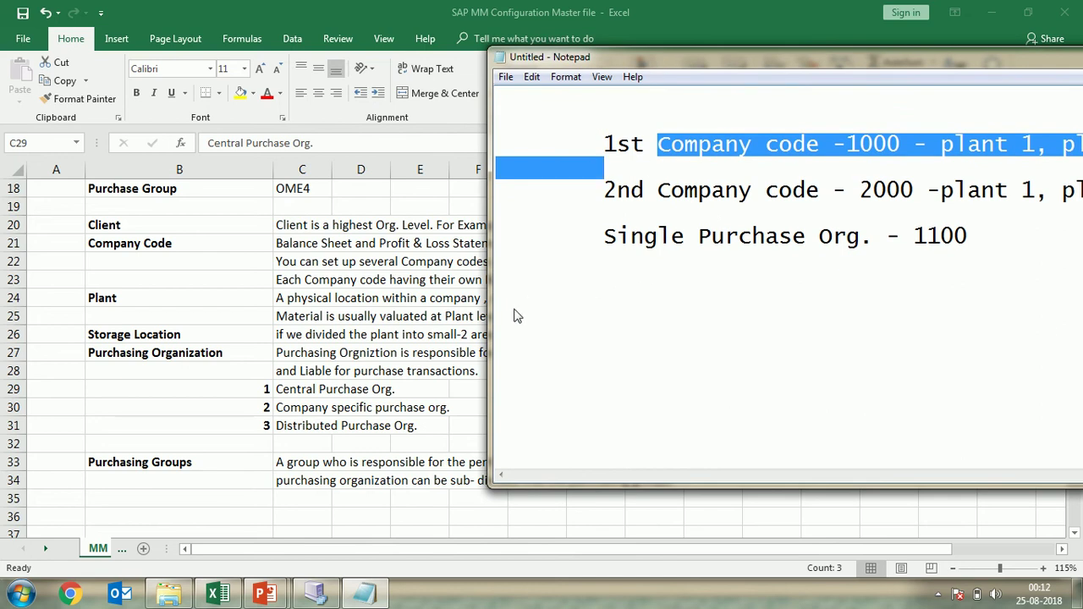
{"action": "left_click", "coordinate": [972, 241]}
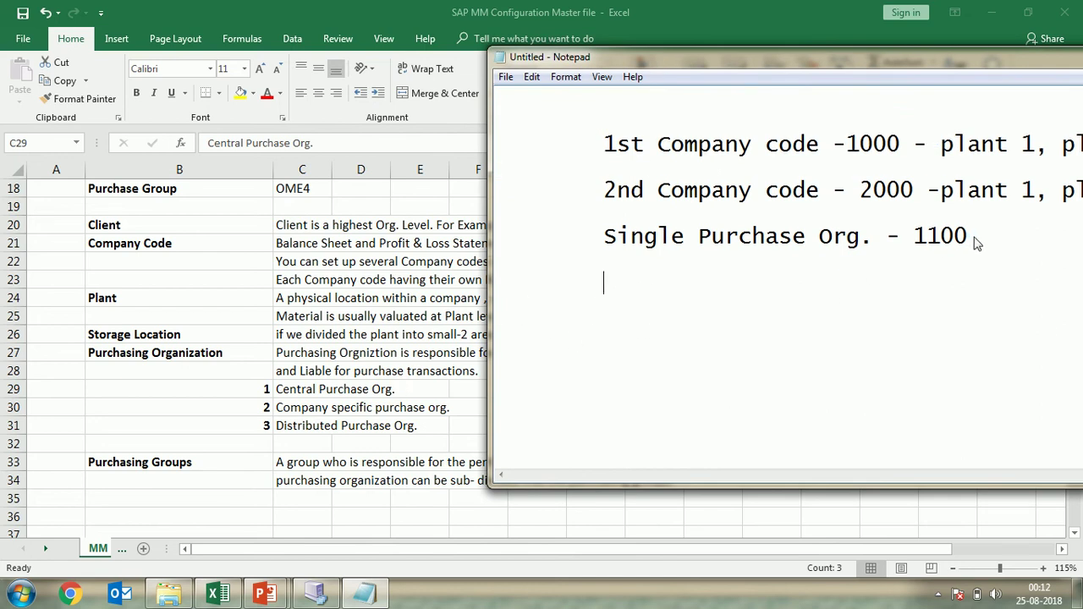
{"action": "type", "text": "Central Pur"}
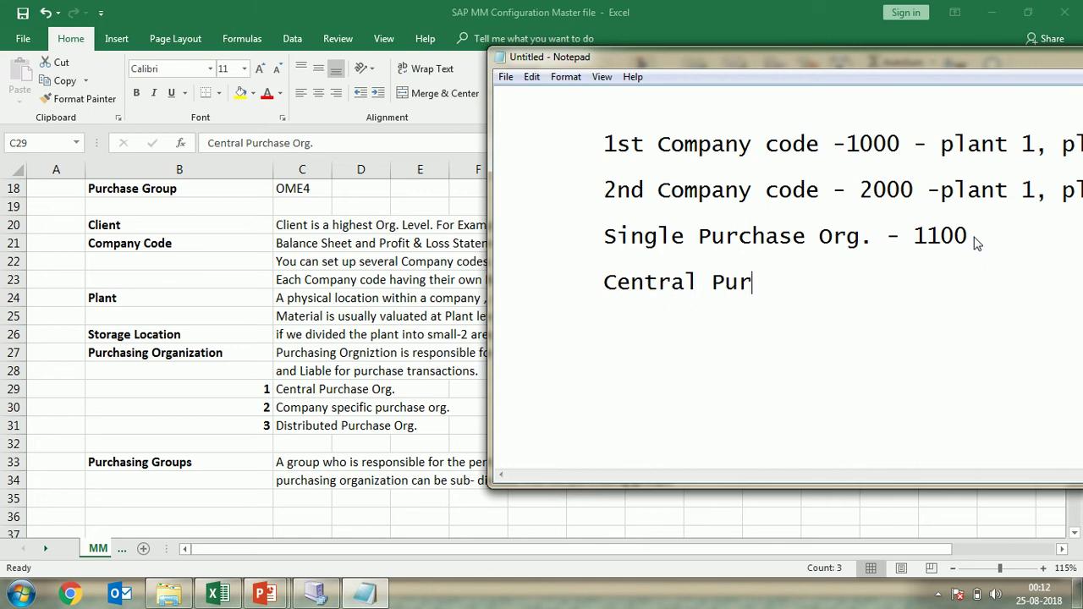
{"action": "type", "text": "chase org"}
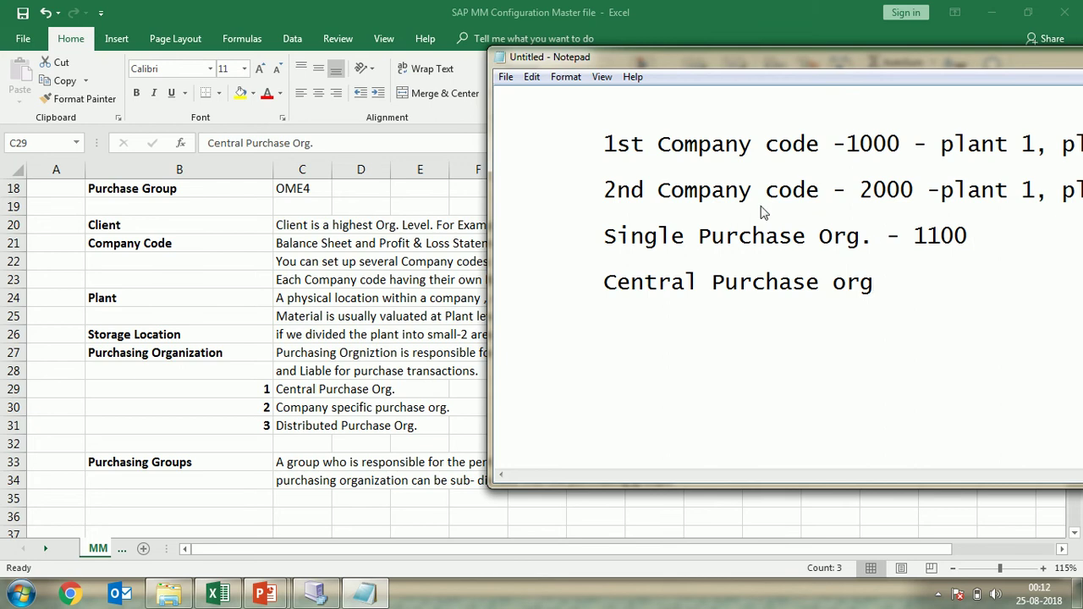
Step: Highlight both company code lines and the central purchase org line to review the central setup
{"action": "left_click", "coordinate": [602, 146]}
{"action": "left_click_drag", "start_coordinate": [614, 146], "coordinate": [1049, 193]}
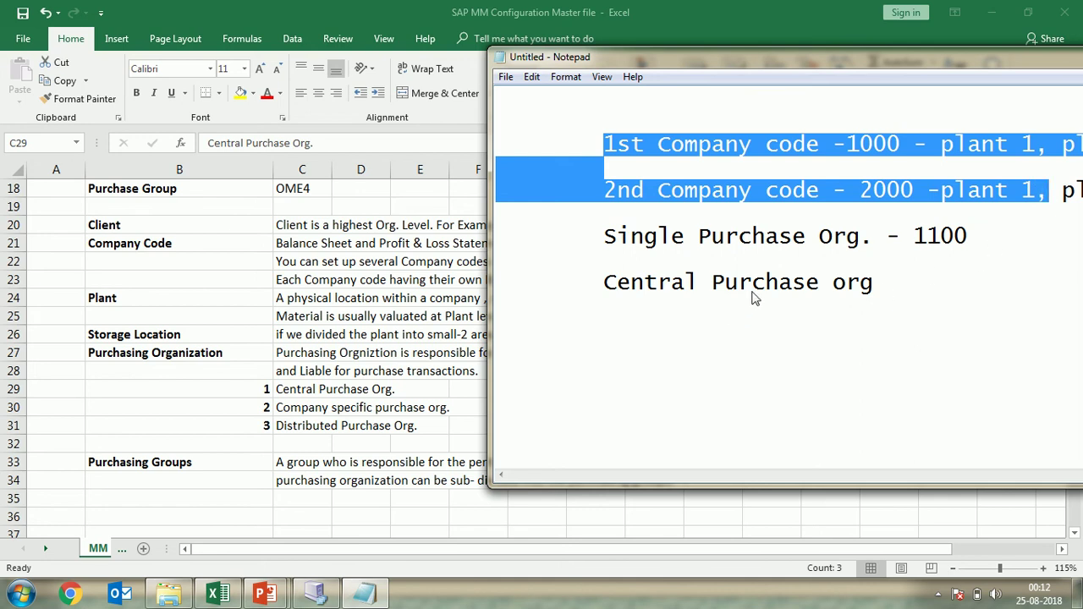
{"action": "left_click_drag", "start_coordinate": [606, 290], "coordinate": [792, 288]}
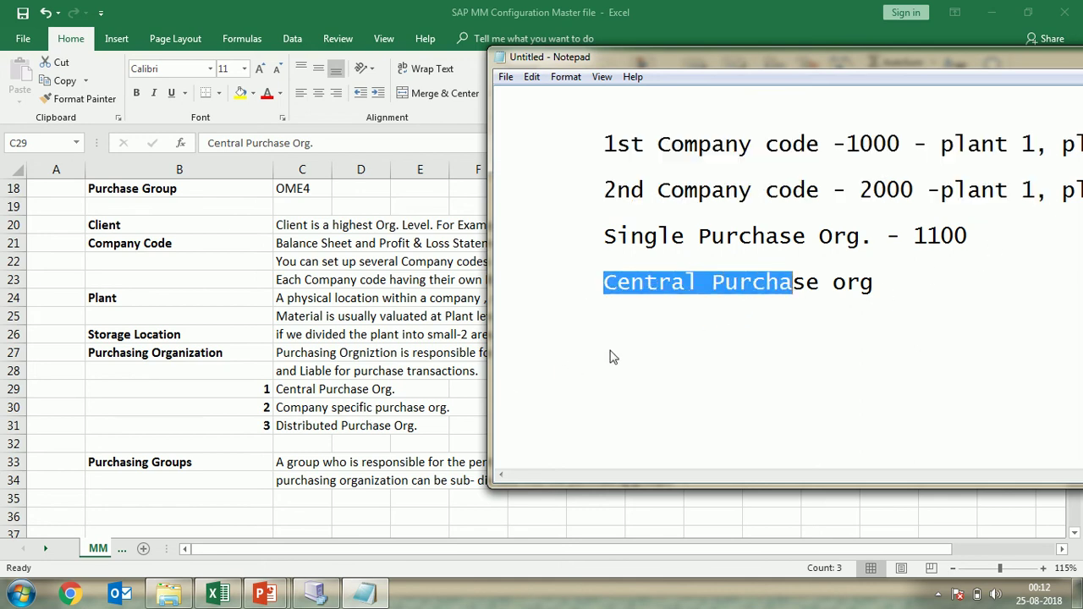
{"action": "left_click", "coordinate": [899, 288]}
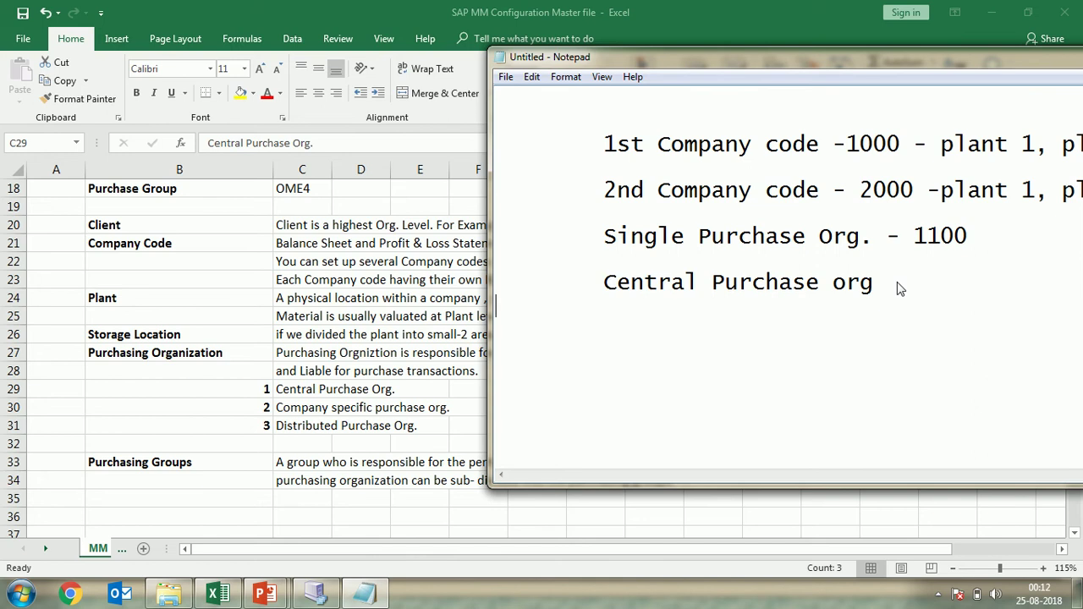
Step: Set the Notepad font size to 16
{"action": "left_click_drag", "start_coordinate": [641, 56], "coordinate": [389, 33]}
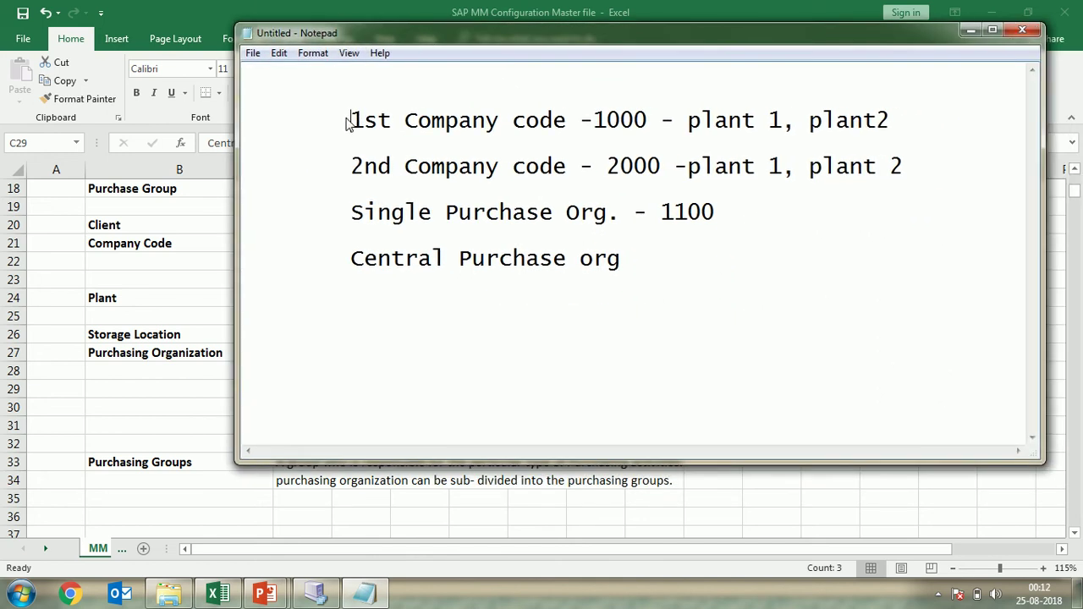
{"action": "left_click_drag", "start_coordinate": [349, 122], "coordinate": [640, 276]}
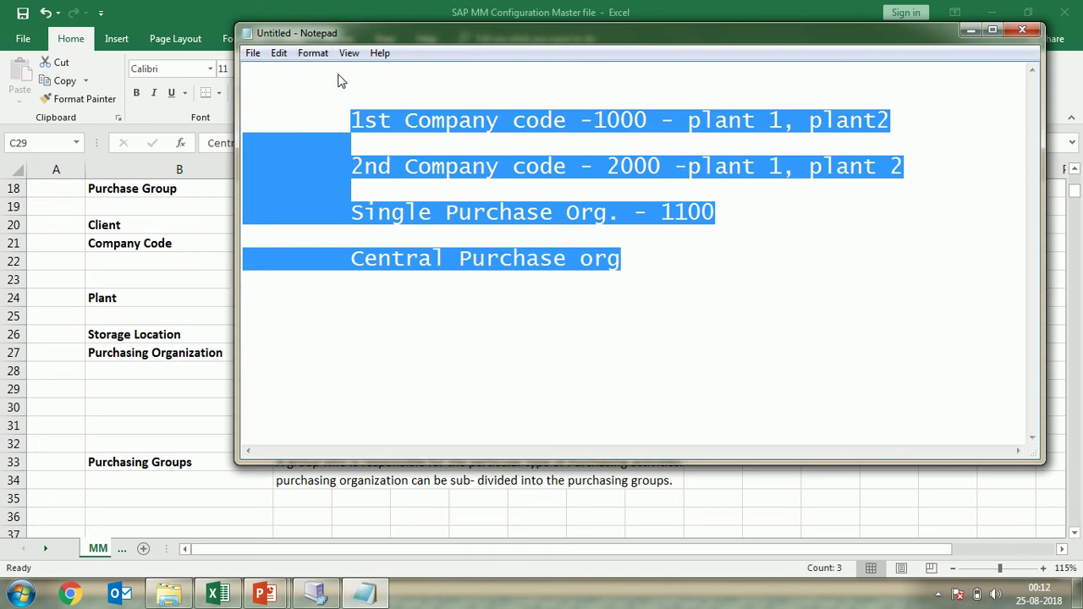
{"action": "left_click", "coordinate": [313, 53]}
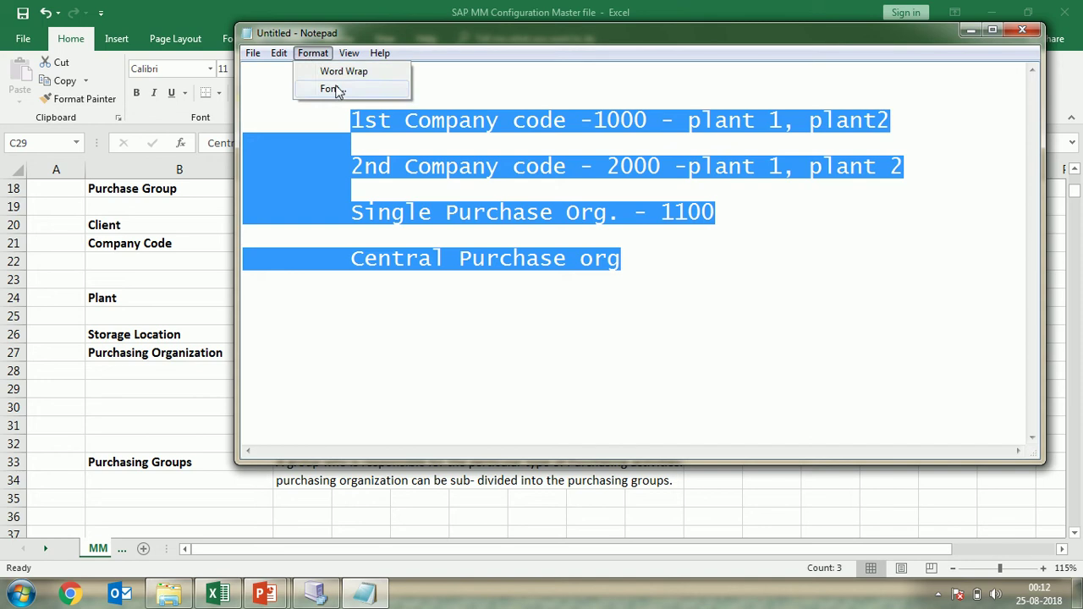
{"action": "left_click", "coordinate": [338, 91]}
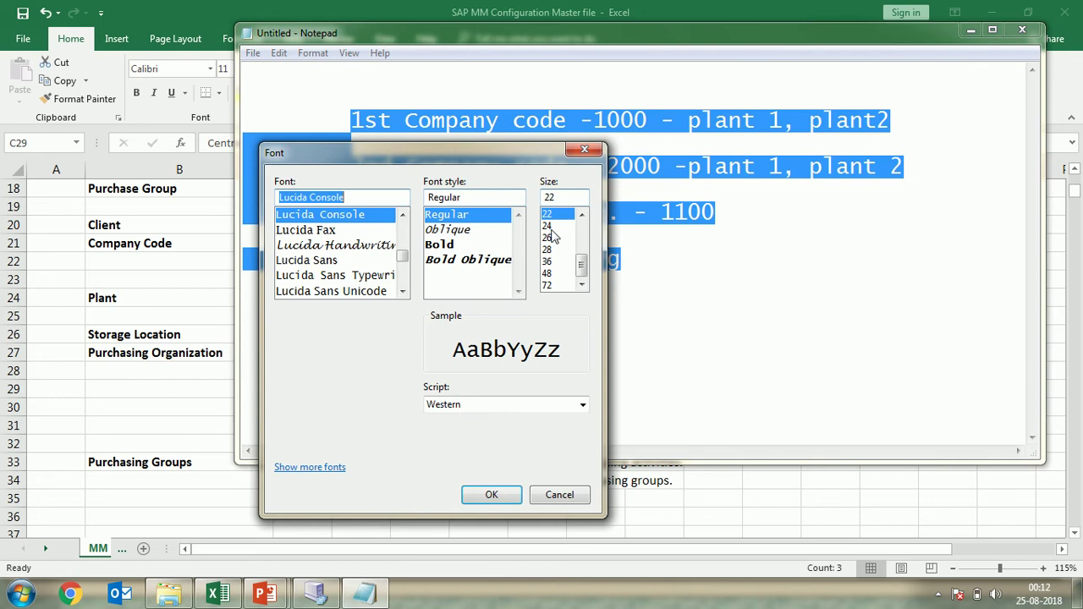
{"action": "left_click", "coordinate": [581, 217]}
{"action": "left_click", "coordinate": [581, 216]}
{"action": "left_click", "coordinate": [581, 216]}
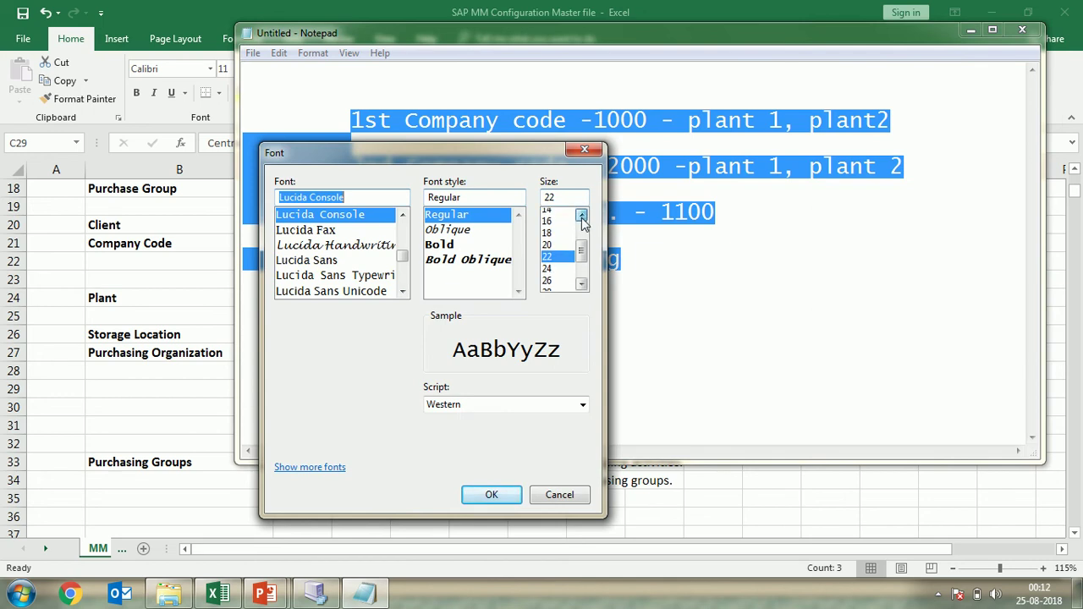
{"action": "left_click", "coordinate": [581, 217]}
{"action": "left_click", "coordinate": [582, 216]}
{"action": "left_click", "coordinate": [547, 240]}
{"action": "left_click", "coordinate": [491, 494]}
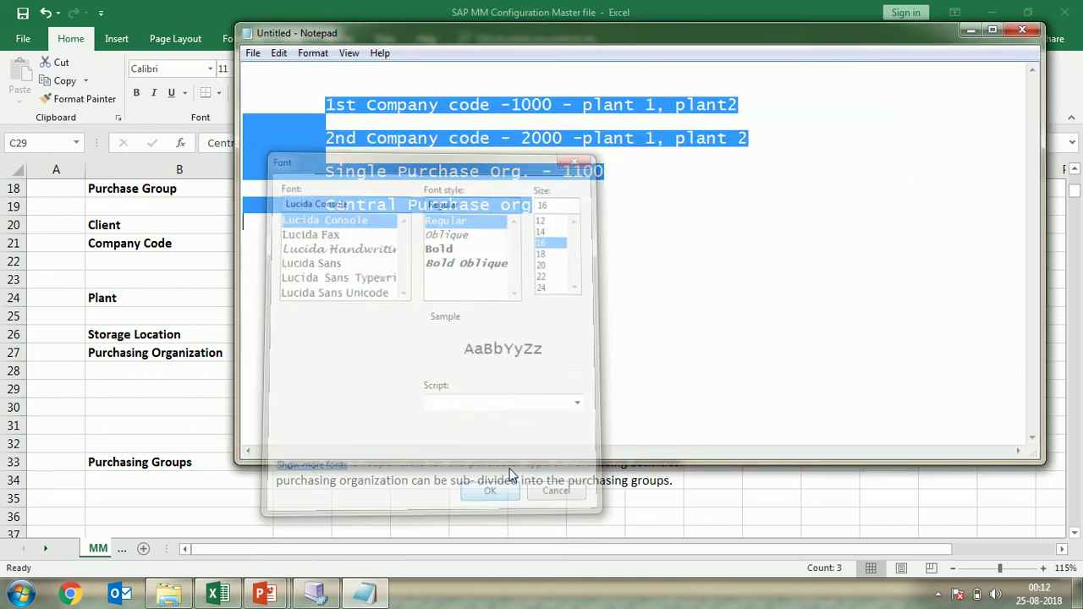
Step: Add an indented heading reading "Company Specific P. Org" below the central purchase org example
{"action": "left_click", "coordinate": [647, 327]}
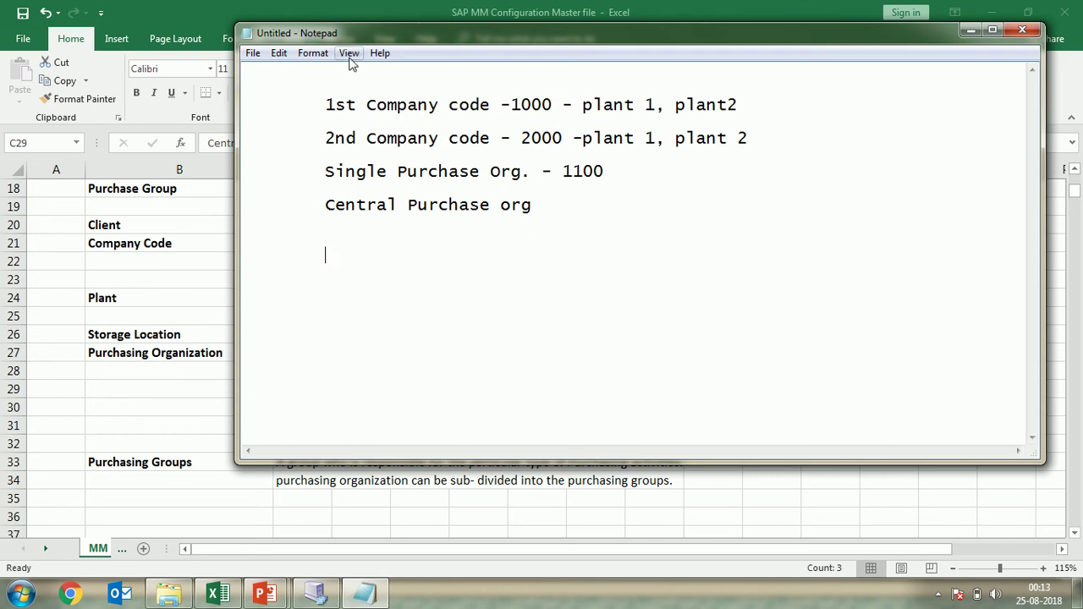
{"action": "type", "text": "Company Se"}
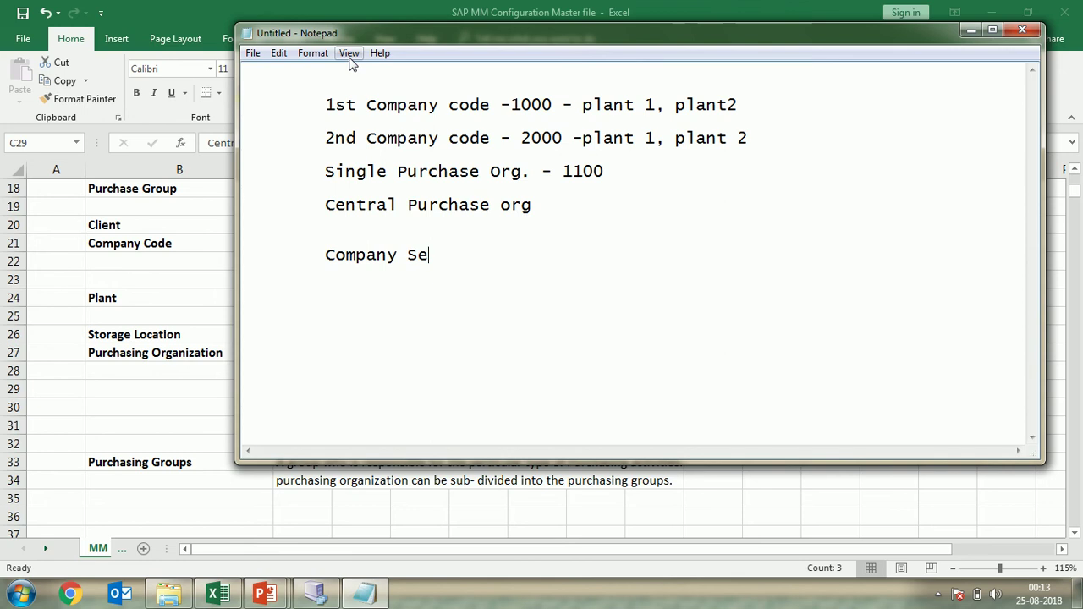
{"action": "key", "text": "BackSpace"}
{"action": "type", "text": "pecific "}
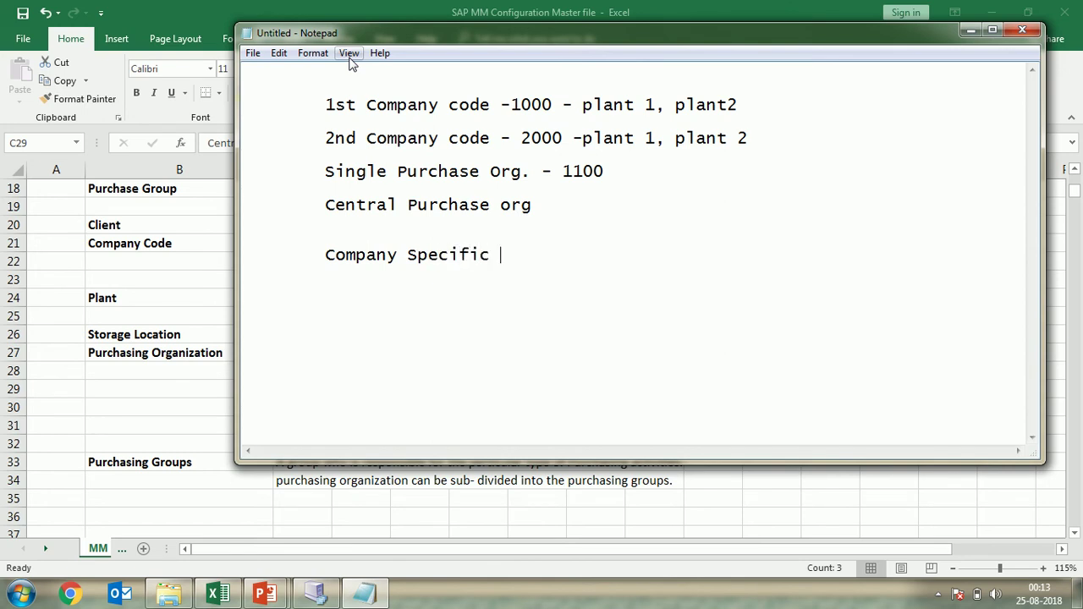
{"action": "type", "text": "P. Org"}
{"action": "left_click_drag", "start_coordinate": [324, 254], "coordinate": [561, 259]}
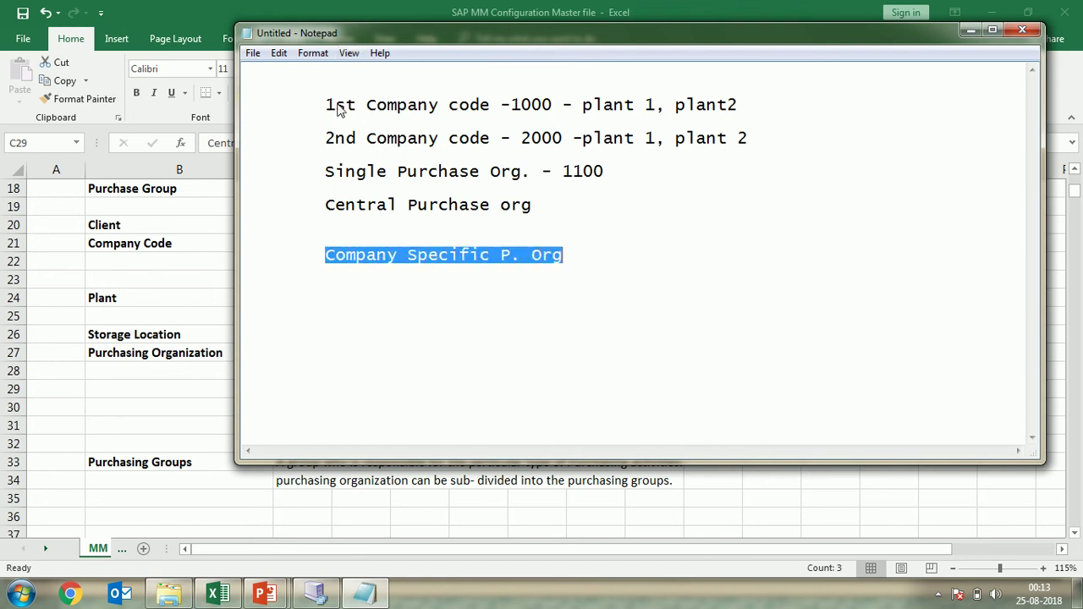
Step: Copy the 1st company code line with its plants to a new line under the Company Specific P. Org heading
{"action": "left_click_drag", "start_coordinate": [329, 104], "coordinate": [772, 114]}
{"action": "key", "text": "ctrl+c"}
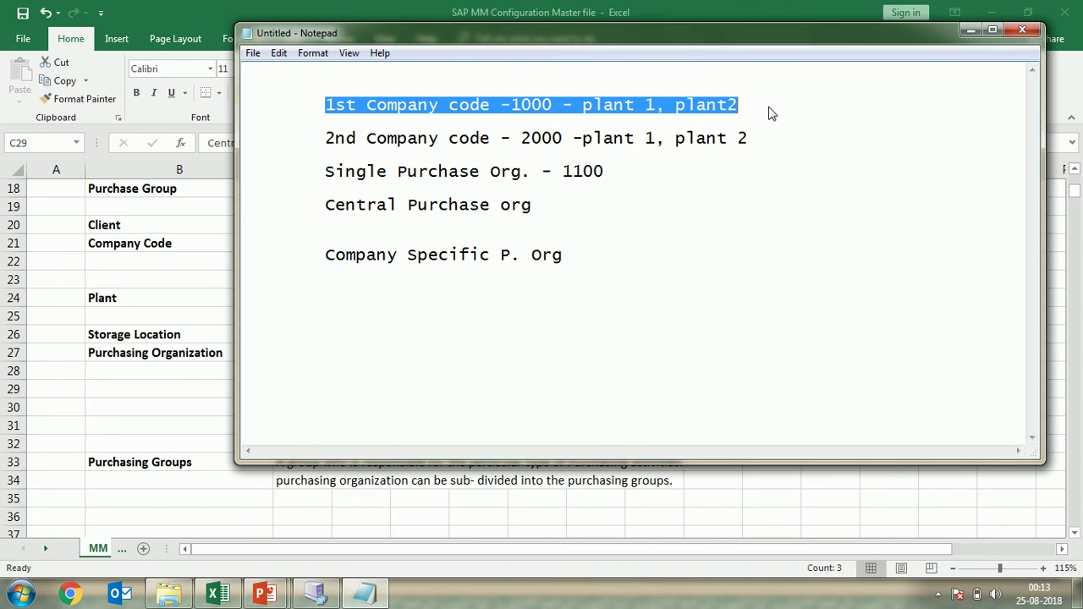
{"action": "left_click", "coordinate": [576, 266]}
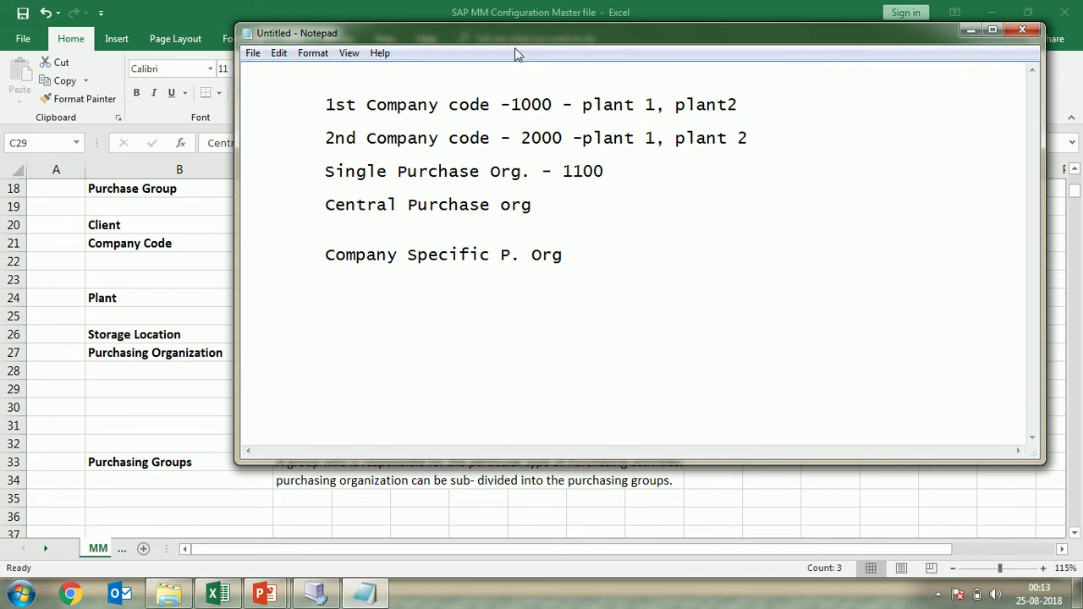
{"action": "left_click_drag", "start_coordinate": [508, 40], "coordinate": [685, 39]}
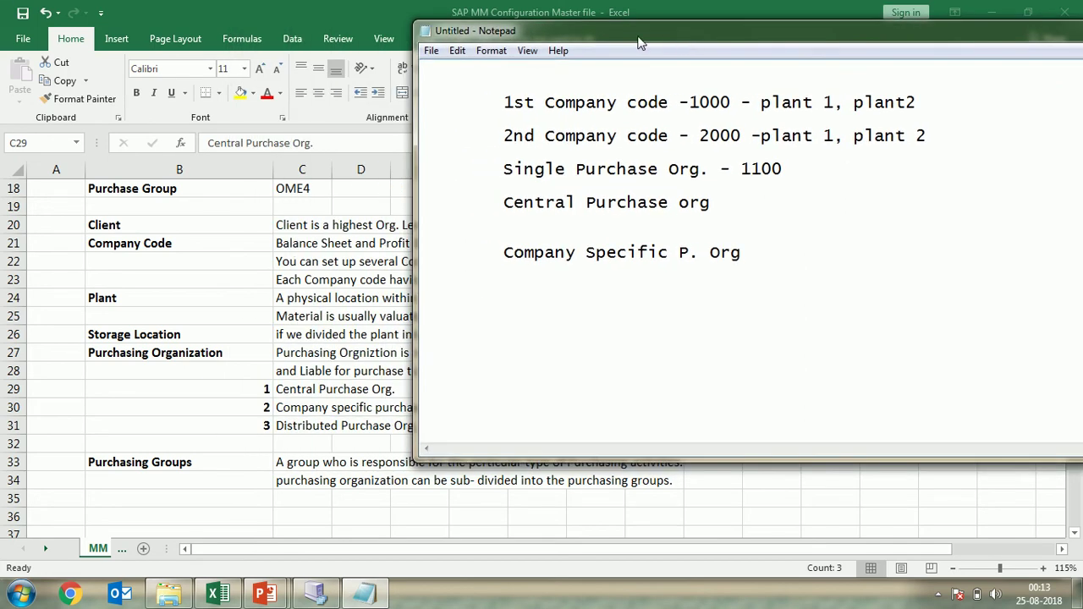
{"action": "left_click_drag", "start_coordinate": [591, 36], "coordinate": [606, 36]}
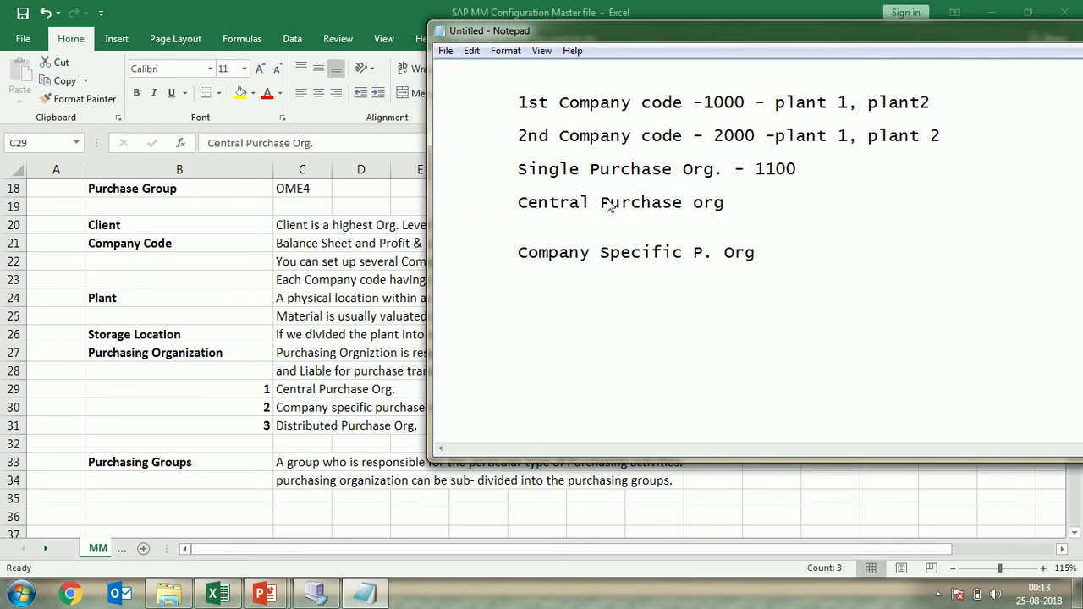
{"action": "key", "text": "ctrl+v"}
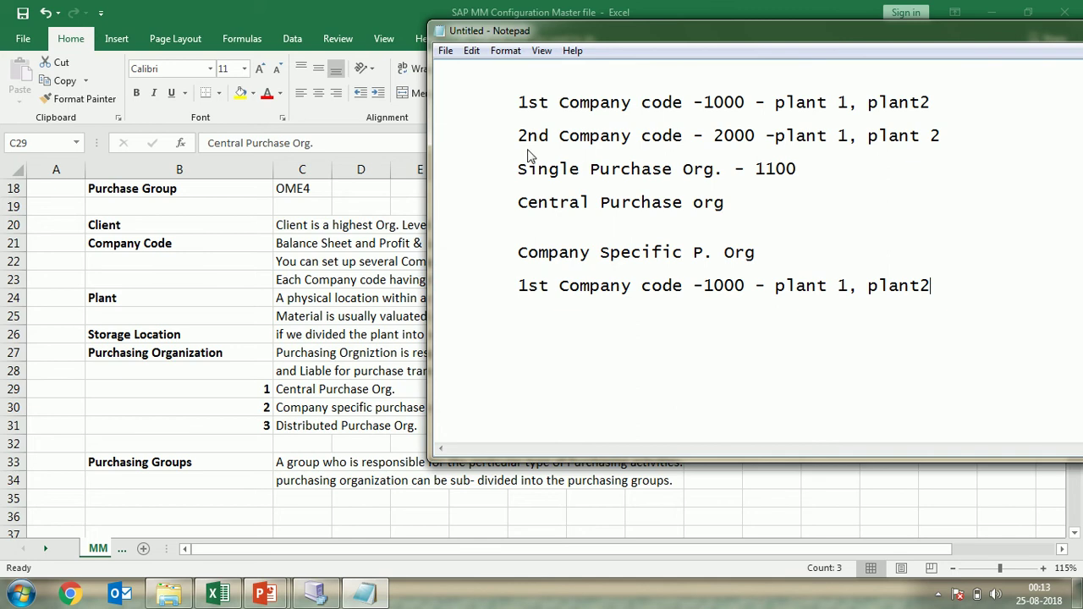
Step: Copy the 2nd company code line below the copied 1st company code line and indent it to match
{"action": "left_click_drag", "start_coordinate": [522, 142], "coordinate": [948, 141]}
{"action": "key", "text": "ctrl+c"}
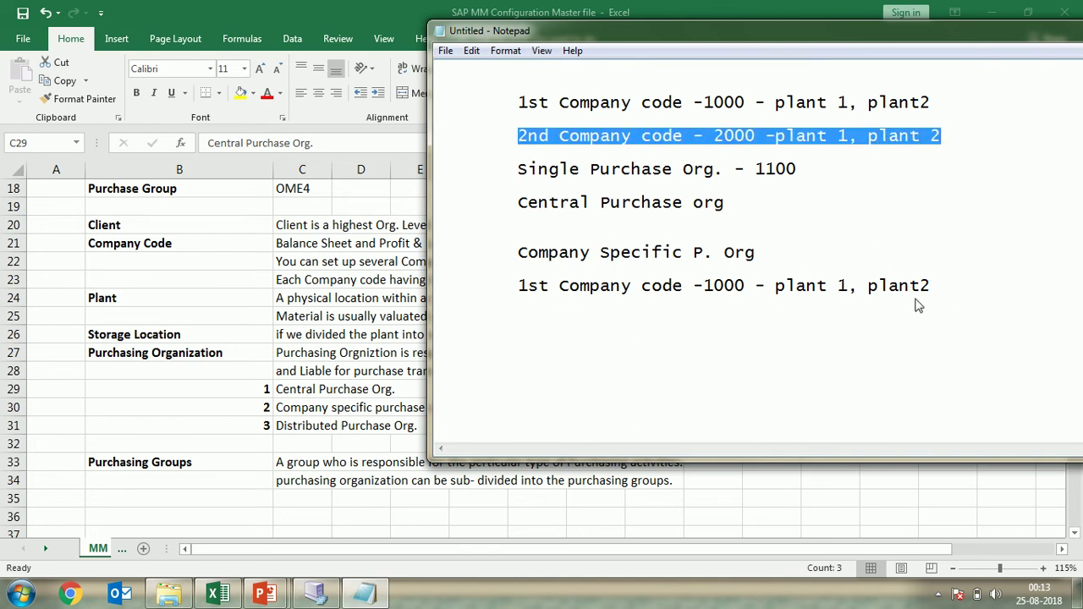
{"action": "left_click", "coordinate": [948, 294]}
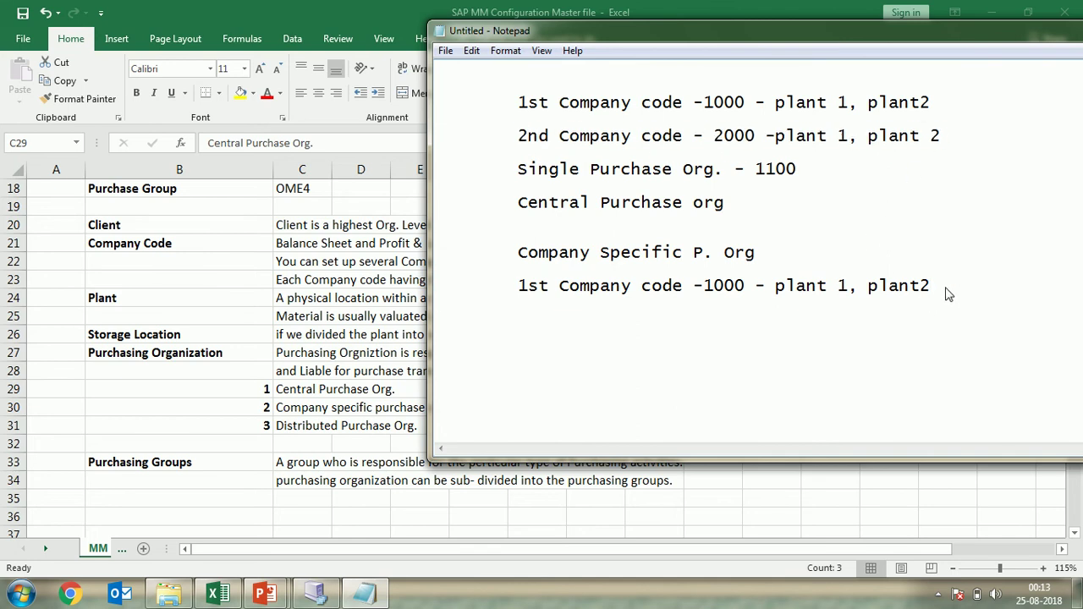
{"action": "key", "text": "ctrl+v"}
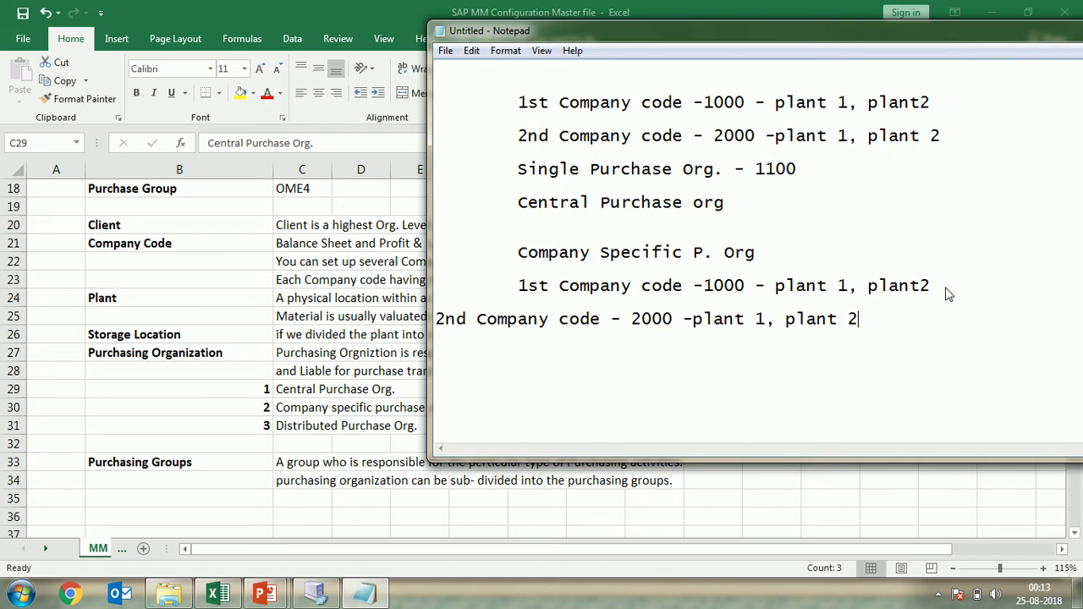
{"action": "left_click", "coordinate": [438, 327]}
{"action": "key", "text": "Tab"}
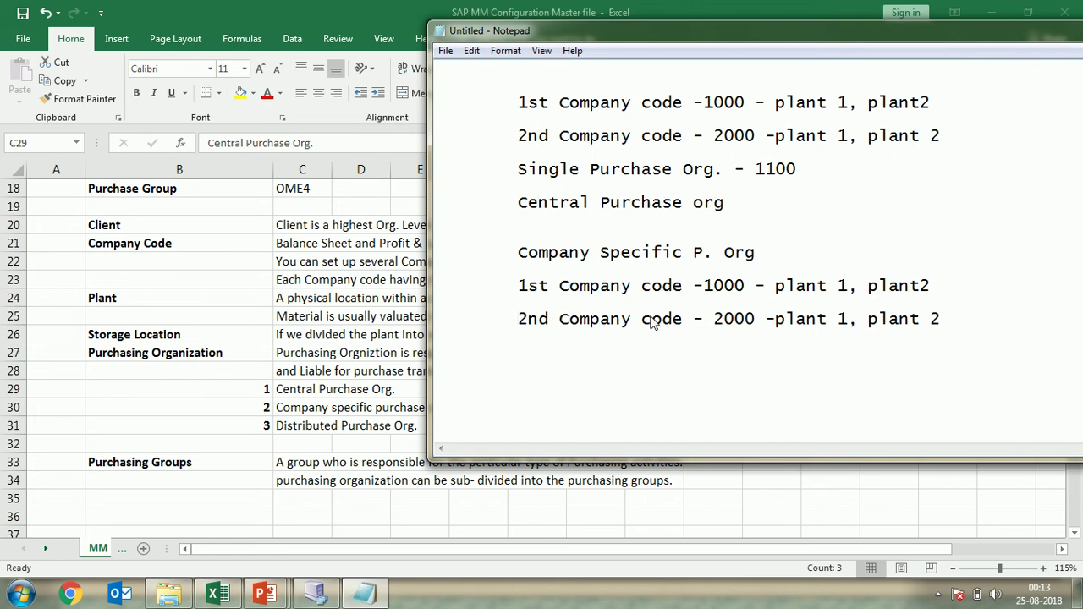
Step: Highlight the plants of each company code in the company-specific example to compare them
{"action": "left_click_drag", "start_coordinate": [776, 288], "coordinate": [914, 300]}
{"action": "left_click_drag", "start_coordinate": [776, 324], "coordinate": [931, 326]}
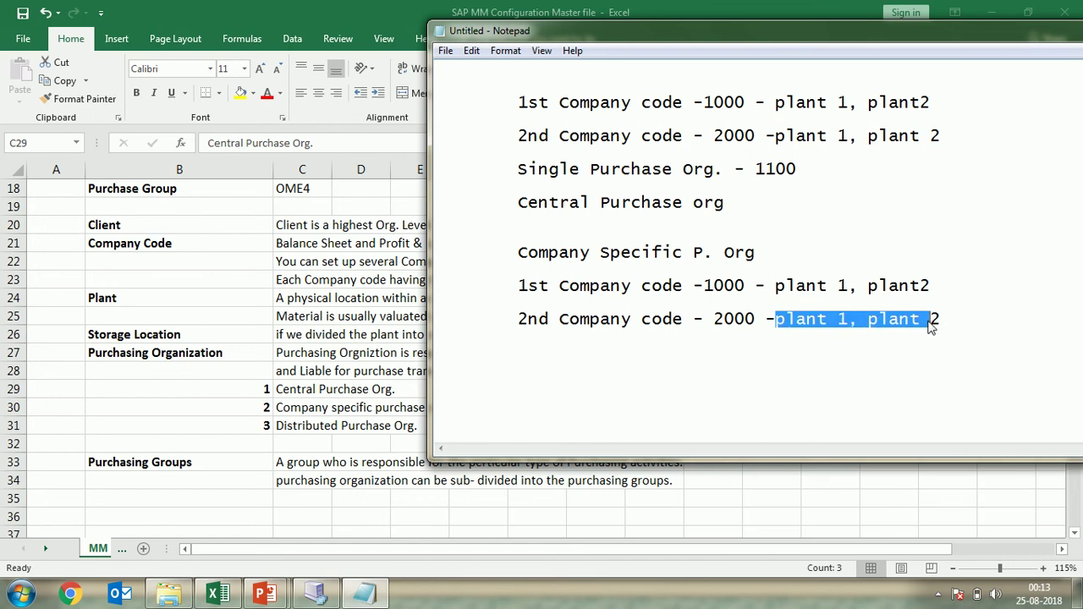
{"action": "left_click", "coordinate": [935, 290]}
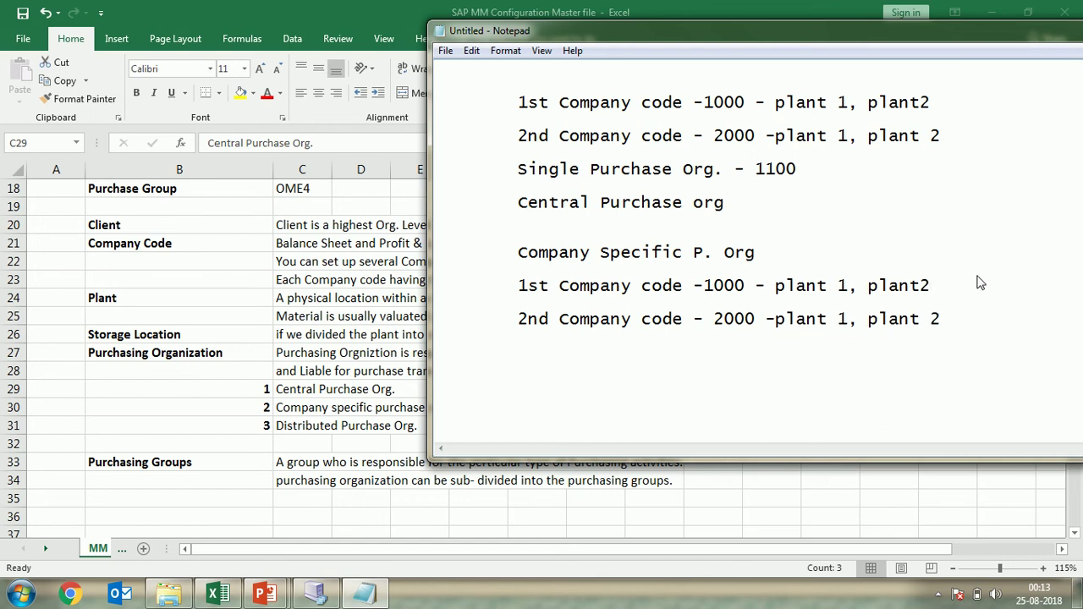
Step: Insert "Purchase org - 1100 -----" before the 1st company code line under the Company Specific P. Org heading
{"action": "left_click_drag", "start_coordinate": [667, 40], "coordinate": [382, 47]}
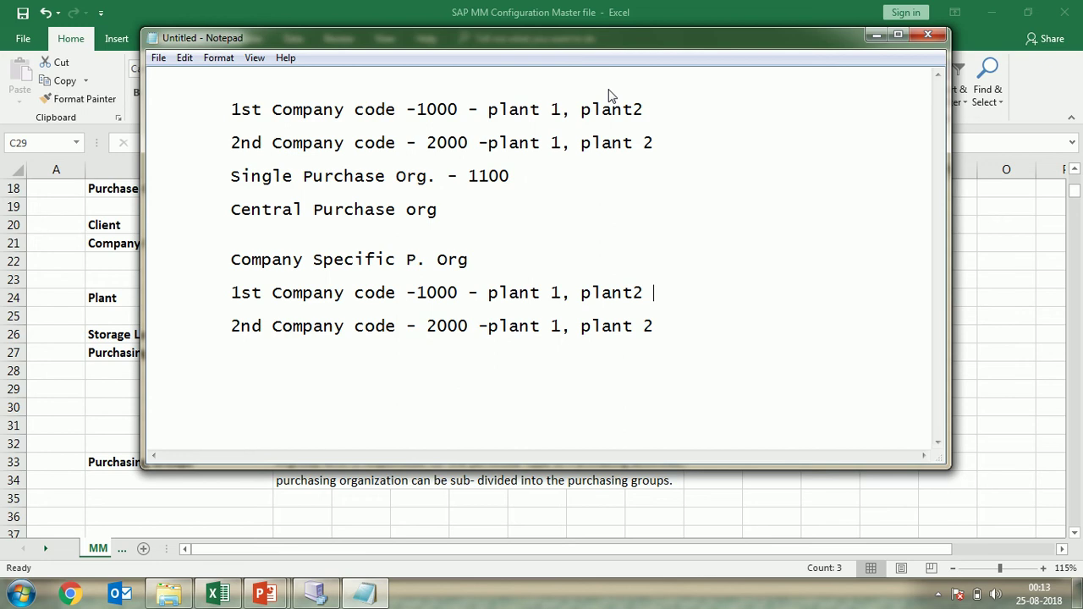
{"action": "left_click", "coordinate": [230, 292]}
{"action": "type", "text": "O"}
{"action": "key", "text": "BackSpace"}
{"action": "type", "text": "P"}
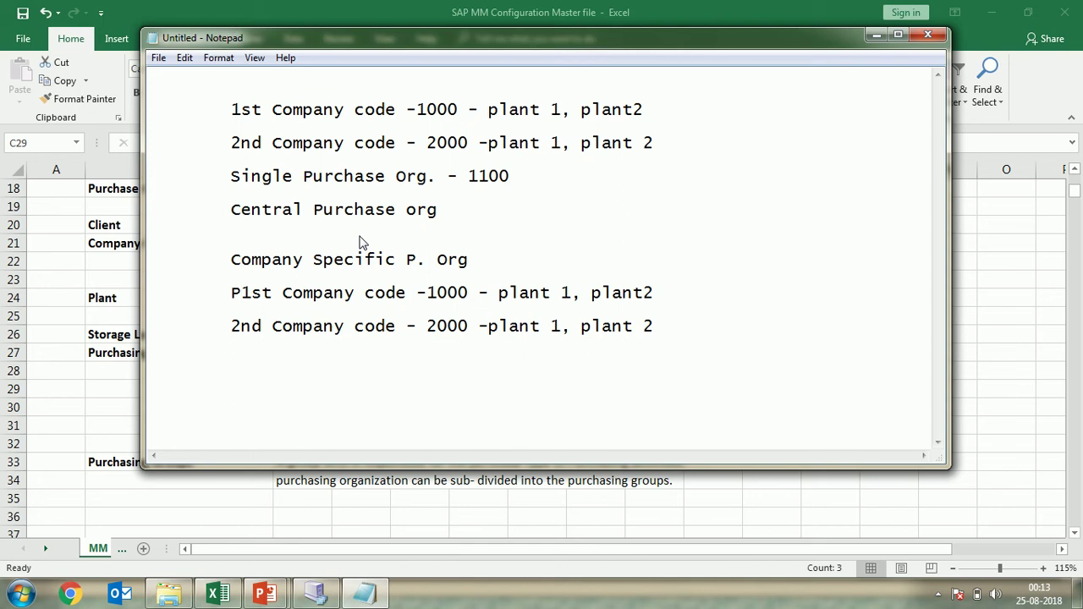
{"action": "type", "text": "urchase or"}
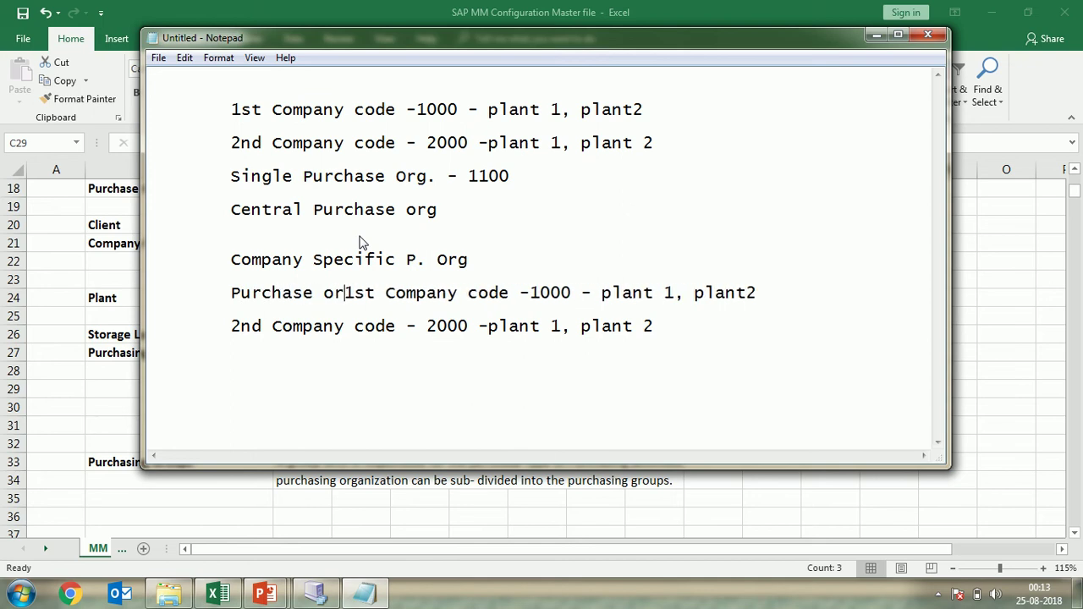
{"action": "type", "text": "g - "}
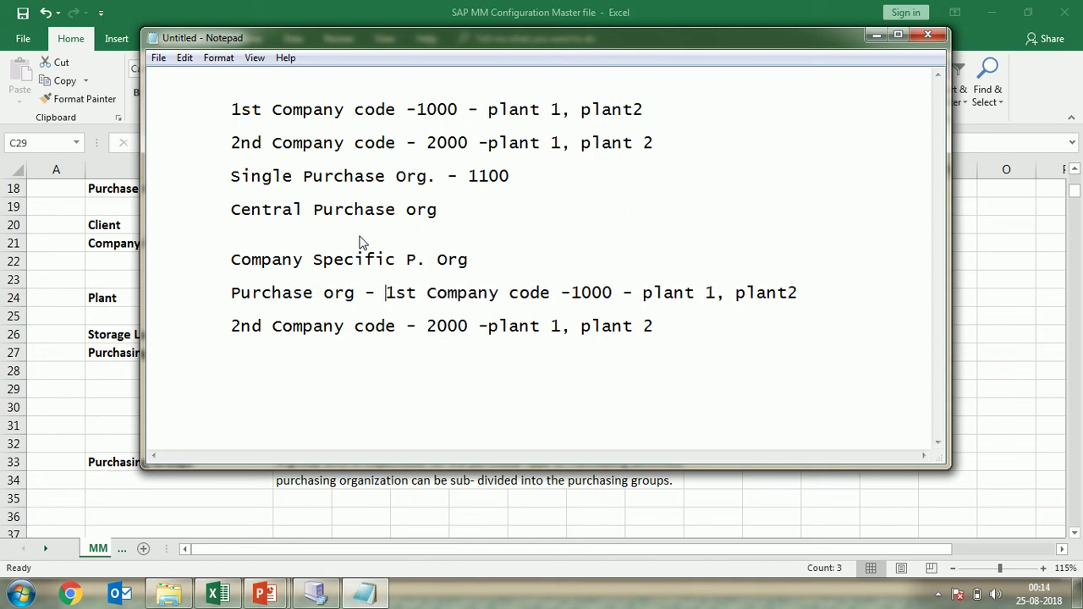
{"action": "type", "text": "1100 "}
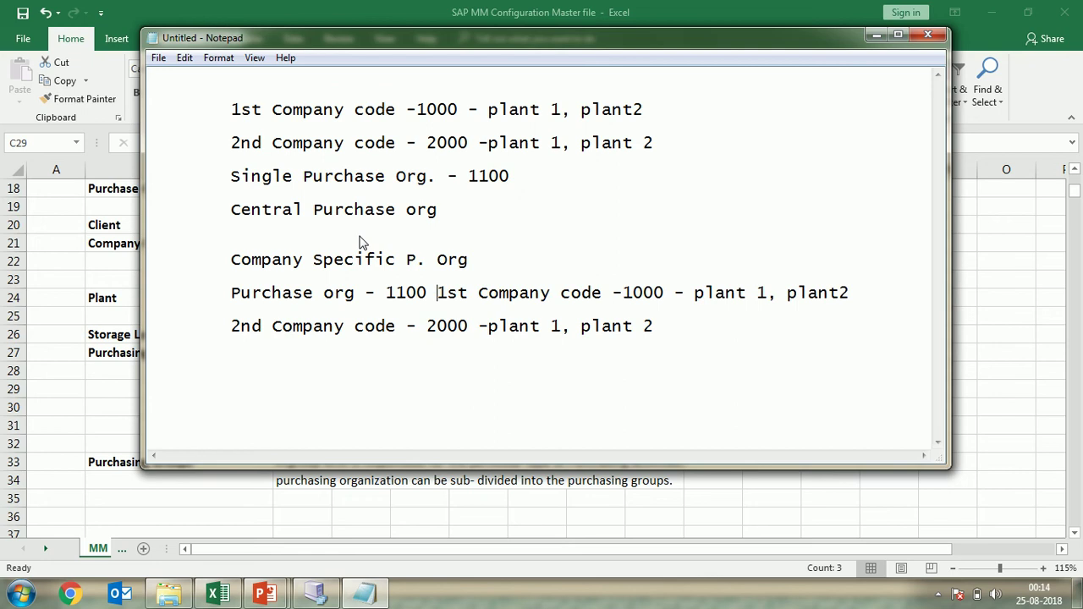
{"action": "type", "text": "-----"}
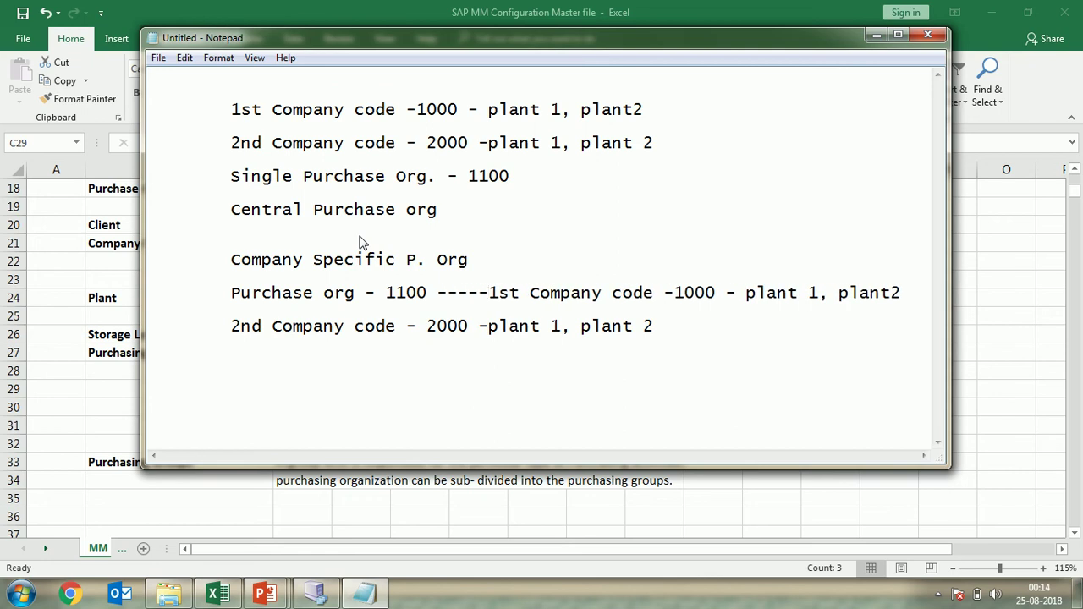
Step: Copy the purchase org label in front of the 2nd company code line, add a dashed connector and change its number to 1200
{"action": "left_click_drag", "start_coordinate": [232, 292], "coordinate": [428, 294]}
{"action": "key", "text": "ctrl+c"}
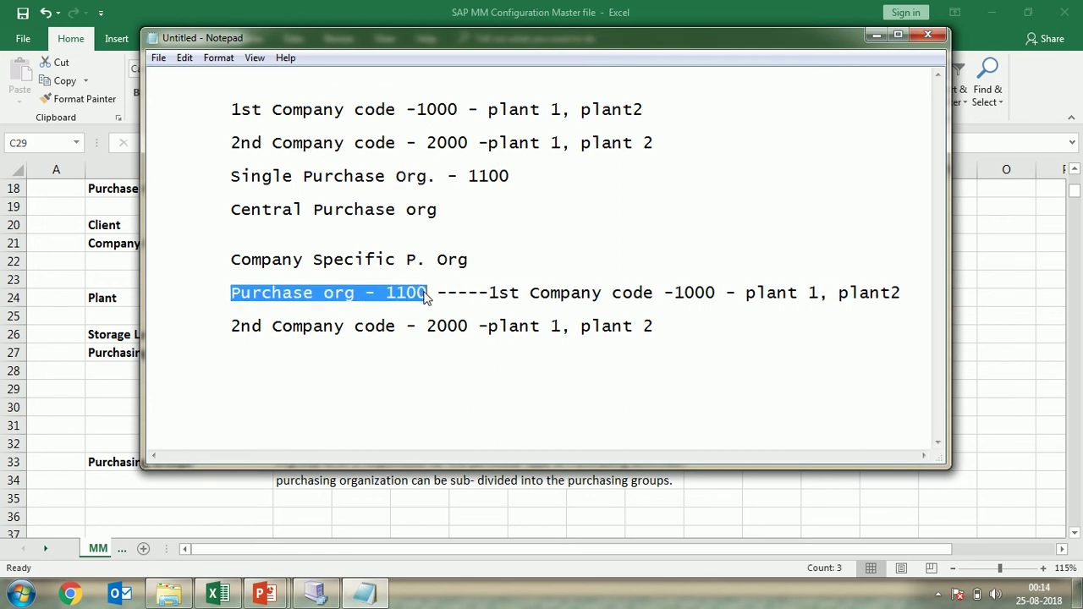
{"action": "left_click", "coordinate": [232, 330]}
{"action": "key", "text": "ctrl+v"}
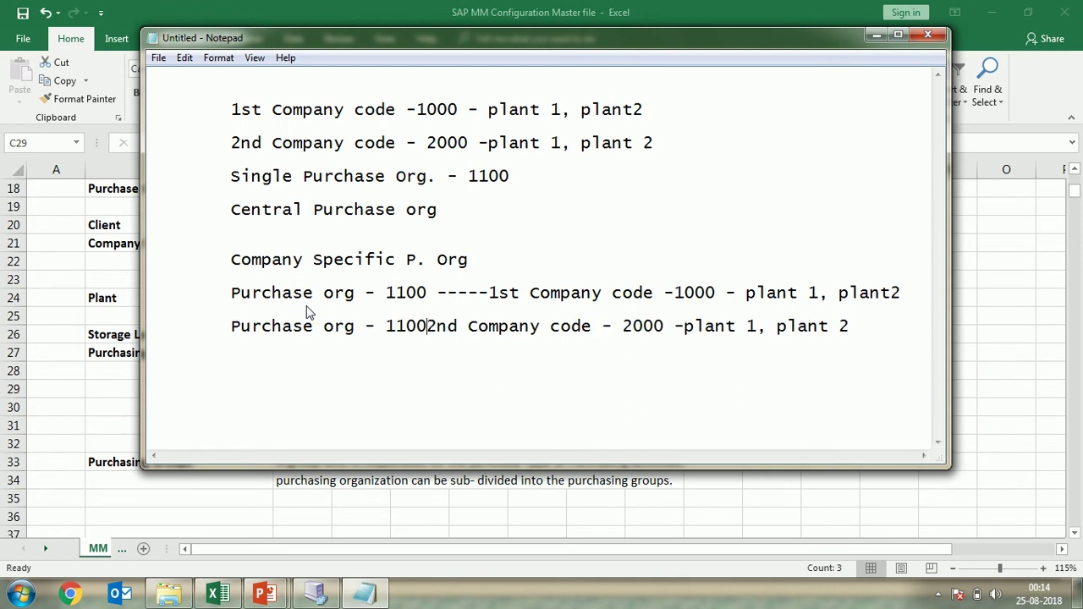
{"action": "type", "text": "-------"}
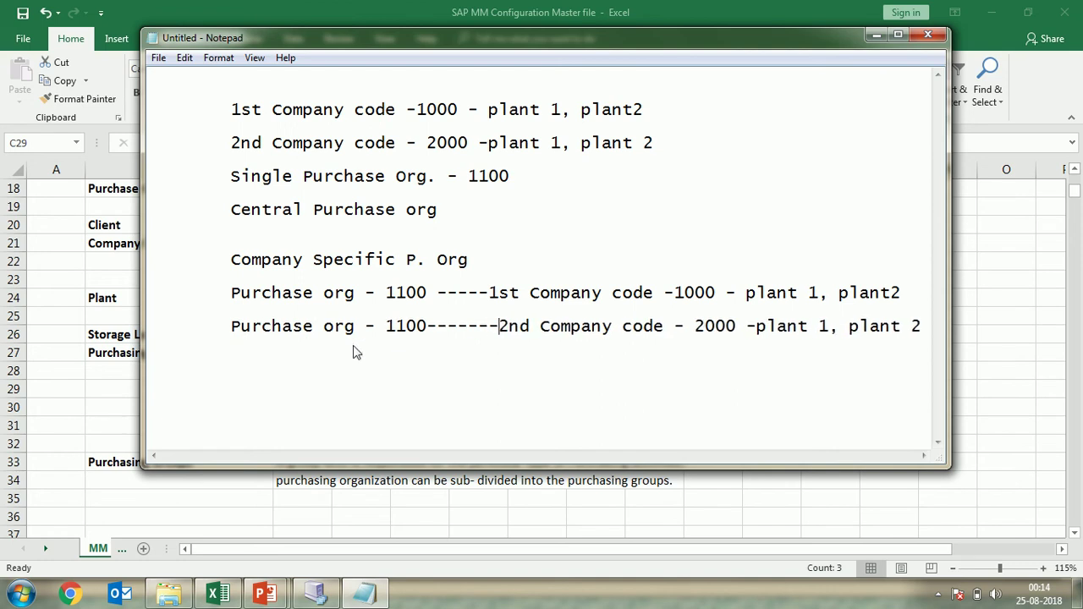
{"action": "left_click_drag", "start_coordinate": [385, 325], "coordinate": [426, 333]}
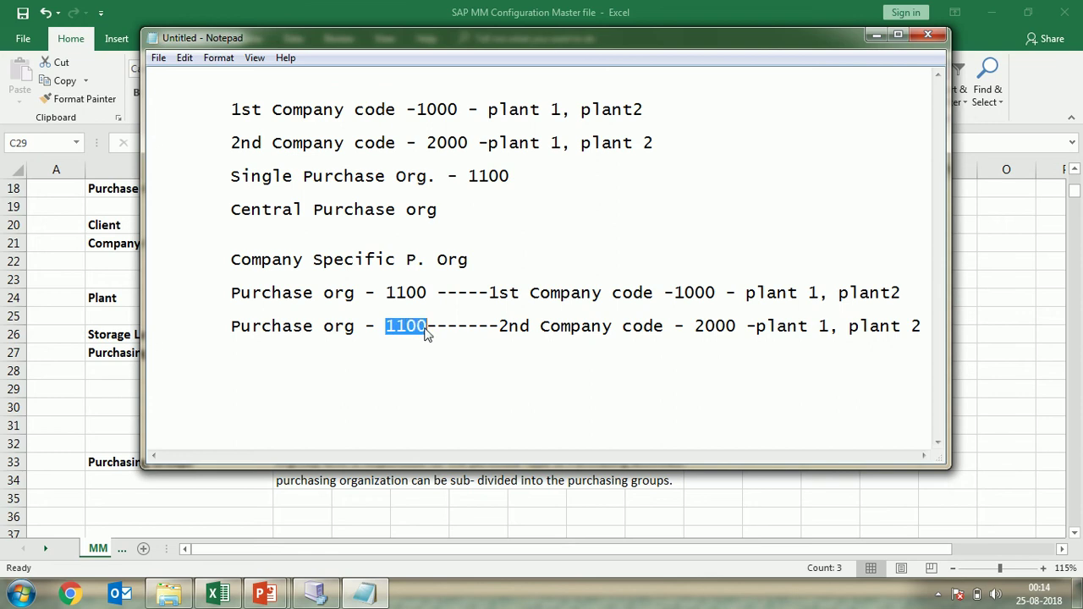
{"action": "type", "text": "1200"}
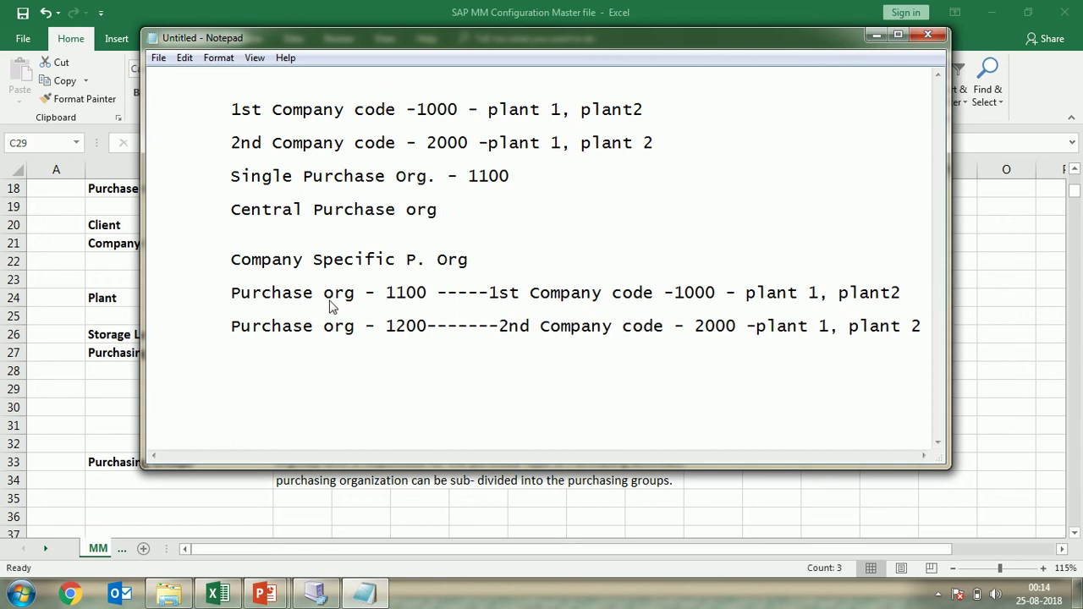
Step: Highlight the Company Specific P. Org heading and the purchase org 1100 assignment to review the company-specific example
{"action": "left_click_drag", "start_coordinate": [232, 293], "coordinate": [539, 300]}
{"action": "left_click_drag", "start_coordinate": [240, 259], "coordinate": [472, 267]}
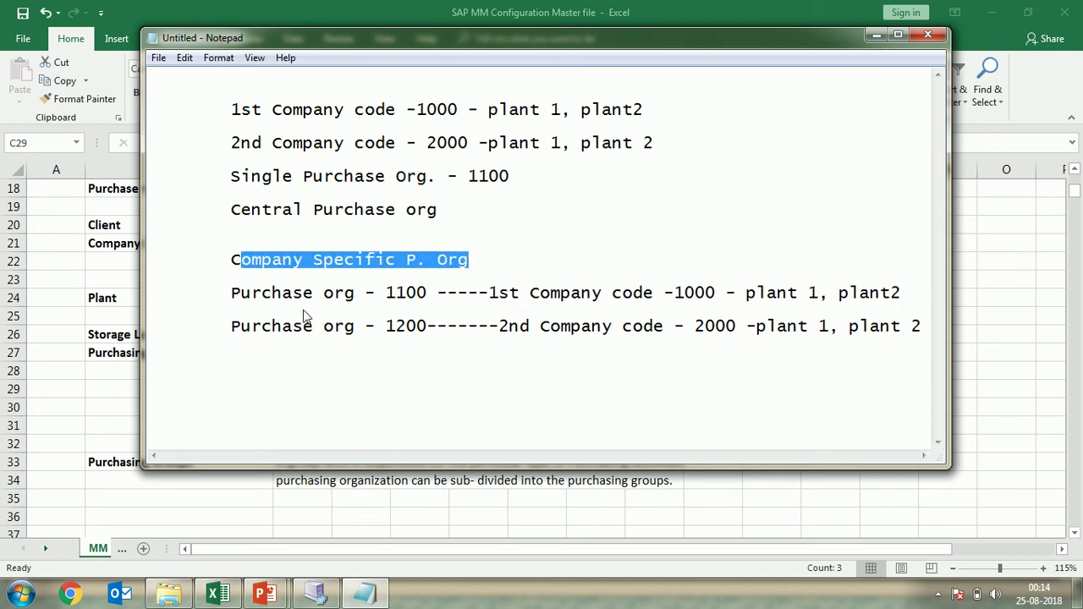
{"action": "left_click", "coordinate": [240, 294]}
{"action": "left_click_drag", "start_coordinate": [240, 294], "coordinate": [427, 296]}
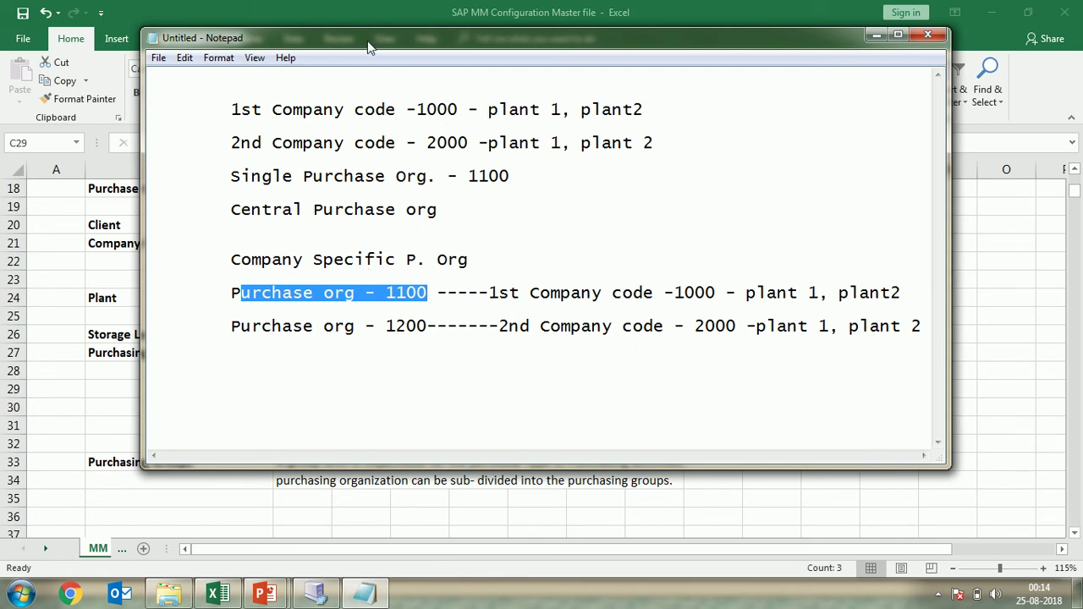
{"action": "left_click_drag", "start_coordinate": [367, 46], "coordinate": [426, 34]}
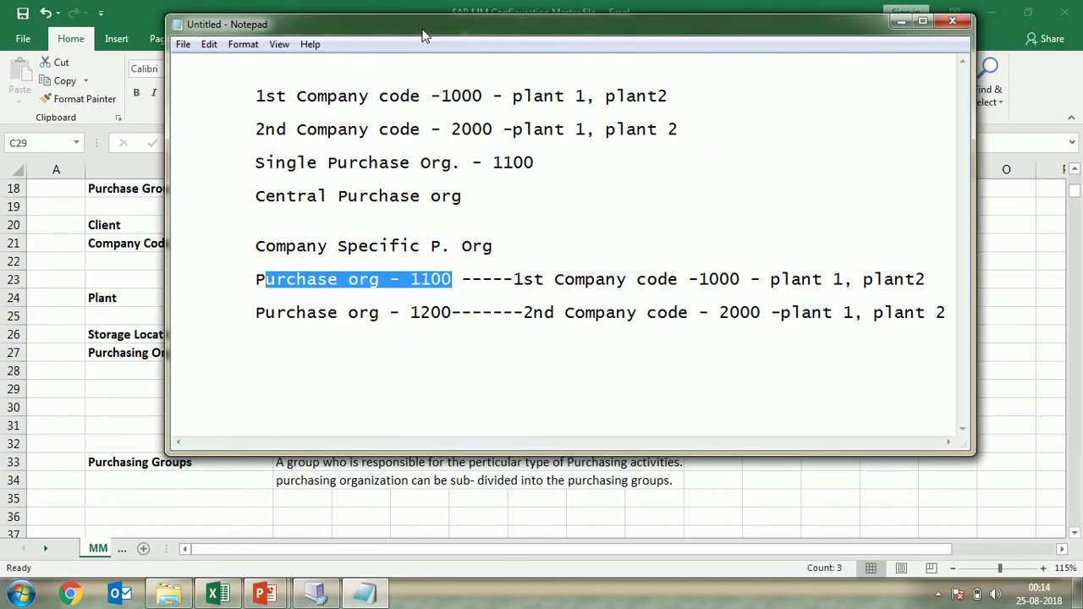
Step: Copy the purchase org 1100 line up to plant 1 below the company-specific example and change its number to 1300
{"action": "left_click", "coordinate": [262, 346]}
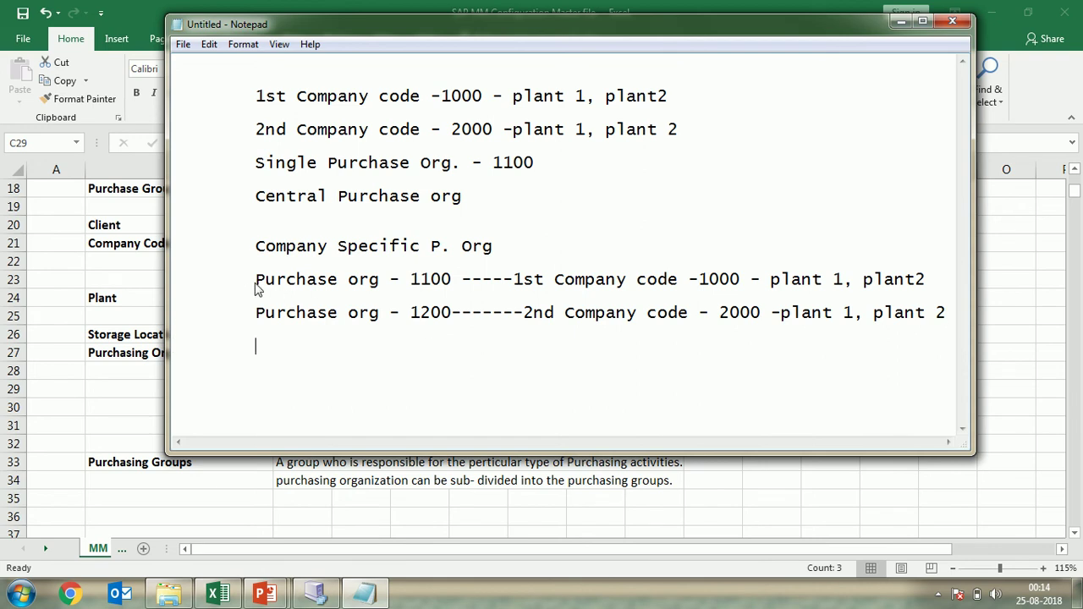
{"action": "left_click_drag", "start_coordinate": [258, 288], "coordinate": [849, 289]}
{"action": "key", "text": "ctrl+c"}
{"action": "left_click", "coordinate": [271, 373]}
{"action": "key", "text": "ctrl+v"}
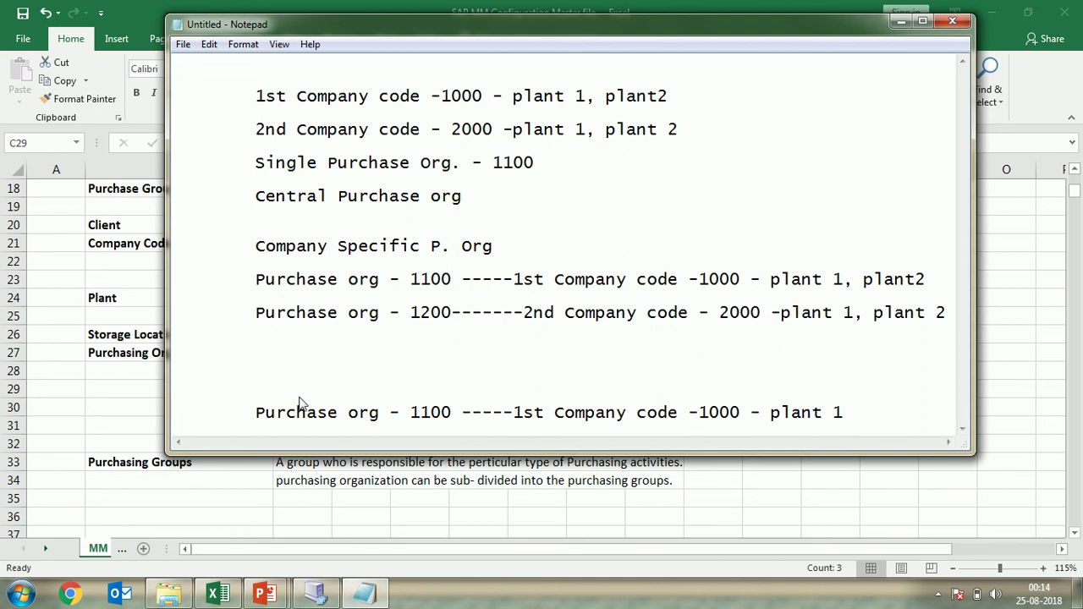
{"action": "left_click", "coordinate": [430, 413]}
{"action": "key", "text": "BackSpace"}
{"action": "type", "text": "3"}
Step: Highlight the purchase org, company code and plant in the 1300 line to examine the plant-level assignment
{"action": "left_click_drag", "start_coordinate": [262, 414], "coordinate": [848, 423]}
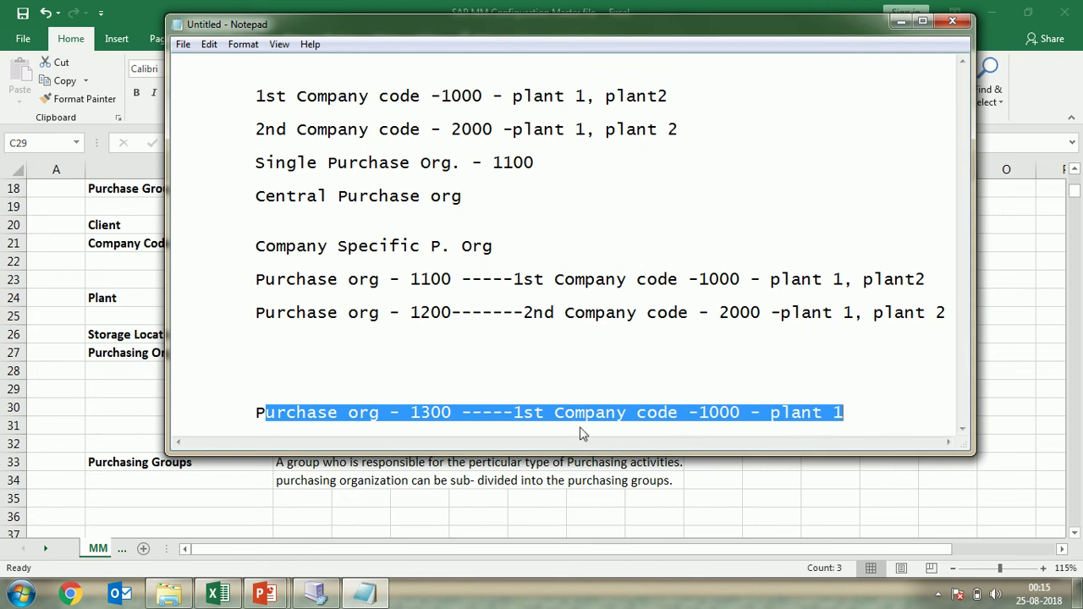
{"action": "left_click_drag", "start_coordinate": [265, 414], "coordinate": [387, 414]}
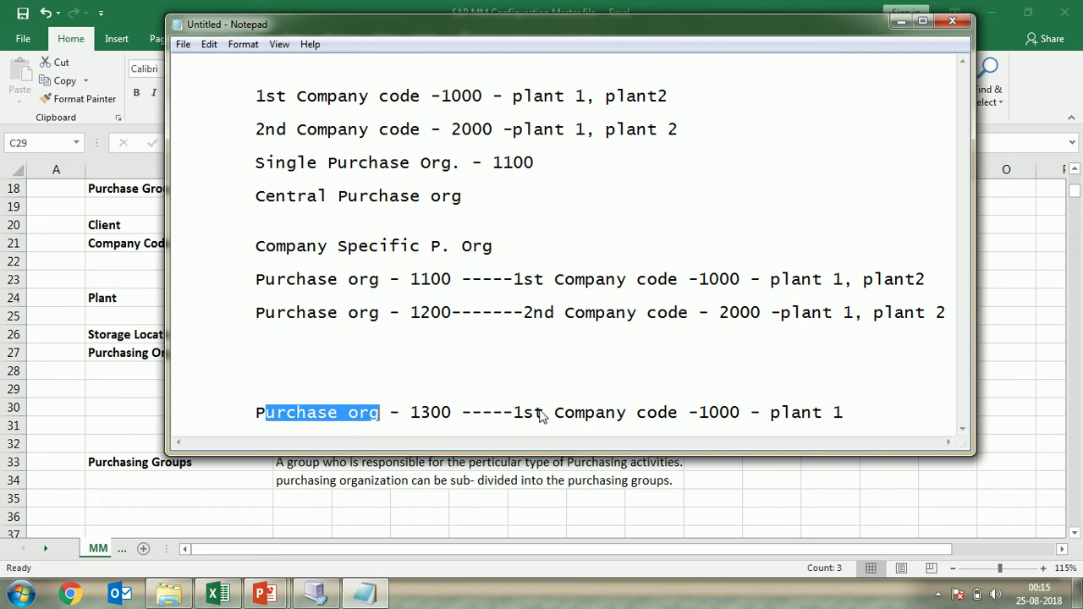
{"action": "left_click_drag", "start_coordinate": [553, 415], "coordinate": [673, 418]}
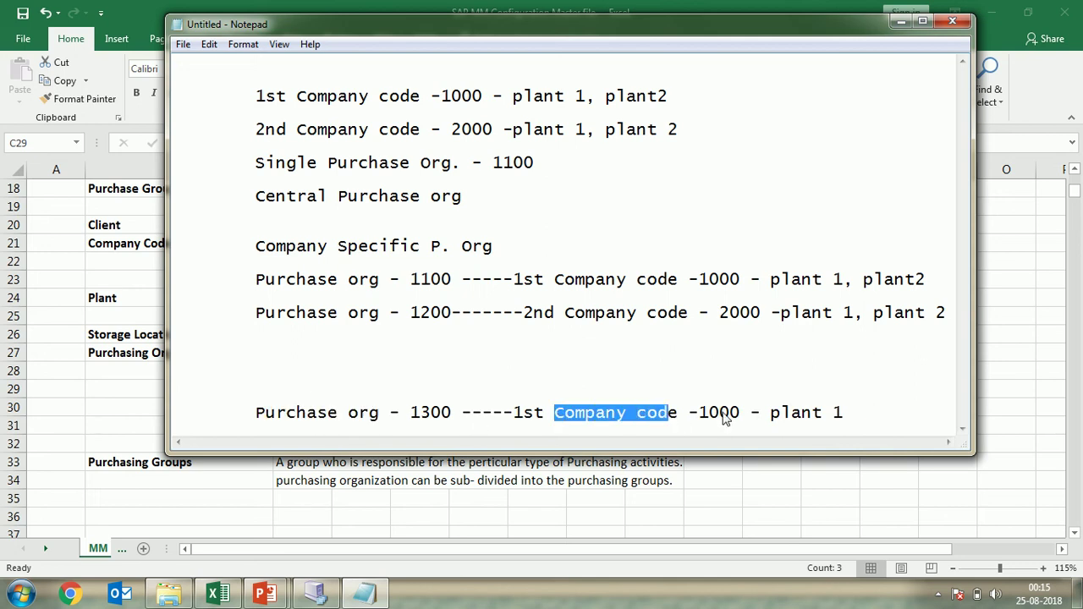
{"action": "left_click_drag", "start_coordinate": [759, 414], "coordinate": [836, 413]}
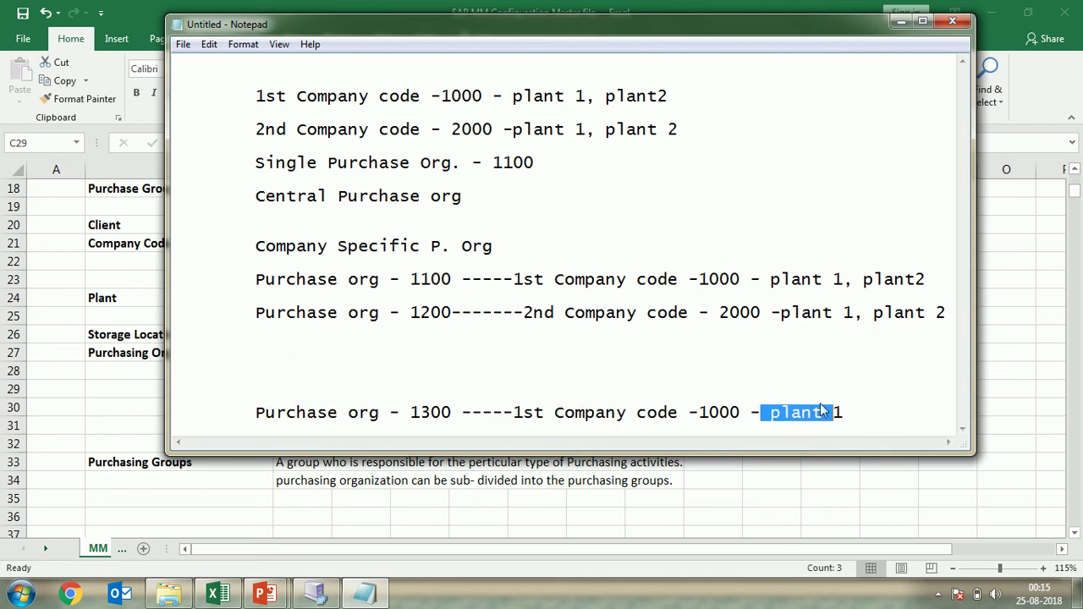
{"action": "left_click", "coordinate": [268, 401]}
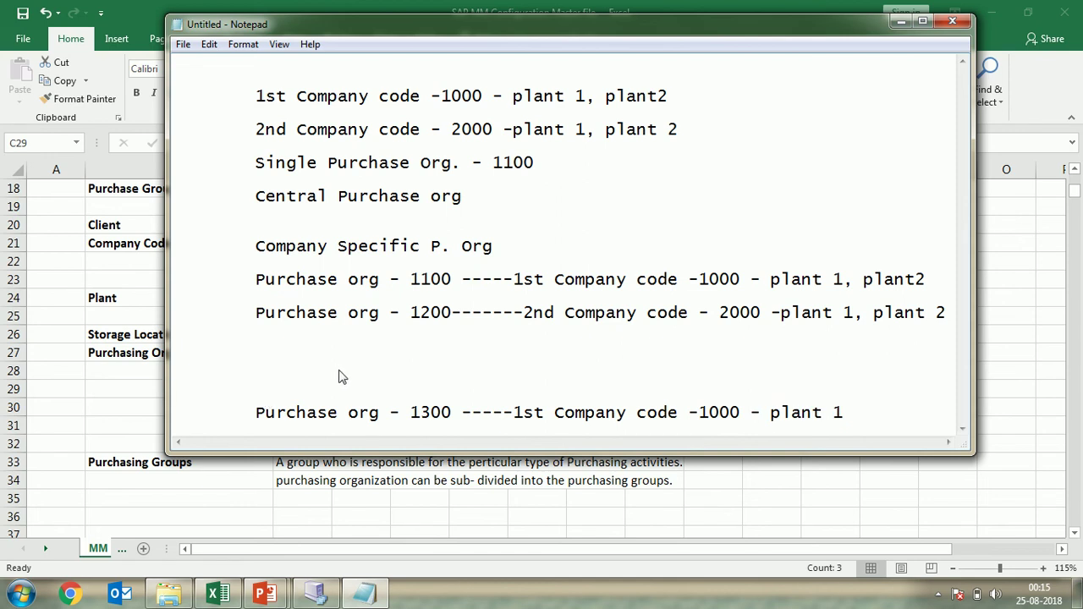
Step: Switch to the Excel configuration notes and look up the T-code for Purchase org. in the Enterprise Structure list
{"action": "key", "text": "alt+Tab"}
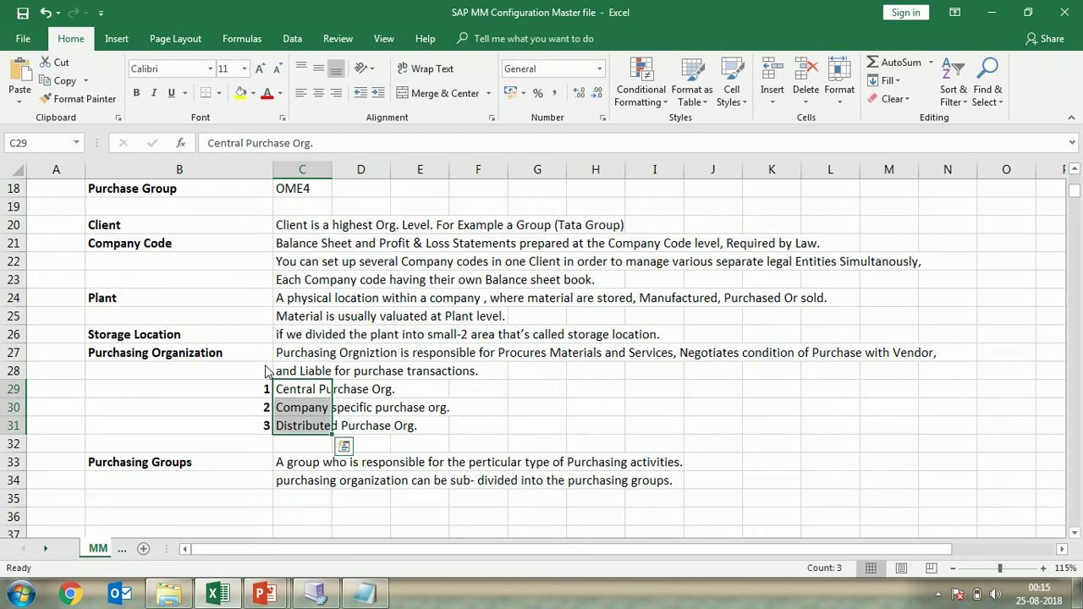
{"action": "scroll", "coordinate": [265, 370], "scroll_direction": "up", "scroll_amount": 2}
{"action": "left_click", "coordinate": [207, 289]}
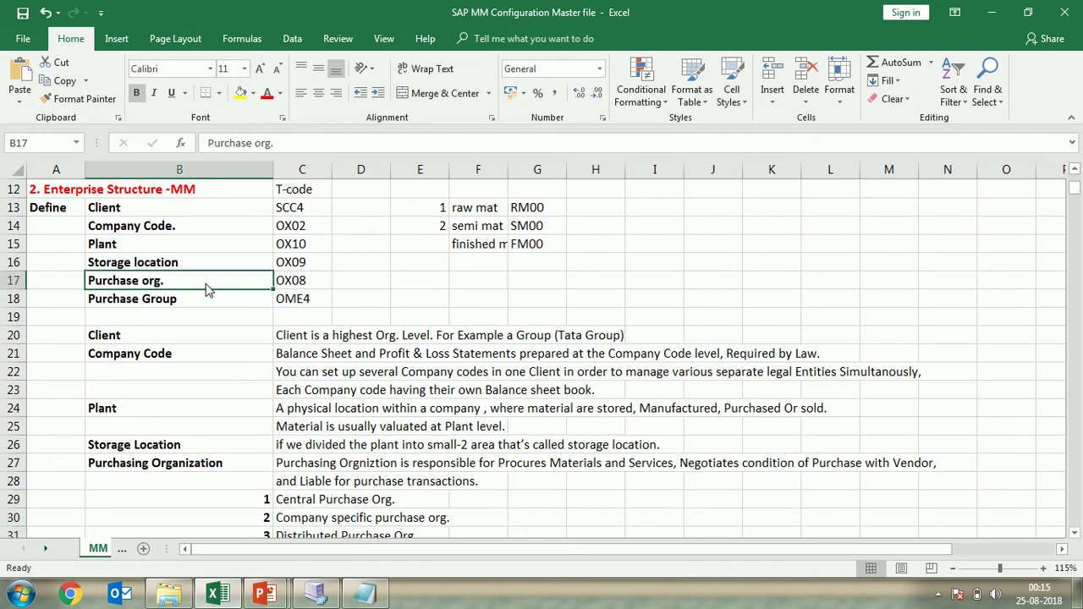
{"action": "left_click", "coordinate": [300, 282]}
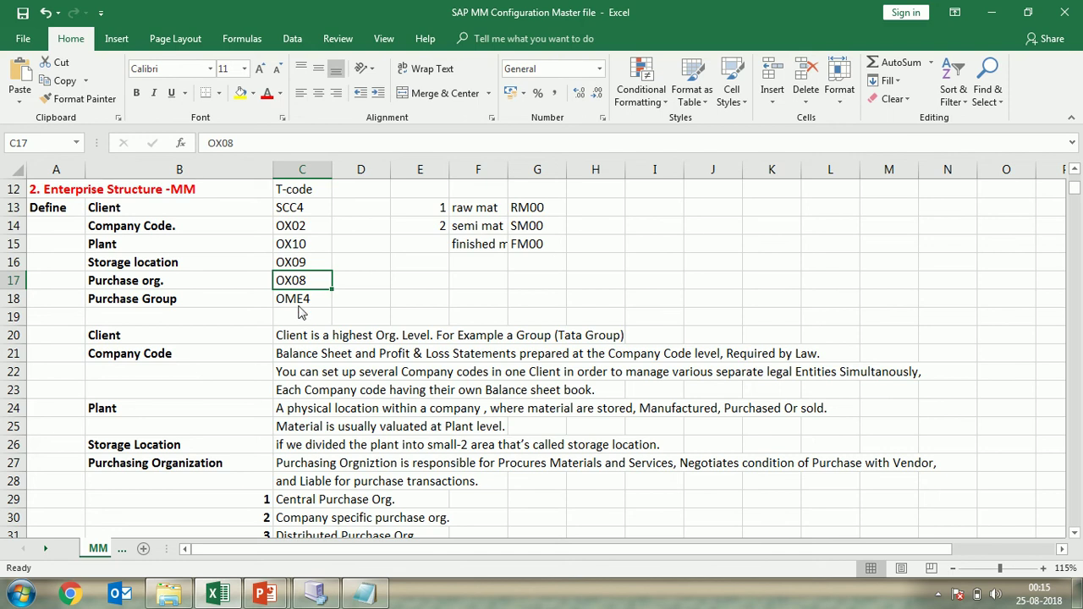
Step: Switch to SAP, leave the storage location transaction and open transaction OX08 for purchasing organizations
{"action": "left_click", "coordinate": [315, 594]}
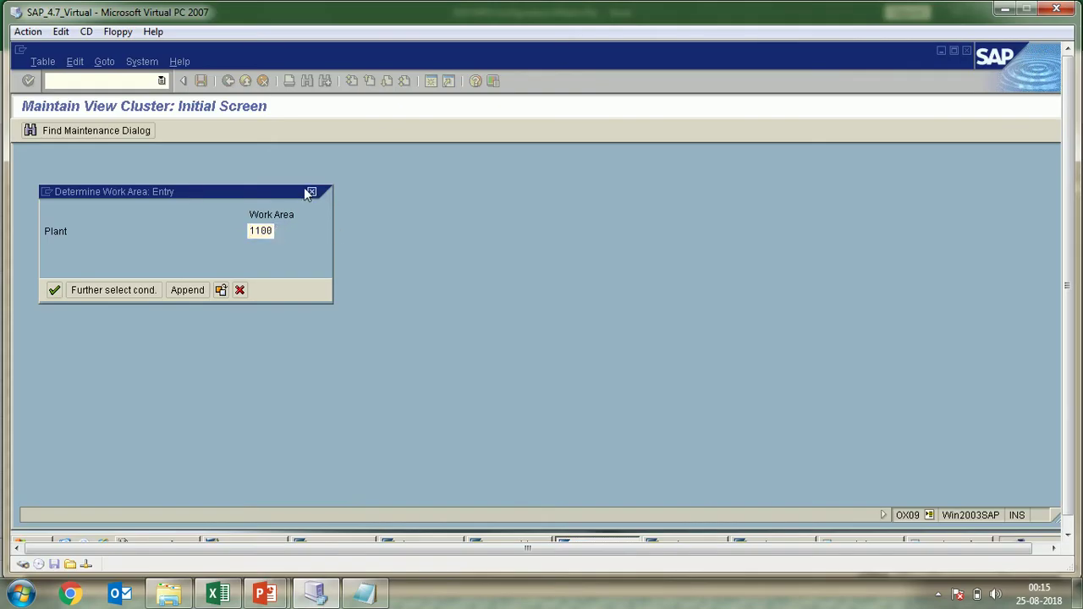
{"action": "left_click", "coordinate": [310, 191]}
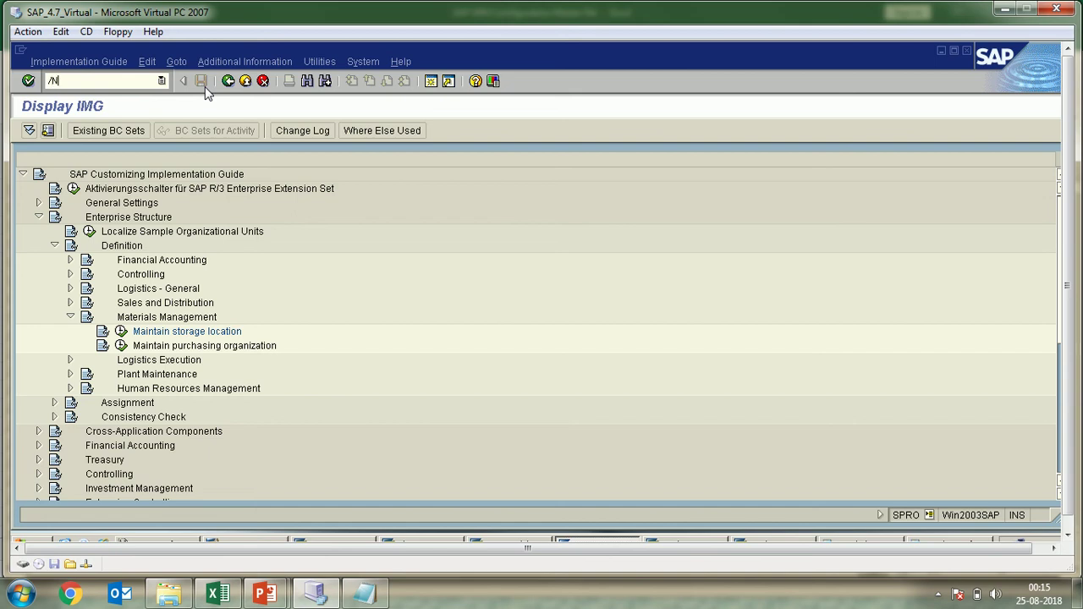
{"action": "key", "text": "Return"}
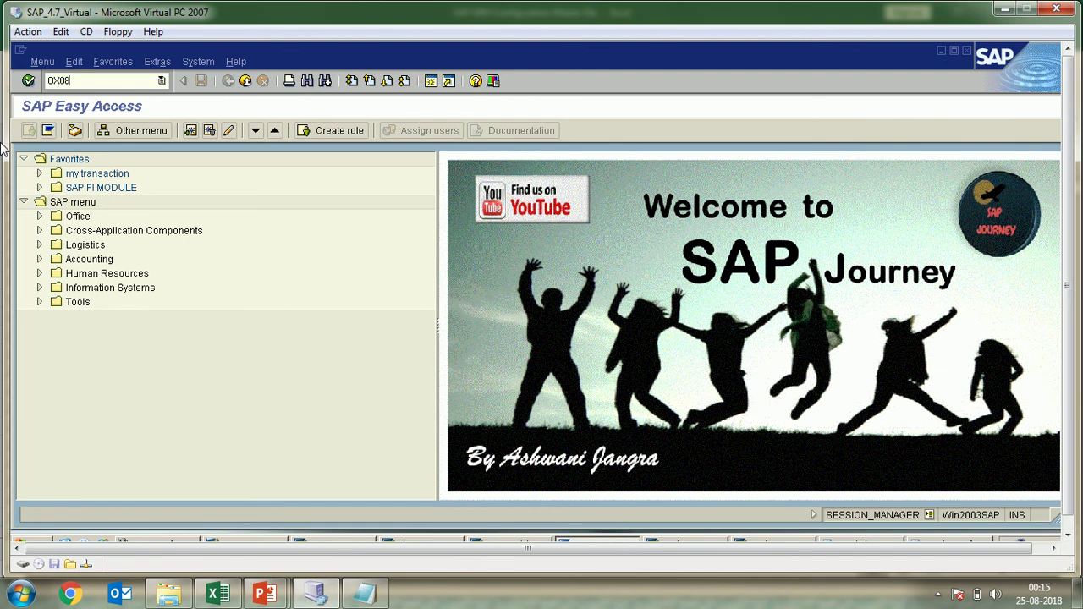
{"action": "key", "text": "Return"}
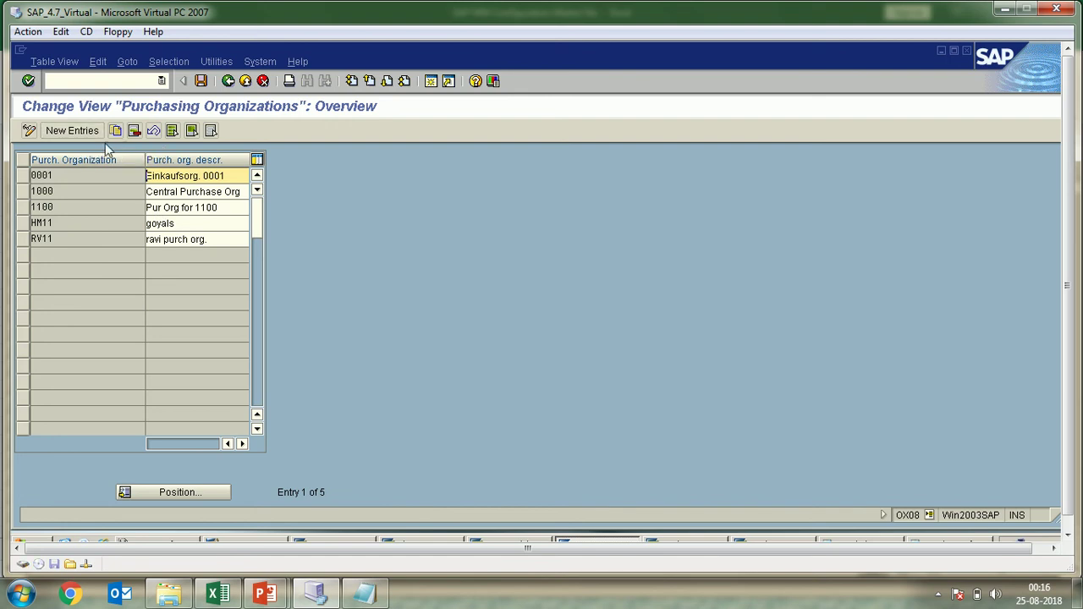
Step: Leave the blank new entries table and start a copy of purchasing organization 0001
{"action": "left_click", "coordinate": [73, 132]}
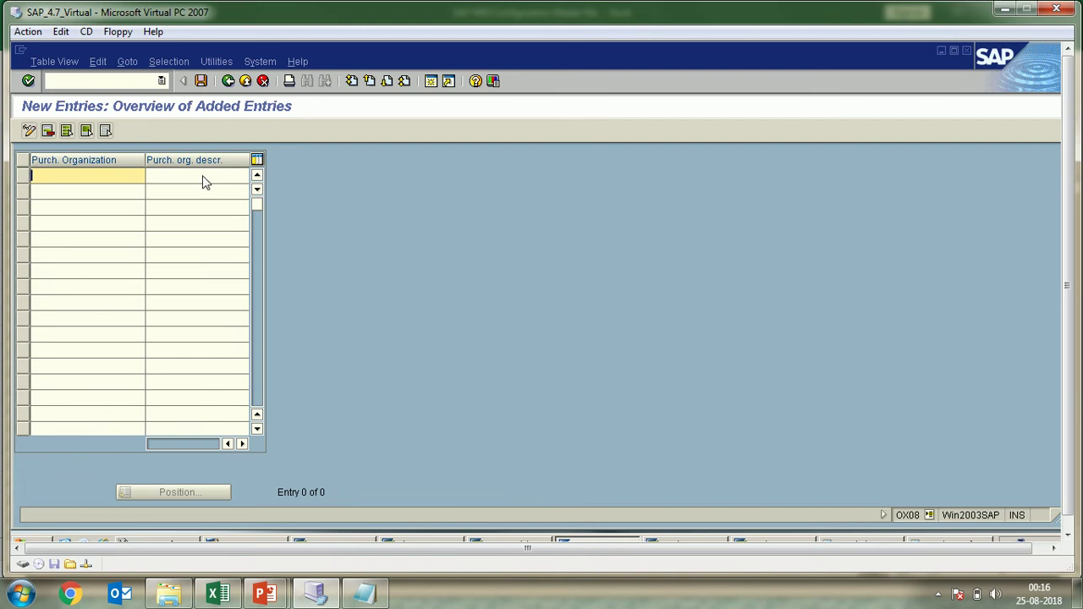
{"action": "left_click", "coordinate": [227, 81]}
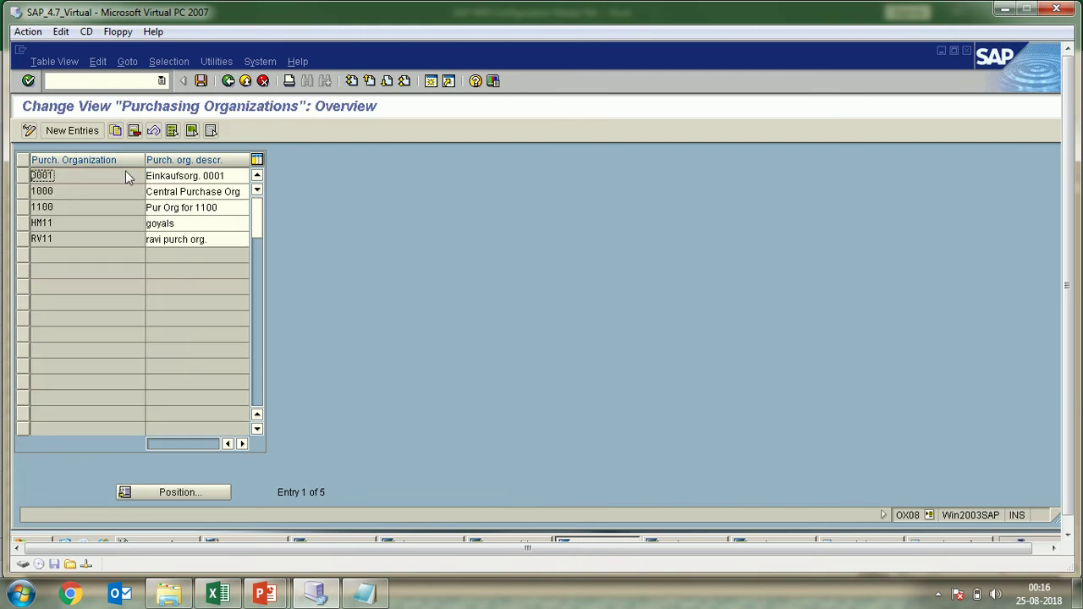
{"action": "left_click", "coordinate": [24, 175]}
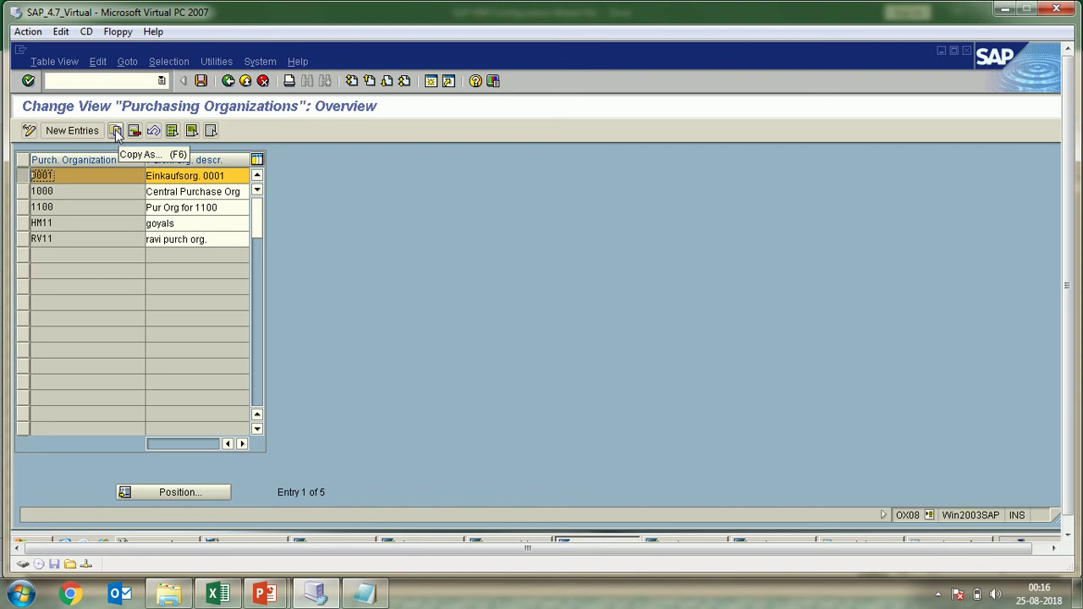
{"action": "left_click", "coordinate": [116, 131]}
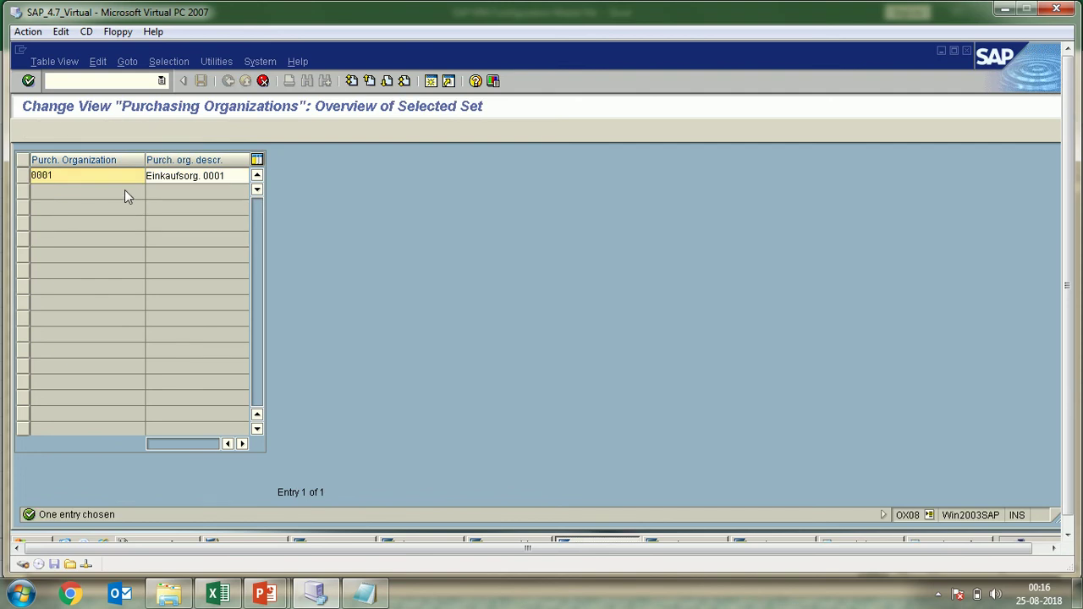
Step: Set the code of the copied purchasing organization entry to 3000
{"action": "left_click_drag", "start_coordinate": [82, 175], "coordinate": [12, 185]}
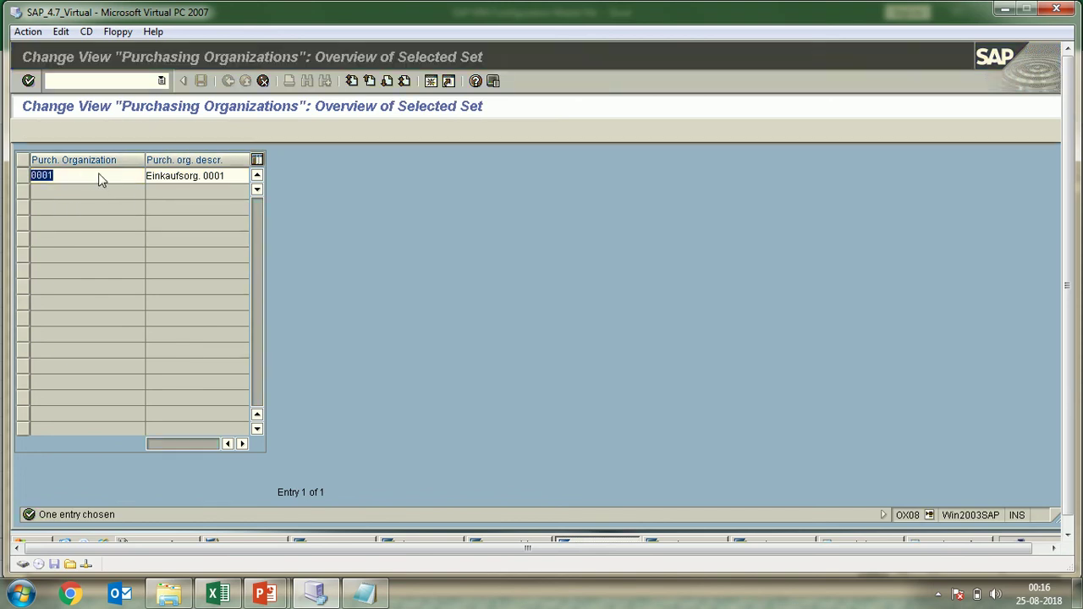
{"action": "left_click", "coordinate": [99, 175]}
{"action": "key", "text": "BackSpace"}
{"action": "key", "text": "BackSpace"}
{"action": "key", "text": "BackSpace"}
{"action": "key", "text": "BackSpace"}
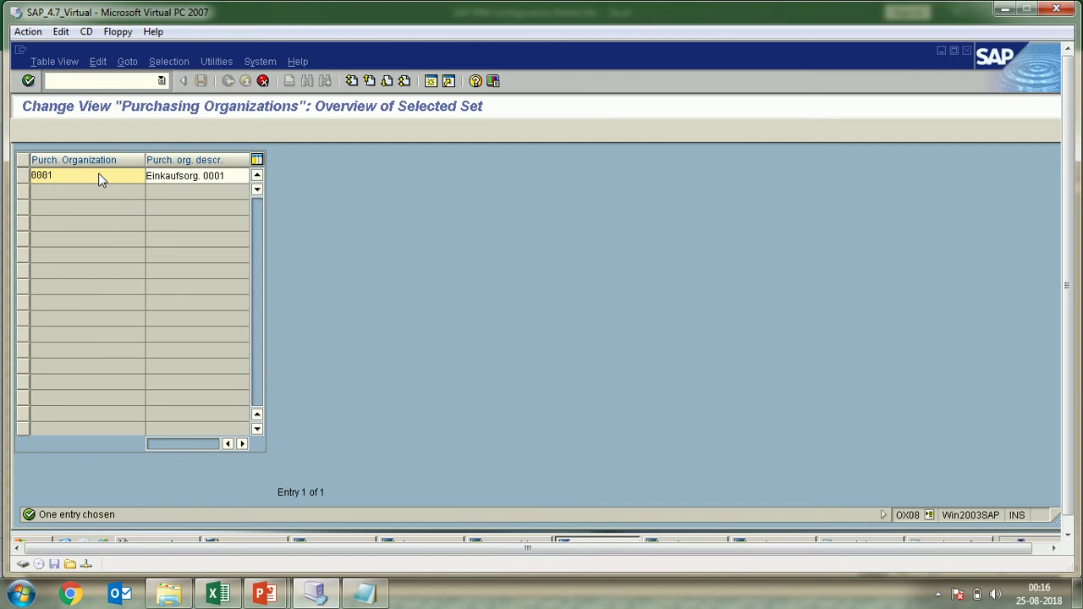
{"action": "type", "text": "3000"}
Step: Set the description of purchasing organization 3000 to ABC PURCH ORG, confirm the copy and save it
{"action": "left_click_drag", "start_coordinate": [228, 178], "coordinate": [136, 180]}
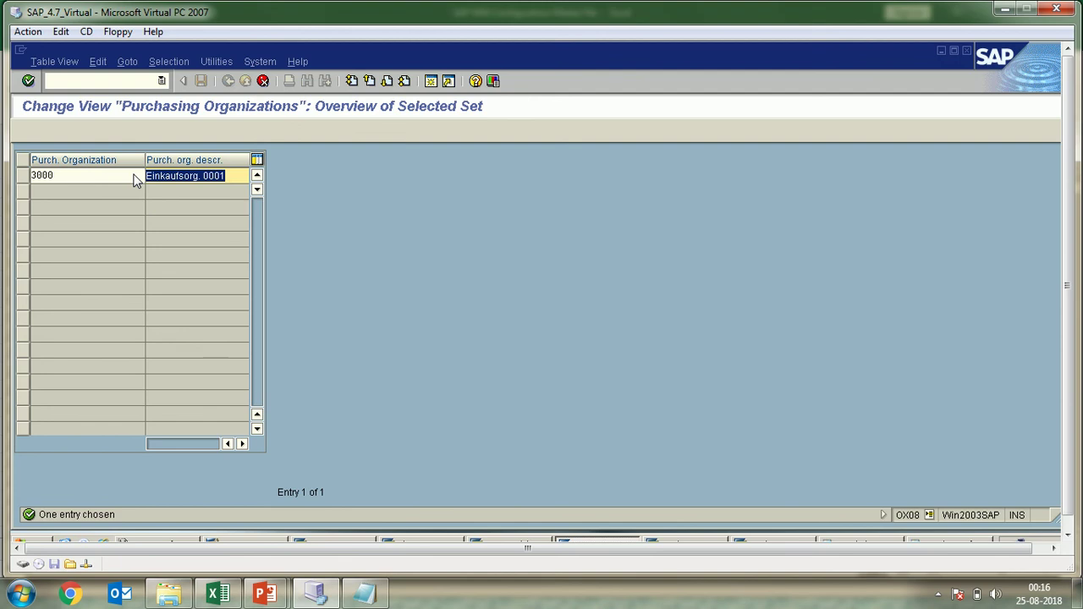
{"action": "type", "text": "m"}
{"action": "key", "text": "BackSpace"}
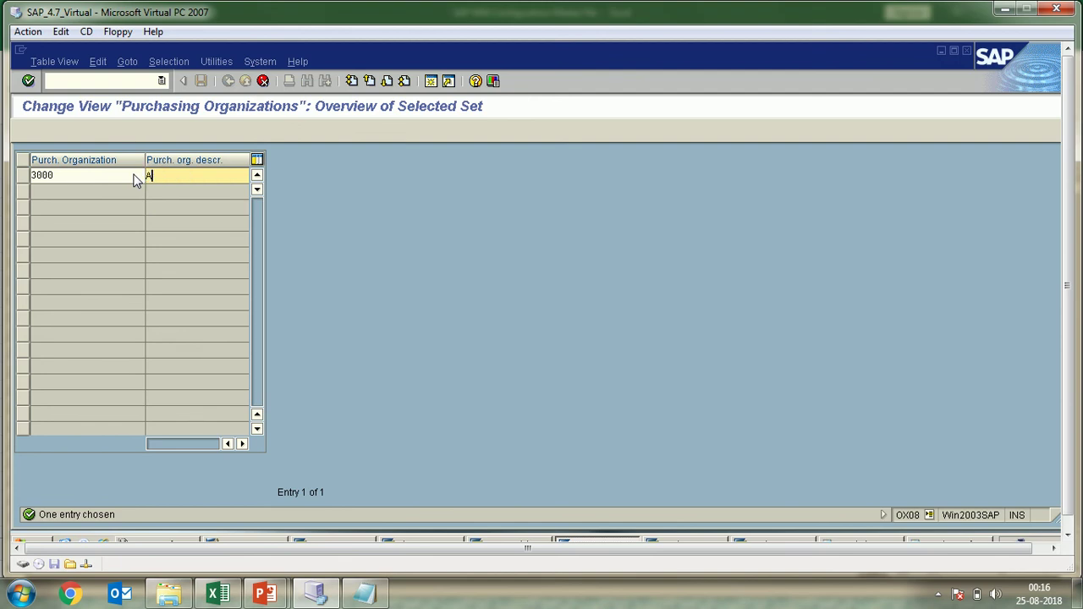
{"action": "type", "text": "ABC PURCH ORG"}
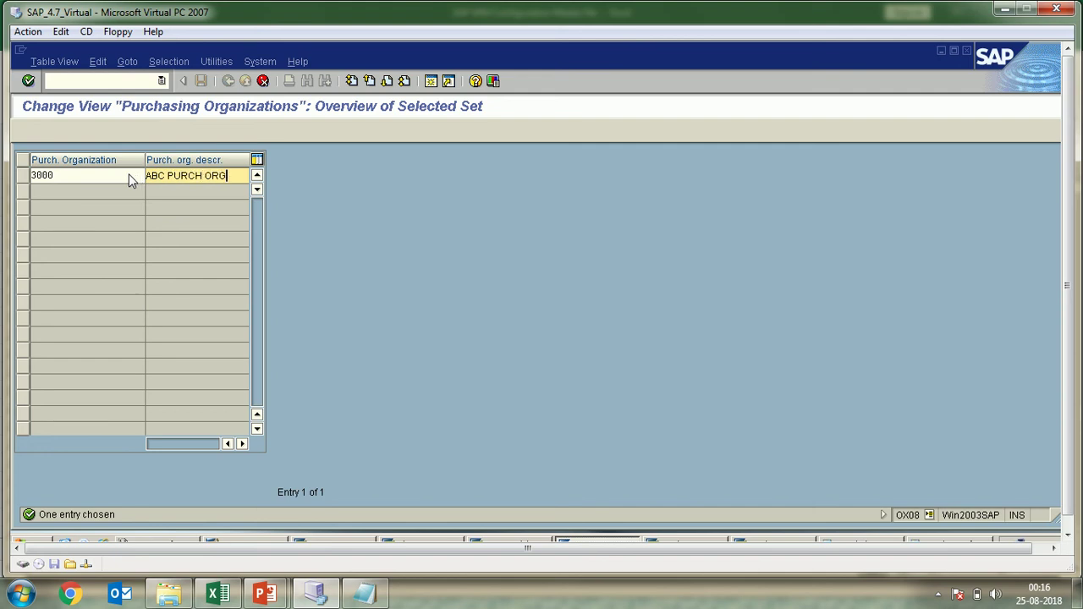
{"action": "key", "text": "Return"}
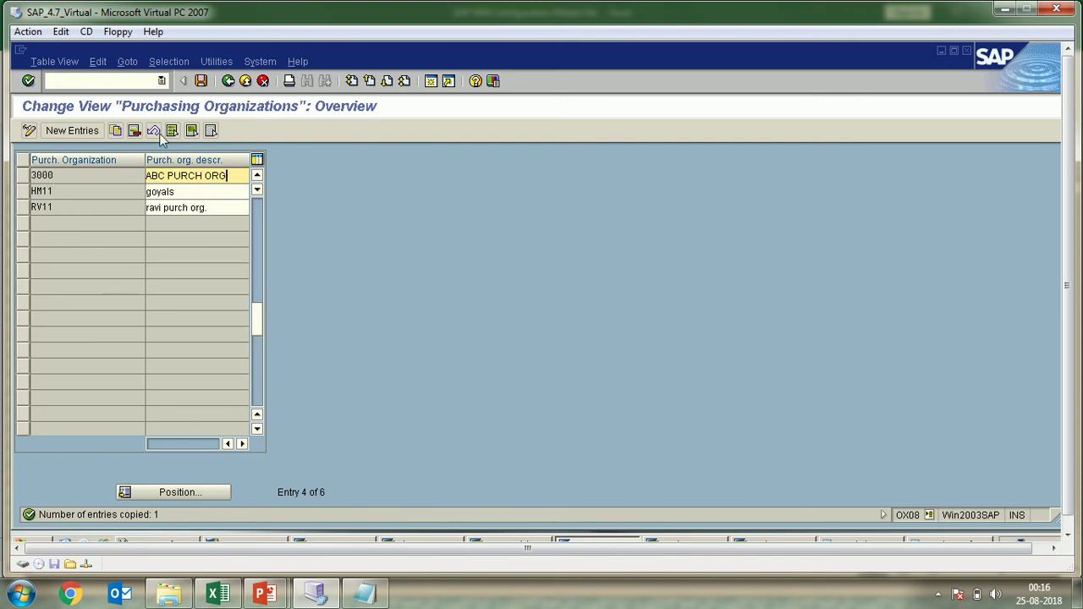
{"action": "left_click", "coordinate": [200, 81]}
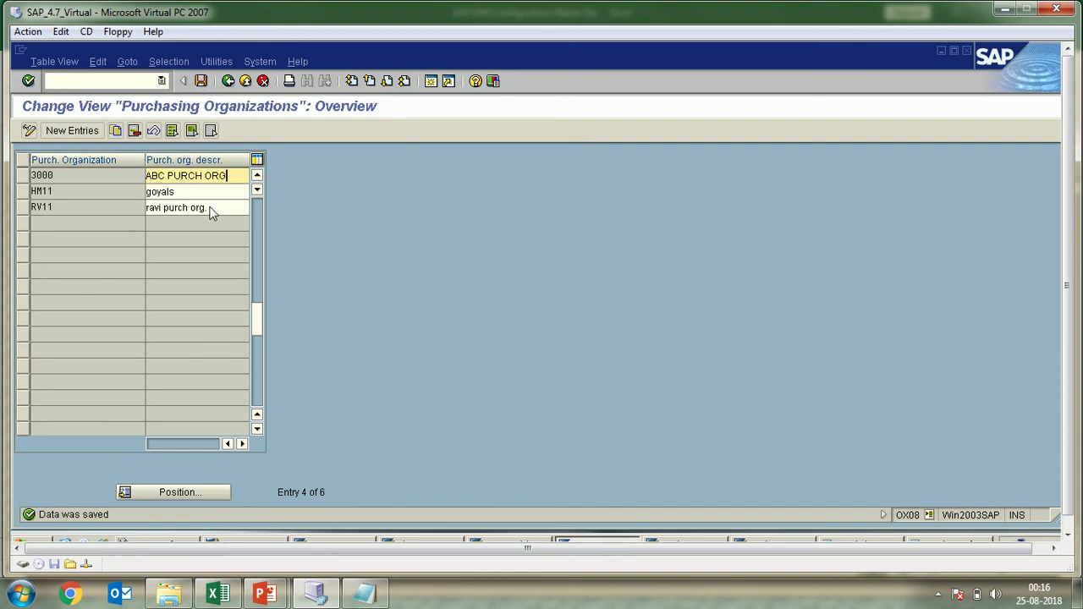
Step: Leave the purchasing organizations table for transaction SPRO and display the SAP Reference IMG
{"action": "left_click", "coordinate": [162, 80]}
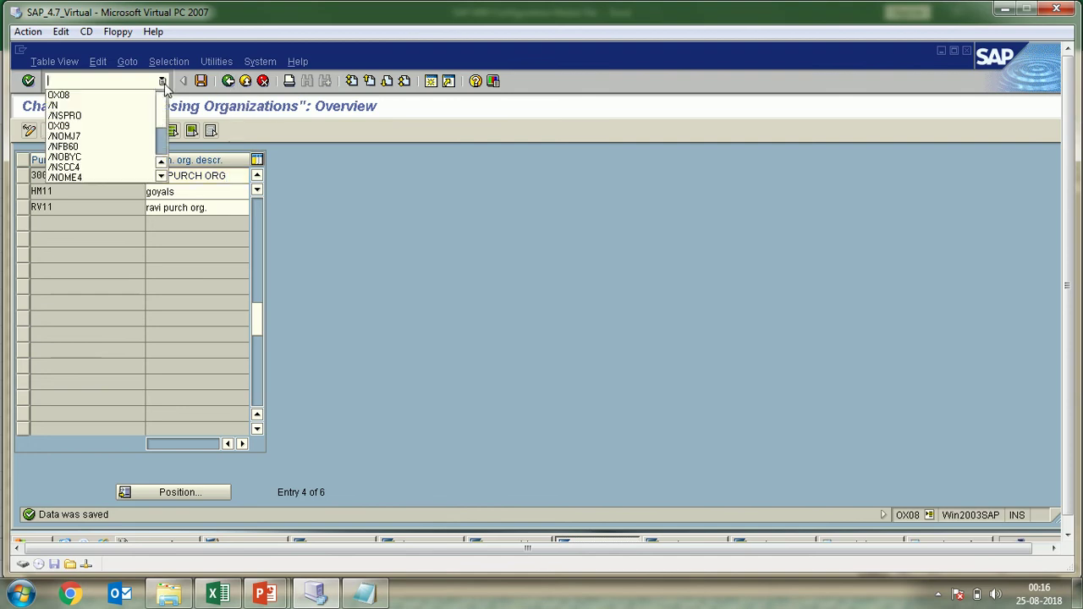
{"action": "left_click", "coordinate": [119, 116]}
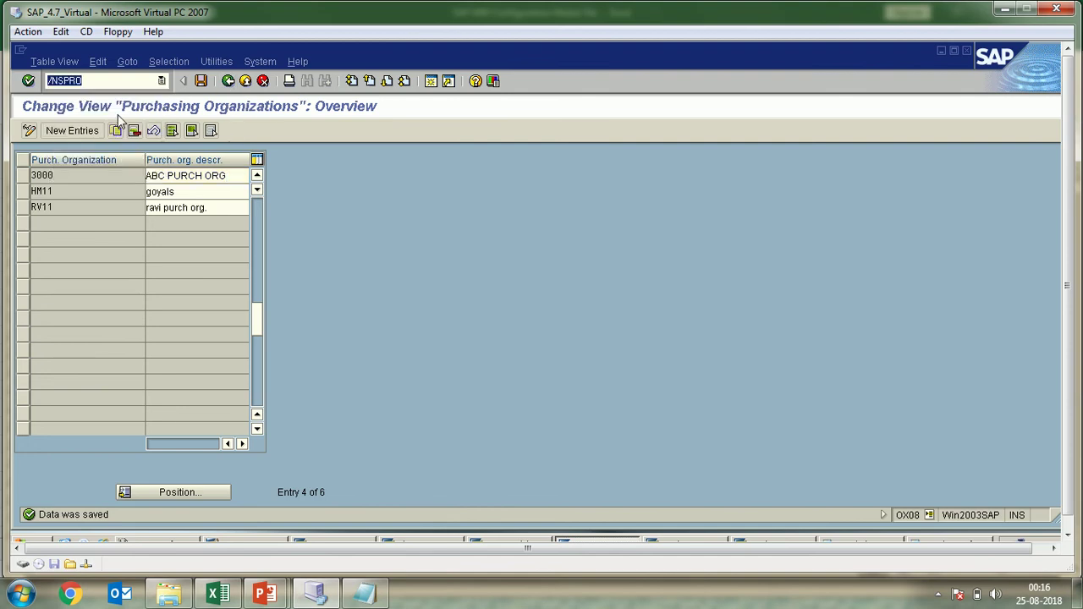
{"action": "key", "text": "Return"}
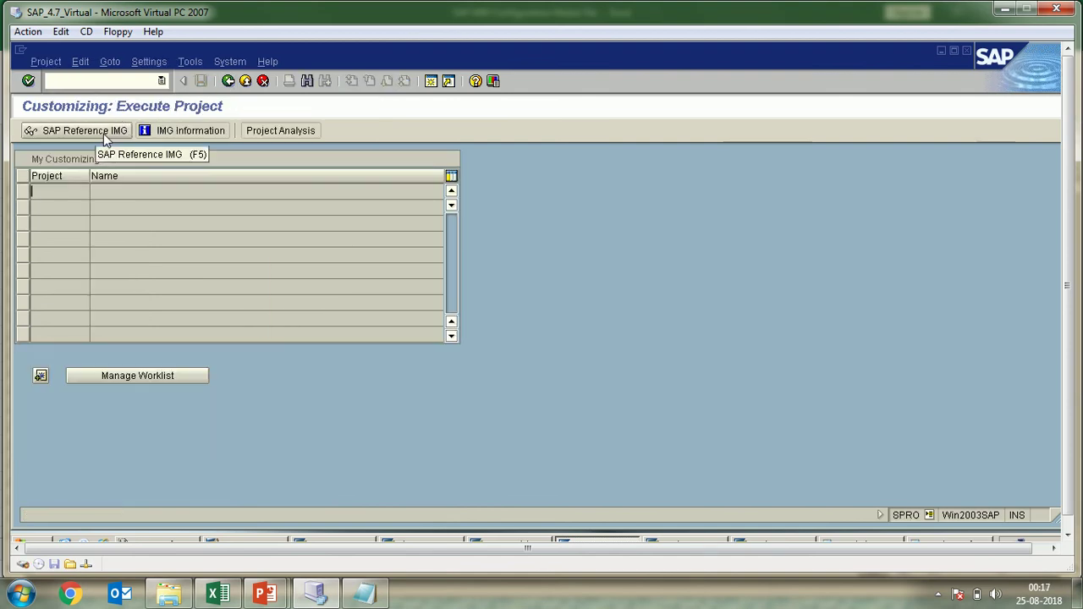
{"action": "left_click", "coordinate": [103, 132]}
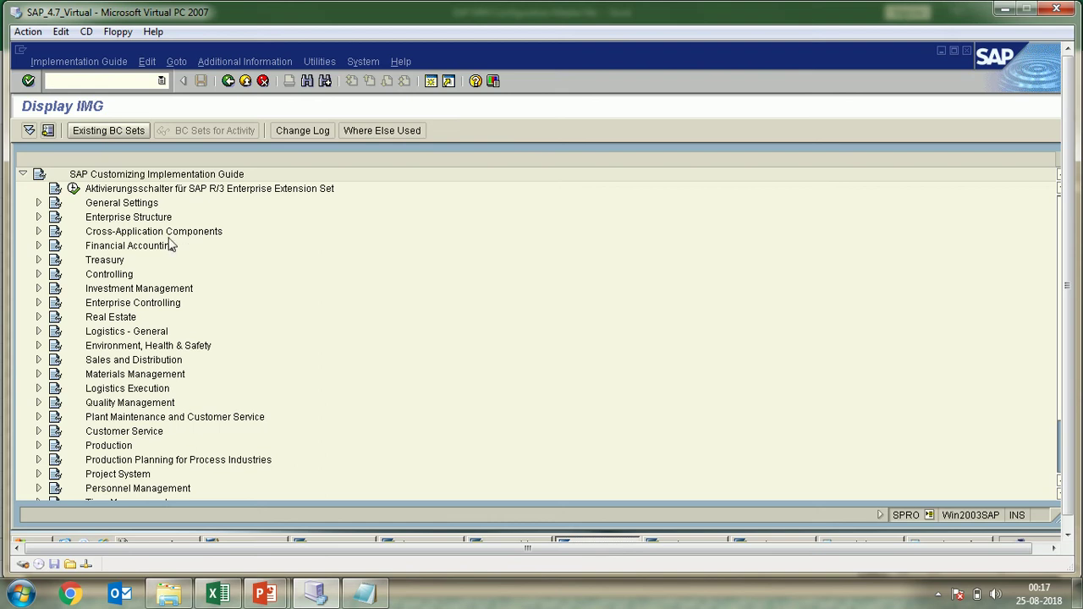
Step: Open Maintain purchasing organization under Enterprise Structure, Definition, Materials Management, examine the entries and return to the IMG
{"action": "left_click", "coordinate": [105, 219]}
{"action": "left_click", "coordinate": [39, 216]}
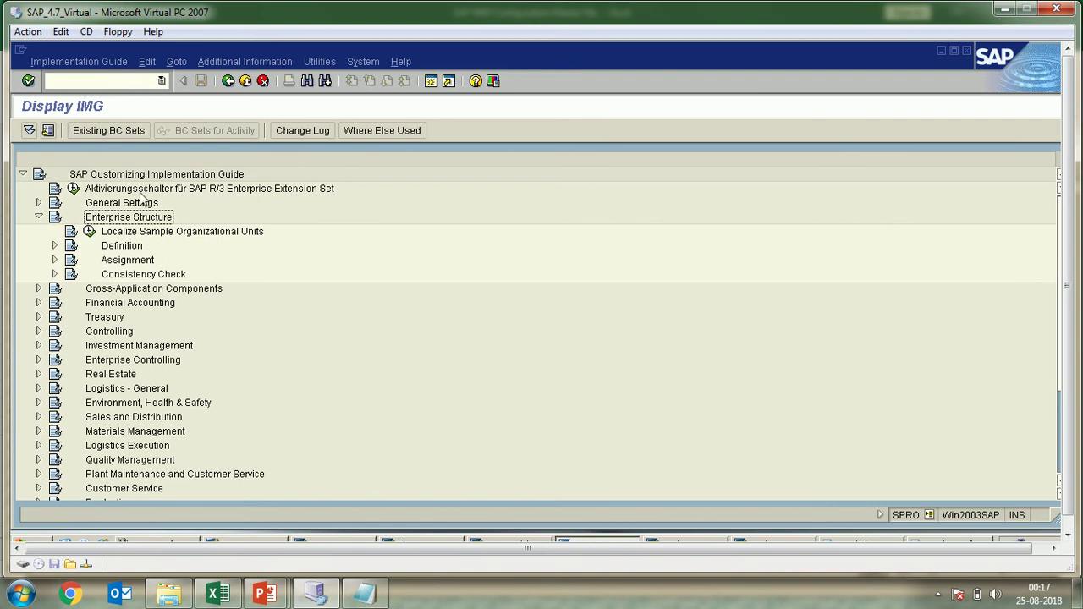
{"action": "left_click", "coordinate": [54, 246]}
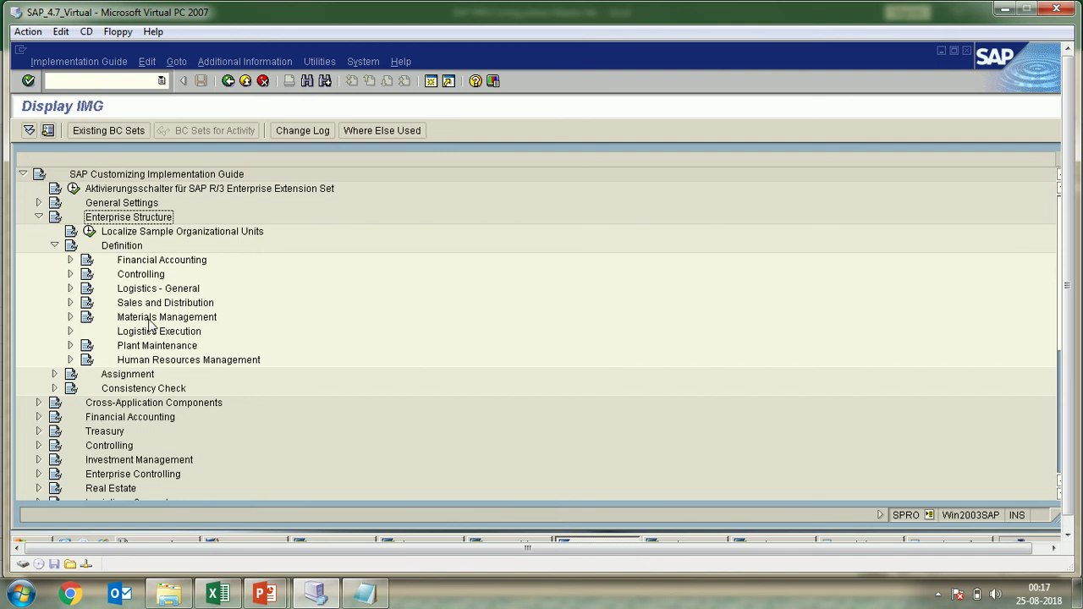
{"action": "left_click", "coordinate": [71, 316]}
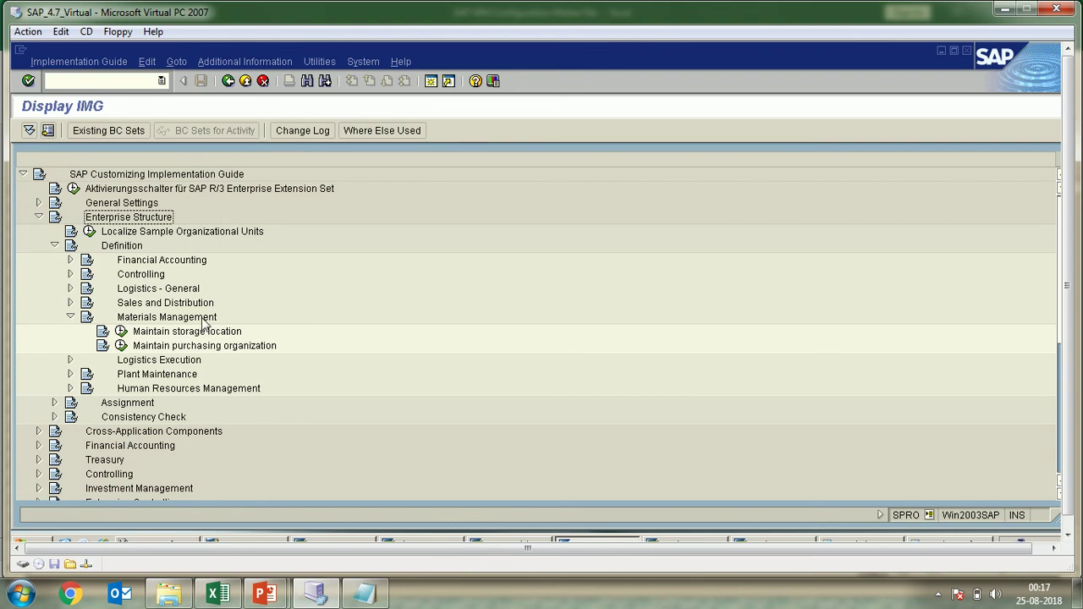
{"action": "left_click", "coordinate": [159, 352]}
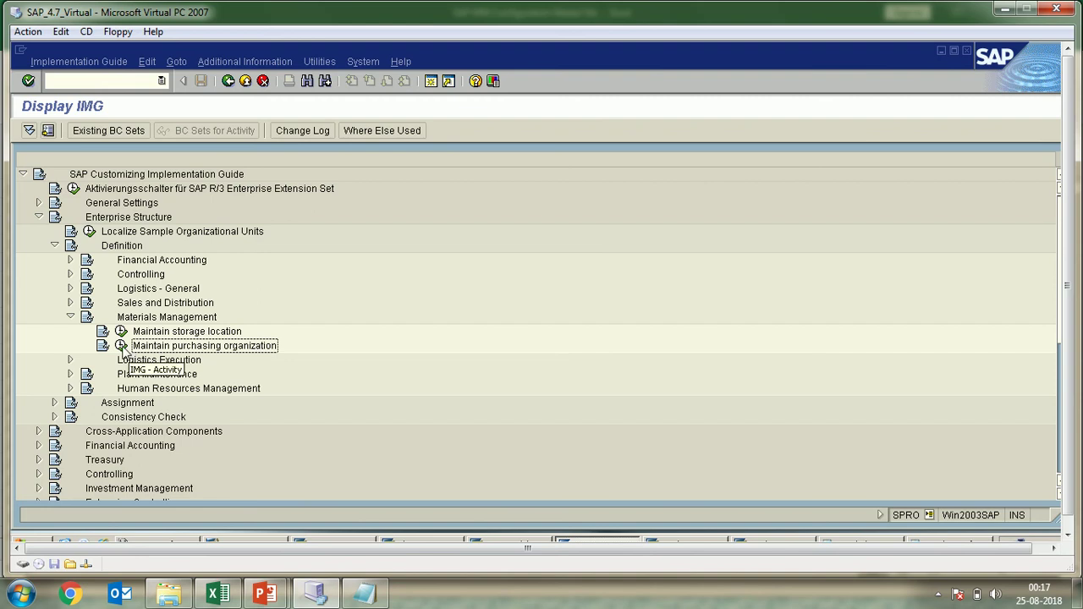
{"action": "left_click", "coordinate": [122, 346]}
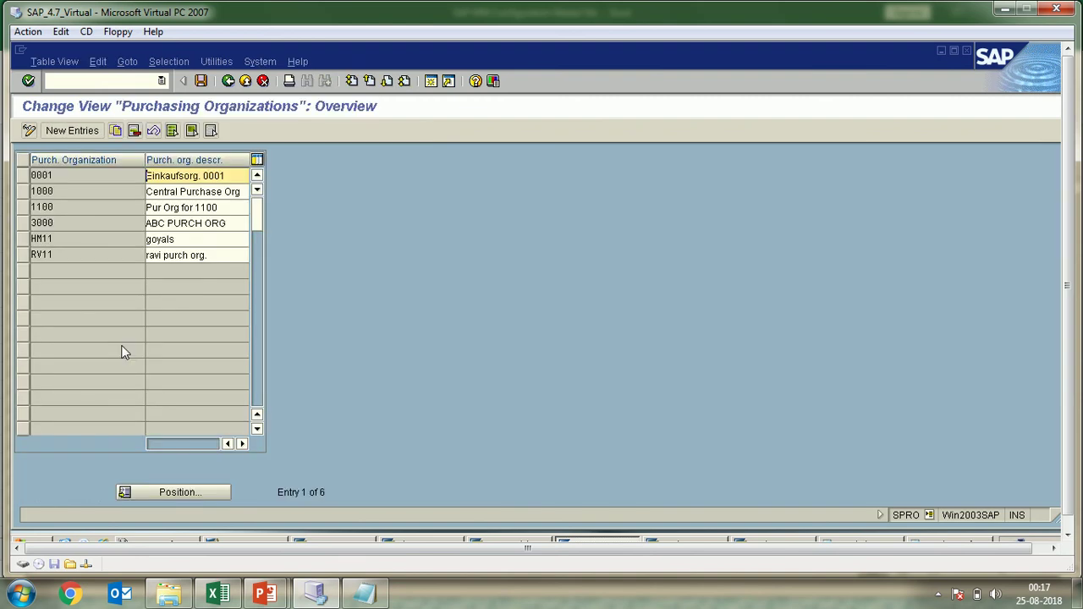
{"action": "left_click", "coordinate": [23, 175]}
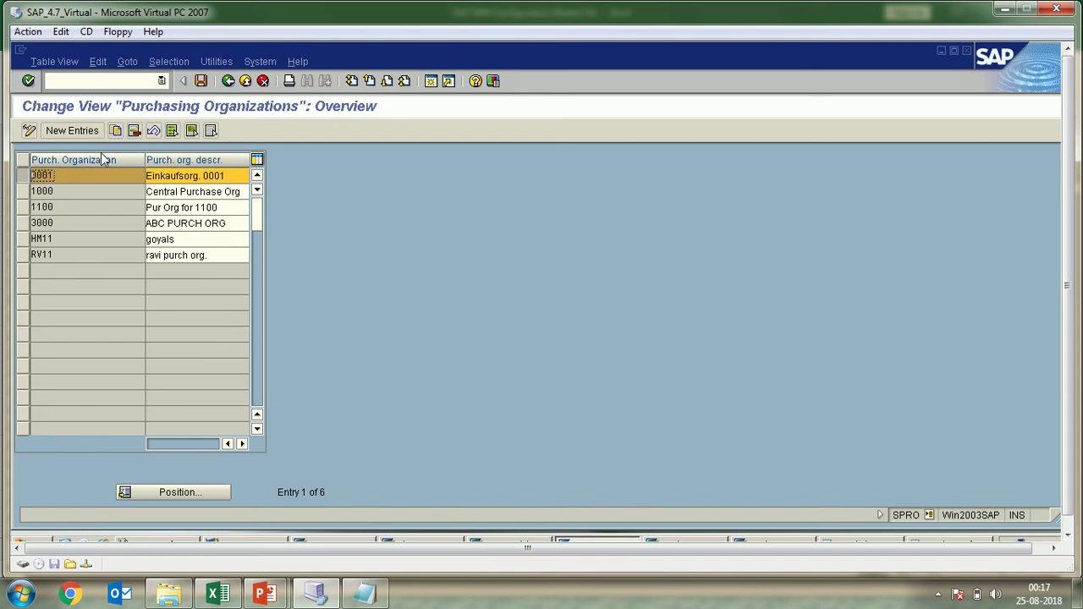
{"action": "left_click", "coordinate": [228, 80]}
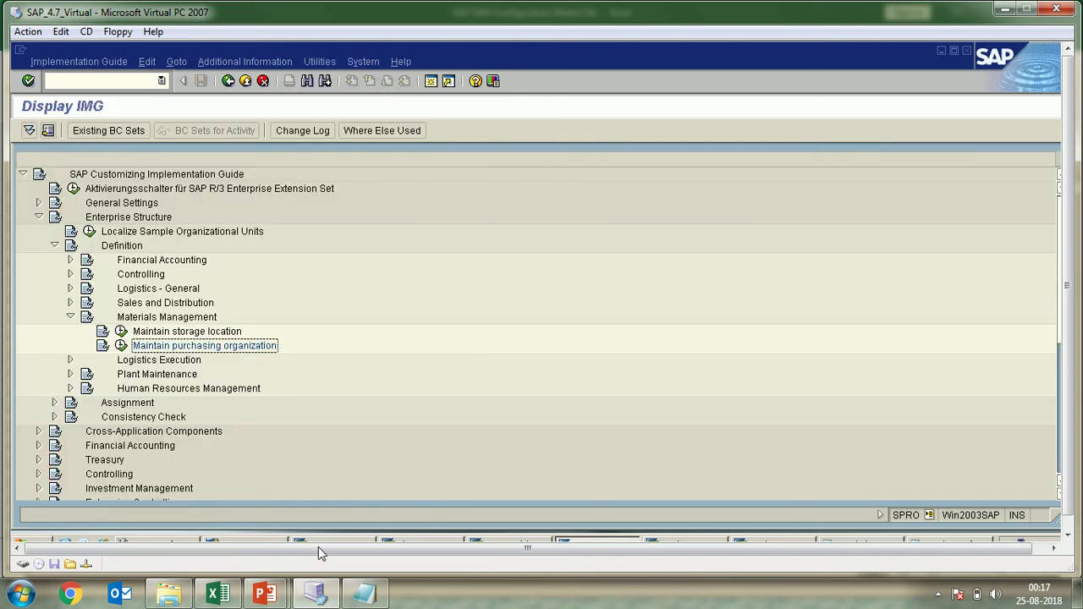
Step: Switch to the Excel configuration notes and look up the T-code for Purchase Group in the Enterprise Structure list
{"action": "left_click", "coordinate": [218, 595]}
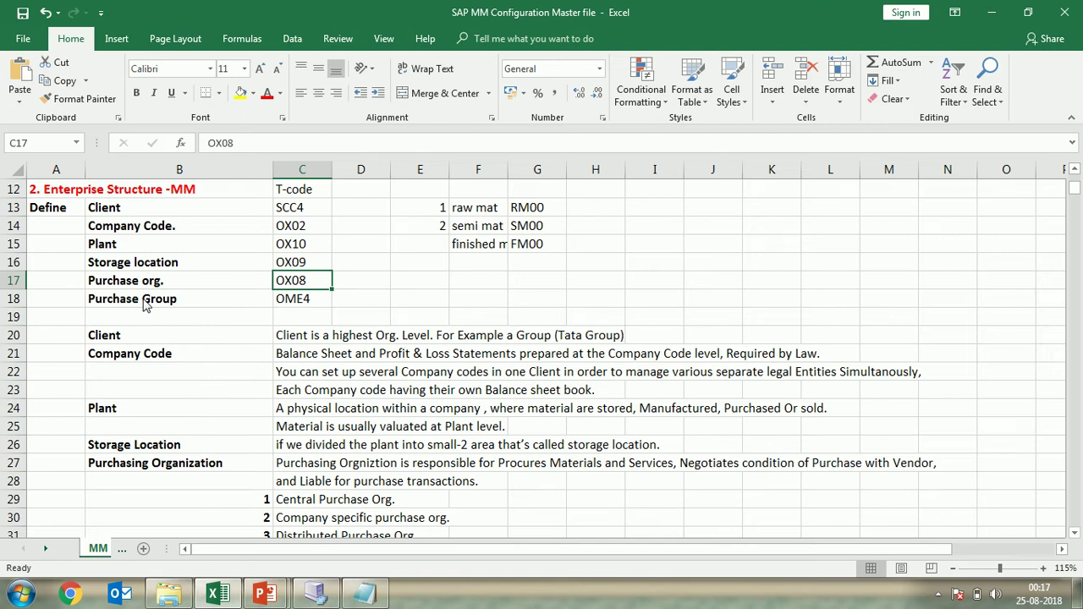
{"action": "left_click", "coordinate": [182, 301]}
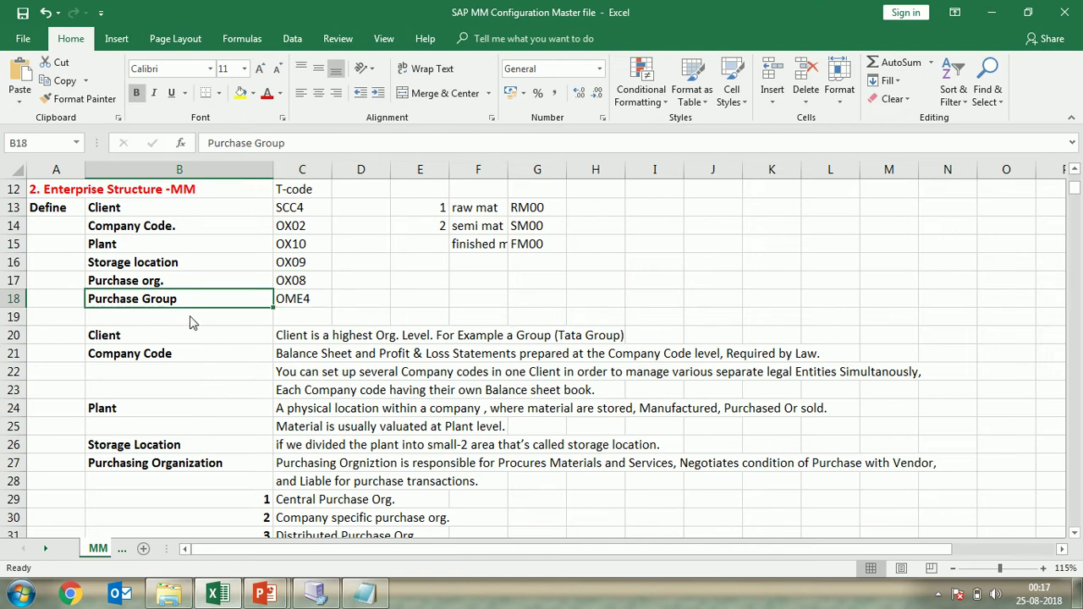
{"action": "double_click", "coordinate": [140, 303]}
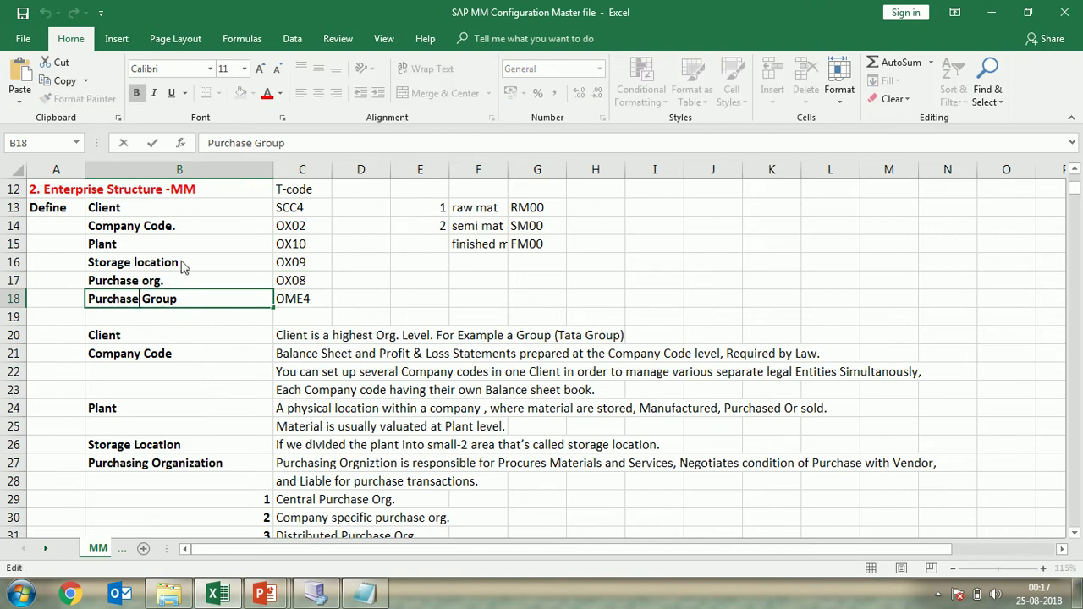
{"action": "left_click", "coordinate": [294, 307]}
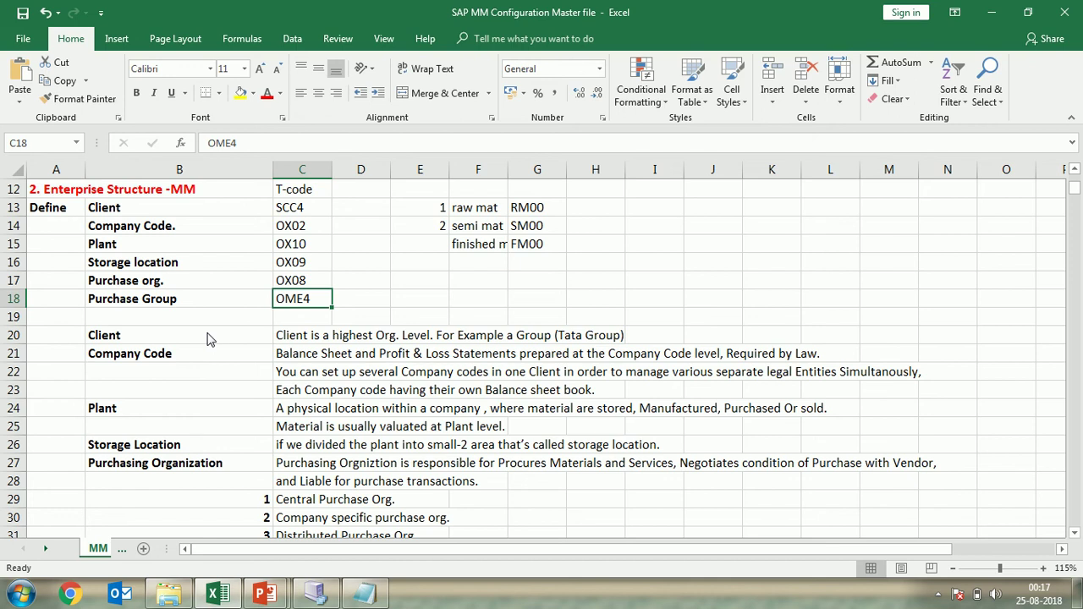
Step: Locate the Purchasing Organization and Purchasing Groups definitions in the notes to compare them
{"action": "scroll", "coordinate": [211, 338], "scroll_direction": "down", "scroll_amount": 3}
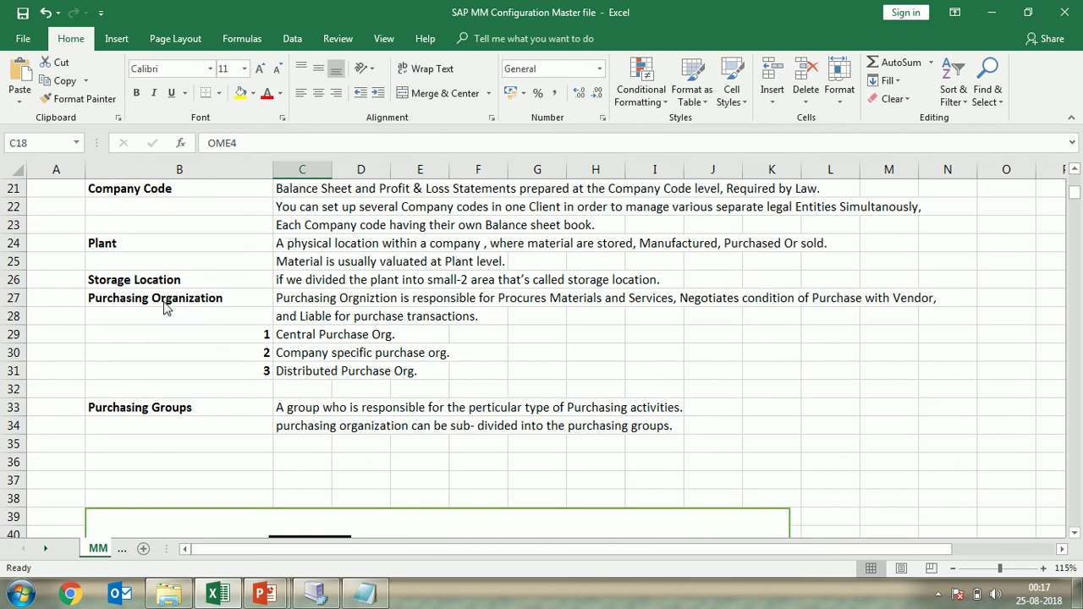
{"action": "left_click", "coordinate": [167, 308]}
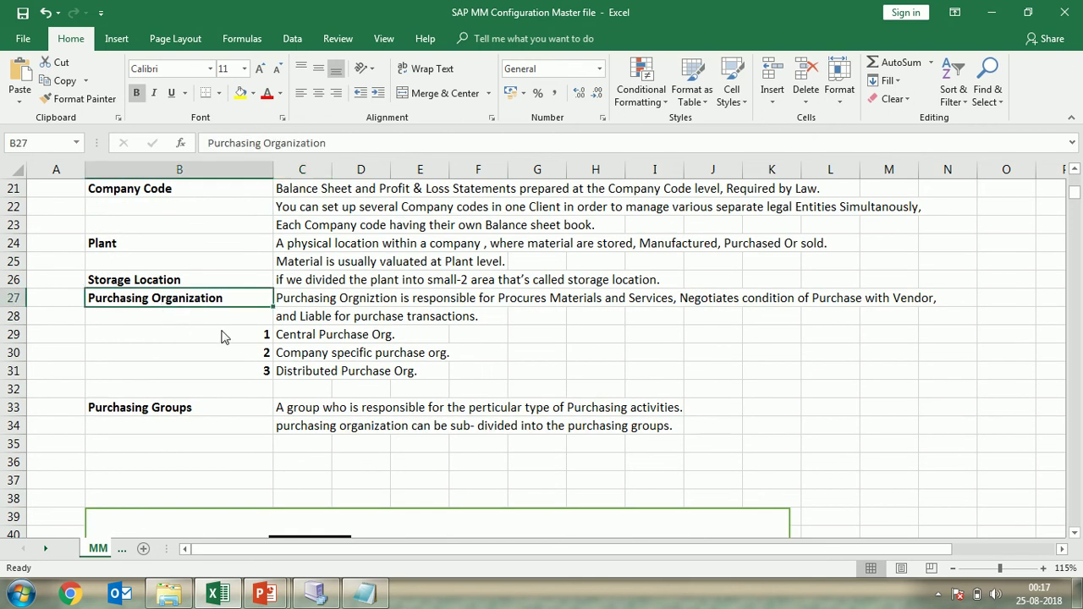
{"action": "left_click", "coordinate": [223, 412]}
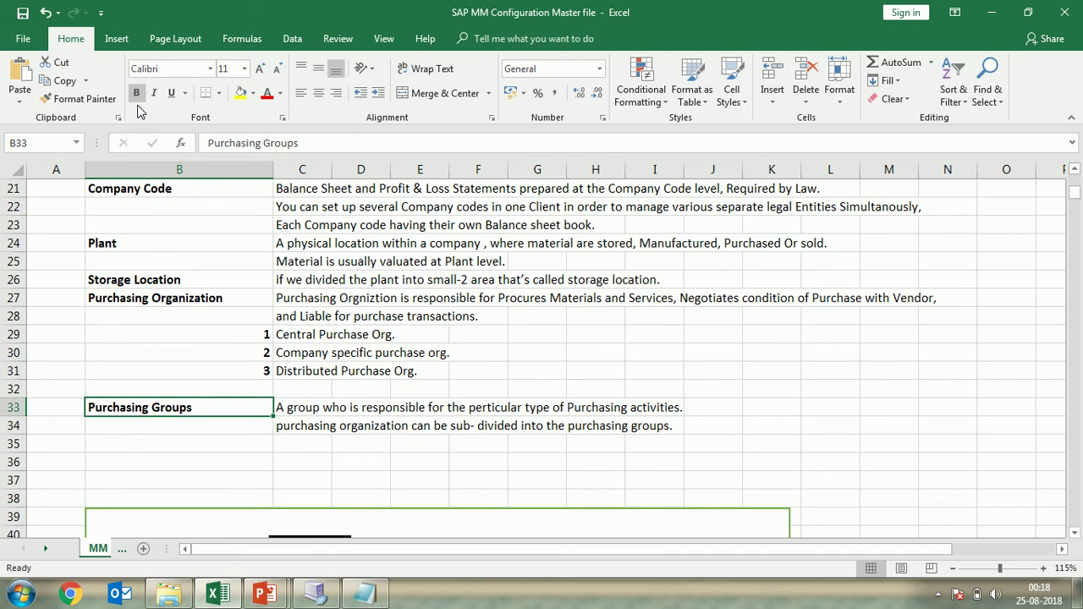
Step: Switch to the Notepad examples and remove the extra blank lines above the Purchase org - 1300 line
{"action": "left_click", "coordinate": [365, 594]}
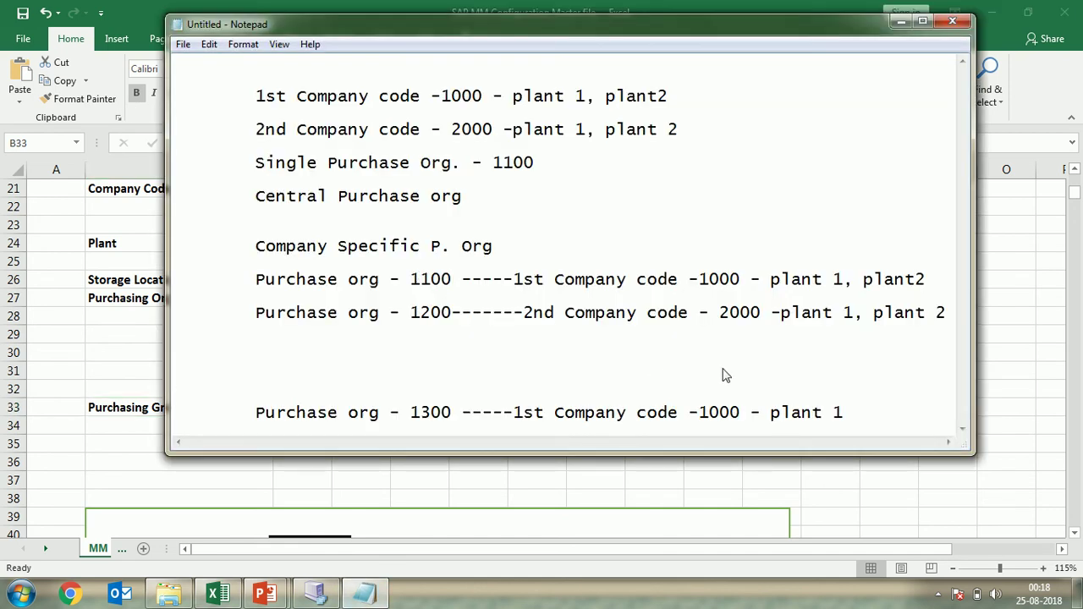
{"action": "key", "text": "ctrl+z"}
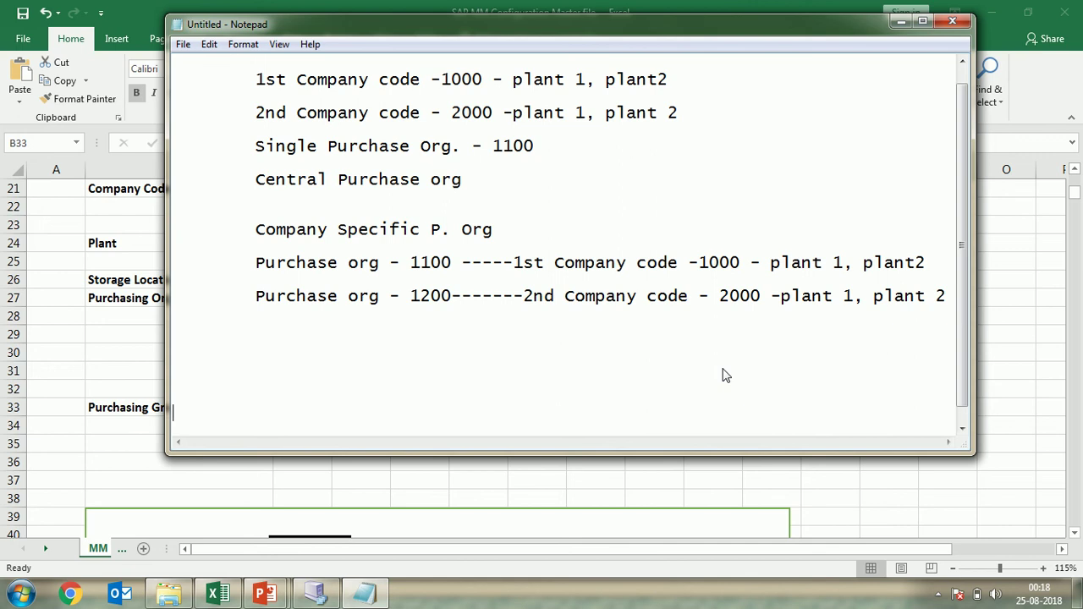
{"action": "key", "text": "ctrl+z"}
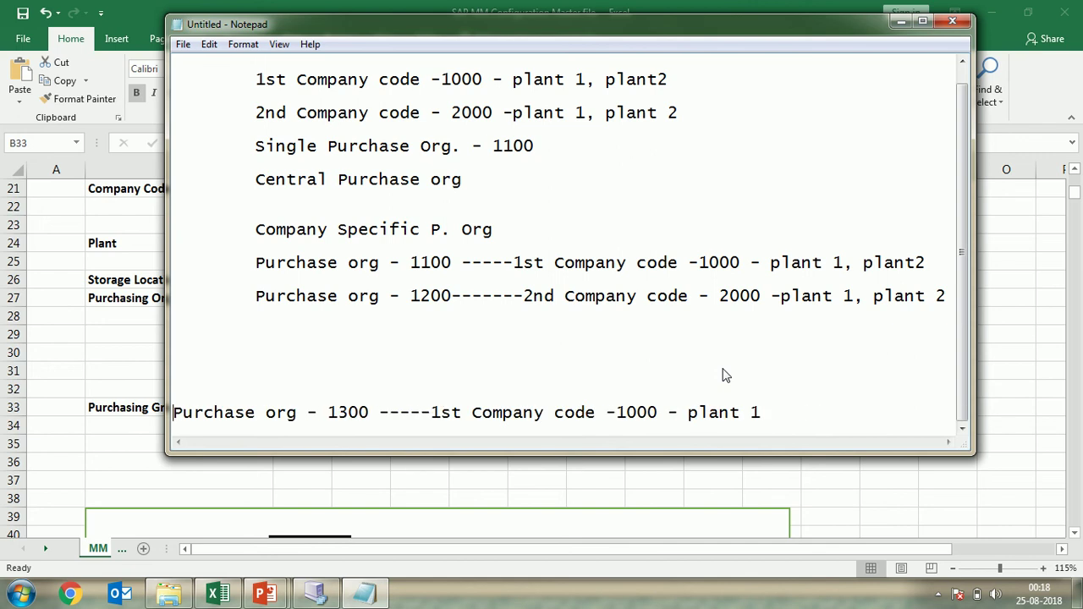
{"action": "key", "text": "ctrl+z"}
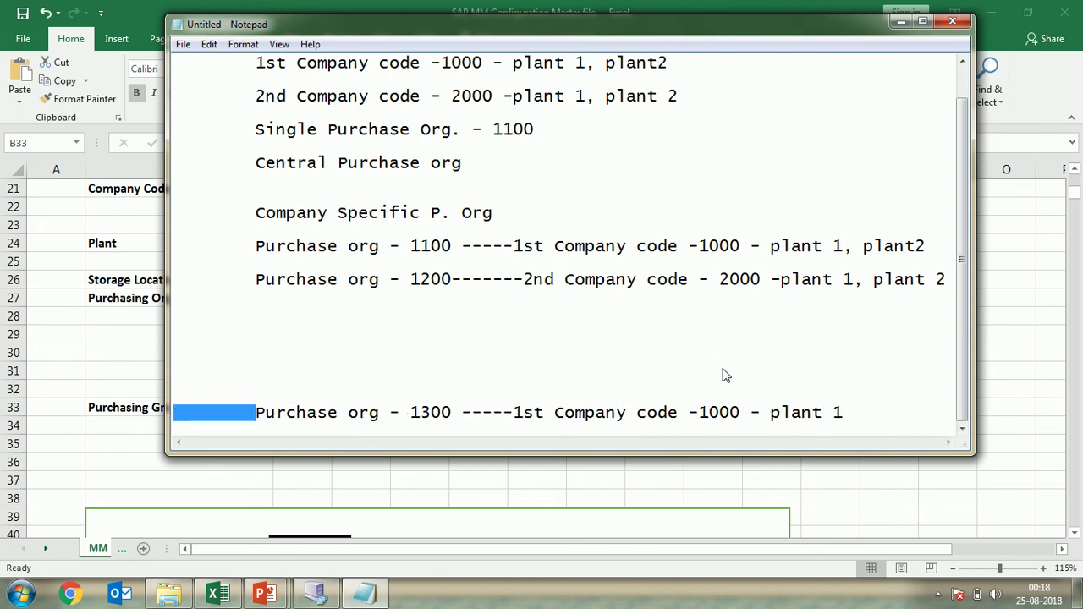
{"action": "left_click", "coordinate": [444, 330]}
{"action": "key", "text": "BackSpace"}
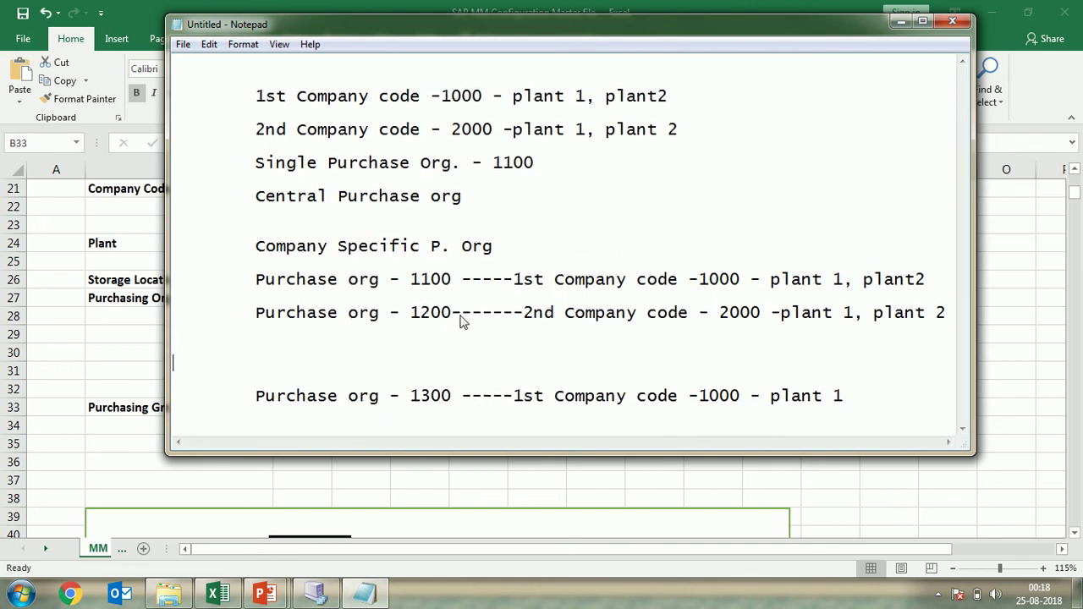
{"action": "key", "text": "BackSpace"}
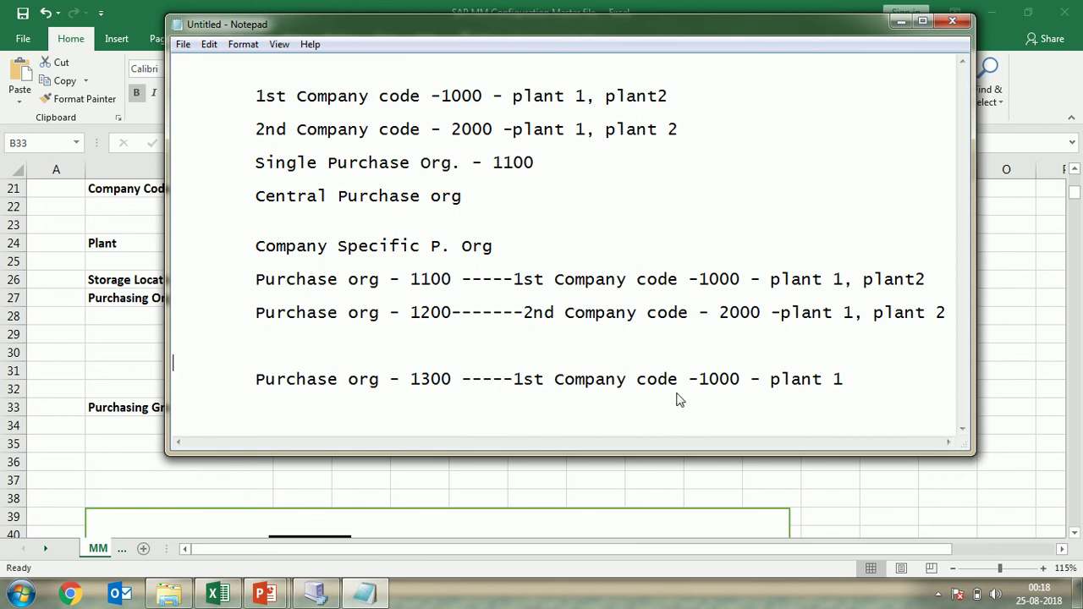
Step: Add several blank lines below the Purchase org - 1300 line and write "storage location - RM00,SF00,FM00"
{"action": "key", "text": "Return"}
{"action": "key", "text": "Return"}
{"action": "key", "text": "Return"}
{"action": "key", "text": "Return"}
{"action": "key", "text": "Return"}
{"action": "key", "text": "Return"}
{"action": "key", "text": "Return"}
{"action": "key", "text": "Return"}
{"action": "key", "text": "Return"}
{"action": "key", "text": "Return"}
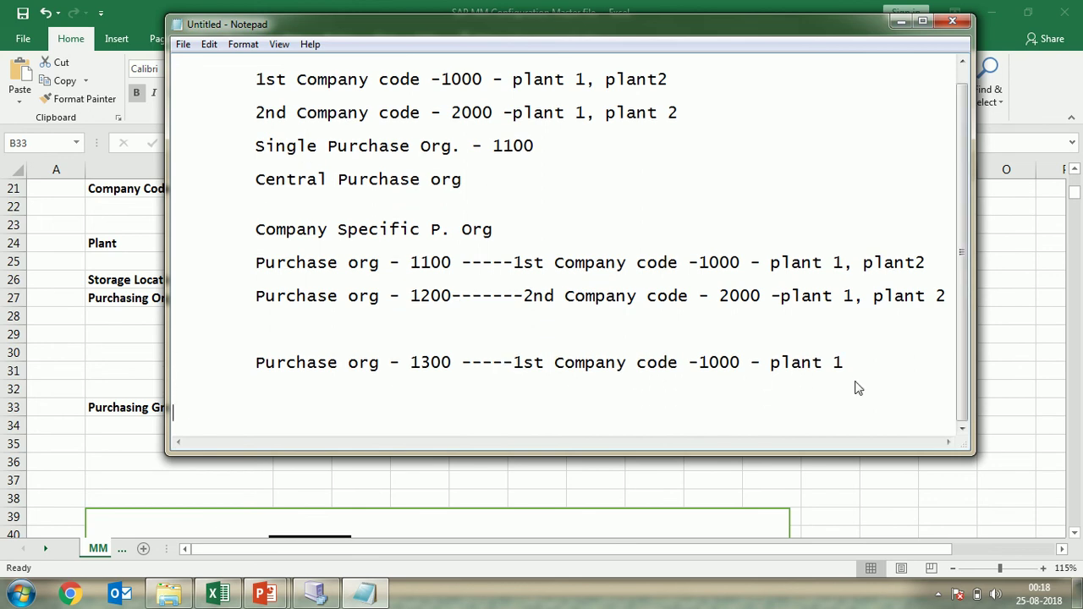
{"action": "key", "text": "Return"}
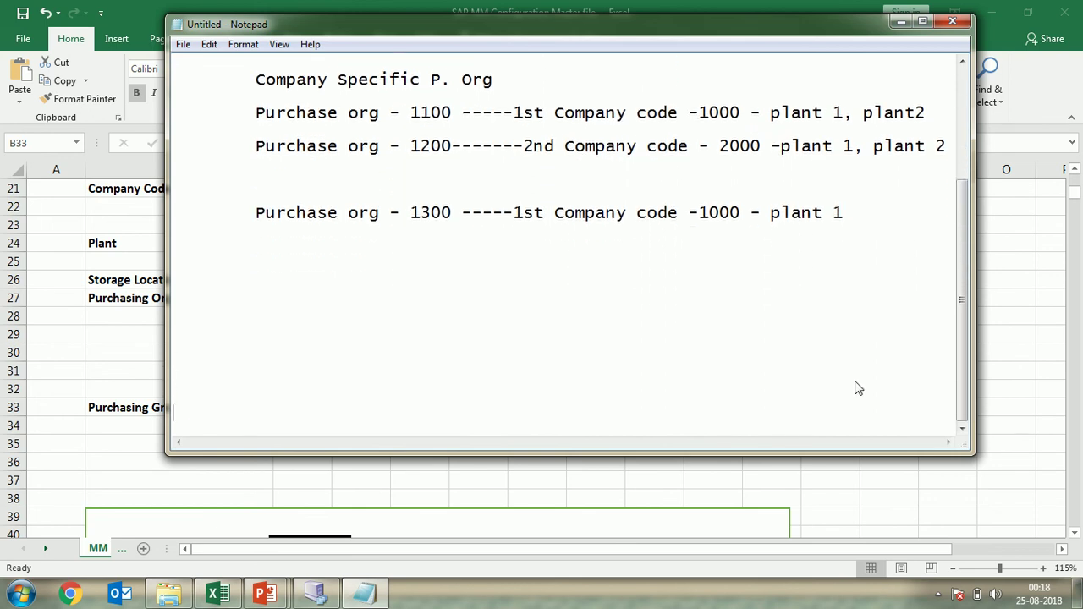
{"action": "key", "text": "BackSpace"}
{"action": "type", "text": "storage location"}
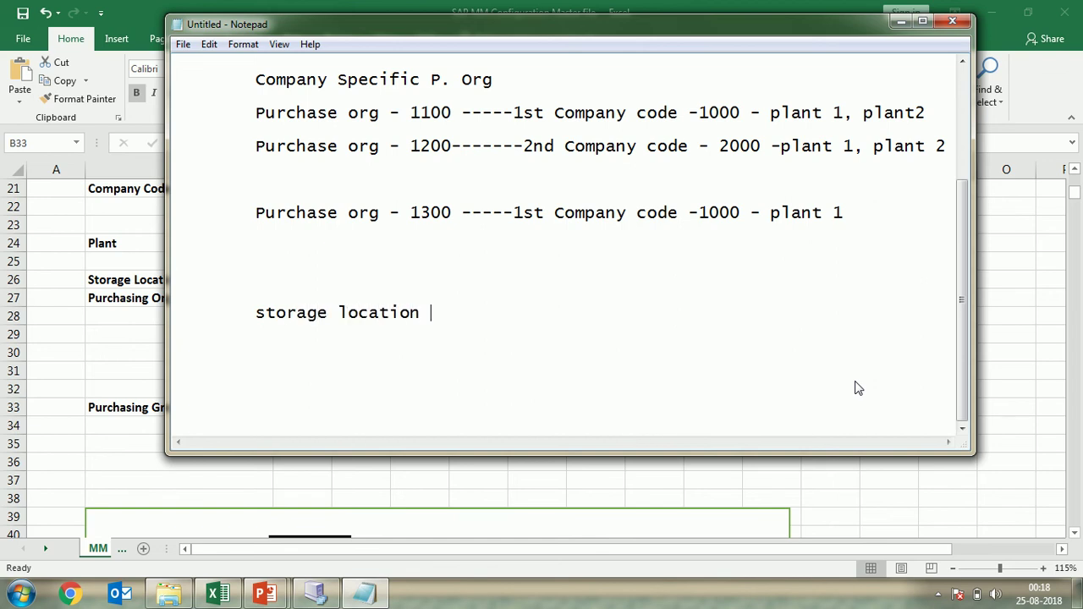
{"action": "type", "text": " - RM00,SF00,"}
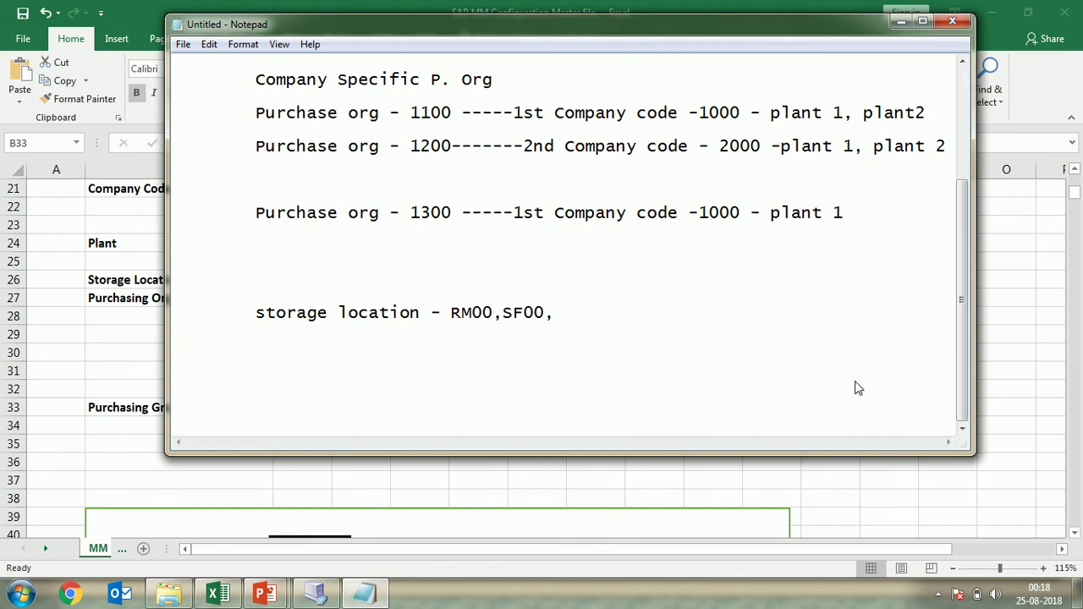
{"action": "type", "text": "FM00"}
{"action": "key", "text": "Return"}
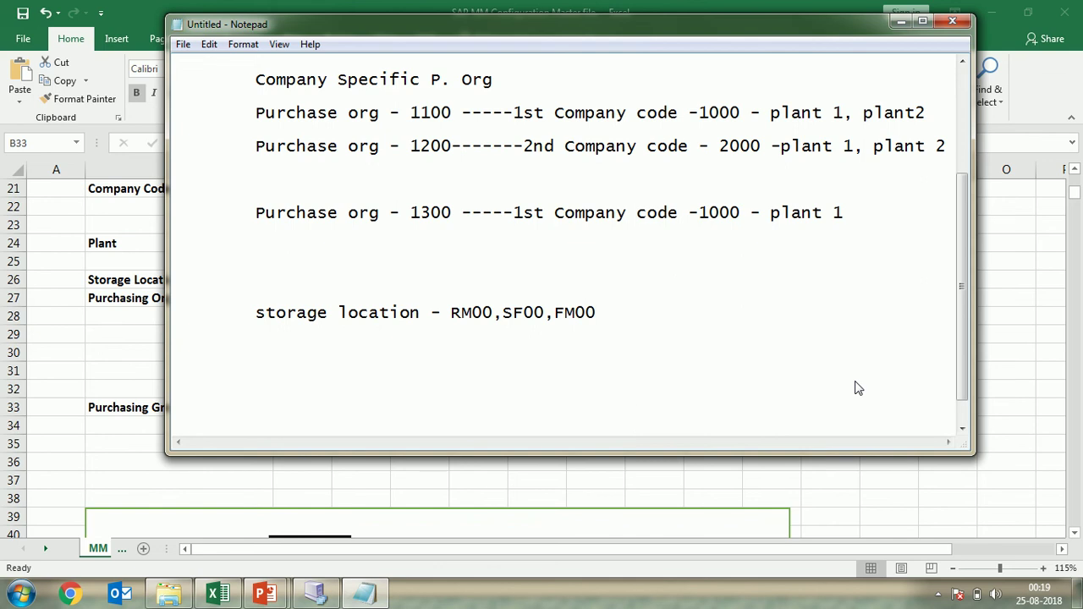
Step: Write the line "Purchase org - sub-divided into group --- purchasing groups" below the storage location line
{"action": "type", "text": "Purchase o"}
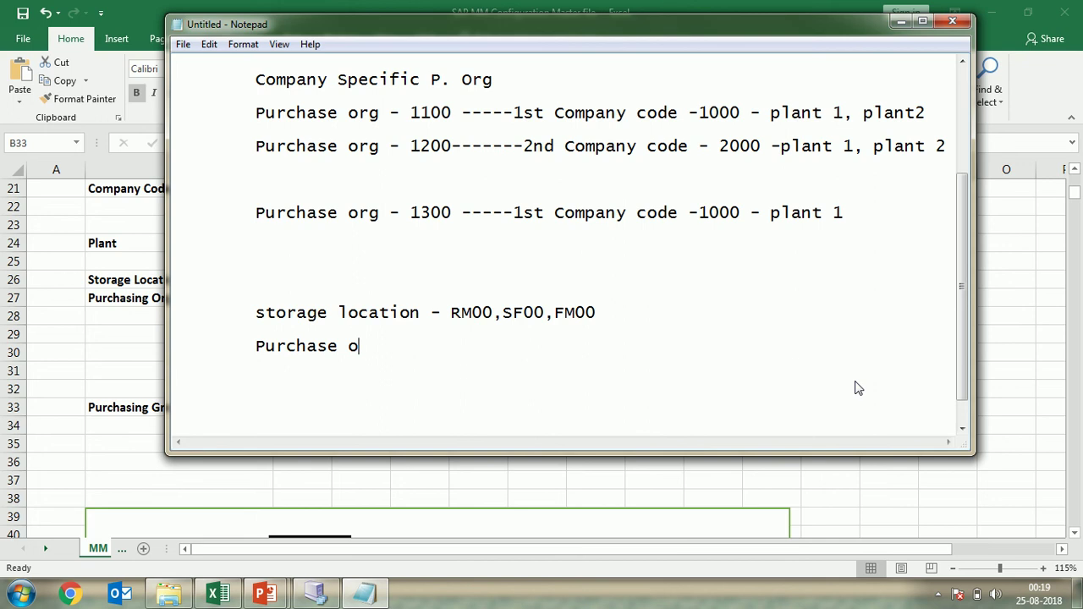
{"action": "type", "text": "rg - sub-divide"}
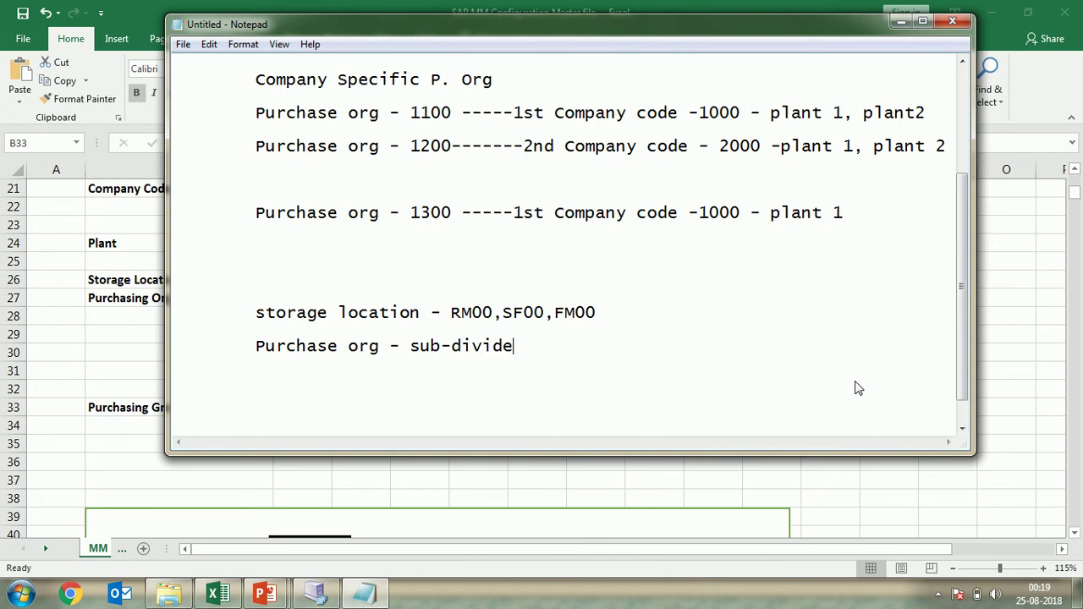
{"action": "type", "text": "d into group"}
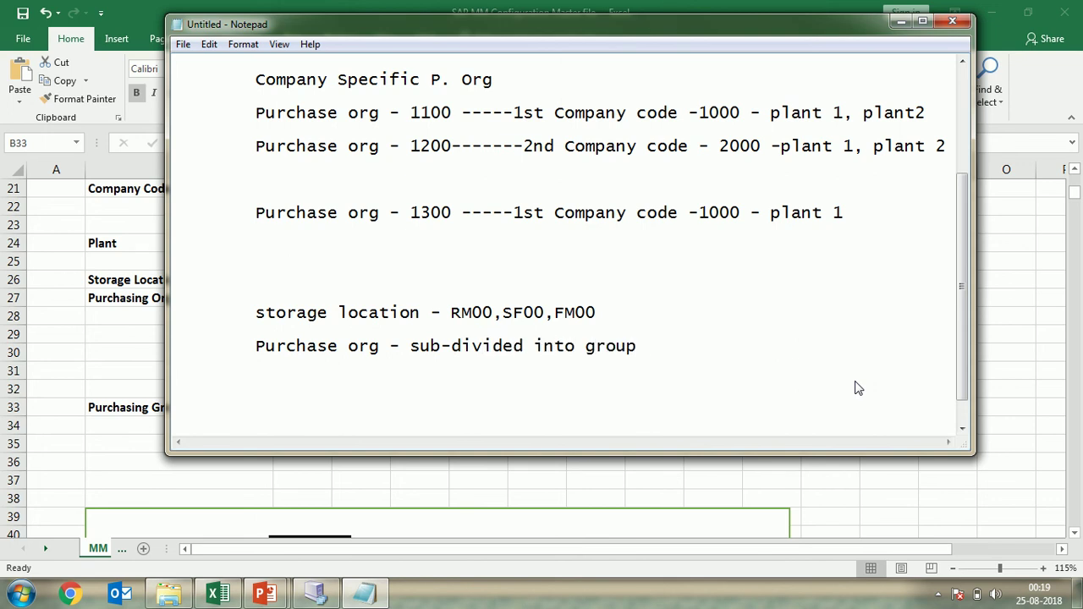
{"action": "type", "text": " --- pur"}
{"action": "key", "text": "alt"}
{"action": "key", "text": "Escape"}
{"action": "type", "text": "ha"}
{"action": "key", "text": "BackSpace"}
{"action": "key", "text": "BackSpace"}
{"action": "type", "text": "chasing grous"}
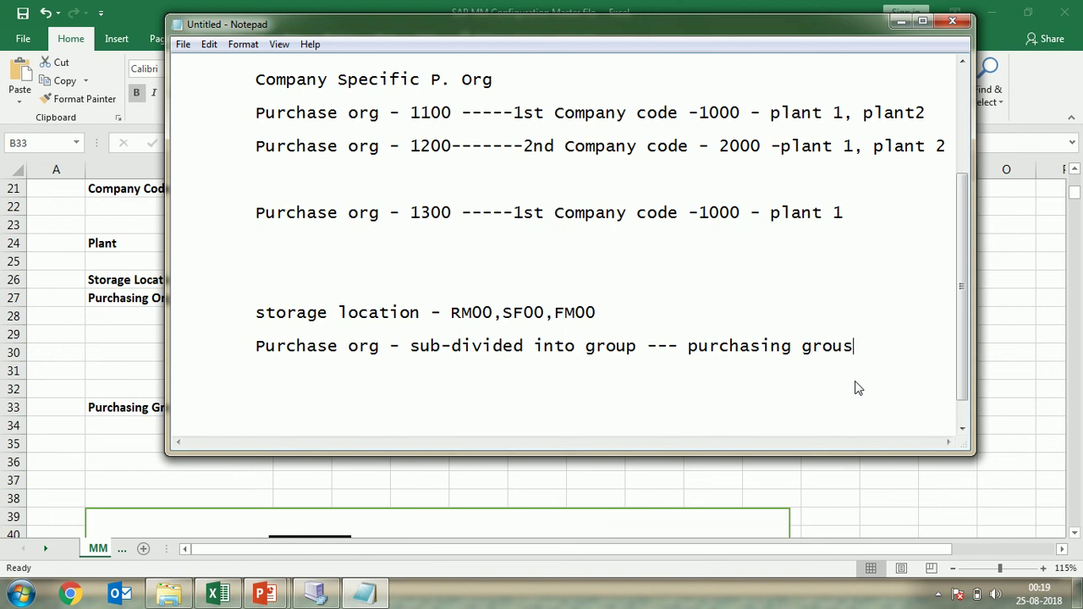
{"action": "key", "text": "BackSpace"}
{"action": "type", "text": "ps"}
{"action": "key", "text": "Return"}
Step: Add the example line "1st purch. group -----rm00" below the purchasing groups line
{"action": "key", "text": "Tab"}
{"action": "key", "text": "Tab"}
{"action": "key", "text": "BackSpace"}
{"action": "key", "text": "BackSpace"}
{"action": "type", "text": "1st"}
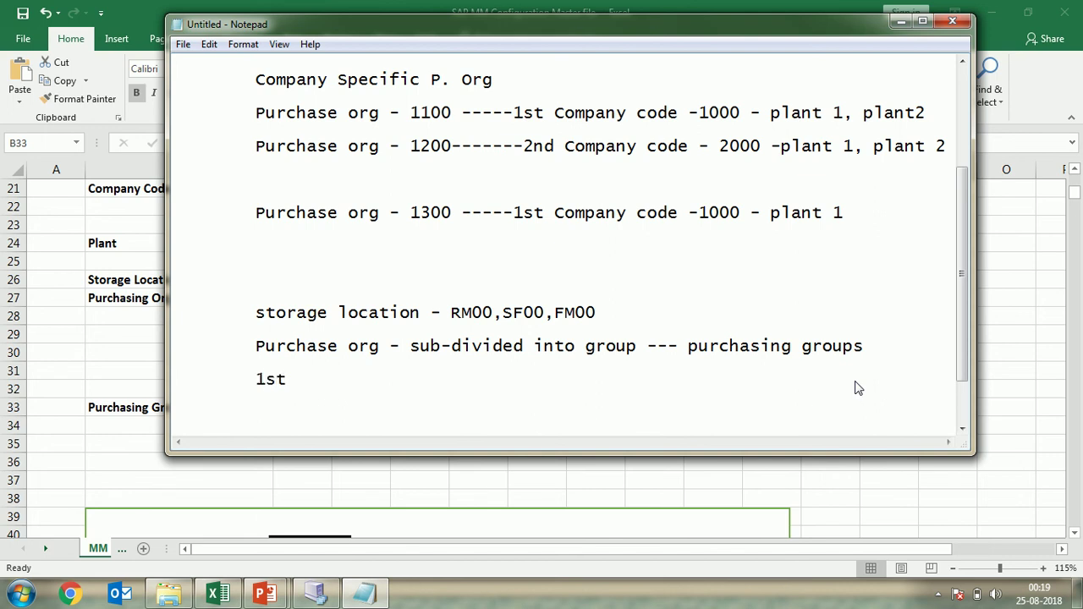
{"action": "type", "text": " purch. group"}
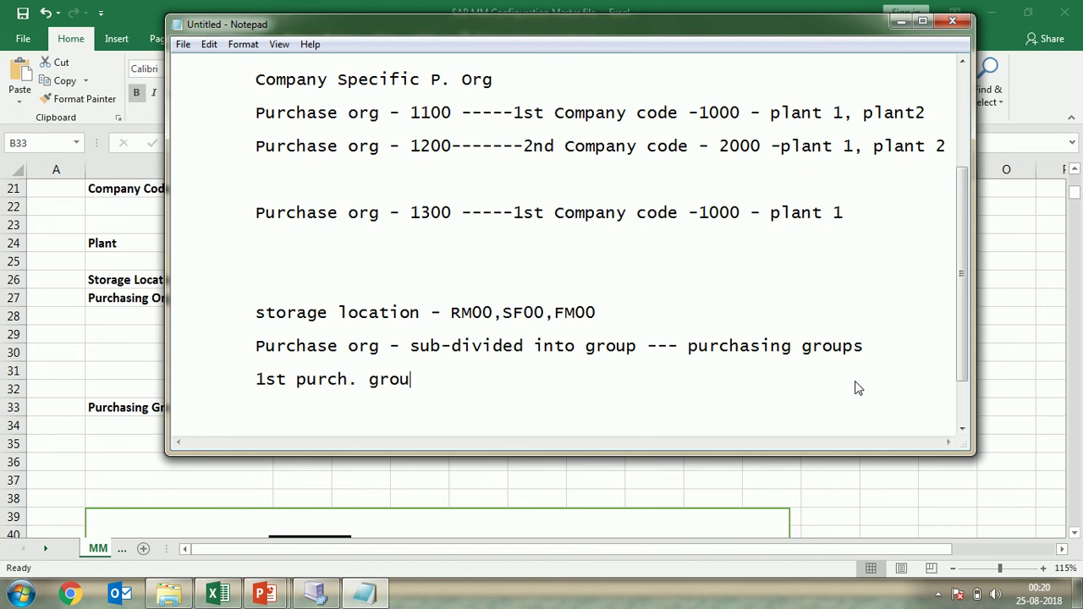
{"action": "type", "text": "-----rm00"}
{"action": "key", "text": "Return"}
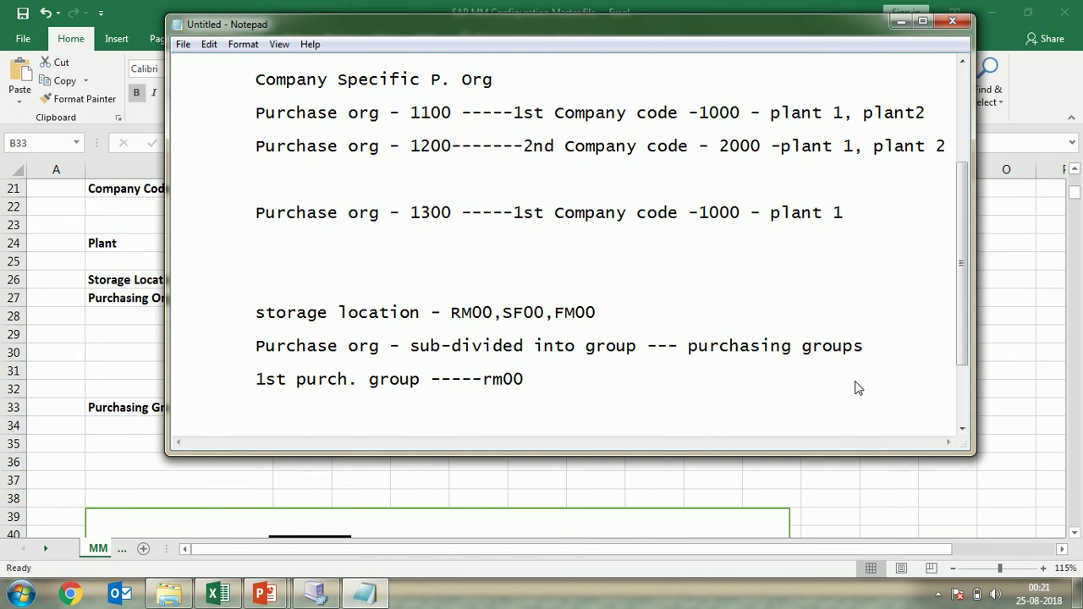
Step: Add the example line "2nd purch. group -----SF00" below the first group and highlight it briefly
{"action": "type", "text": "2nd purch. g"}
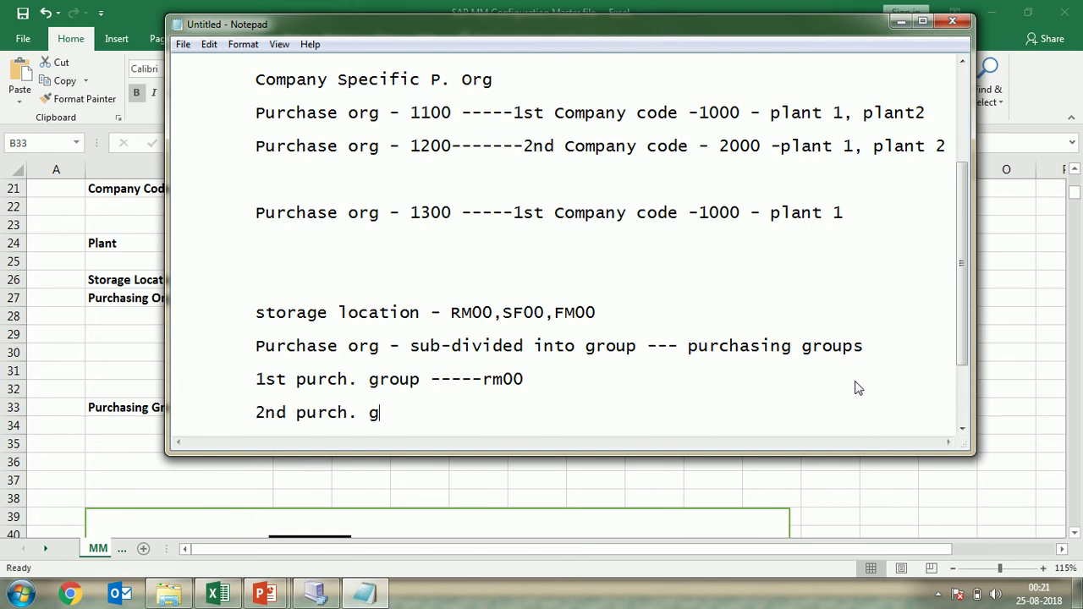
{"action": "type", "text": "roup -----SF00"}
{"action": "left_click_drag", "start_coordinate": [258, 416], "coordinate": [535, 412]}
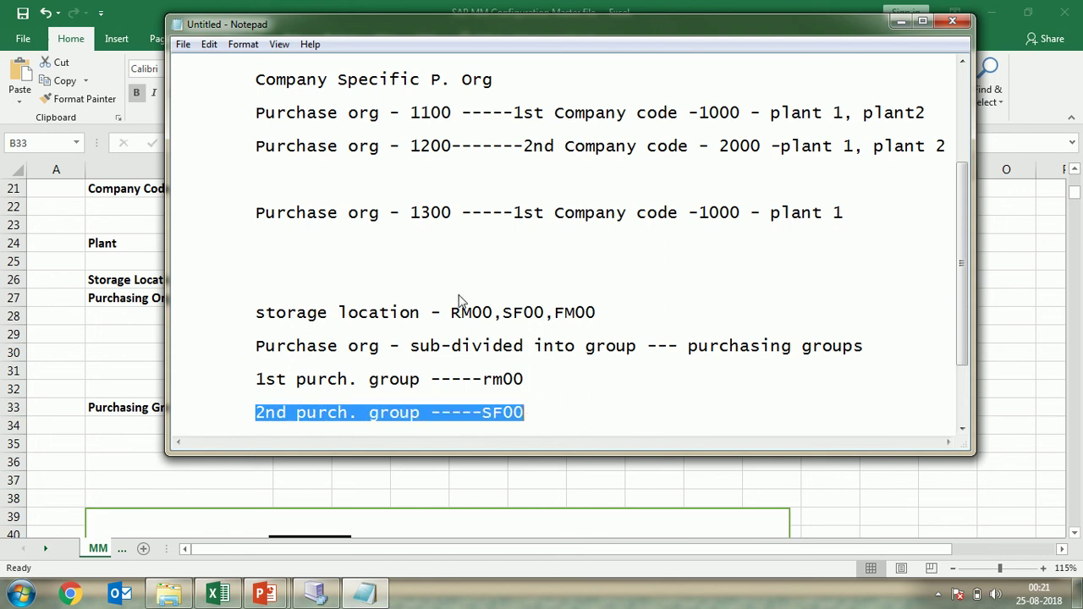
{"action": "left_click", "coordinate": [550, 411]}
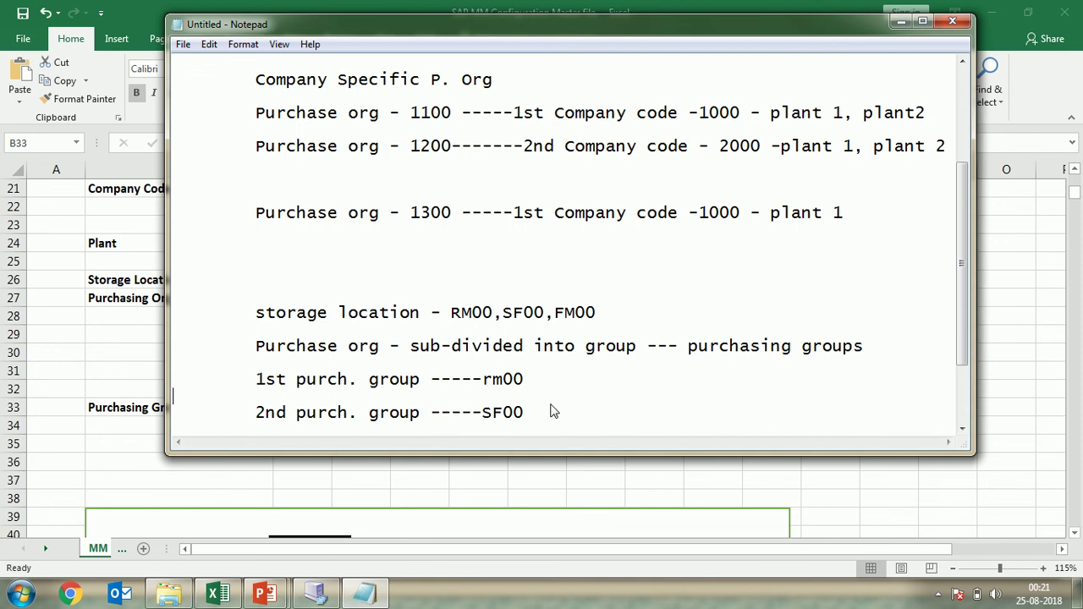
Step: Write the question "What is the purpose of grouping the Purchase org." on a new line below the second group
{"action": "key", "text": "Return"}
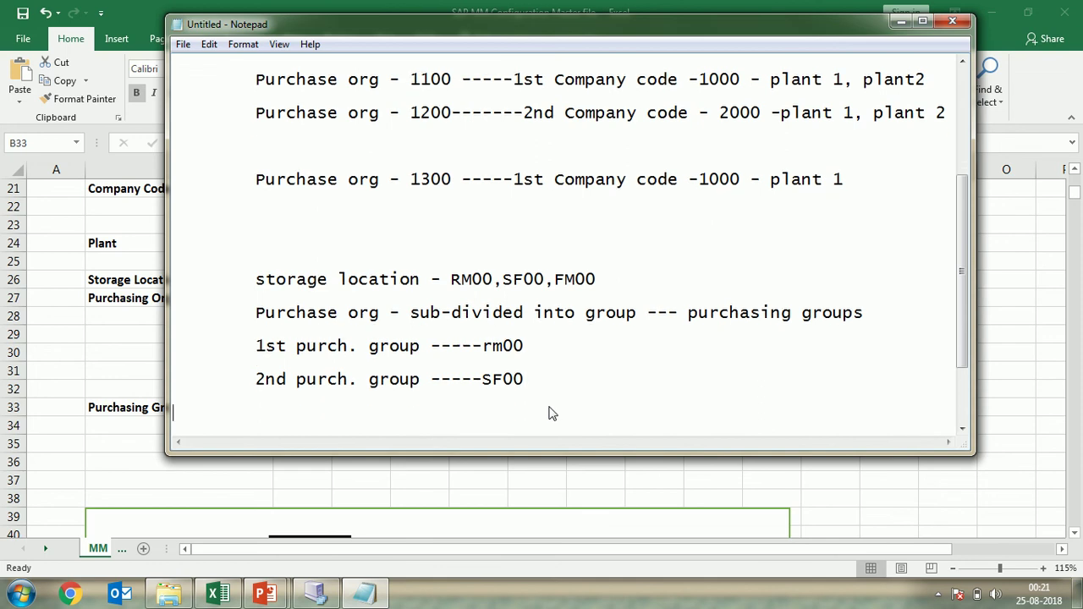
{"action": "type", "text": "What is the u"}
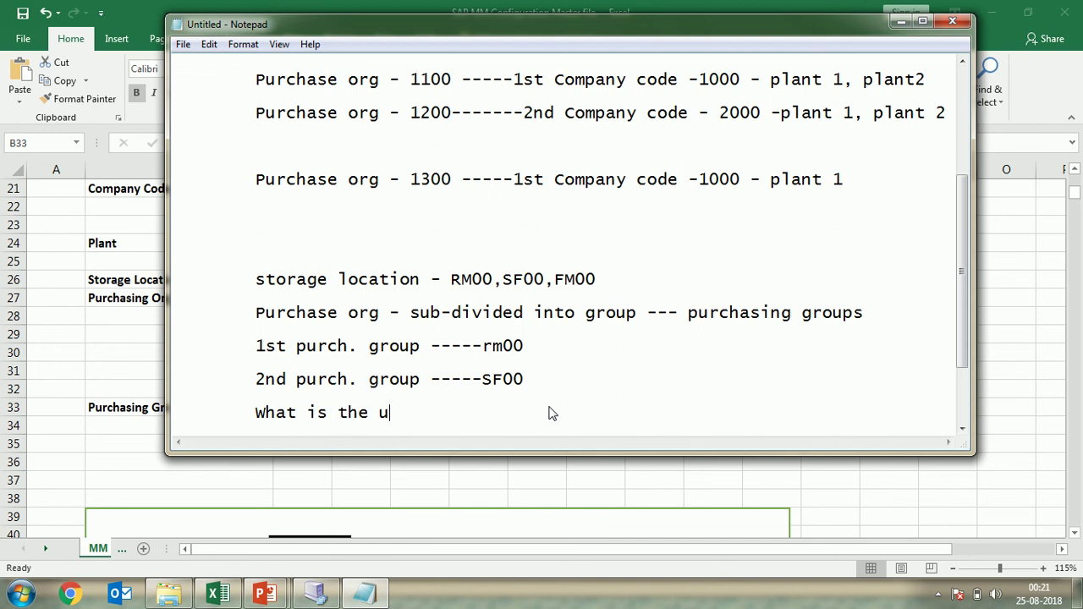
{"action": "key", "text": "BackSpace"}
{"action": "type", "text": "purpose of gro"}
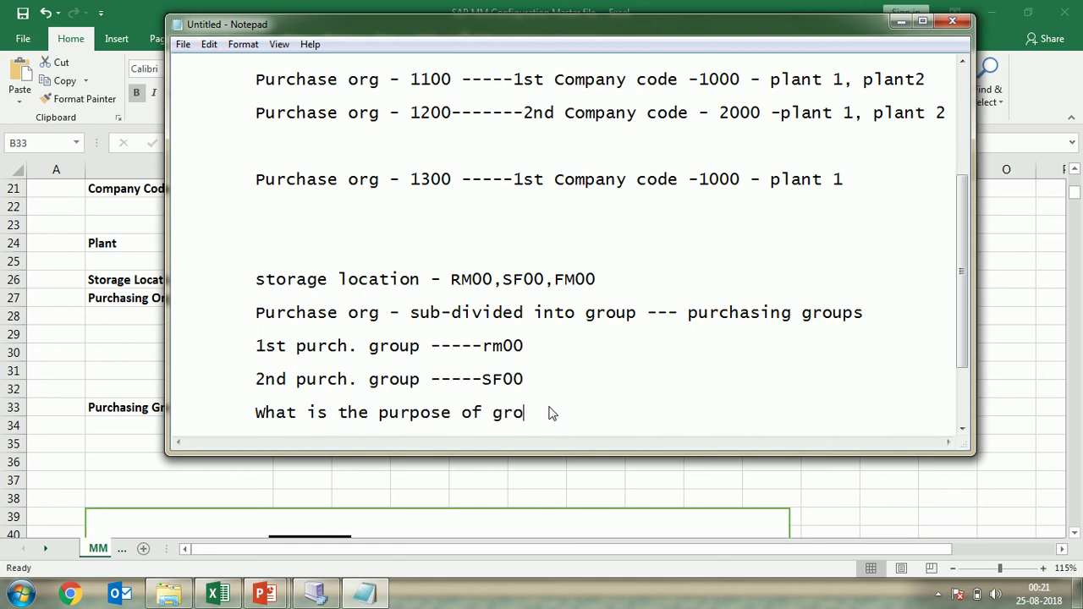
{"action": "type", "text": "uping the Purchase org"}
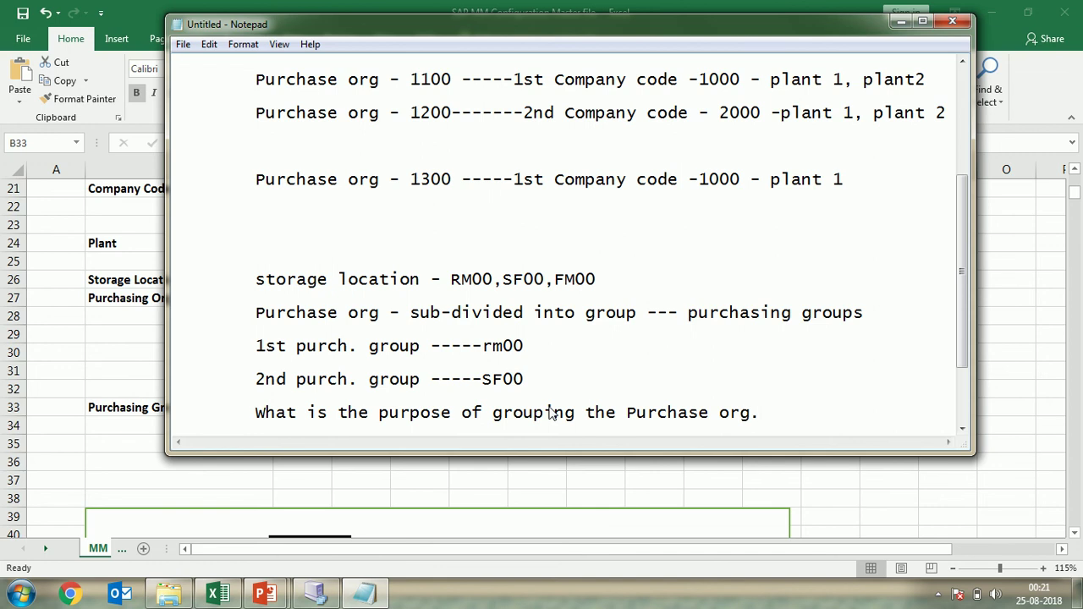
{"action": "type", "text": "."}
{"action": "key", "text": "Return"}
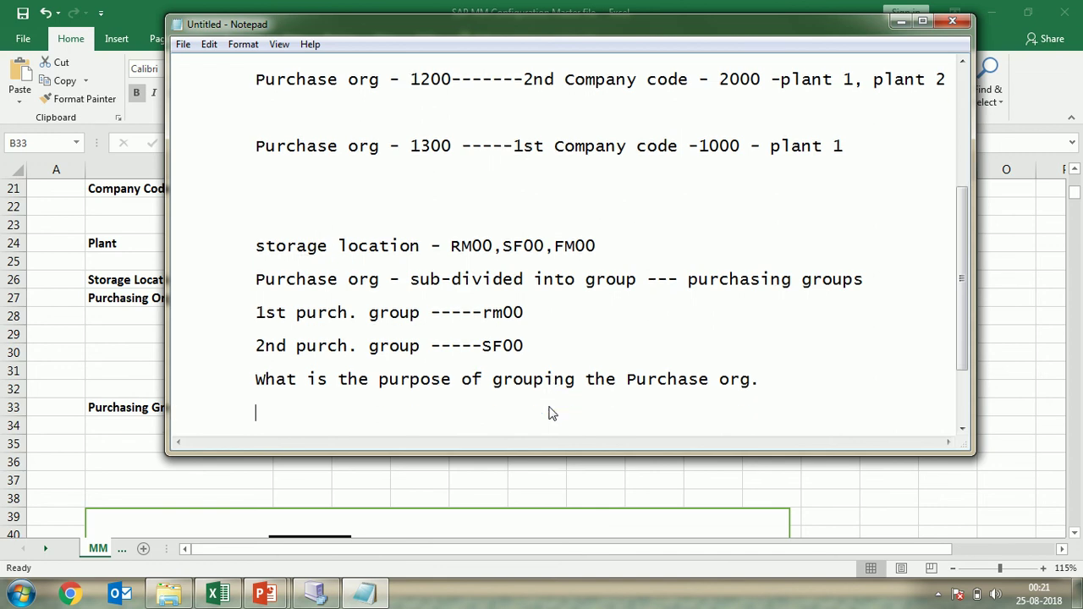
Step: Write the first answer point, "1. we can anaylsis the performance of that particular group", below the question
{"action": "type", "text": "1. we can an"}
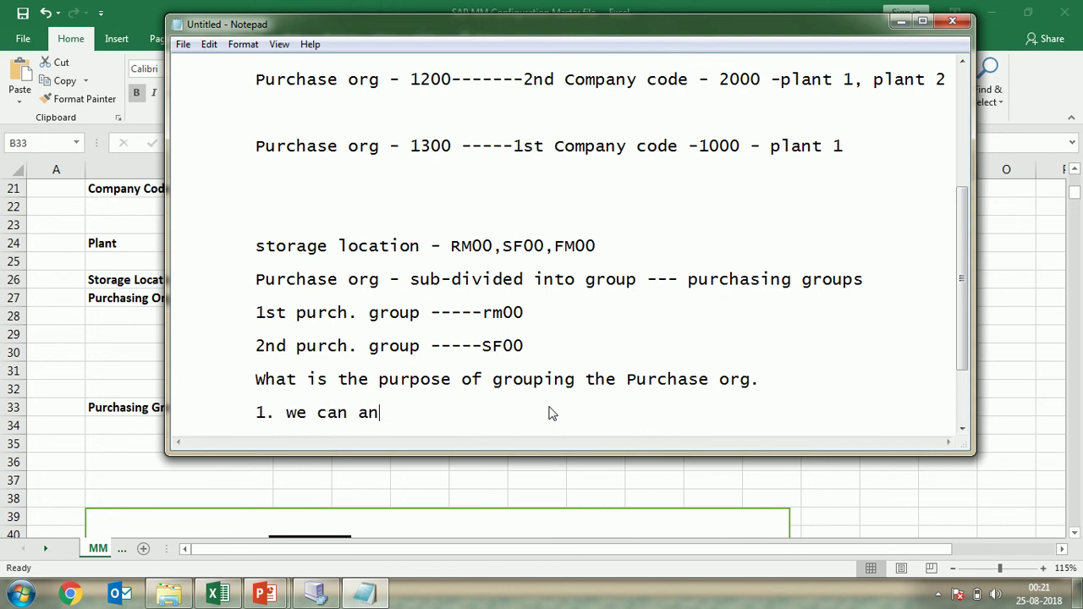
{"action": "type", "text": "aylis"}
{"action": "key", "text": "BackSpace"}
{"action": "key", "text": "BackSpace"}
{"action": "type", "text": "sis the"}
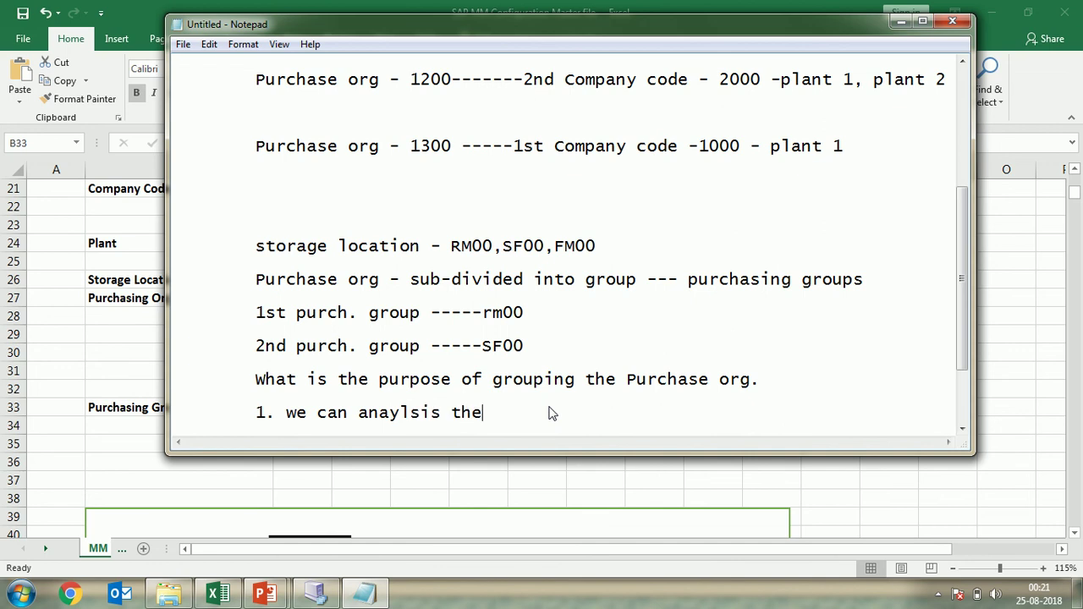
{"action": "type", "text": " performance fo"}
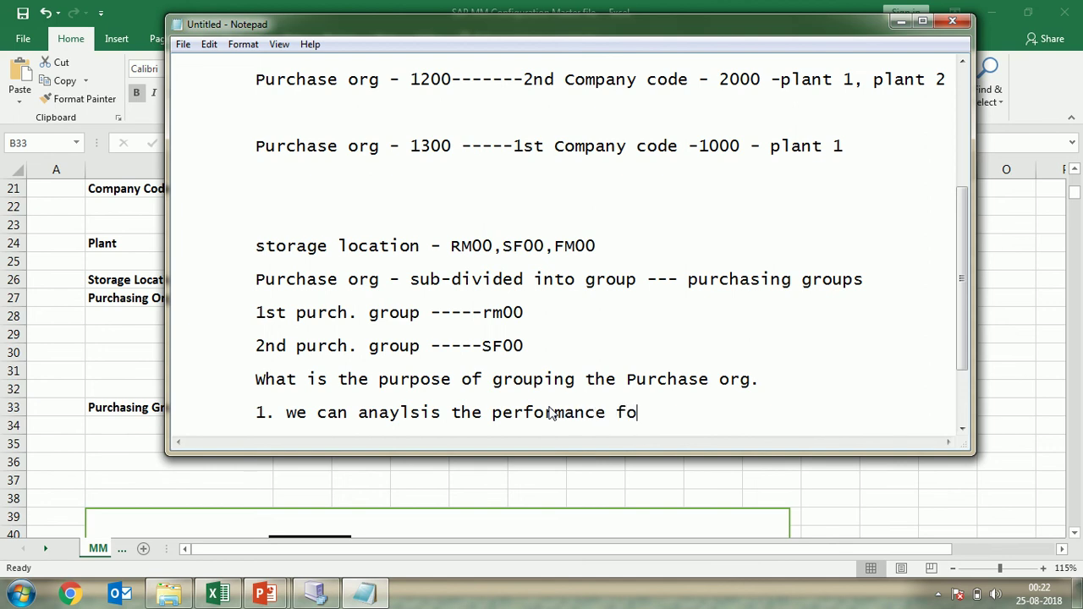
{"action": "key", "text": "BackSpace"}
{"action": "key", "text": "BackSpace"}
{"action": "key", "text": "BackSpace"}
{"action": "type", "text": "of that per"}
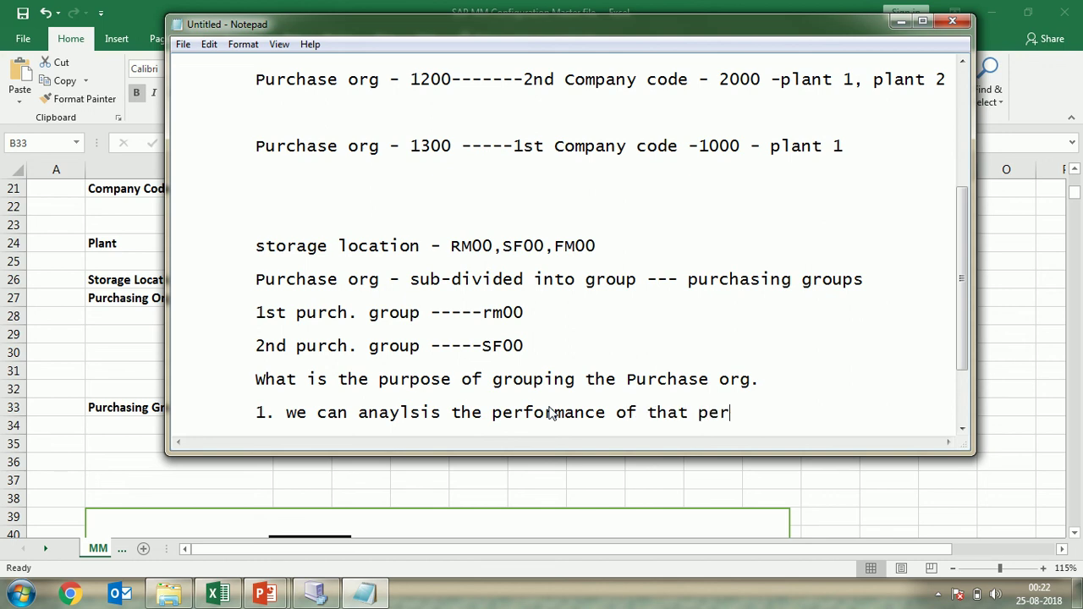
{"action": "type", "text": "tic"}
{"action": "key", "text": "BackSpace"}
{"action": "key", "text": "BackSpace"}
{"action": "key", "text": "BackSpace"}
{"action": "key", "text": "BackSpace"}
{"action": "key", "text": "BackSpace"}
{"action": "type", "text": "articular group"}
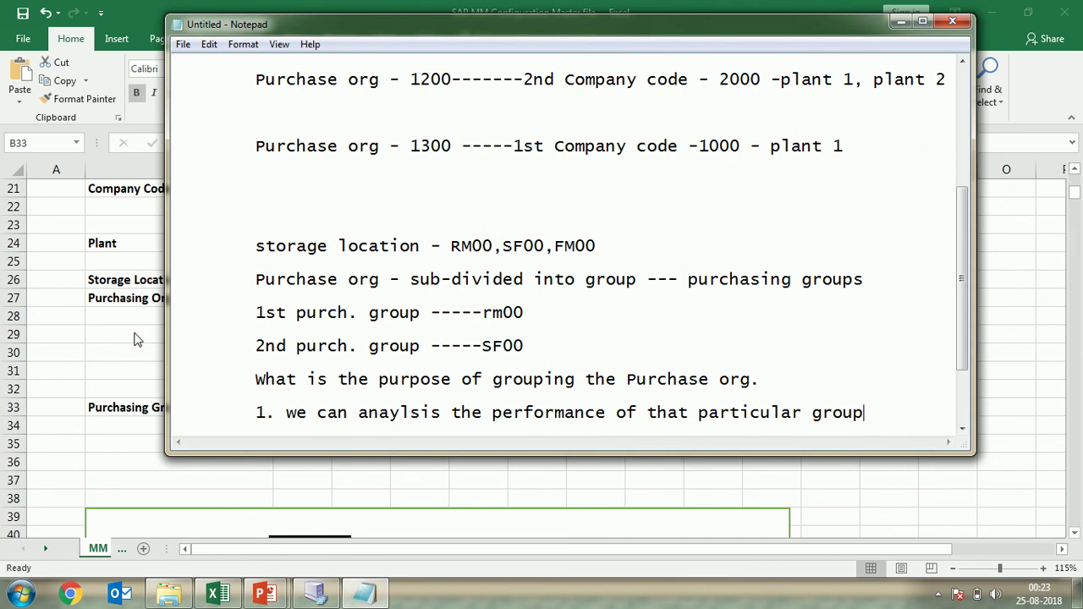
Step: Switch to the Excel configuration notes and look up the Purchase Group T-code in the Enterprise Structure list
{"action": "key", "text": "alt+Tab"}
{"action": "scroll", "coordinate": [217, 340], "scroll_direction": "up", "scroll_amount": 4}
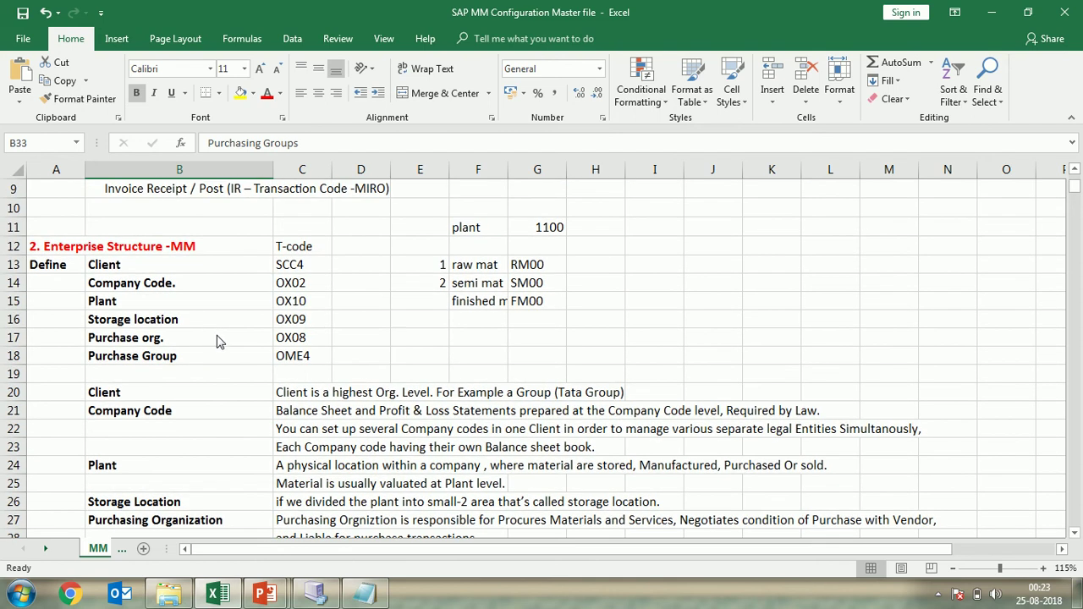
{"action": "left_click", "coordinate": [304, 360]}
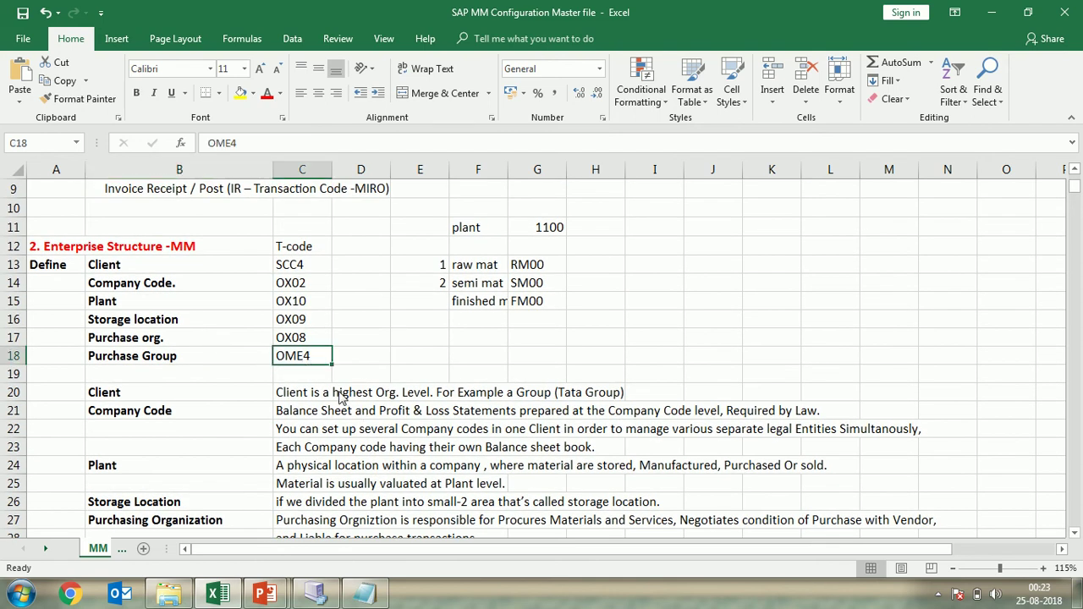
Step: Switch to the SAP system, leave the IMG display and open the purchasing groups overview with transaction OME4
{"action": "left_click", "coordinate": [315, 594]}
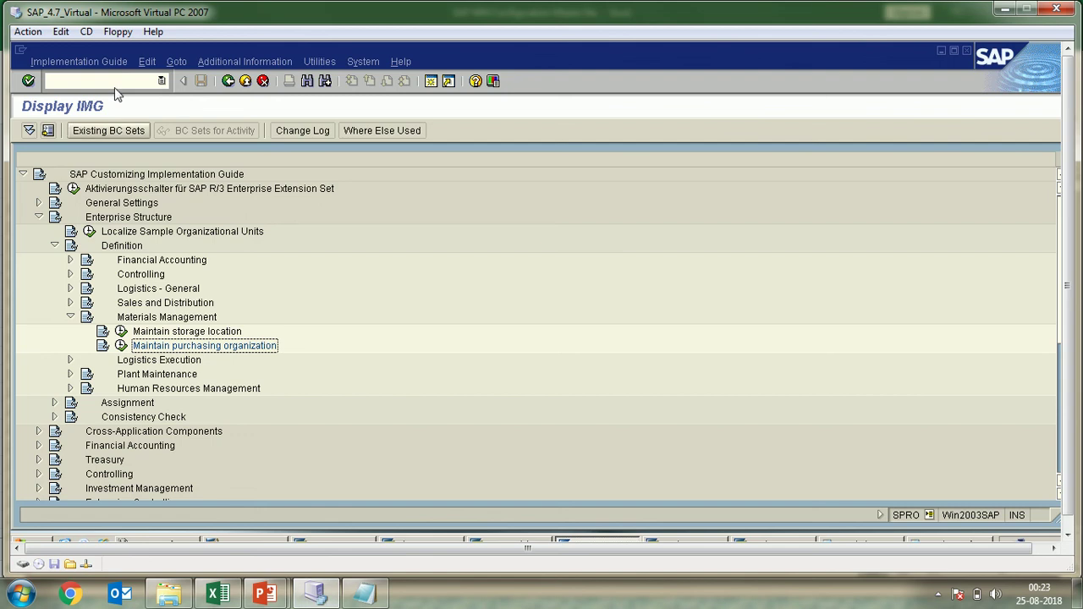
{"action": "type", "text": "/n"}
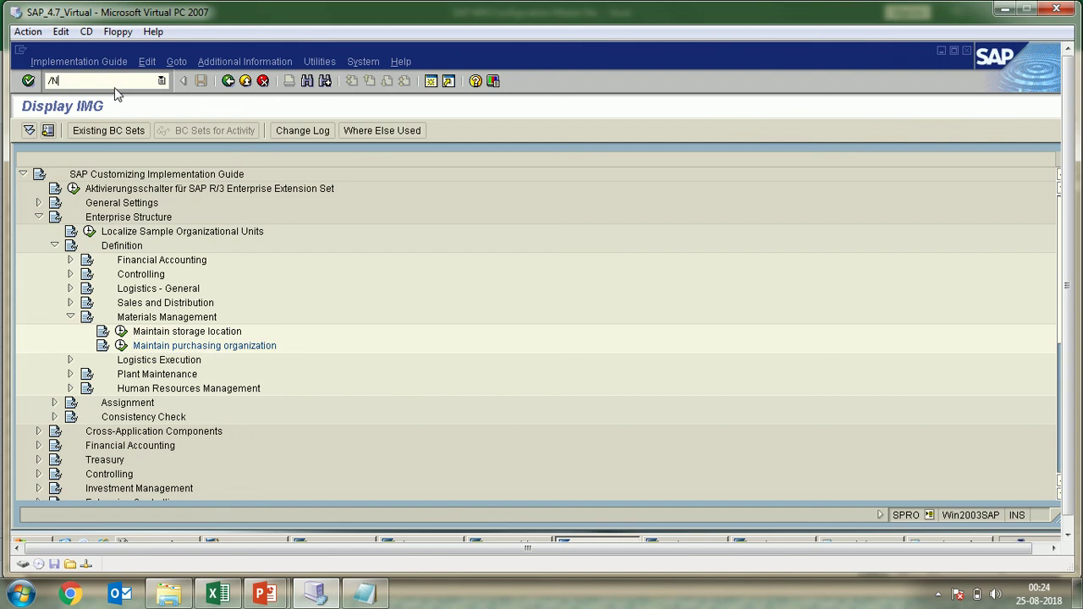
{"action": "key", "text": "Return"}
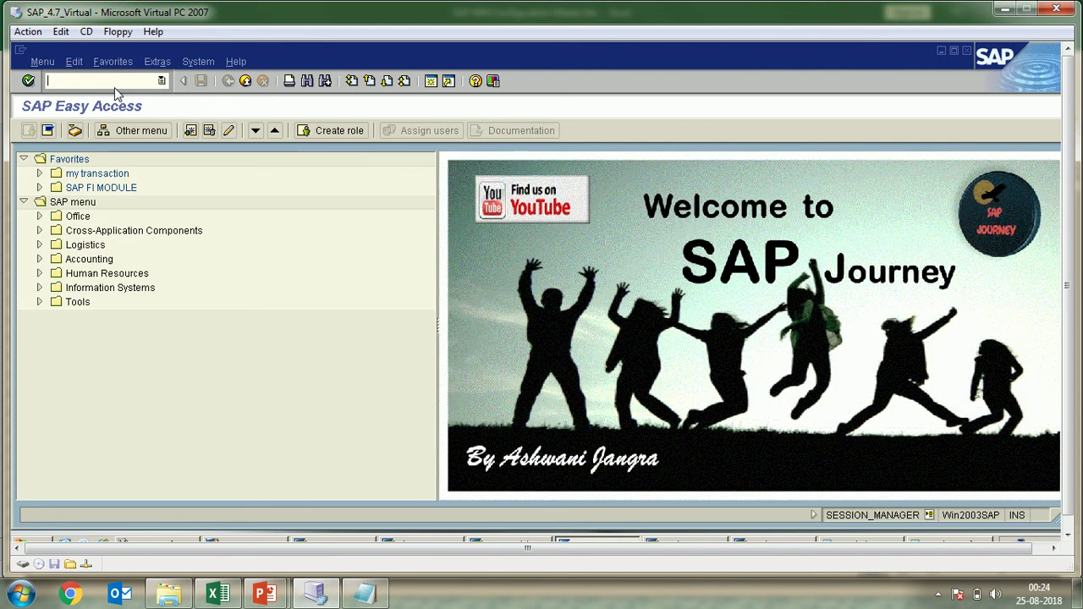
{"action": "type", "text": "OME4"}
{"action": "key", "text": "Return"}
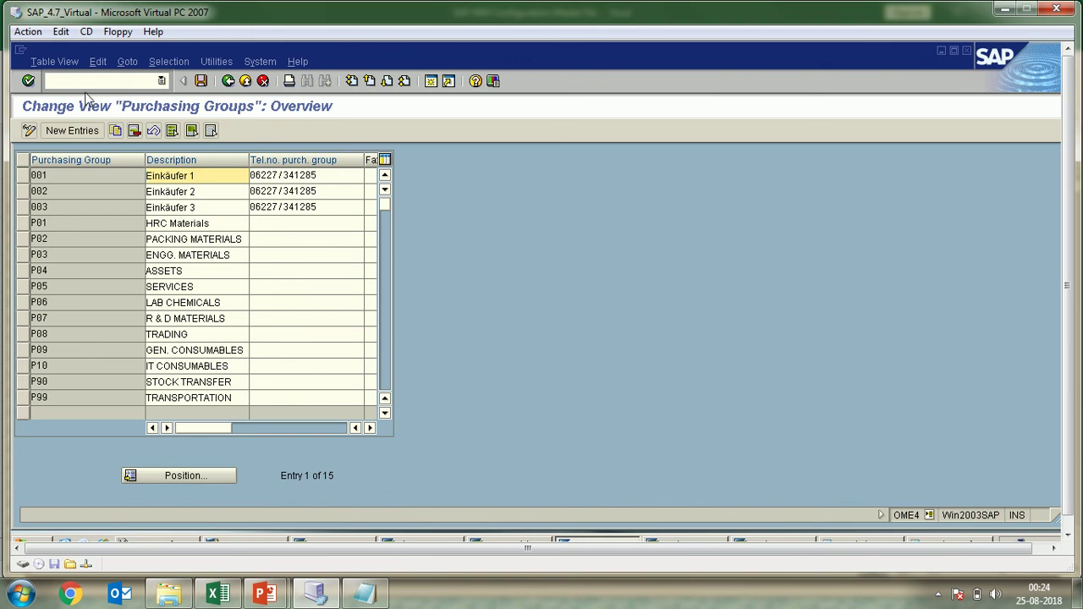
Step: Copy purchasing group 001 as a template and set the copy's purchasing group code to P01
{"action": "left_click", "coordinate": [24, 175]}
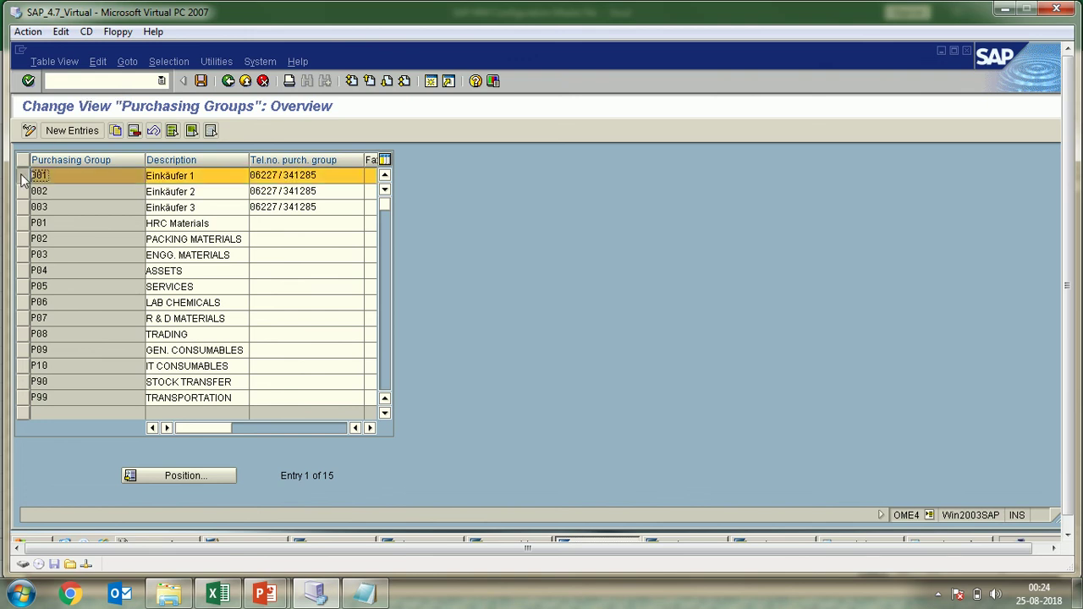
{"action": "left_click", "coordinate": [115, 131]}
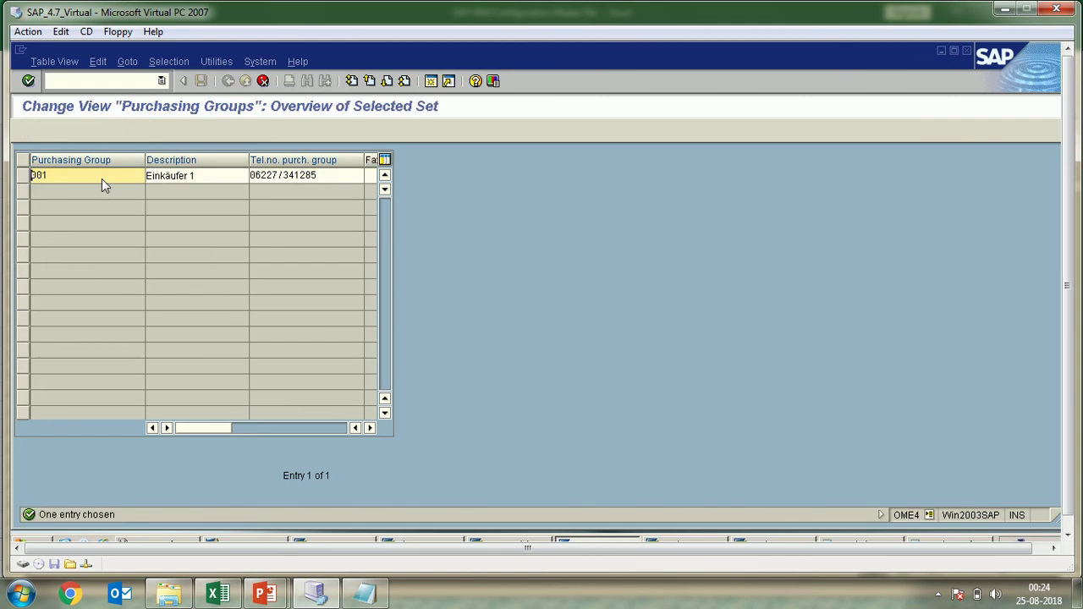
{"action": "left_click_drag", "start_coordinate": [47, 175], "coordinate": [30, 174]}
{"action": "key", "text": "Delete"}
{"action": "type", "text": "P"}
{"action": "type", "text": "R0"}
{"action": "key", "text": "BackSpace"}
{"action": "key", "text": "BackSpace"}
{"action": "key", "text": "BackSpace"}
{"action": "type", "text": "122"}
{"action": "key", "text": "BackSpace"}
{"action": "key", "text": "BackSpace"}
{"action": "key", "text": "BackSpace"}
{"action": "type", "text": "P01"}
Step: Set the description of purchasing group P01 to FOR RAW MAT and review its telephone number and fax number fields
{"action": "key", "text": "Tab"}
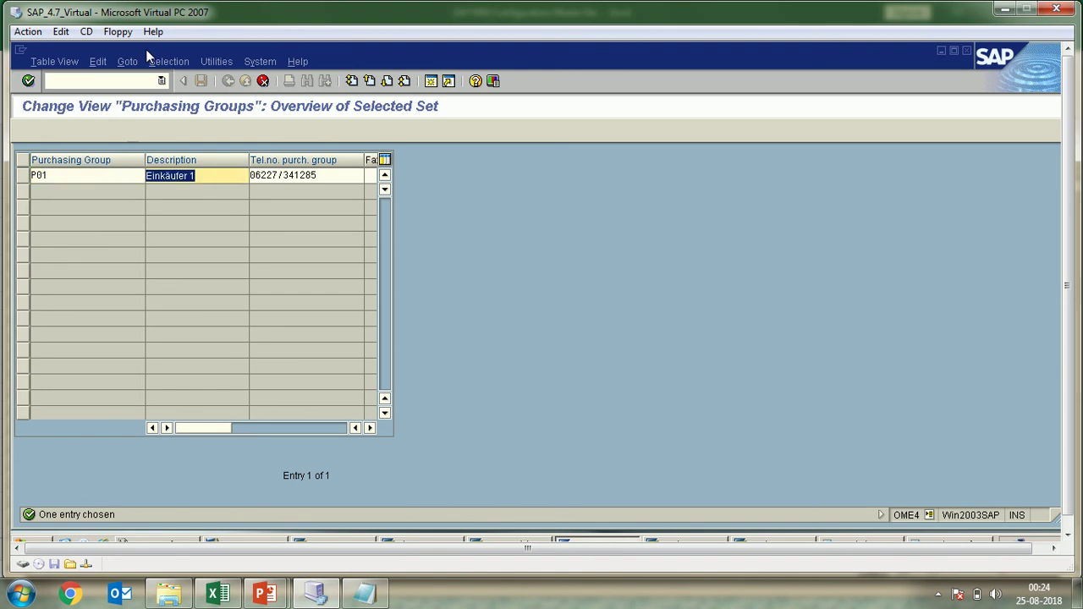
{"action": "type", "text": "FOR"}
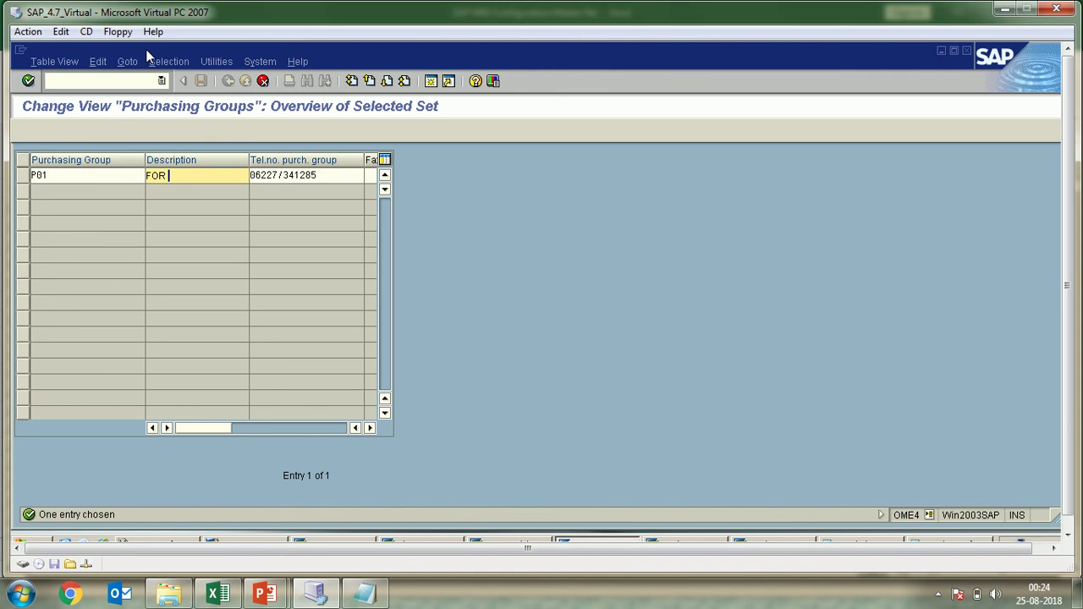
{"action": "type", "text": " RAW MAT"}
{"action": "left_click_drag", "start_coordinate": [325, 175], "coordinate": [243, 178]}
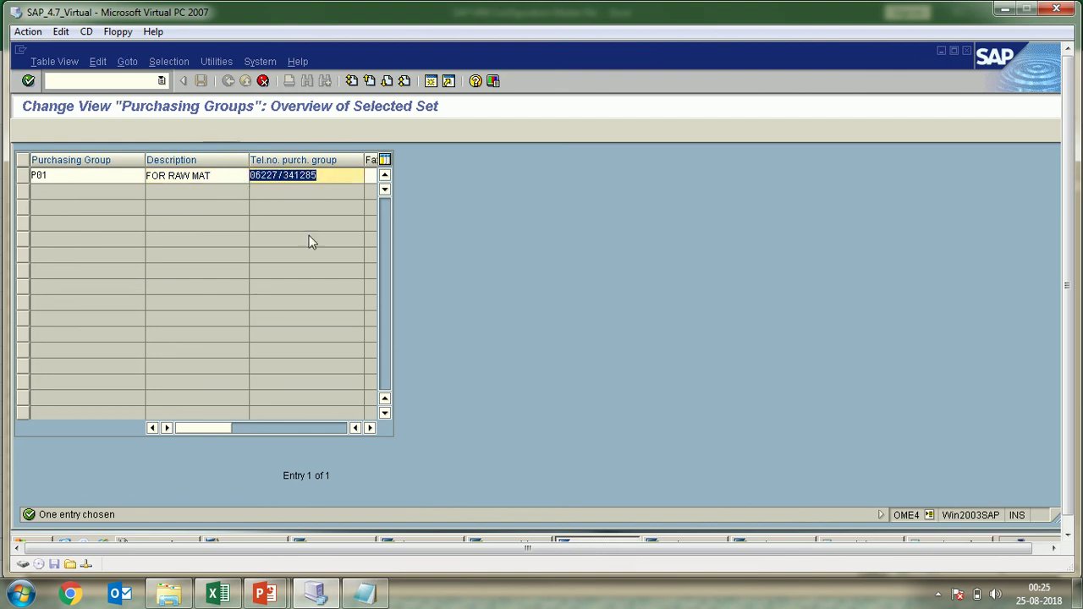
{"action": "left_click", "coordinate": [369, 428]}
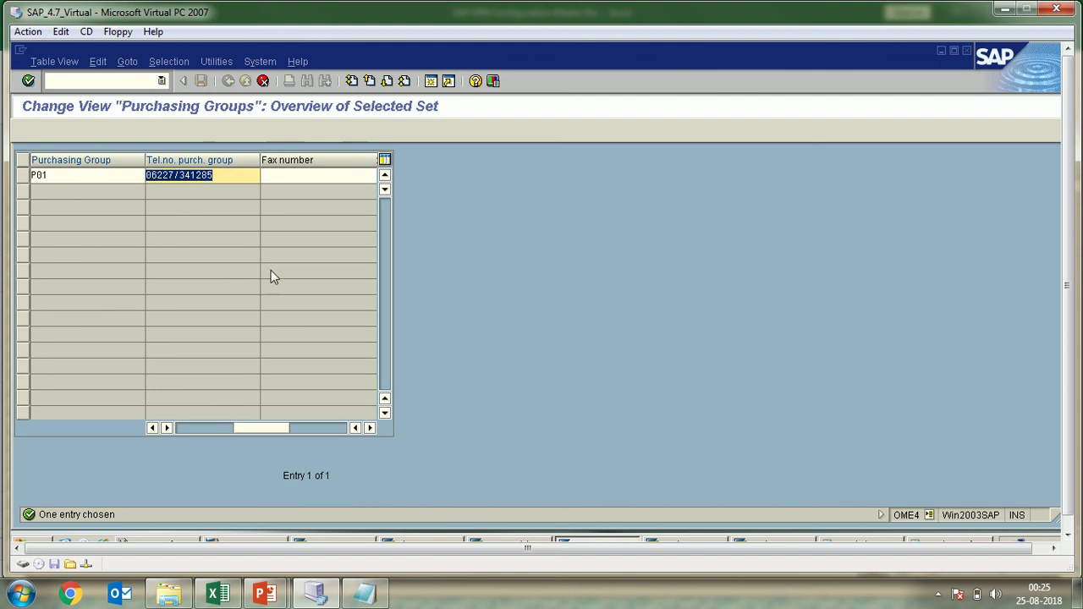
{"action": "left_click", "coordinate": [222, 185]}
{"action": "left_click_drag", "start_coordinate": [222, 185], "coordinate": [157, 184]}
Step: Switch to the Account Grouping session and start purchase order creation there with transaction /NME21N
{"action": "left_click_drag", "start_coordinate": [1066, 285], "coordinate": [1068, 298]}
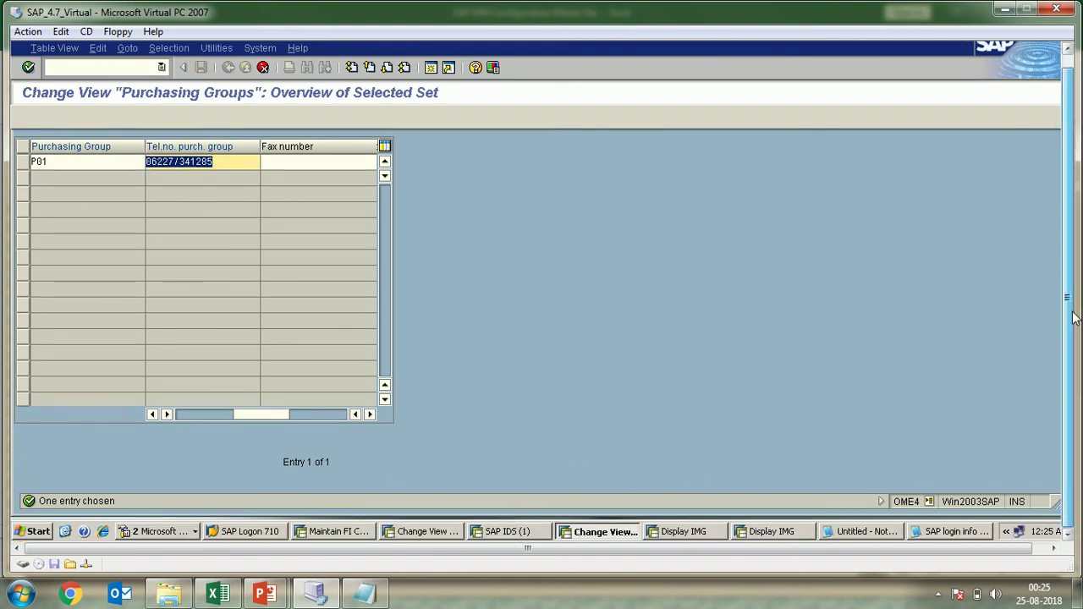
{"action": "left_click", "coordinate": [505, 533]}
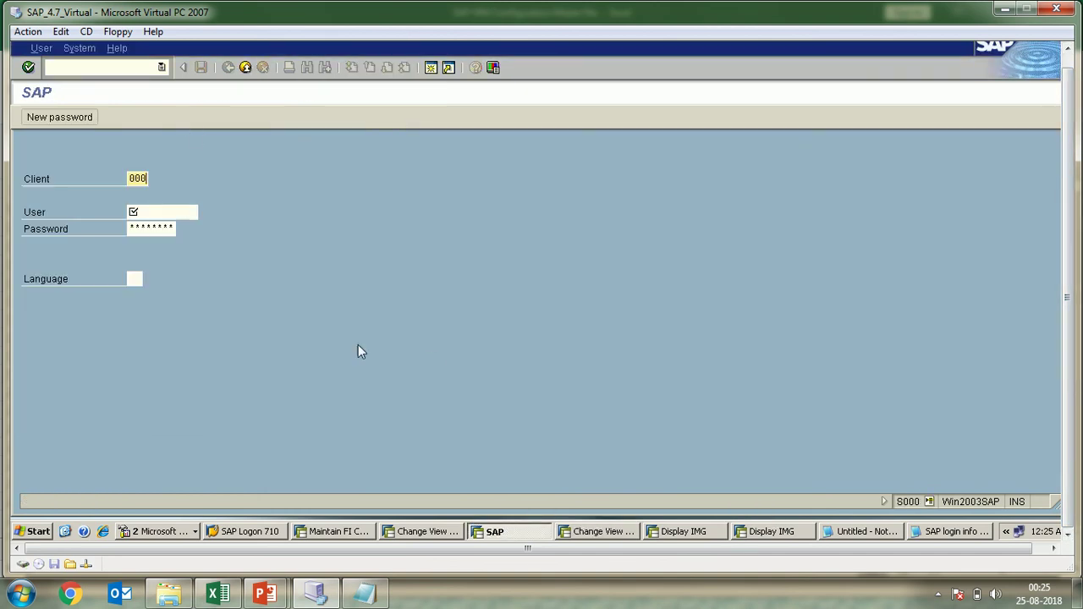
{"action": "left_click", "coordinate": [425, 531]}
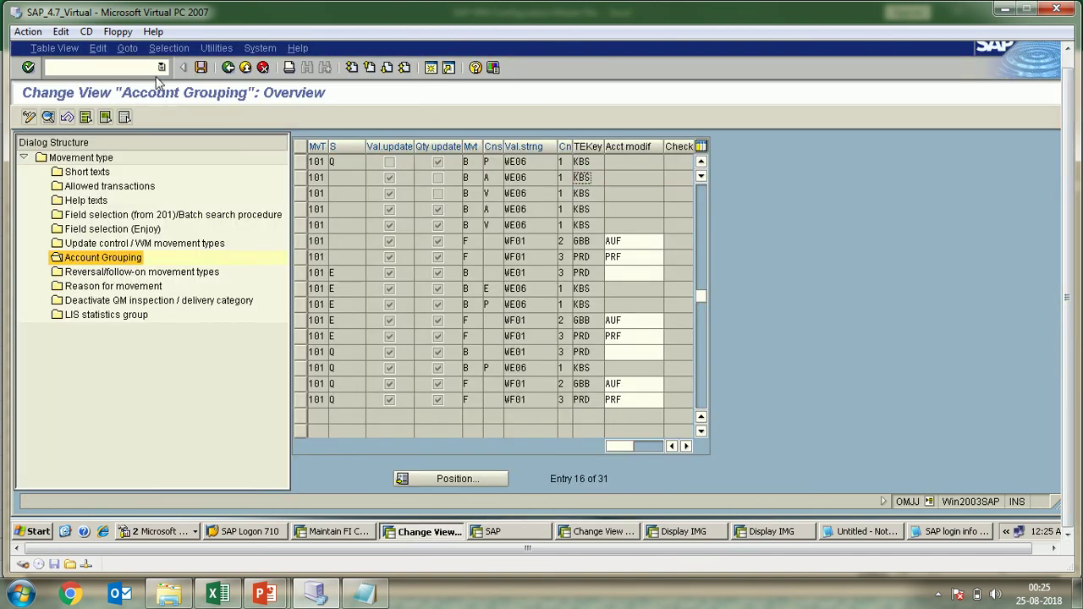
{"action": "left_click", "coordinate": [150, 69]}
{"action": "type", "text": "/NME21N"}
{"action": "key", "text": "Return"}
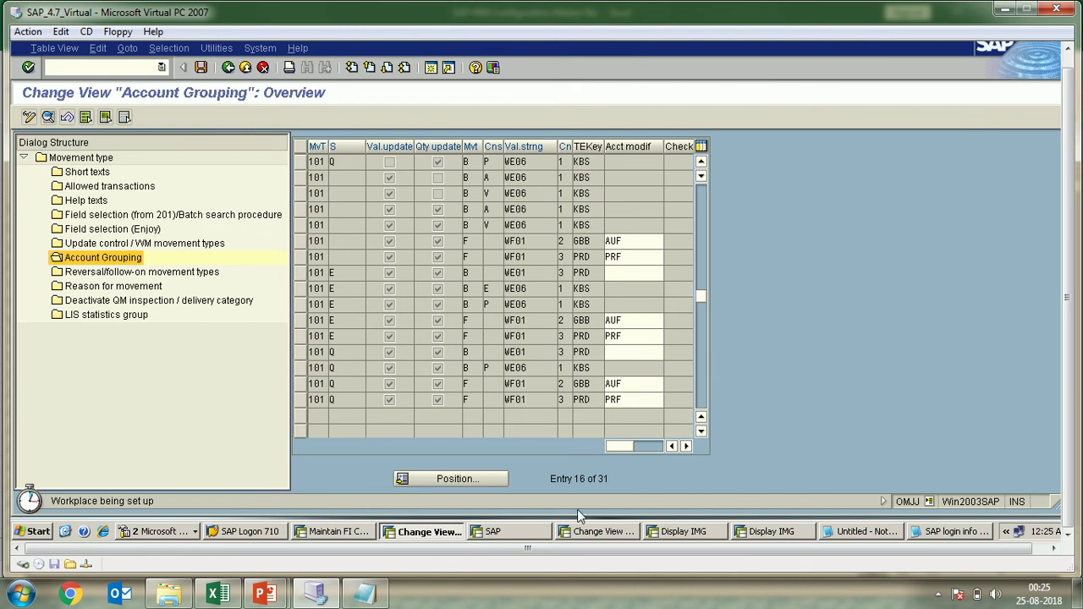
Step: Return to the purchasing groups overview and examine the telephone and fax number columns of group P01
{"action": "left_click", "coordinate": [595, 531]}
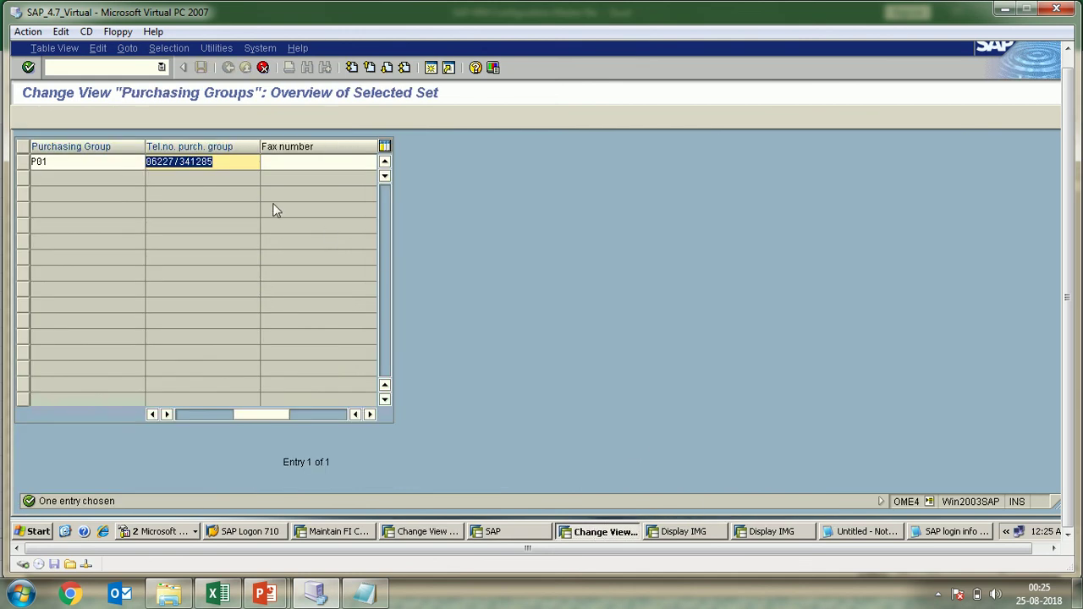
{"action": "left_click", "coordinate": [218, 168]}
{"action": "left_click_drag", "start_coordinate": [218, 167], "coordinate": [153, 167]}
{"action": "left_click", "coordinate": [225, 167]}
{"action": "left_click", "coordinate": [235, 167]}
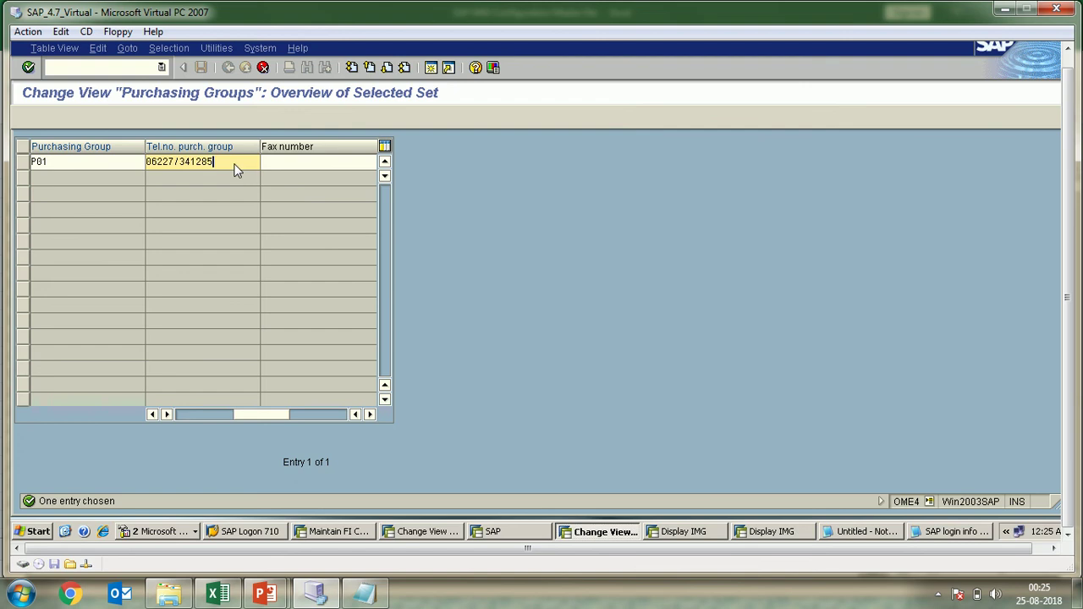
{"action": "left_click", "coordinate": [282, 166]}
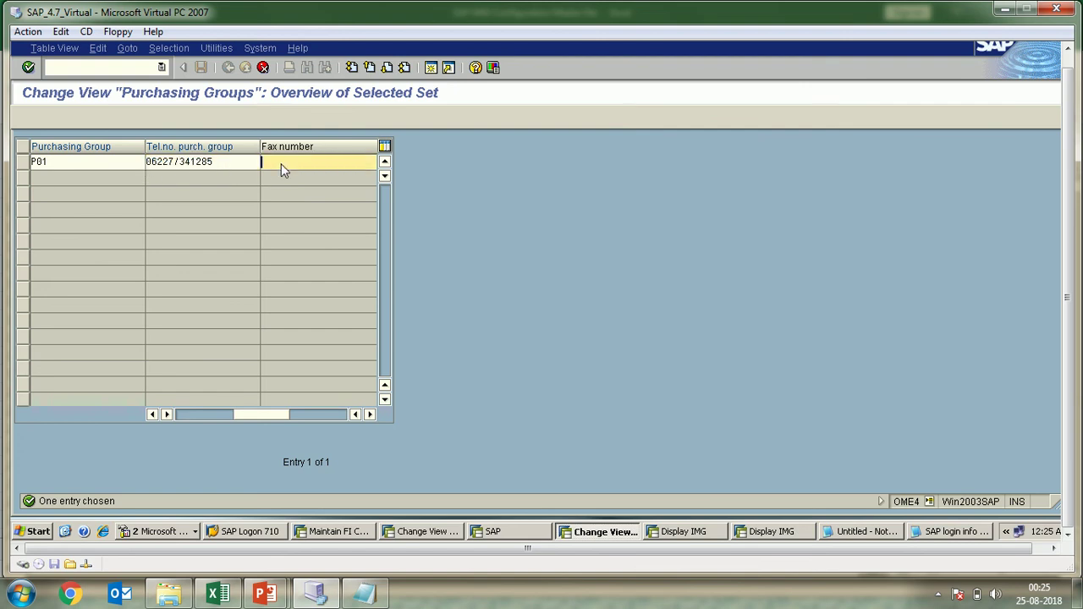
{"action": "left_click", "coordinate": [373, 419]}
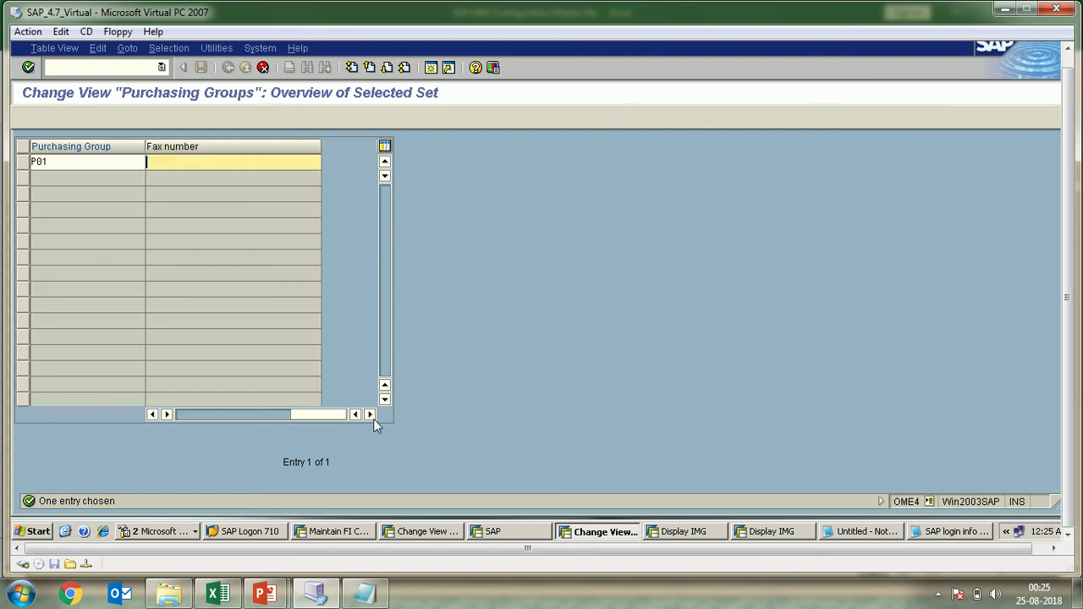
{"action": "left_click_drag", "start_coordinate": [331, 416], "coordinate": [202, 414]}
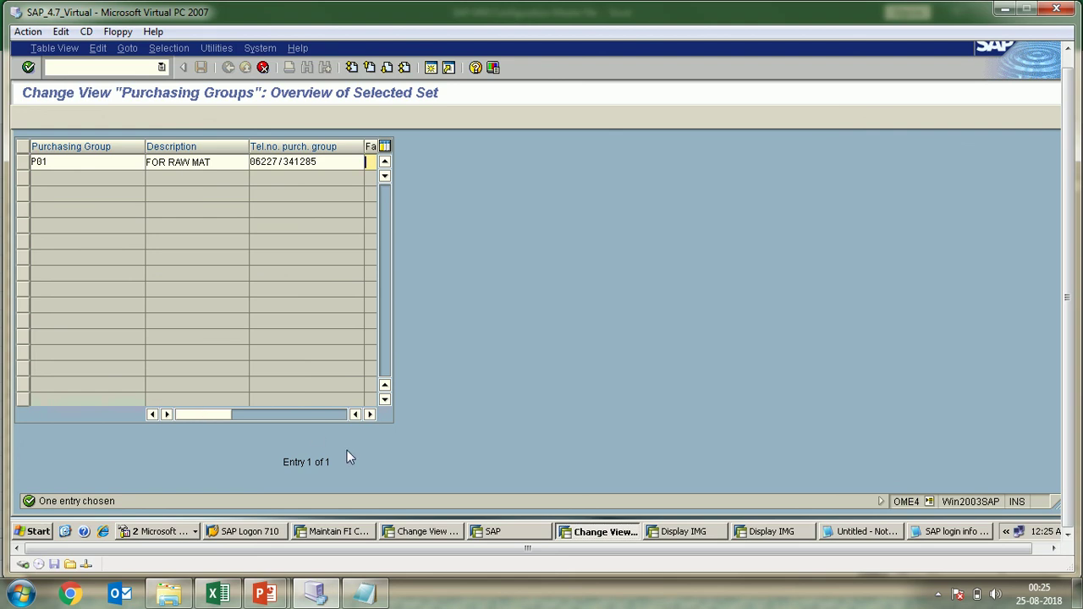
Step: Bring up the unused SAP logon session among the open sessions and close it
{"action": "left_click", "coordinate": [355, 532]}
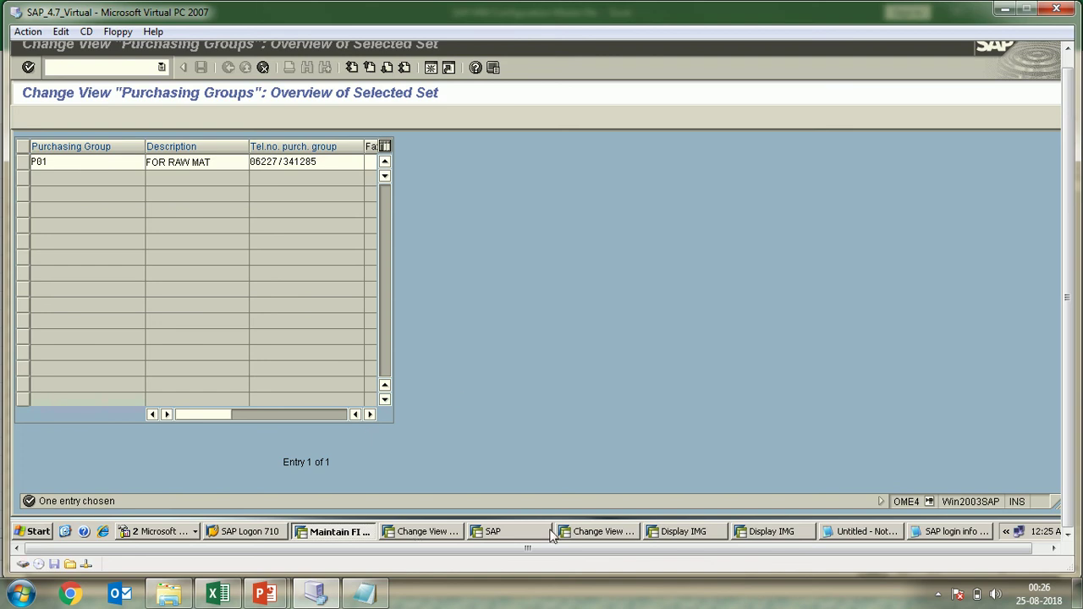
{"action": "left_click", "coordinate": [529, 489]}
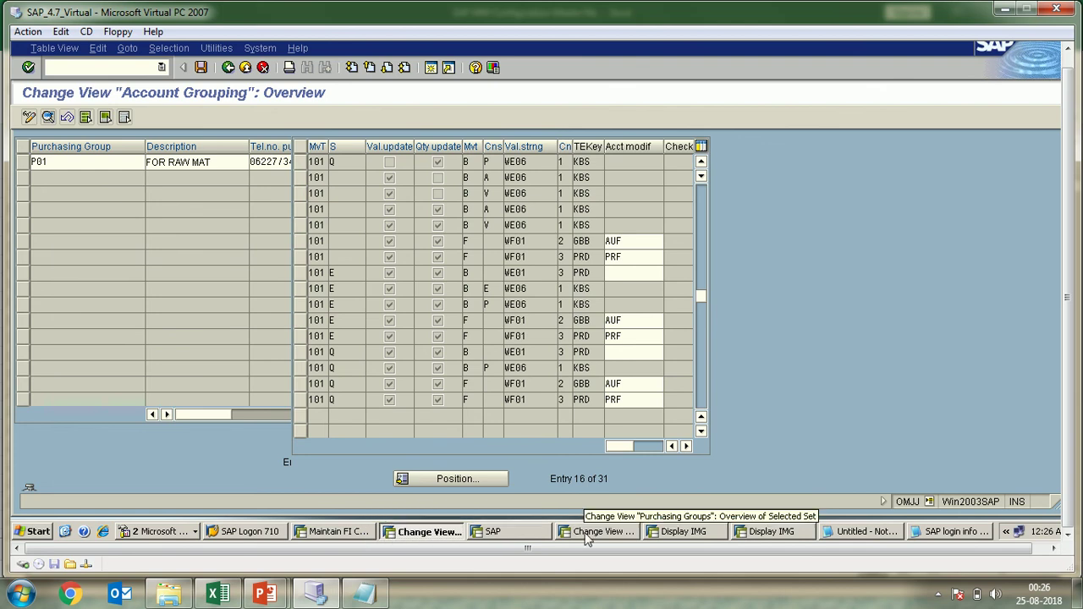
{"action": "left_click", "coordinate": [350, 531]}
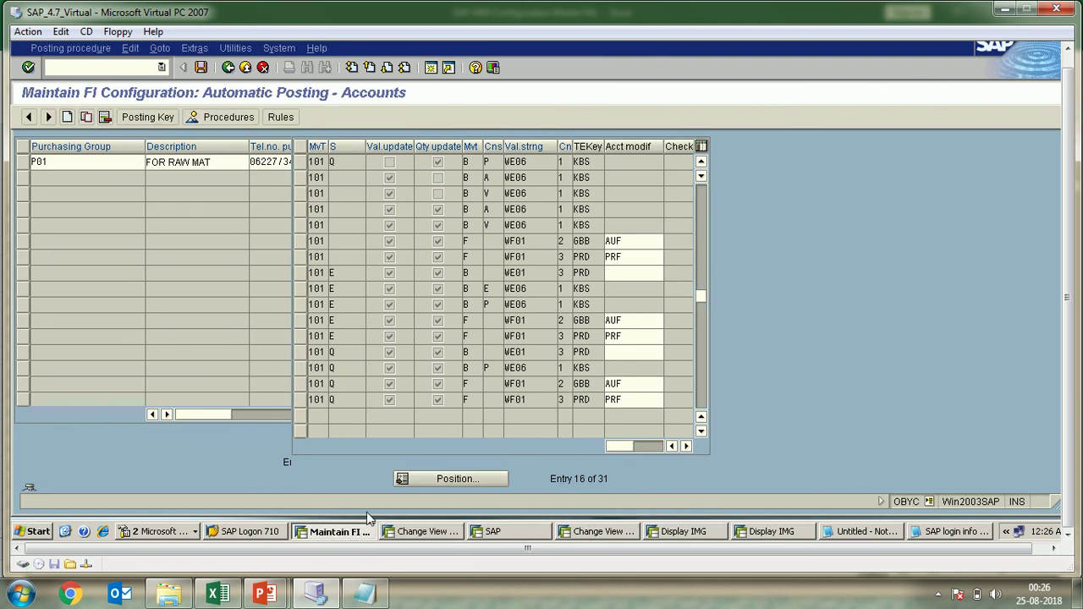
{"action": "left_click", "coordinate": [442, 535]}
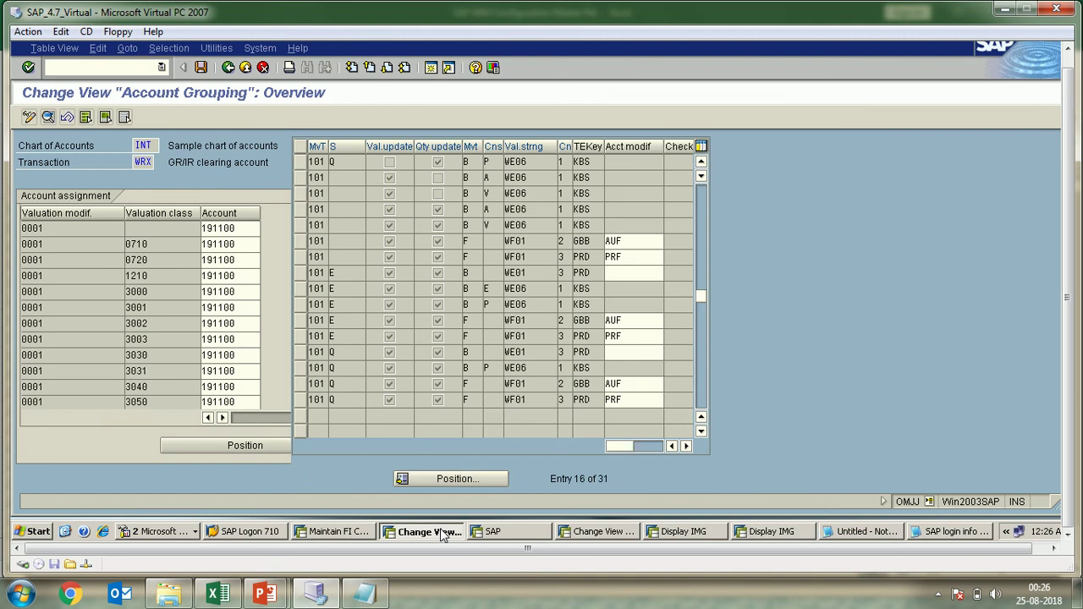
{"action": "left_click", "coordinate": [560, 538]}
{"action": "left_click", "coordinate": [547, 535]}
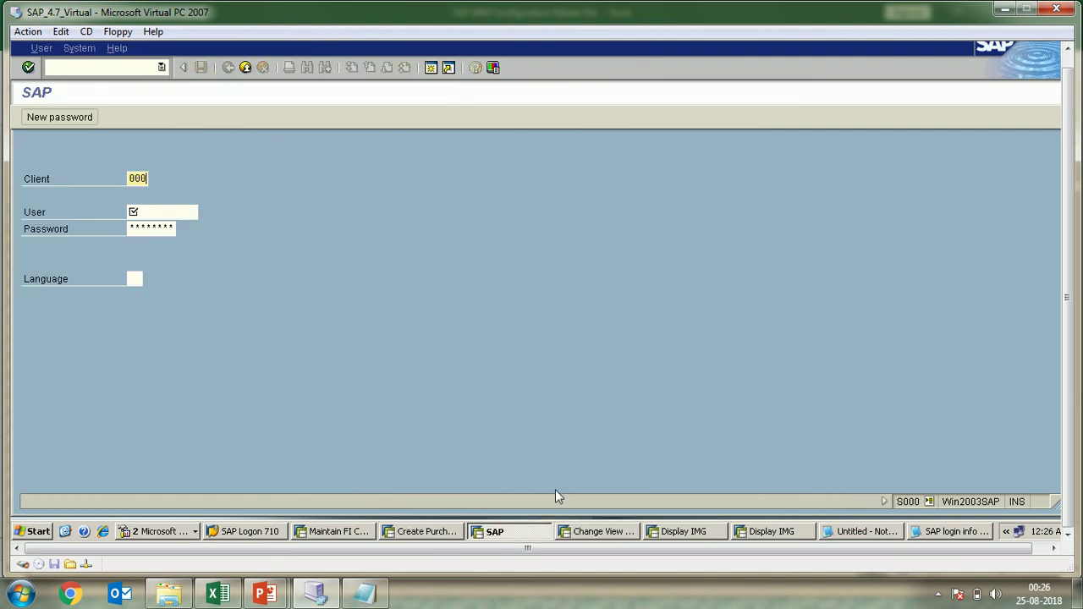
{"action": "left_click", "coordinate": [1068, 123]}
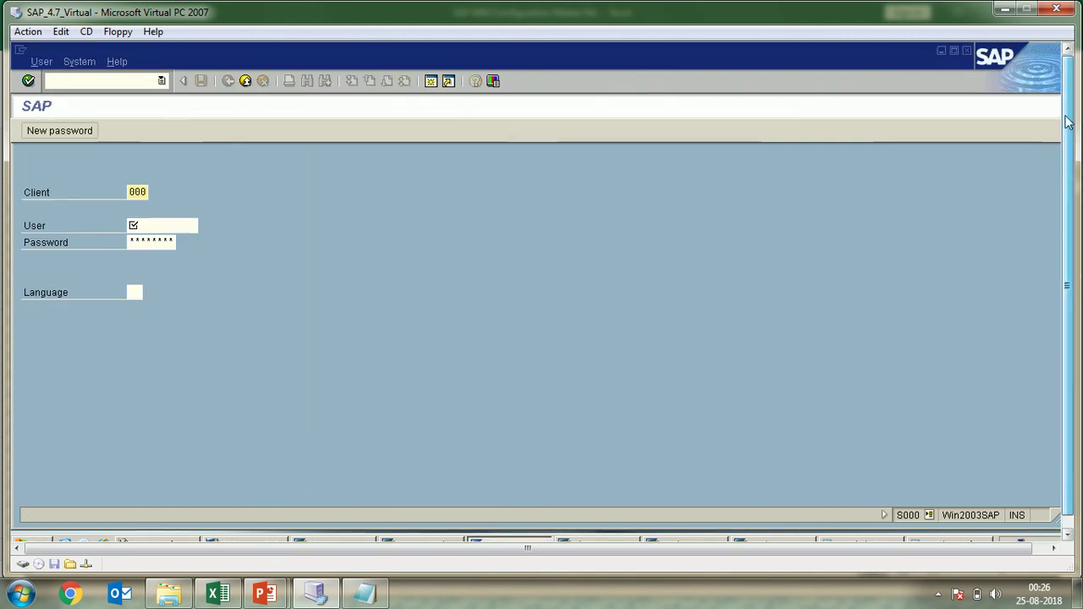
{"action": "left_click", "coordinate": [967, 51]}
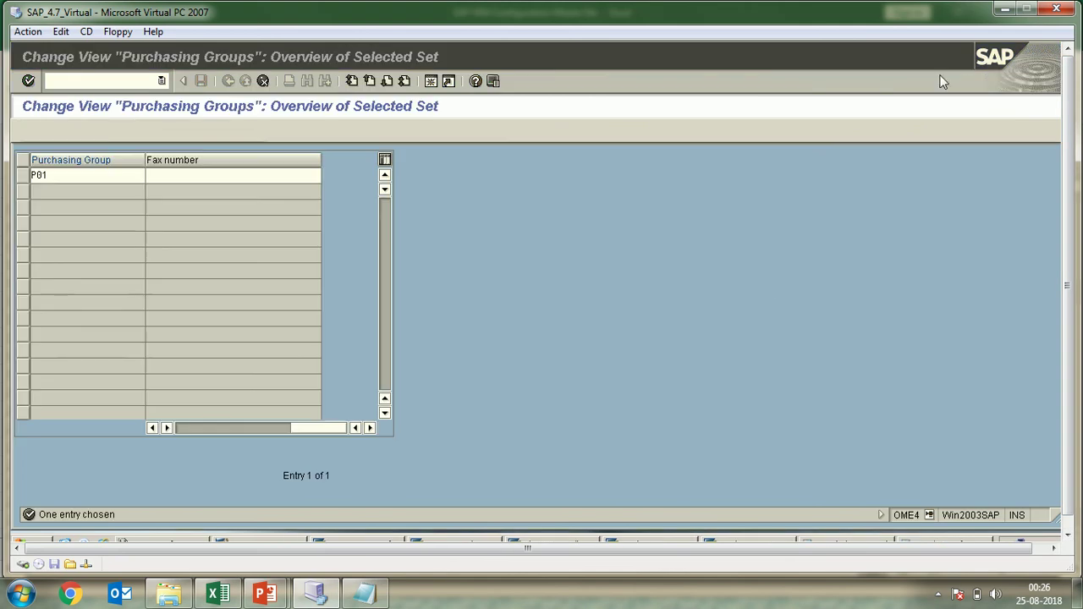
Step: Switch to the Create Purchase Order session, expand its header and item overview, view the Conditions data and close the help text
{"action": "left_click", "coordinate": [1066, 276]}
{"action": "left_click", "coordinate": [457, 531]}
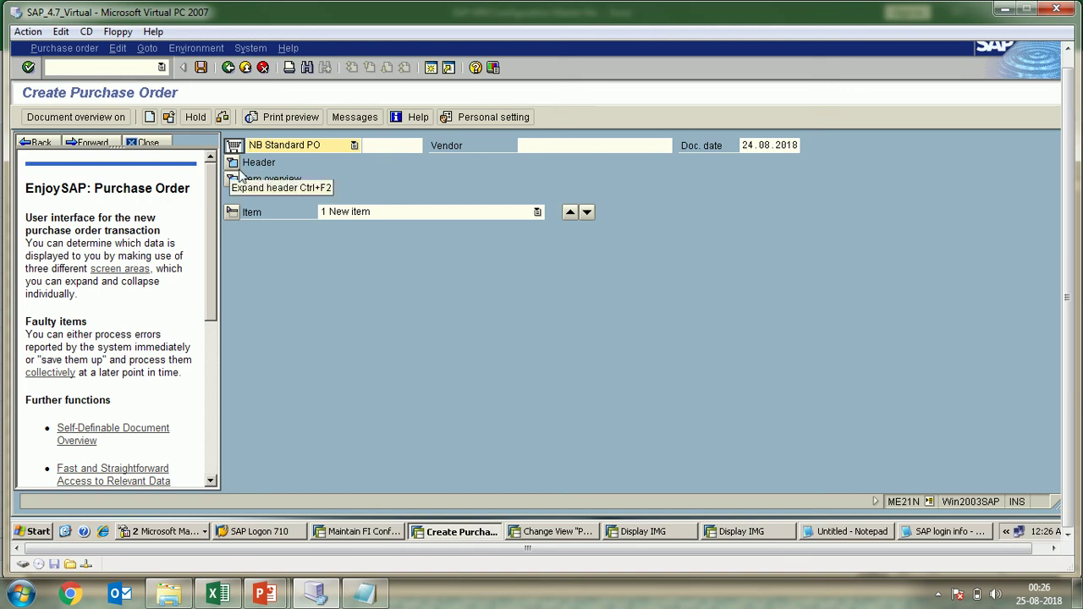
{"action": "left_click", "coordinate": [233, 164]}
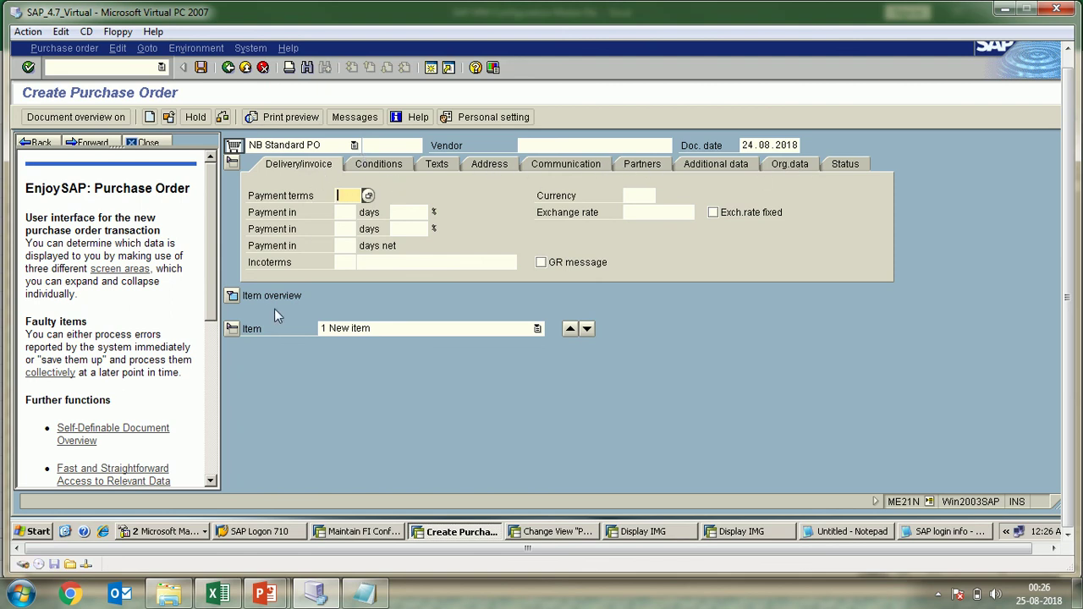
{"action": "left_click", "coordinate": [233, 296]}
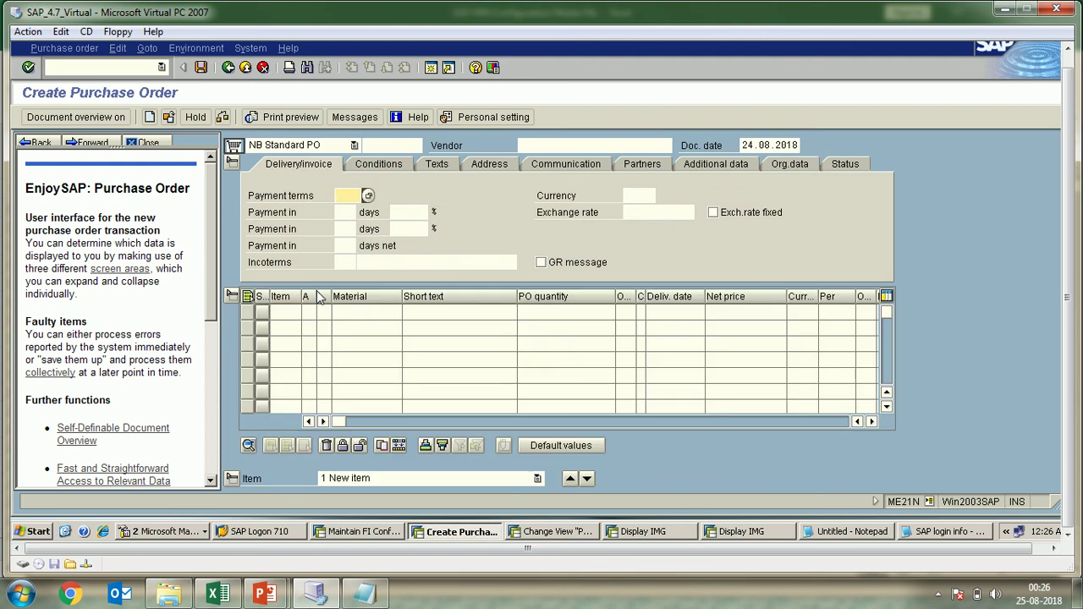
{"action": "left_click", "coordinate": [380, 167]}
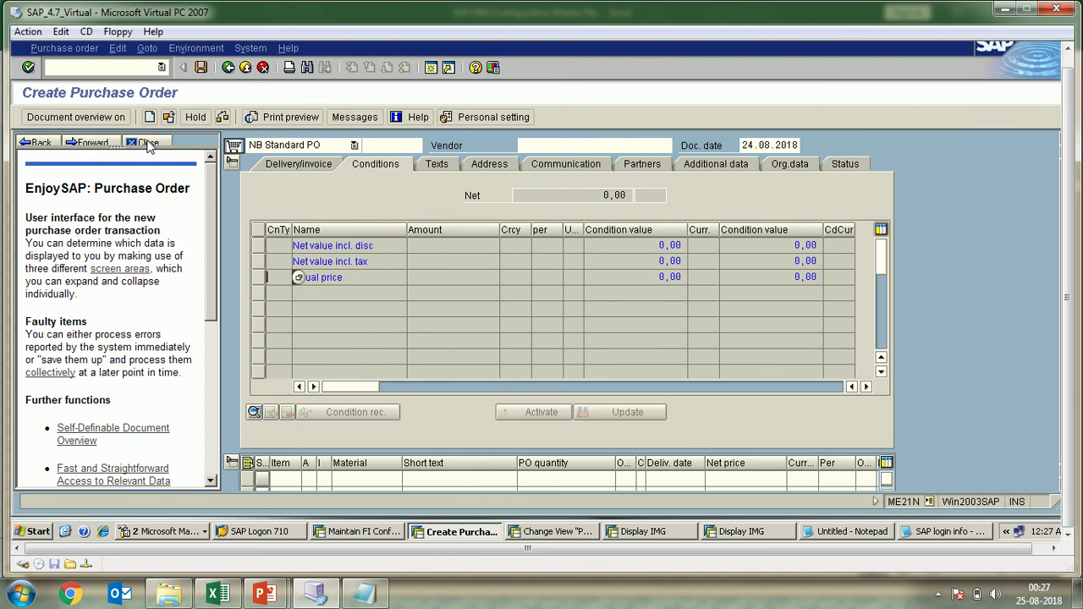
{"action": "left_click", "coordinate": [146, 143]}
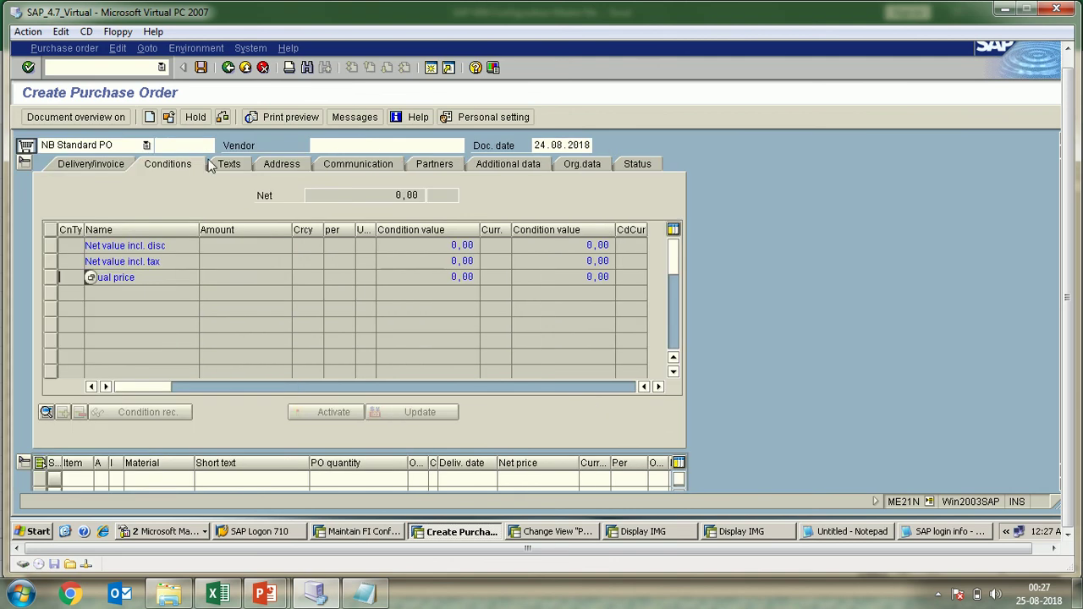
Step: Keep the order type NB Standard PO and assign a vendor found through a vendor search by name with AS*
{"action": "left_click", "coordinate": [147, 144]}
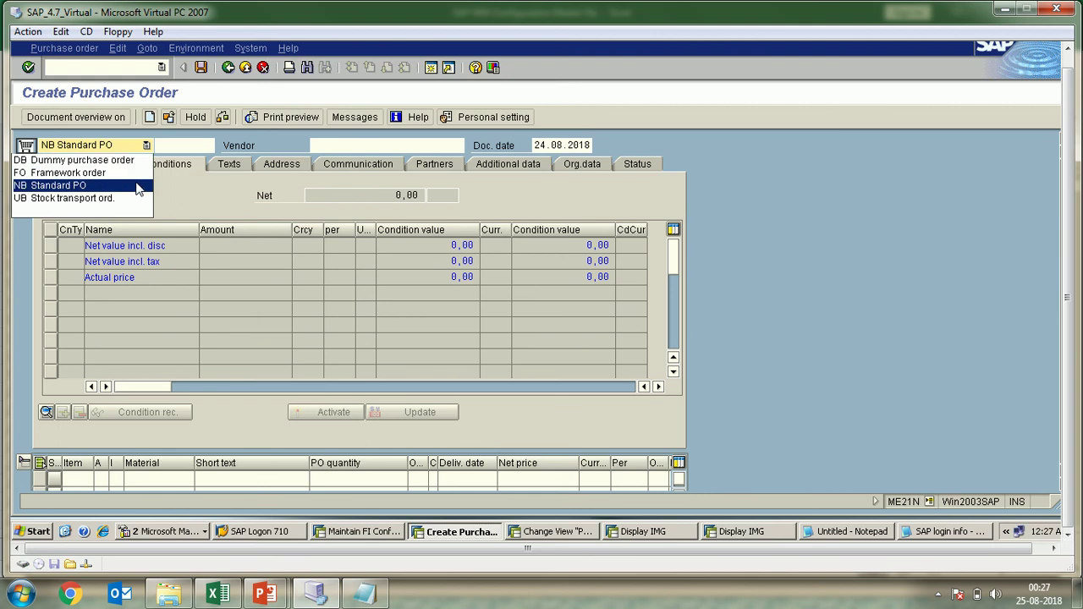
{"action": "left_click", "coordinate": [136, 185]}
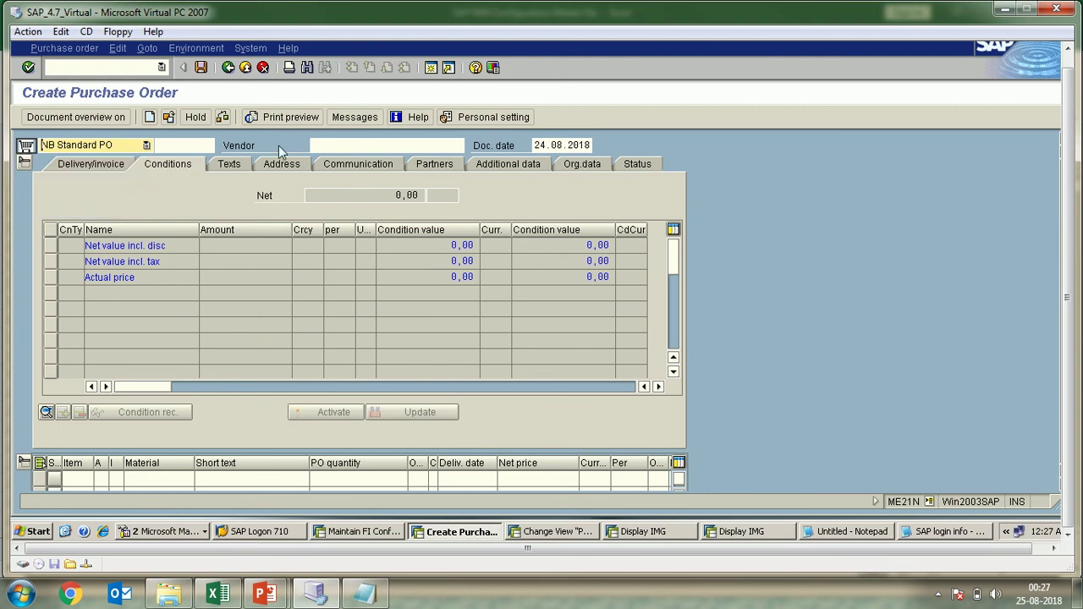
{"action": "left_click", "coordinate": [344, 147]}
{"action": "left_click", "coordinate": [472, 145]}
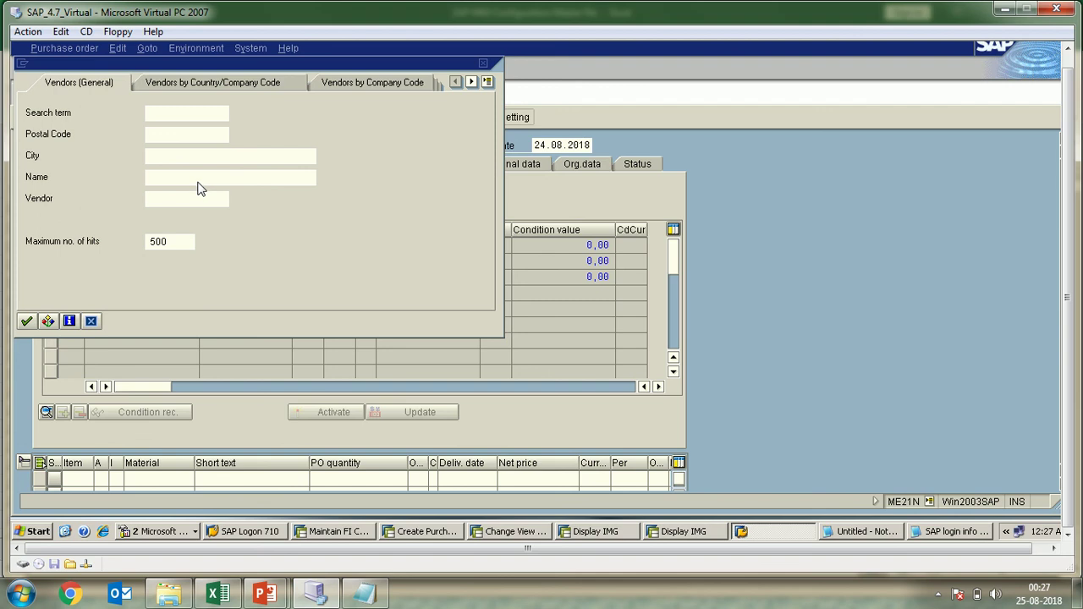
{"action": "left_click", "coordinate": [197, 179]}
{"action": "type", "text": "AS*"}
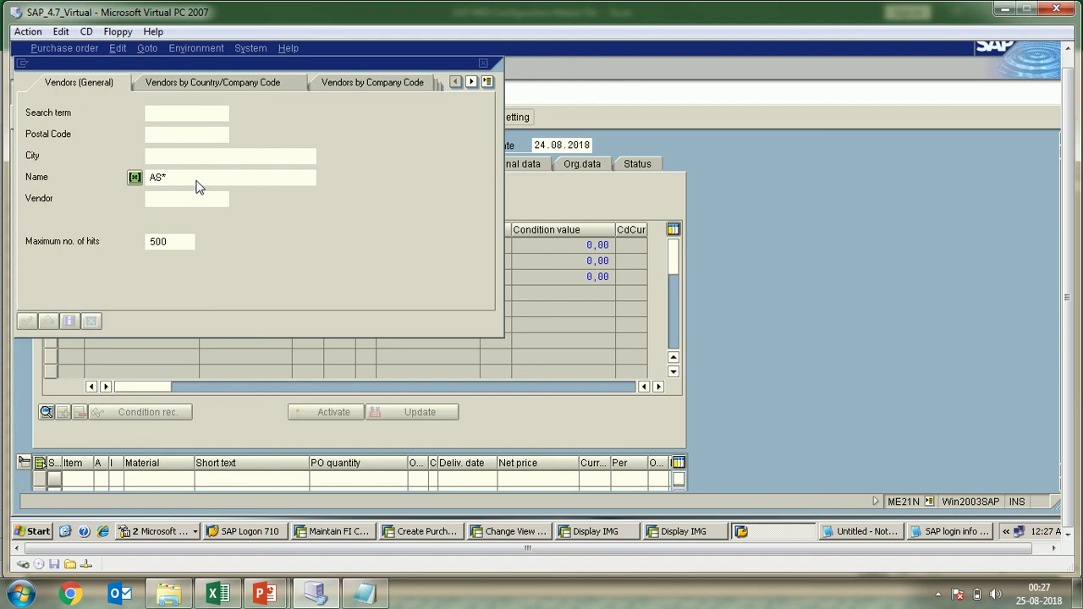
{"action": "key", "text": "Return"}
{"action": "double_click", "coordinate": [219, 146]}
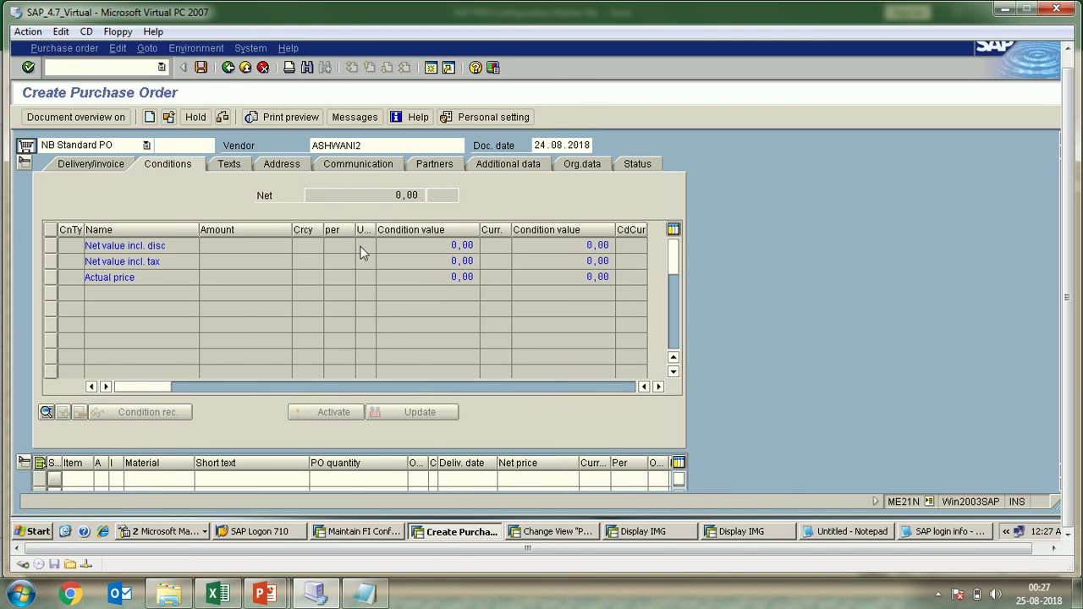
{"action": "key", "text": "Return"}
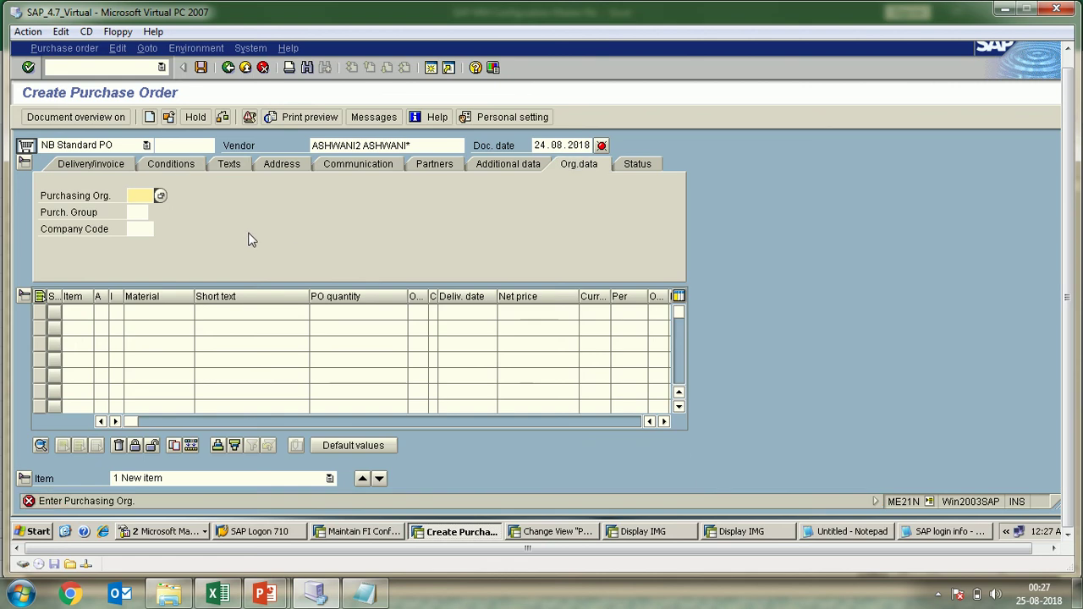
Step: Examine the Purchasing Org. and Purch. Group fields in the purchase order header's organizational data
{"action": "left_click", "coordinate": [134, 212]}
{"action": "left_click", "coordinate": [48, 215]}
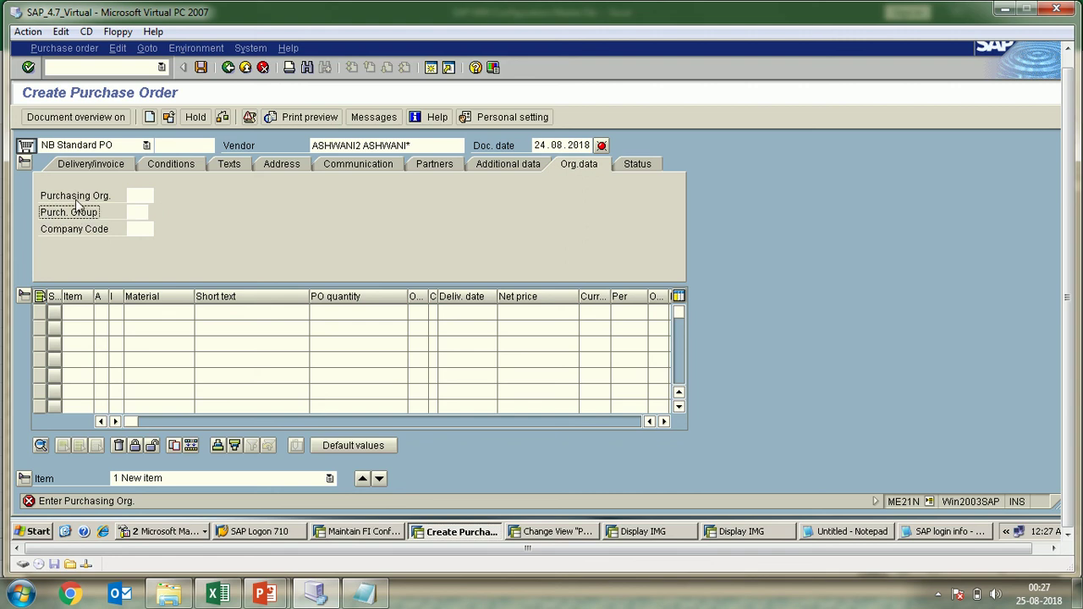
{"action": "left_click", "coordinate": [139, 195]}
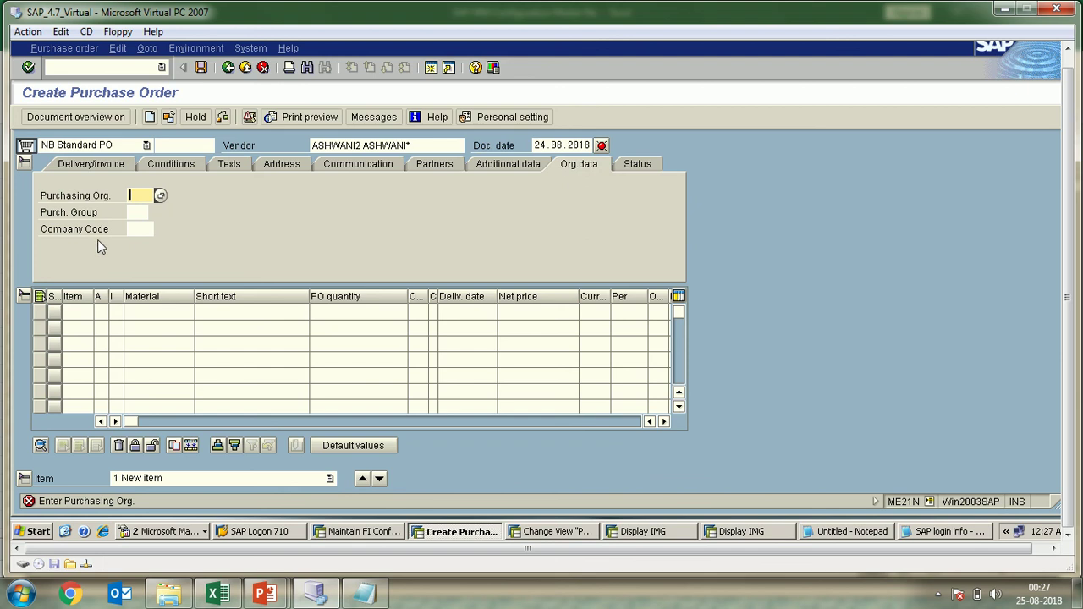
{"action": "left_click", "coordinate": [138, 213]}
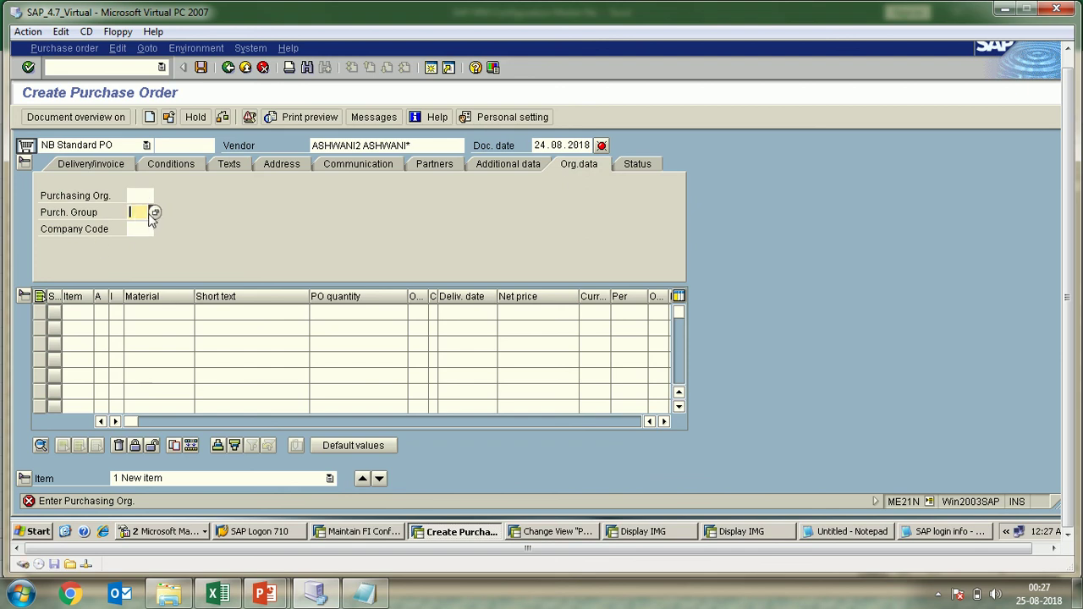
{"action": "left_click", "coordinate": [98, 216]}
{"action": "left_click", "coordinate": [139, 217]}
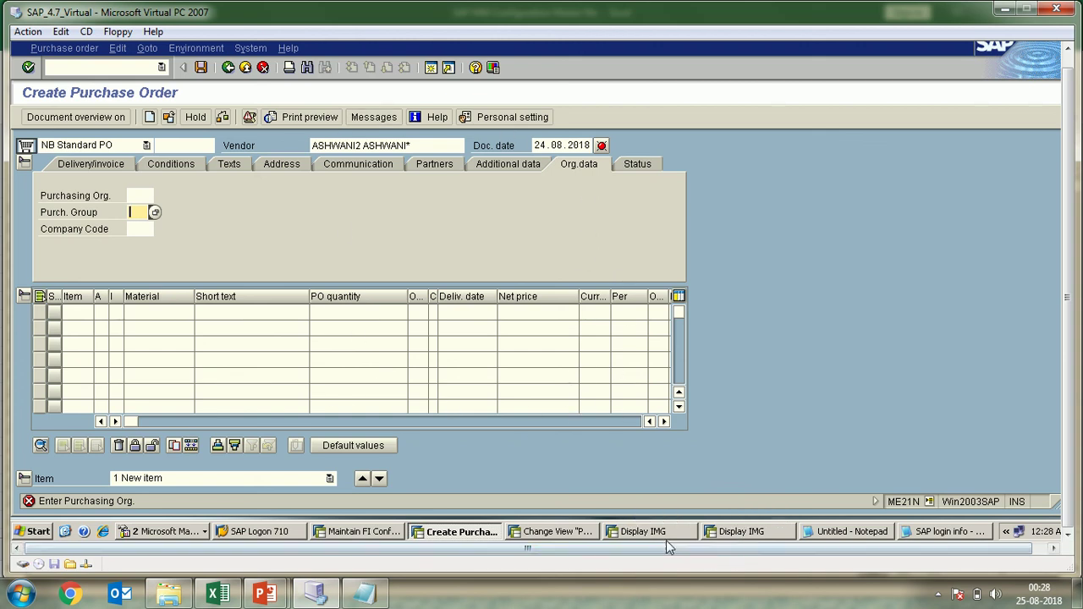
Step: Switch to the Purchasing Groups change session and examine the P01 entry's description, telephone number and fax number fields
{"action": "left_click", "coordinate": [562, 531]}
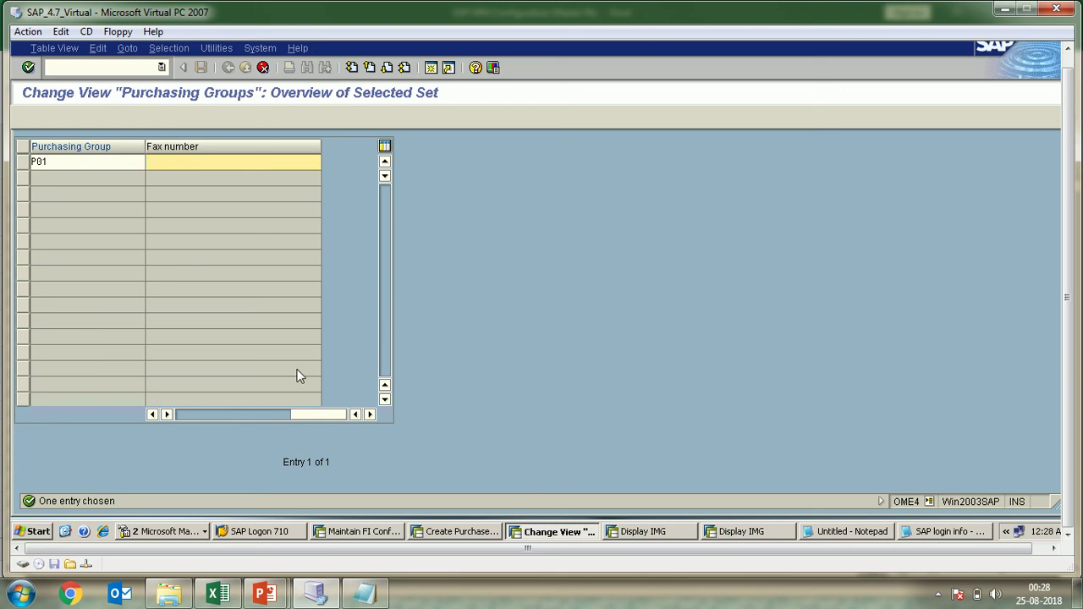
{"action": "left_click_drag", "start_coordinate": [315, 414], "coordinate": [203, 415]}
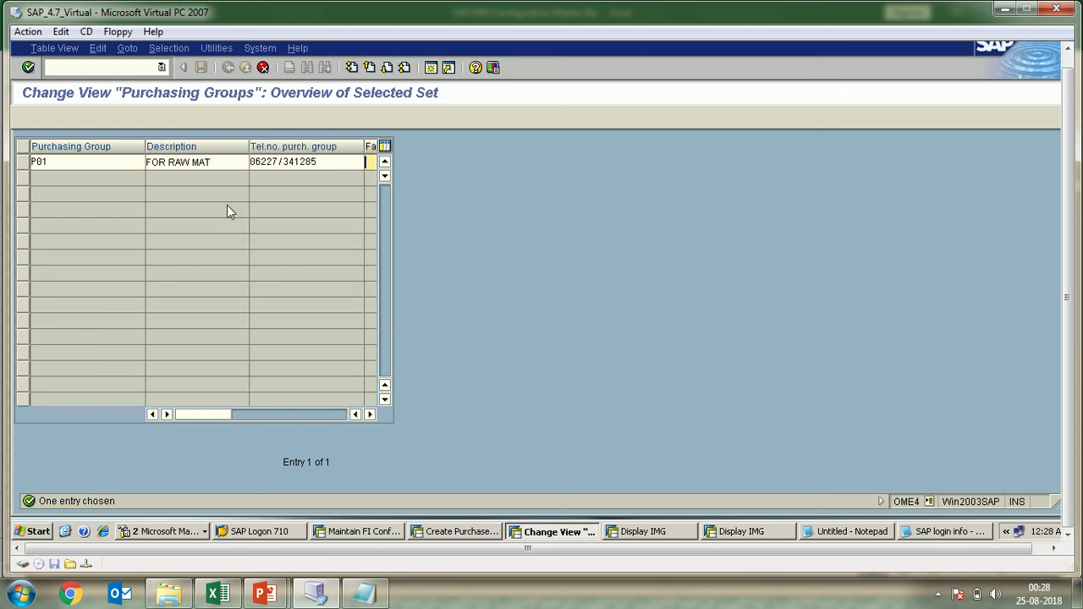
{"action": "left_click", "coordinate": [224, 163]}
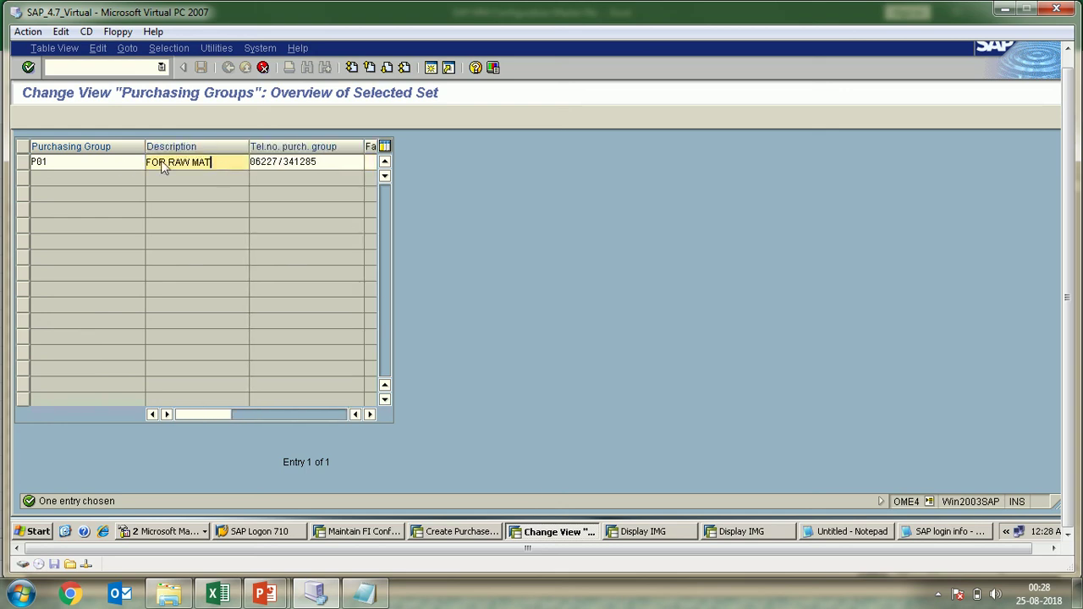
{"action": "left_click_drag", "start_coordinate": [317, 162], "coordinate": [242, 168]}
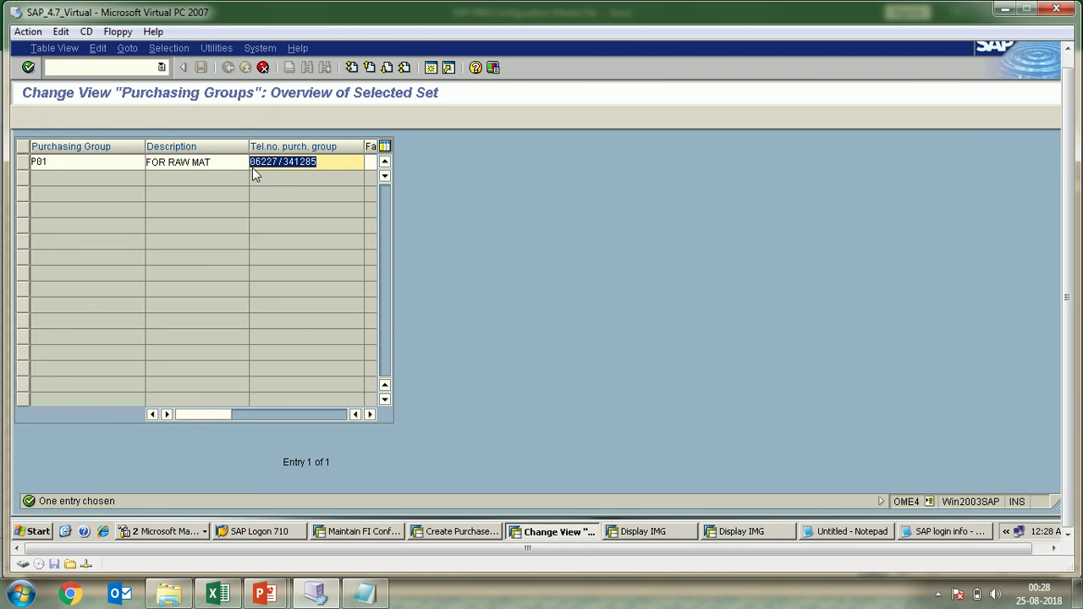
{"action": "left_click", "coordinate": [370, 415]}
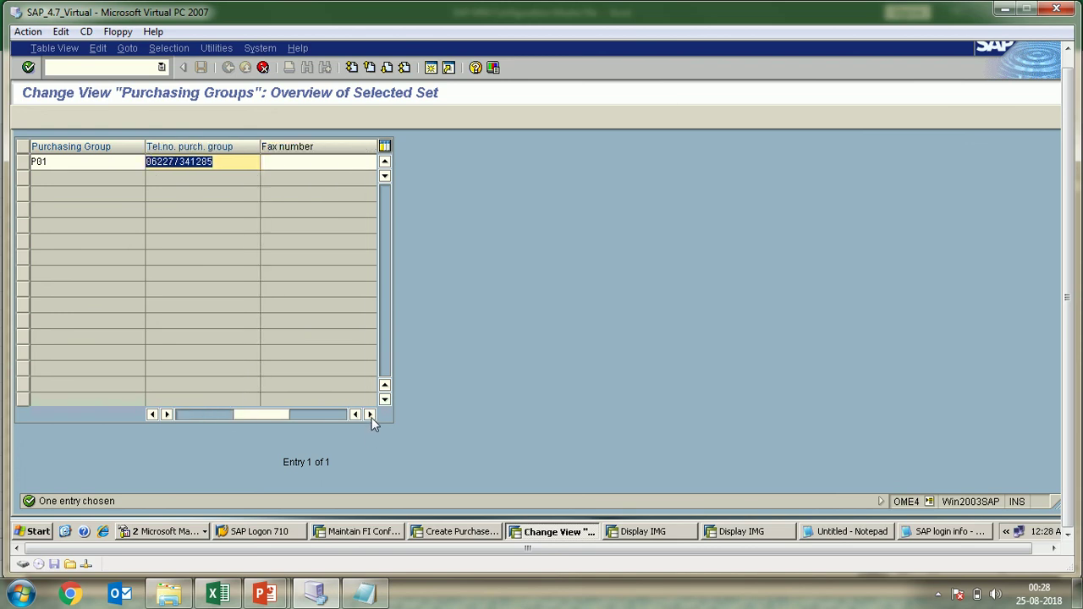
{"action": "left_click", "coordinate": [370, 414]}
{"action": "left_click_drag", "start_coordinate": [332, 414], "coordinate": [275, 414]}
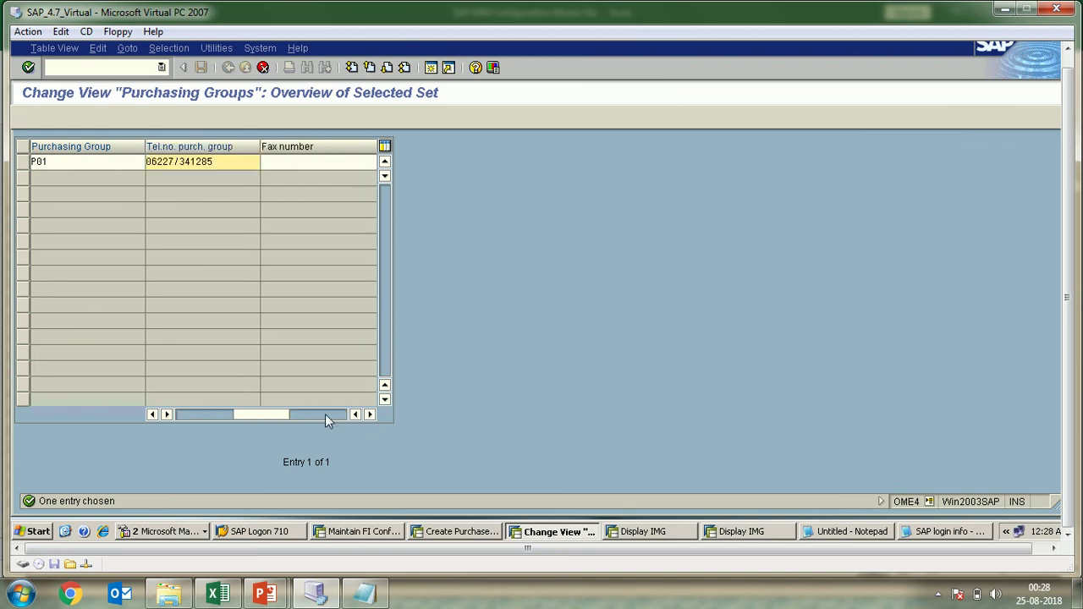
{"action": "left_click", "coordinate": [297, 165]}
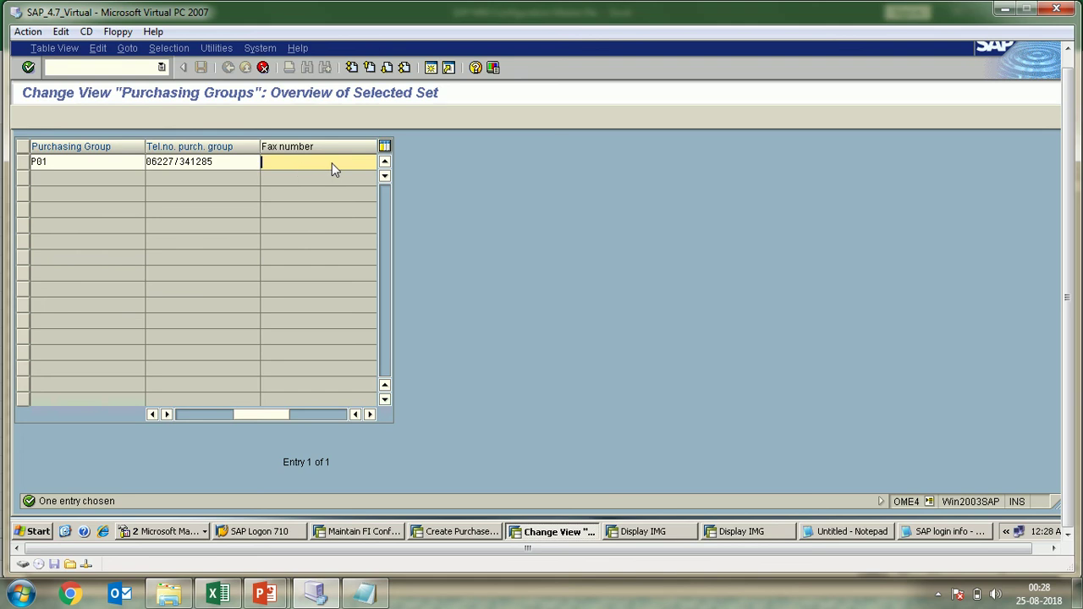
{"action": "left_click_drag", "start_coordinate": [277, 413], "coordinate": [223, 415]}
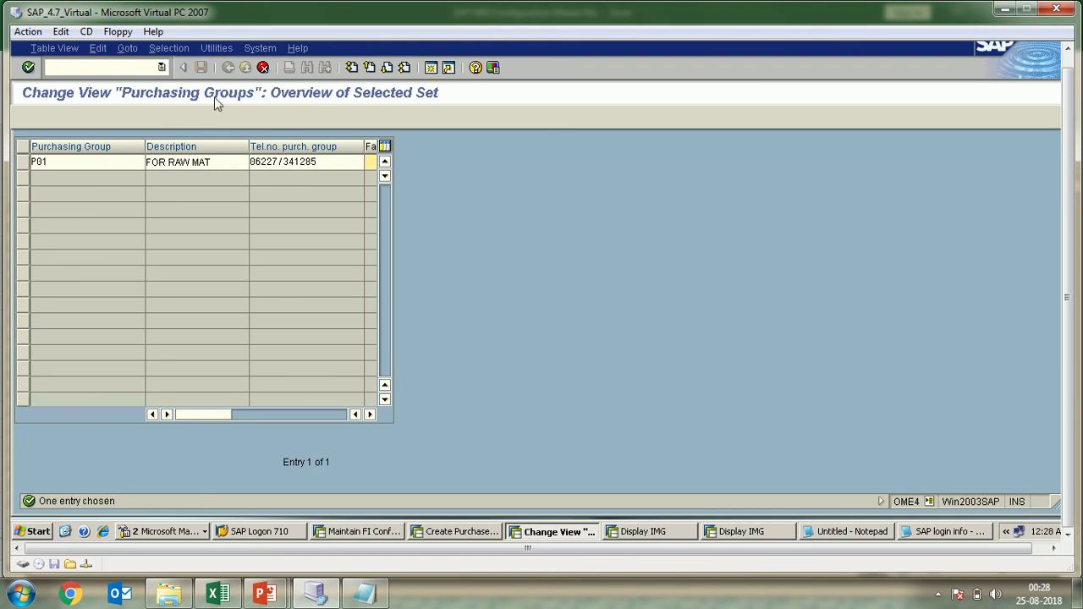
Step: Try to confirm the copied purchasing group entry under the key P01 and under the key P05
{"action": "key", "text": "Return"}
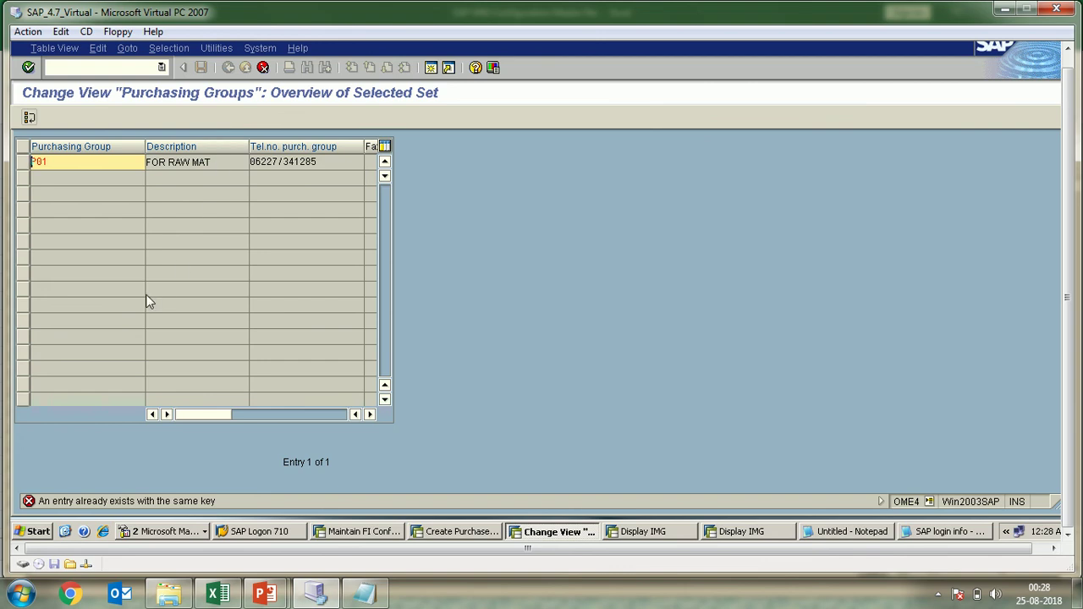
{"action": "left_click_drag", "start_coordinate": [65, 163], "coordinate": [19, 167]}
{"action": "left_click", "coordinate": [56, 164]}
{"action": "key", "text": "BackSpace"}
{"action": "type", "text": "1"}
{"action": "key", "text": "BackSpace"}
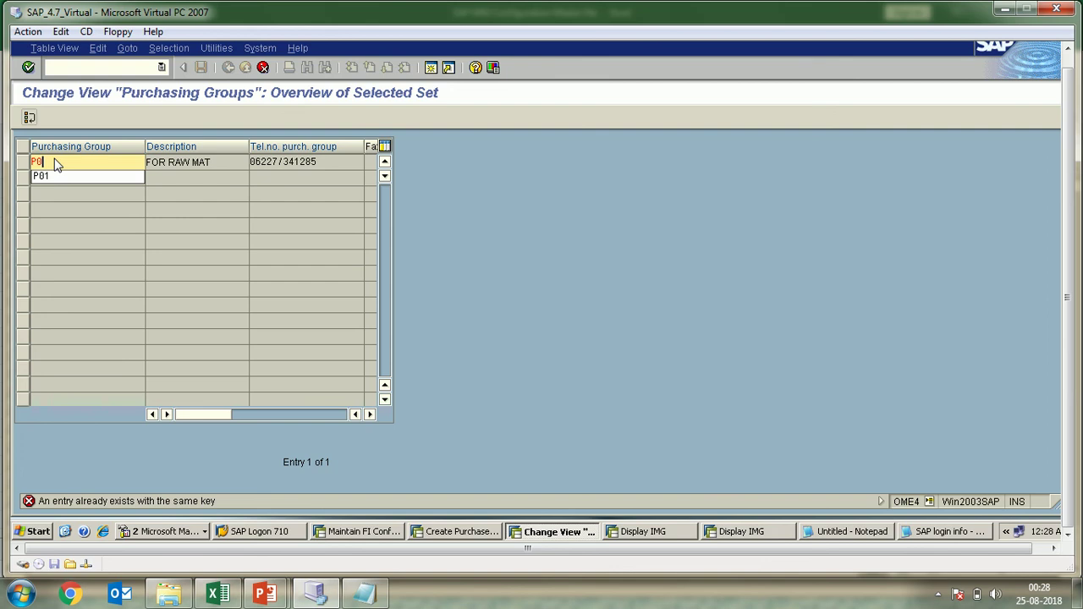
{"action": "type", "text": "5"}
{"action": "key", "text": "Return"}
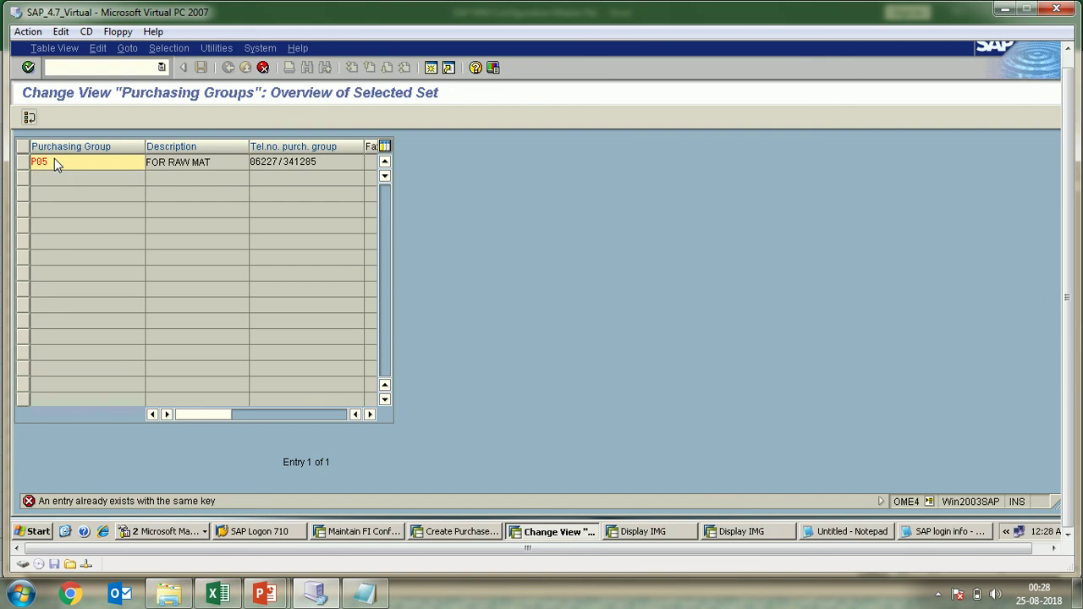
Step: Change the copied entry's purchasing group key to PP1, confirm the copy, save it and leave the overview
{"action": "left_click_drag", "start_coordinate": [53, 159], "coordinate": [17, 161]}
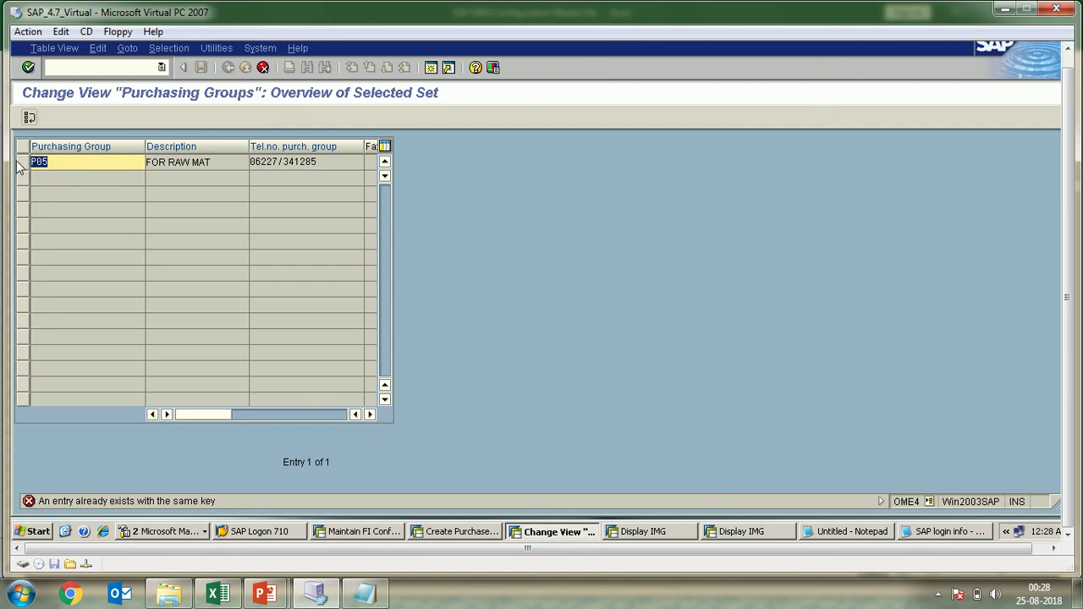
{"action": "type", "text": "PP1"}
{"action": "key", "text": "Return"}
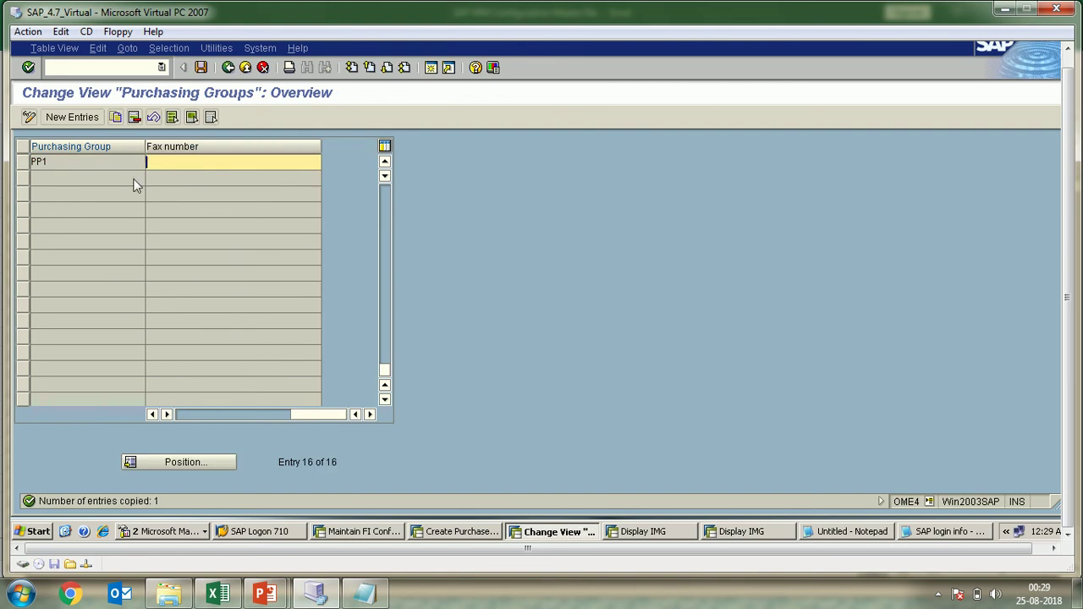
{"action": "left_click_drag", "start_coordinate": [324, 416], "coordinate": [197, 423]}
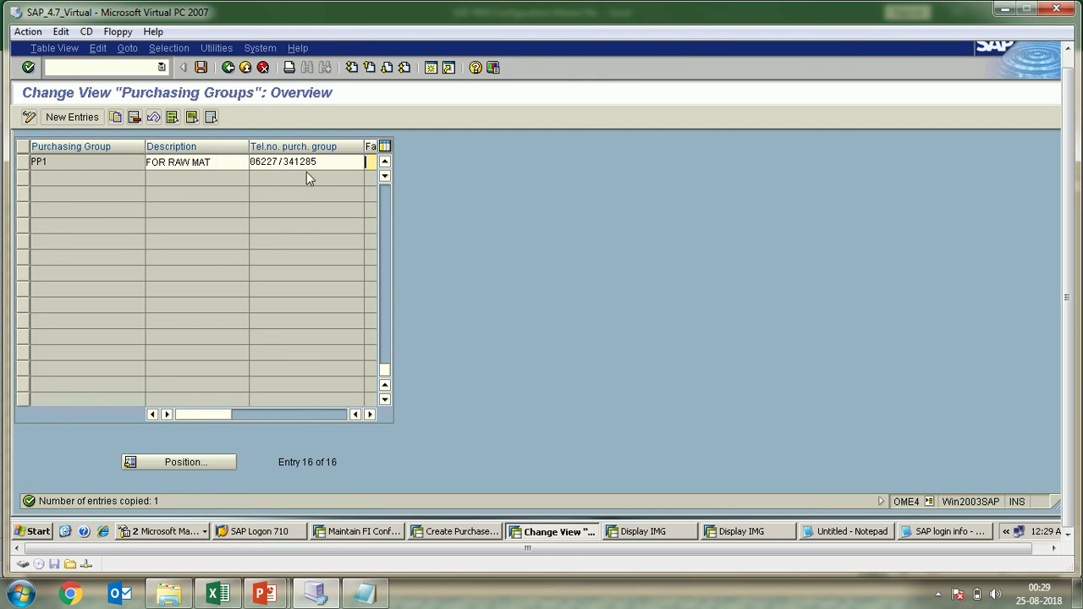
{"action": "left_click", "coordinate": [200, 68]}
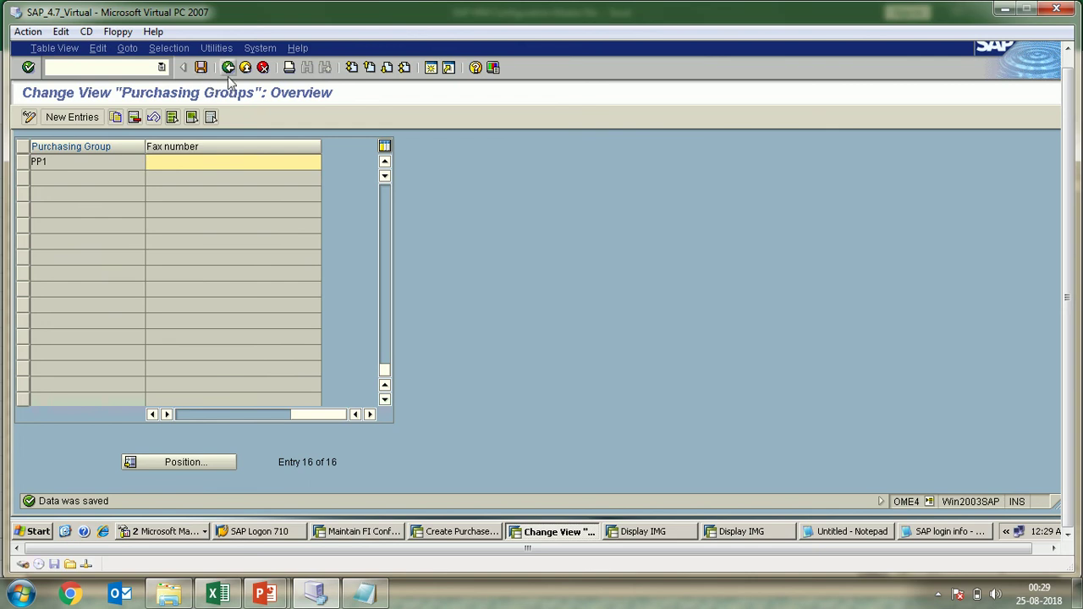
{"action": "left_click", "coordinate": [229, 71]}
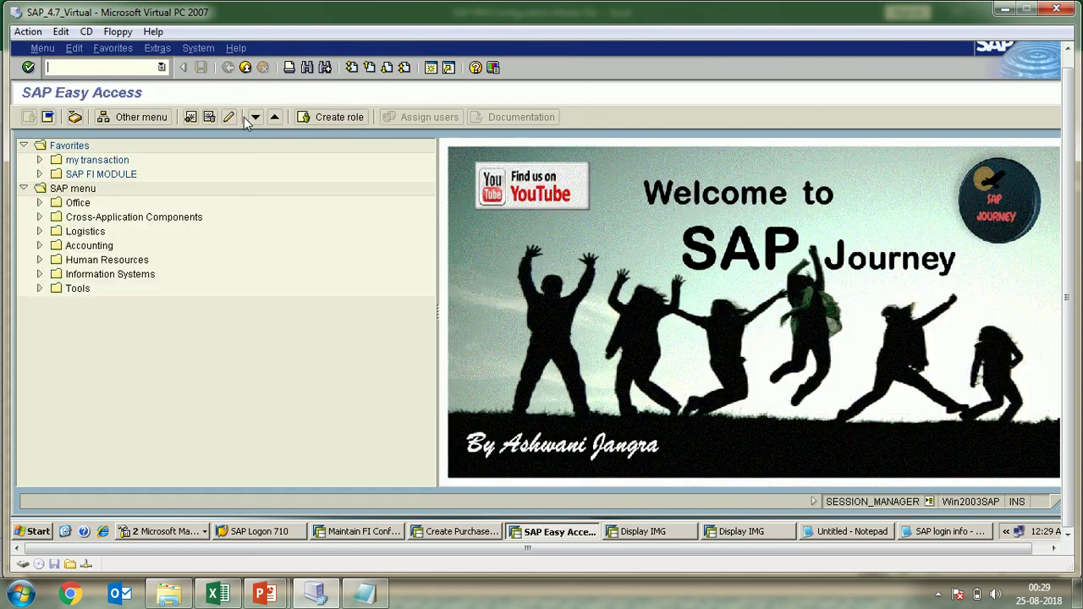
Step: Reopen transaction OME4 and examine the PP1 entry's description, telephone number and fax number fields
{"action": "left_click", "coordinate": [161, 66]}
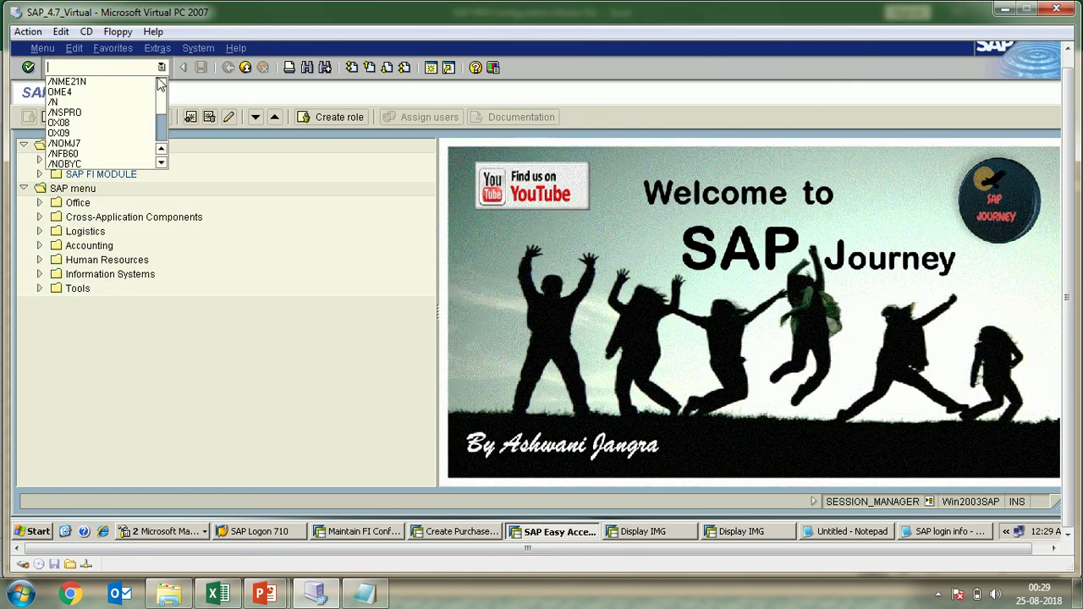
{"action": "left_click", "coordinate": [101, 92]}
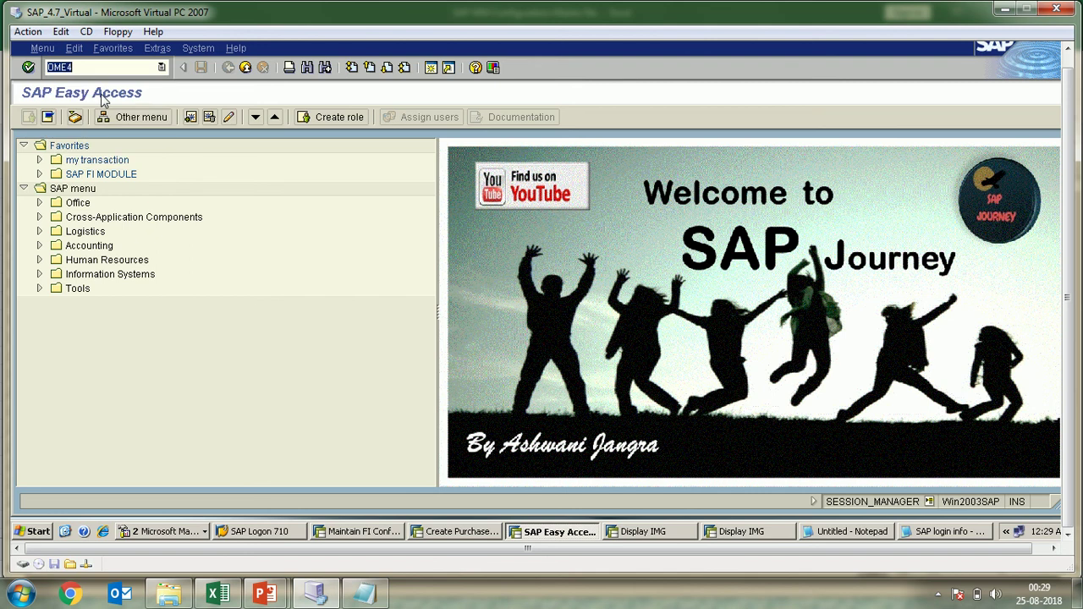
{"action": "key", "text": "Return"}
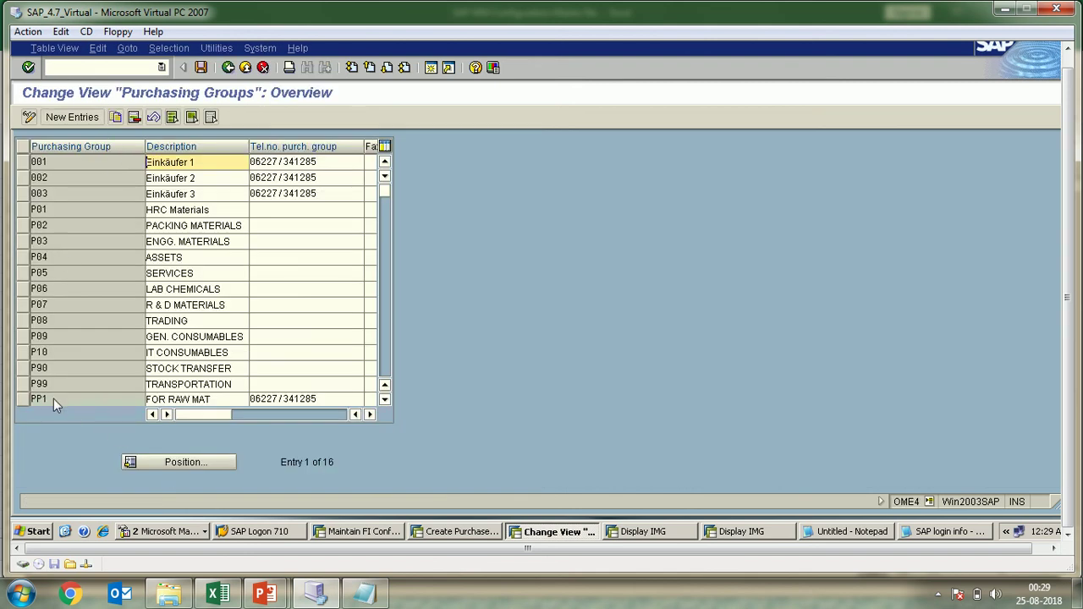
{"action": "left_click", "coordinate": [23, 399]}
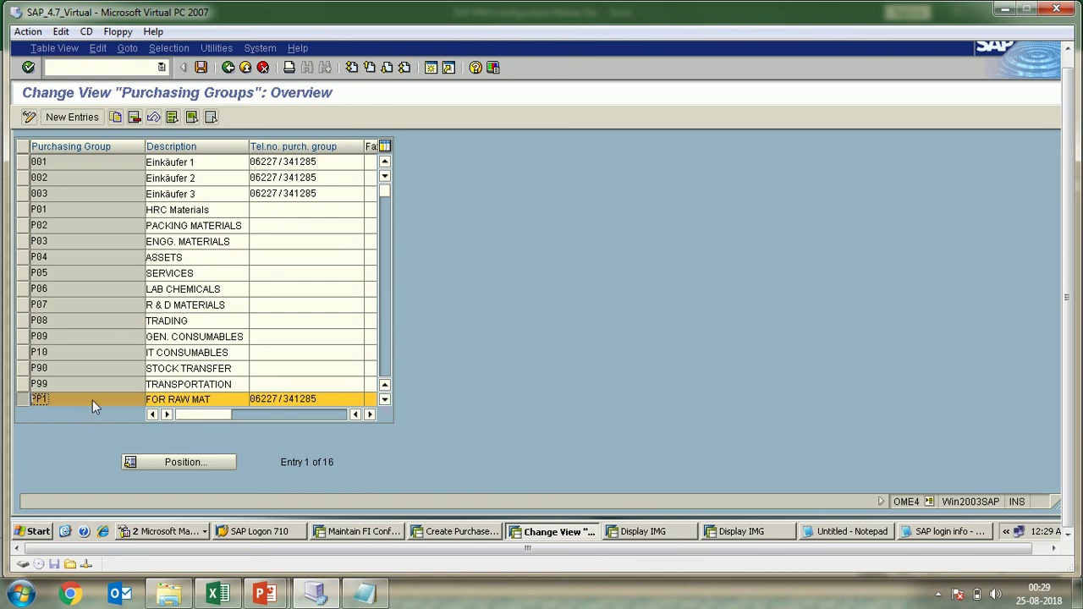
{"action": "left_click_drag", "start_coordinate": [218, 402], "coordinate": [129, 403]}
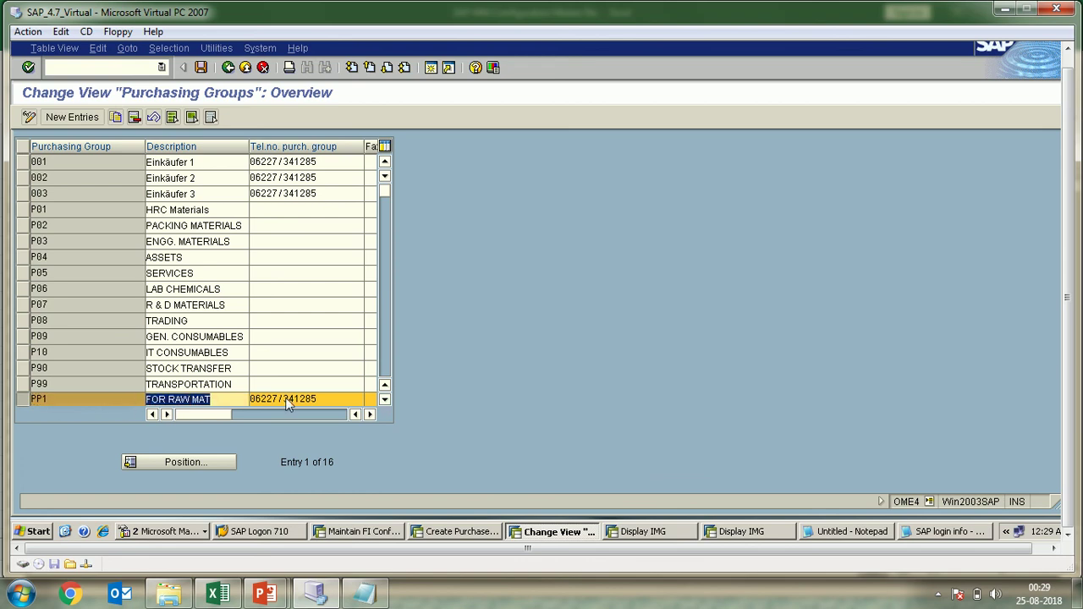
{"action": "left_click_drag", "start_coordinate": [327, 399], "coordinate": [252, 409]}
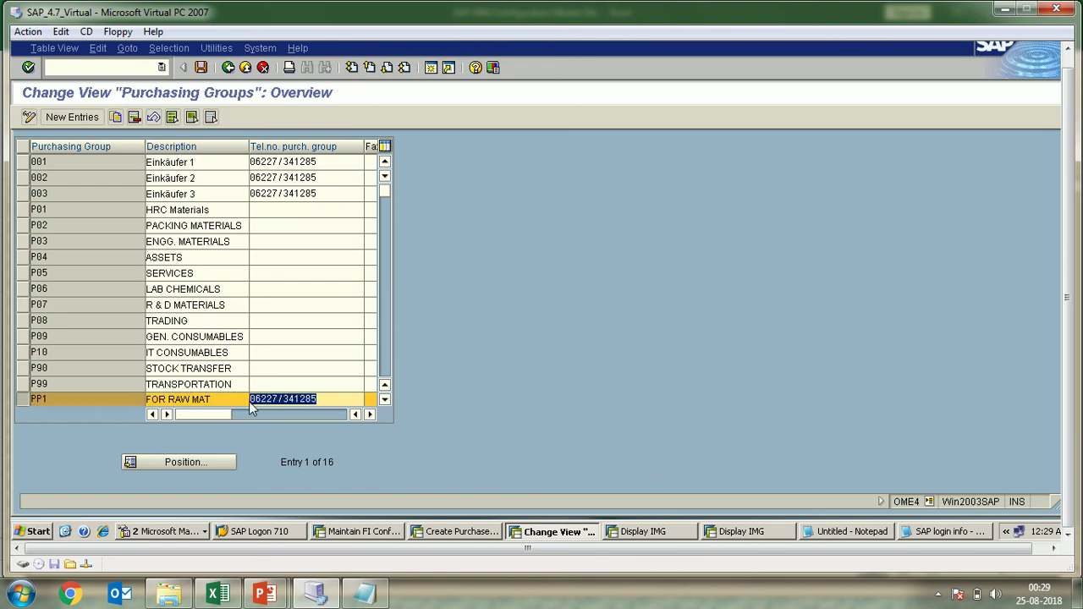
{"action": "left_click", "coordinate": [368, 418]}
{"action": "left_click", "coordinate": [368, 418]}
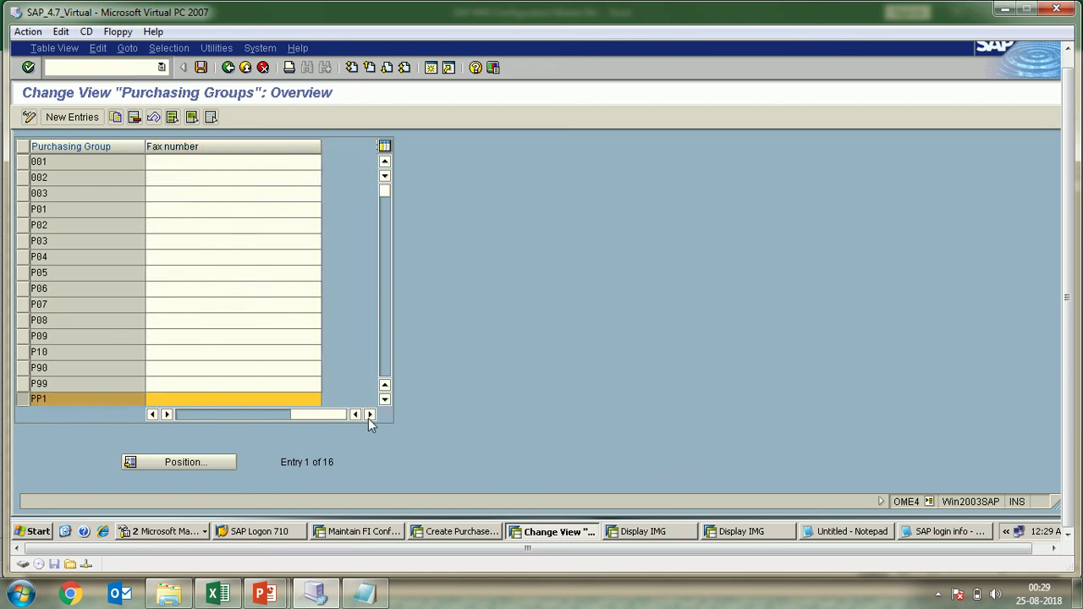
{"action": "left_click", "coordinate": [211, 402]}
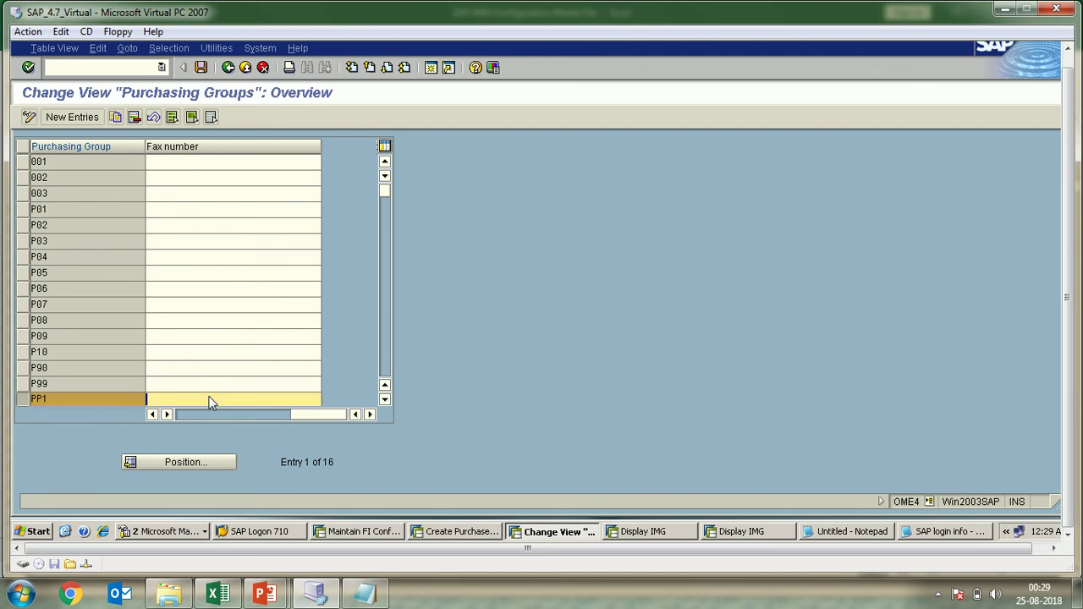
Step: Switch to the SAP MM Configuration Master file in Excel and review the Enterprise Structure T-codes and the definitions from Client to Storage Location
{"action": "left_click", "coordinate": [218, 594]}
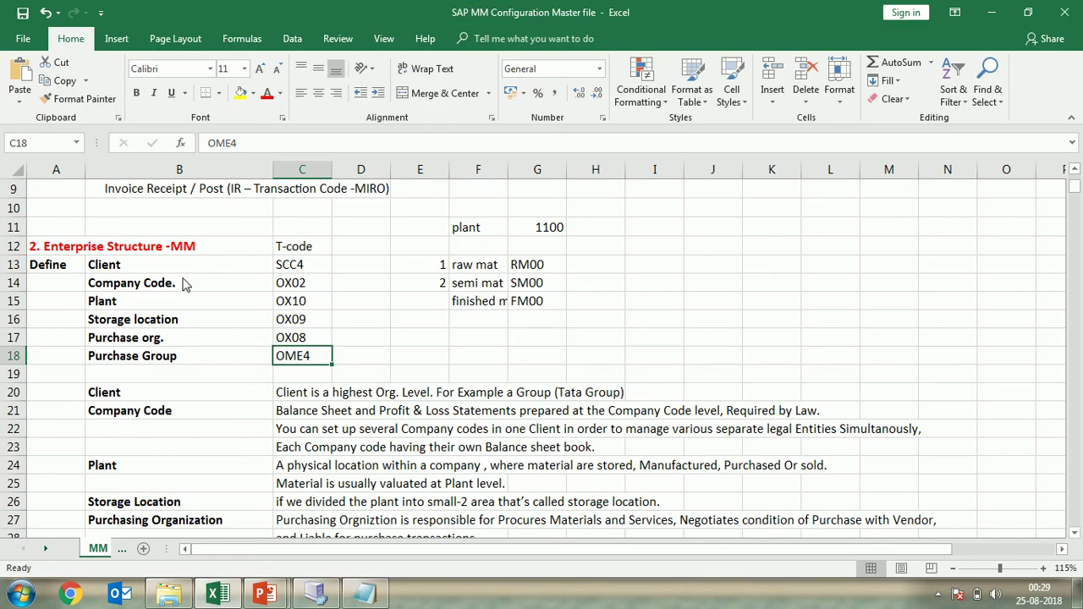
{"action": "left_click_drag", "start_coordinate": [183, 265], "coordinate": [290, 356]}
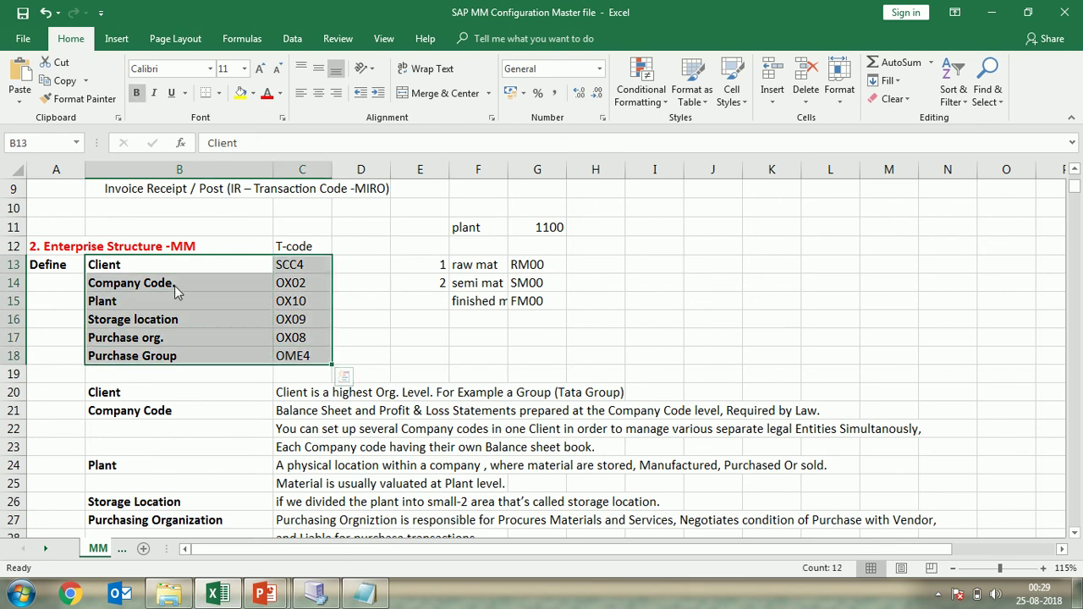
{"action": "left_click", "coordinate": [201, 396]}
{"action": "left_click", "coordinate": [195, 415]}
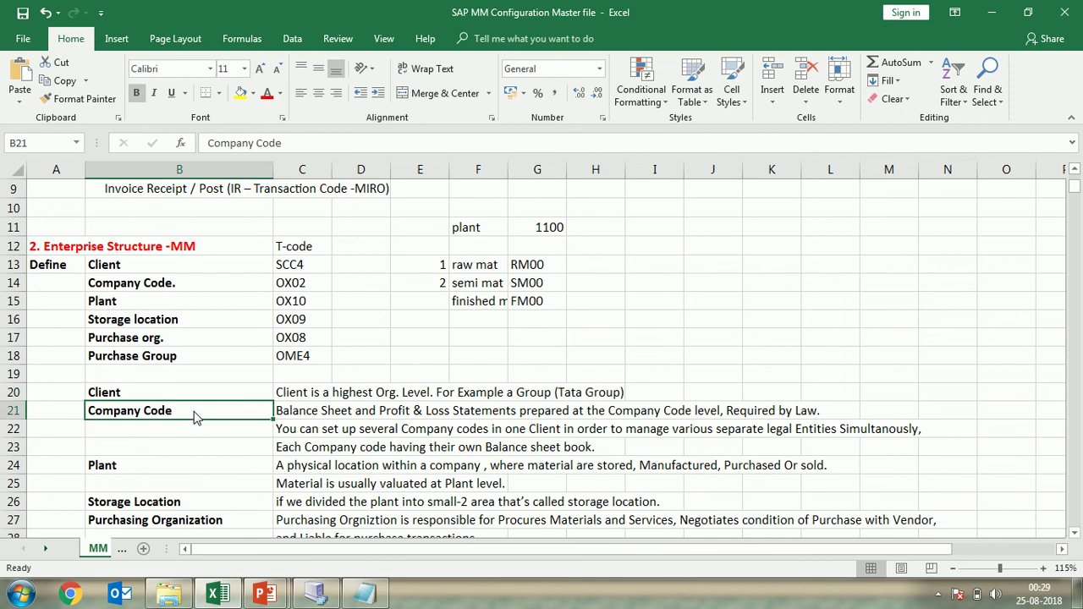
{"action": "left_click", "coordinate": [193, 464]}
{"action": "left_click", "coordinate": [187, 418]}
{"action": "key", "text": "Up"}
{"action": "key", "text": "Down"}
{"action": "key", "text": "Down"}
{"action": "key", "text": "Down"}
{"action": "key", "text": "Down"}
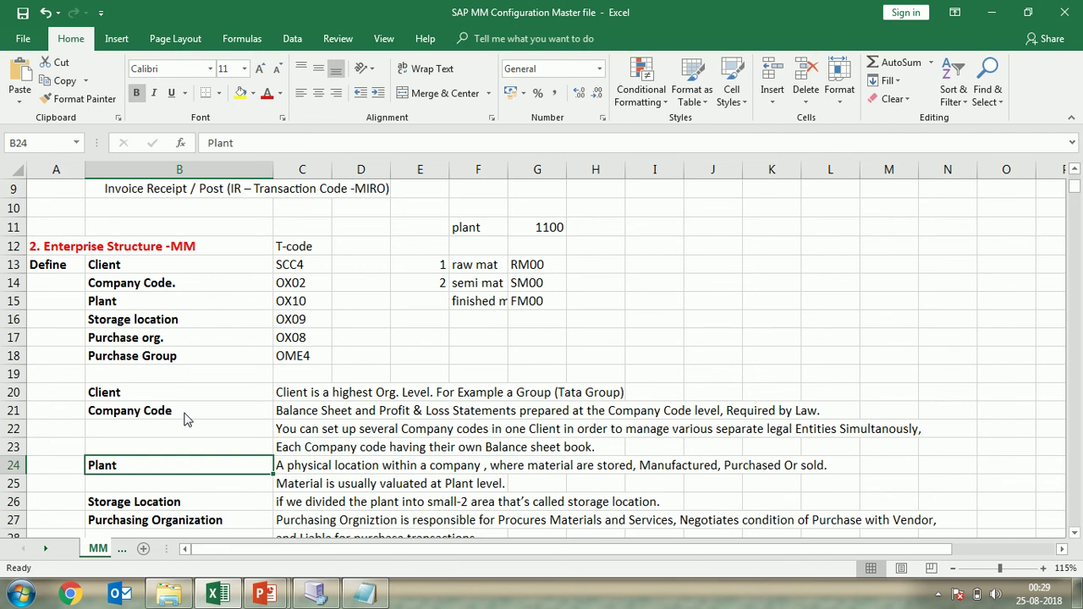
{"action": "key", "text": "Down"}
{"action": "key", "text": "Down"}
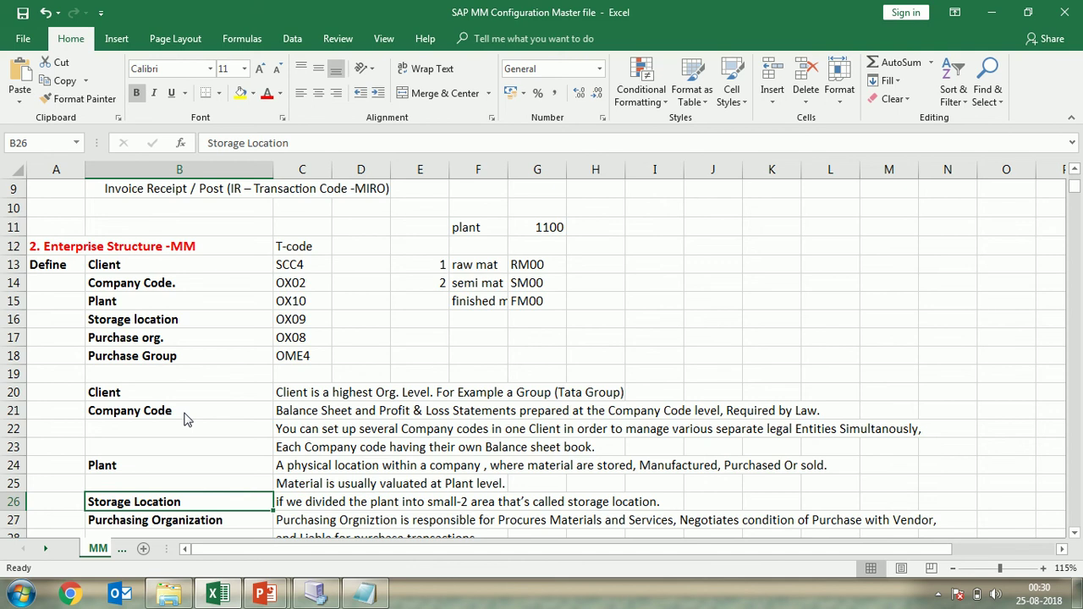
{"action": "key", "text": "Down"}
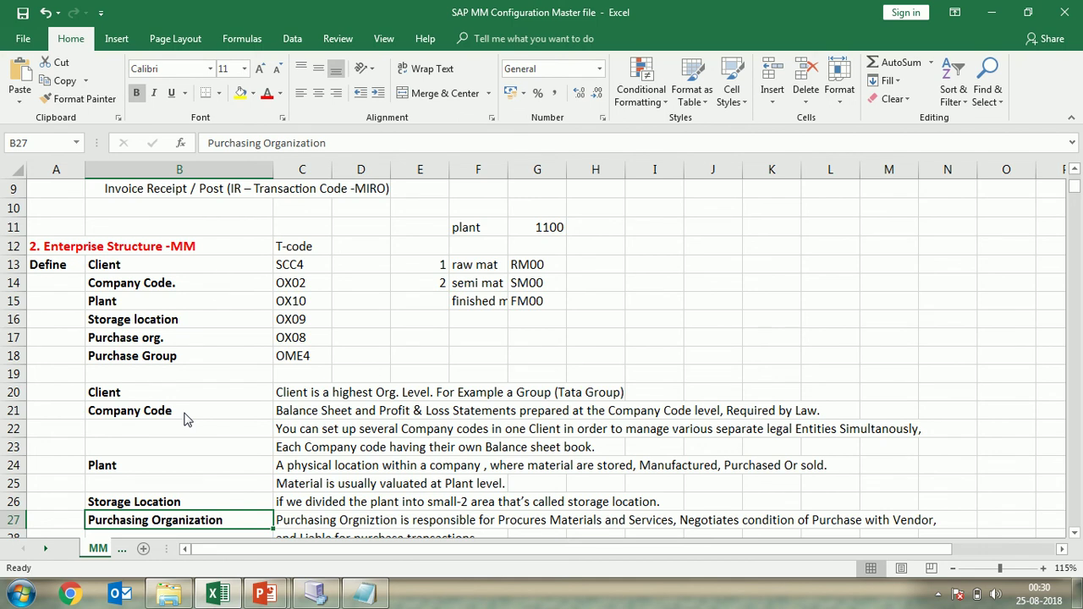
Step: Examine the Purchasing Organization definition and the list of purchase organization types in the notes
{"action": "key", "text": "Down"}
{"action": "key", "text": "Down"}
{"action": "key", "text": "Down"}
{"action": "key", "text": "Down"}
{"action": "key", "text": "Down"}
{"action": "key", "text": "Up"}
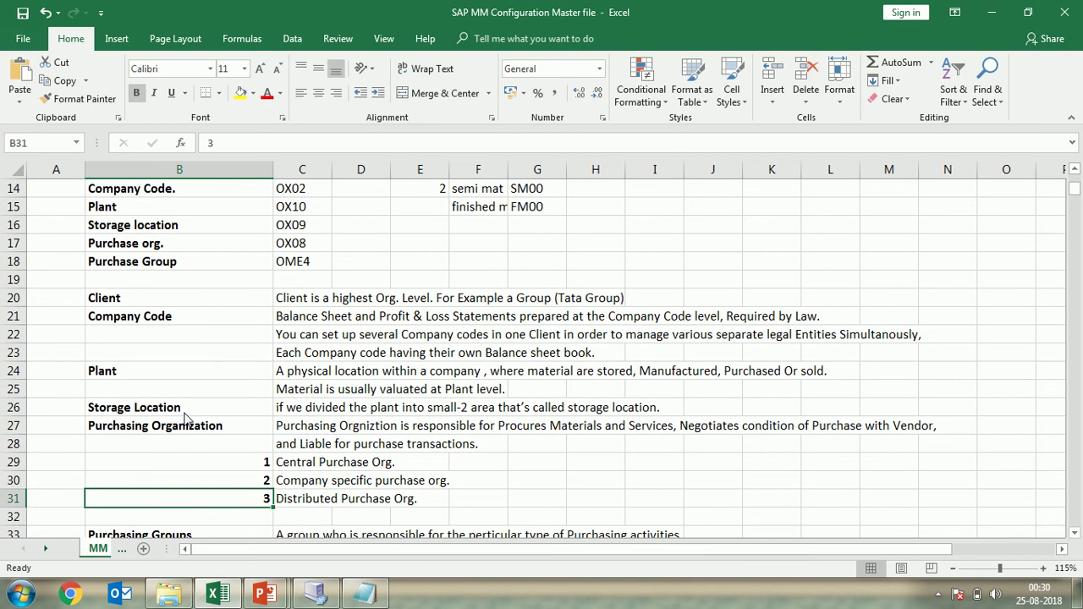
{"action": "key", "text": "Up"}
{"action": "key", "text": "Up"}
{"action": "key", "text": "Up"}
{"action": "key", "text": "Up"}
{"action": "key", "text": "Down"}
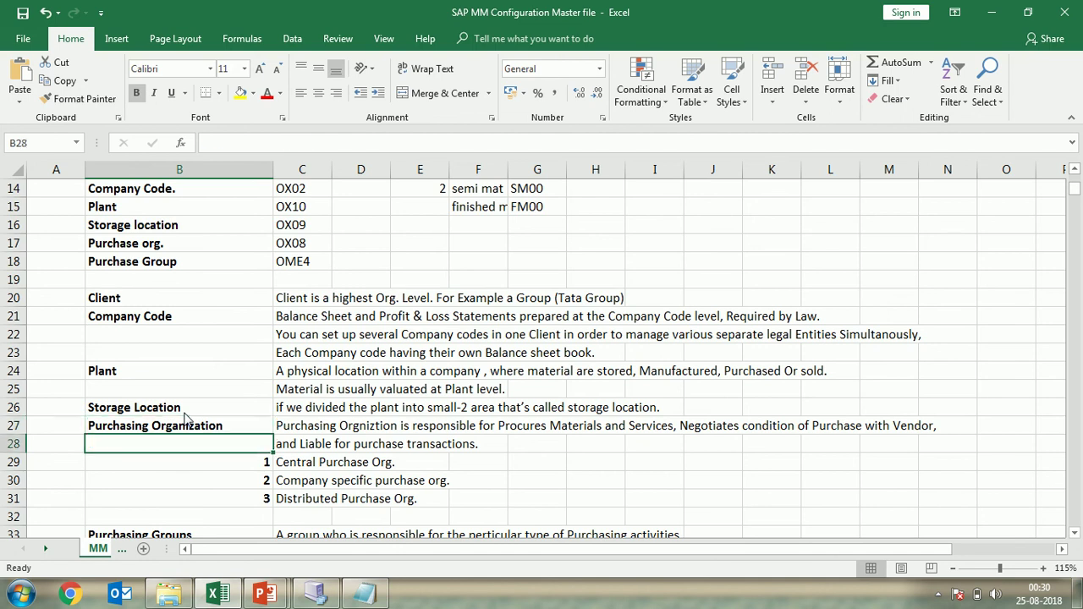
{"action": "key", "text": "Up"}
{"action": "key", "text": "Down"}
{"action": "key", "text": "Up"}
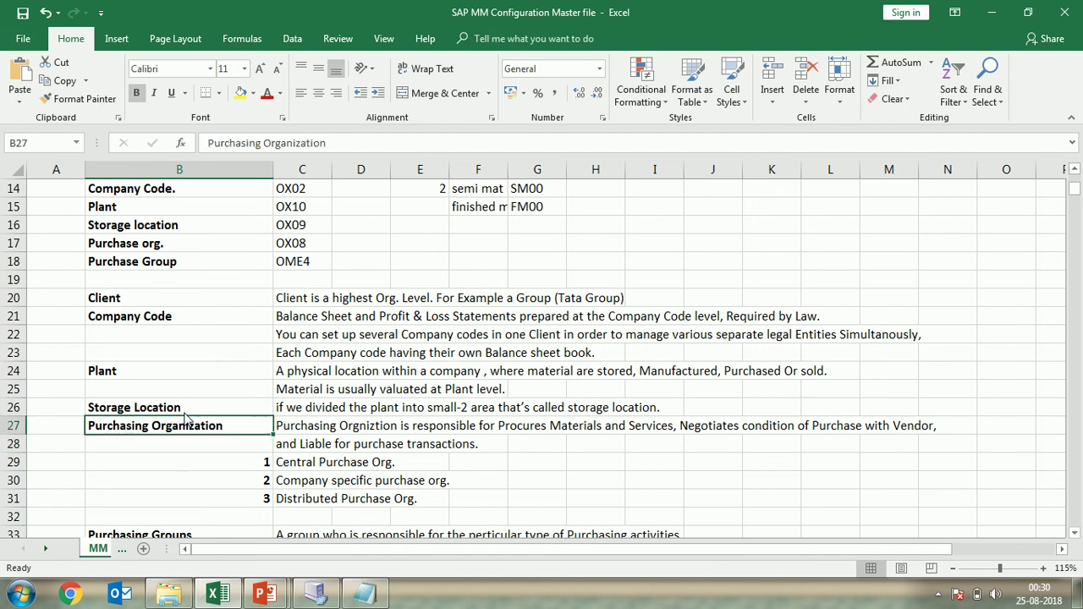
{"action": "key", "text": "Down"}
{"action": "key", "text": "Up"}
{"action": "key", "text": "Down"}
{"action": "key", "text": "Up"}
{"action": "key", "text": "Down"}
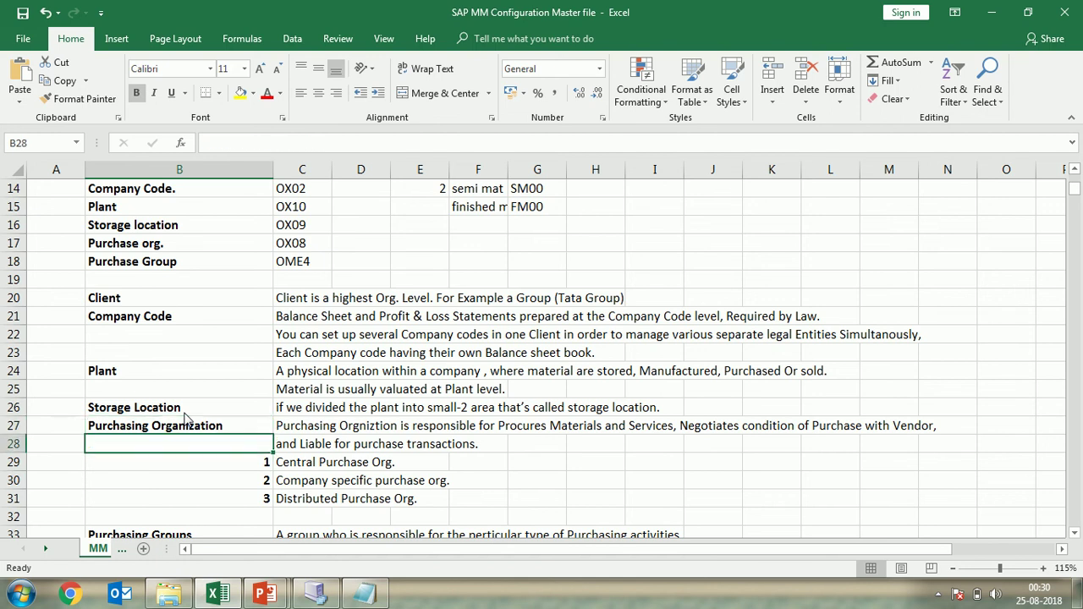
{"action": "key", "text": "Up"}
{"action": "key", "text": "Down"}
{"action": "key", "text": "Up"}
{"action": "key", "text": "Down"}
{"action": "key", "text": "Up"}
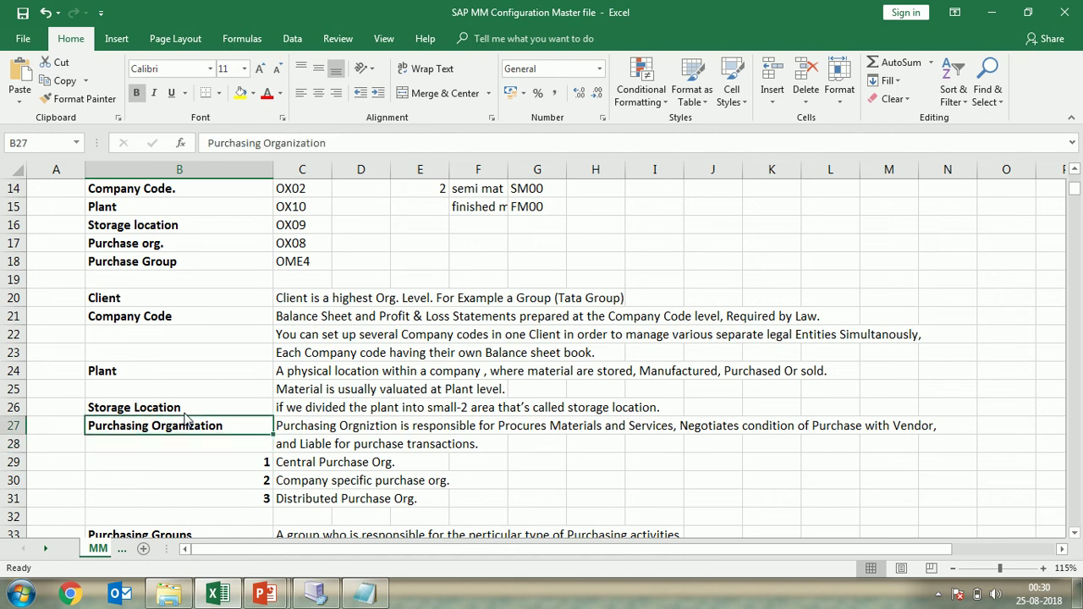
Step: Go through the central, company-specific and distributed purchase organization types and return to the Purchasing Organization heading in B27
{"action": "key", "text": "Down"}
{"action": "key", "text": "Down"}
{"action": "key", "text": "Down"}
{"action": "key", "text": "Down"}
{"action": "key", "text": "Down"}
{"action": "key", "text": "Down"}
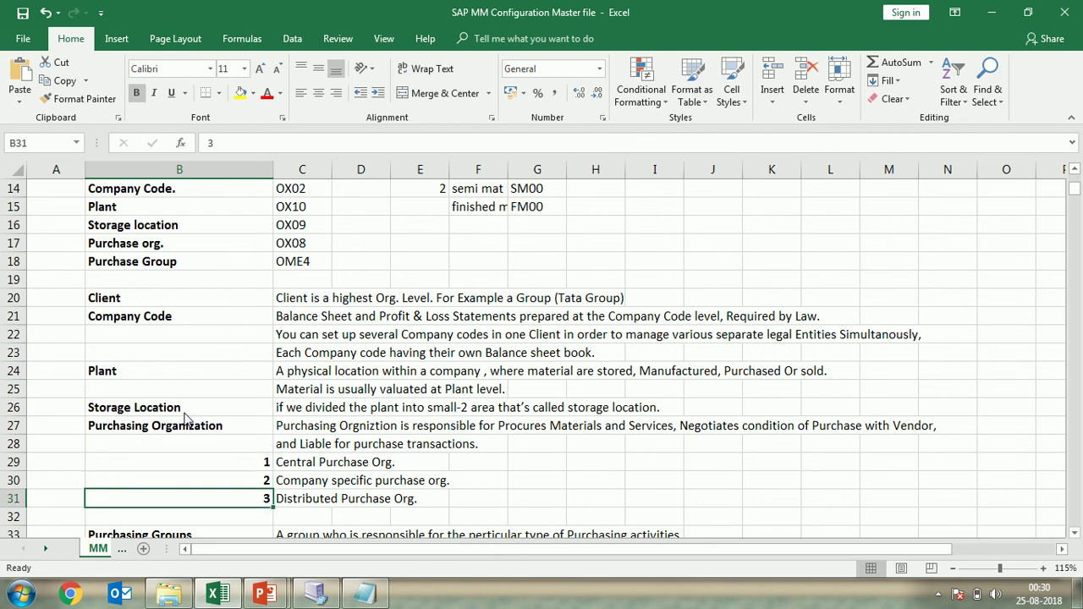
{"action": "key", "text": "Up"}
{"action": "key", "text": "Up"}
{"action": "key", "text": "Up"}
{"action": "key", "text": "Up"}
{"action": "key", "text": "Up"}
{"action": "key", "text": "Up"}
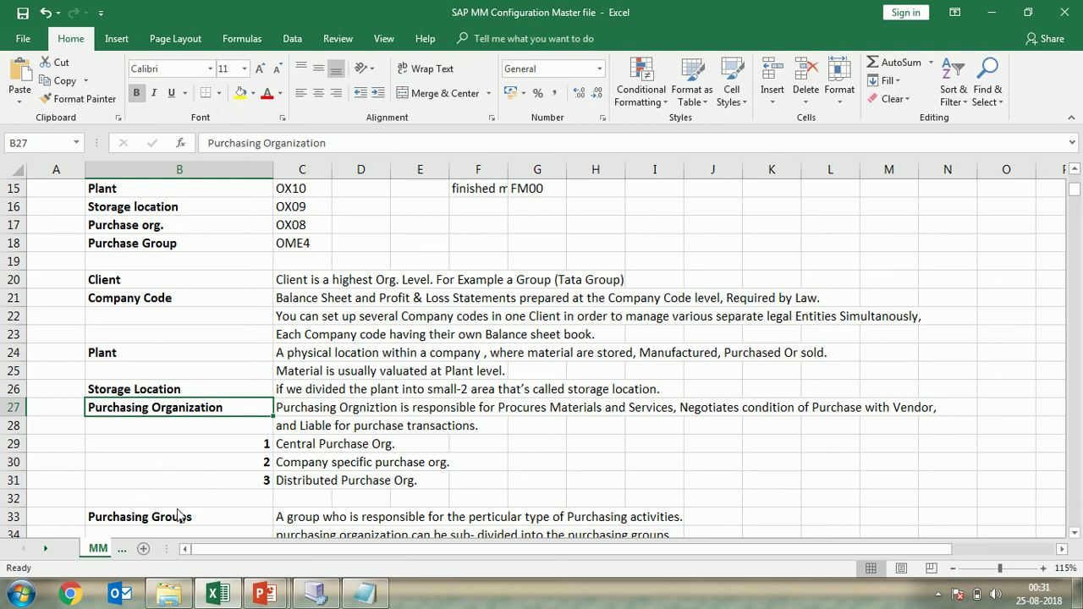
Step: Examine the Purchasing Groups definition in rows 33 and 34 of the notes
{"action": "left_click", "coordinate": [209, 522]}
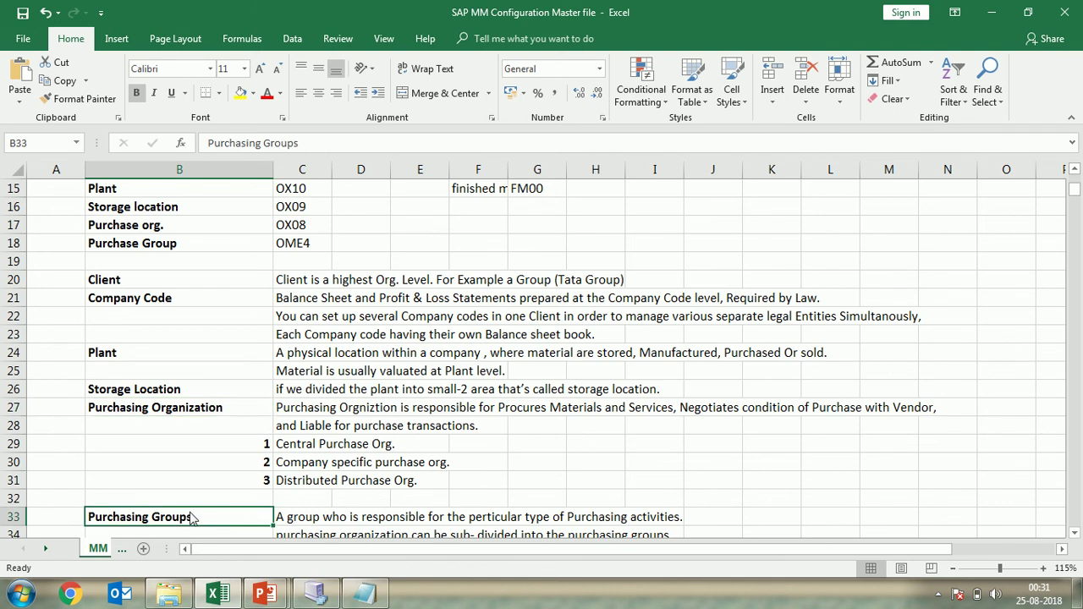
{"action": "left_click", "coordinate": [297, 518]}
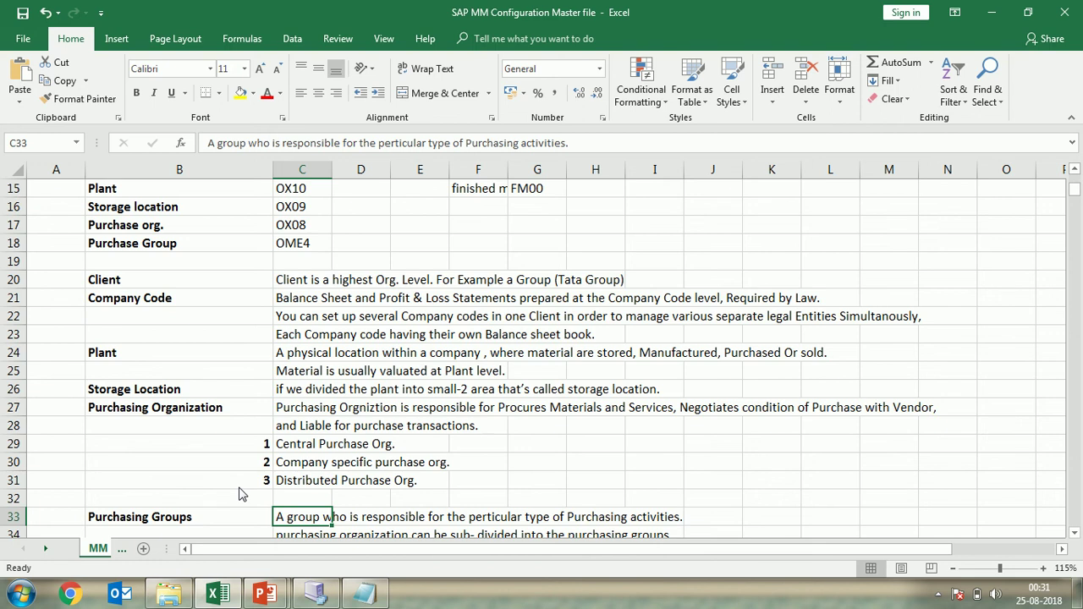
{"action": "scroll", "coordinate": [217, 375], "scroll_direction": "down", "scroll_amount": 1}
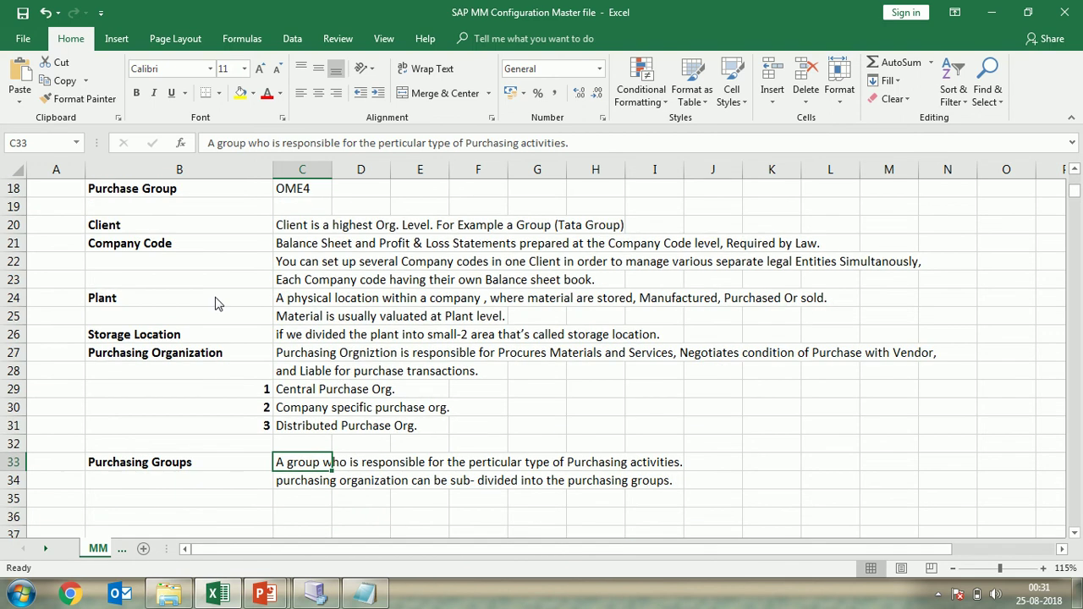
Step: Review the Enterprise Structure notes and hierarchy diagram, and select the assignment rules in B65:B70 under Assign
{"action": "scroll", "coordinate": [219, 309], "scroll_direction": "up", "scroll_amount": 3}
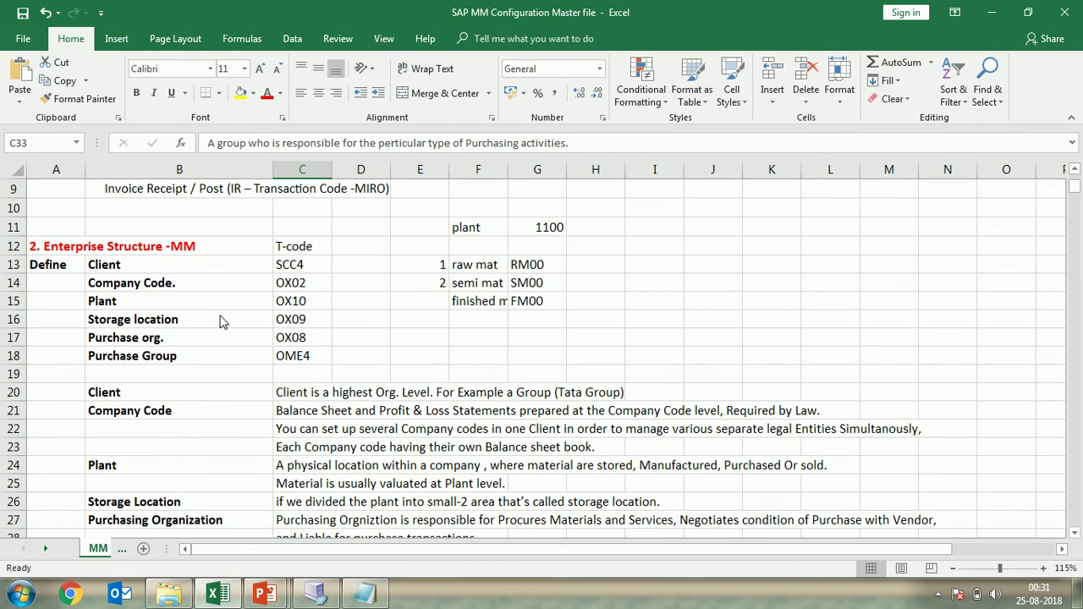
{"action": "scroll", "coordinate": [184, 345], "scroll_direction": "down", "scroll_amount": 1}
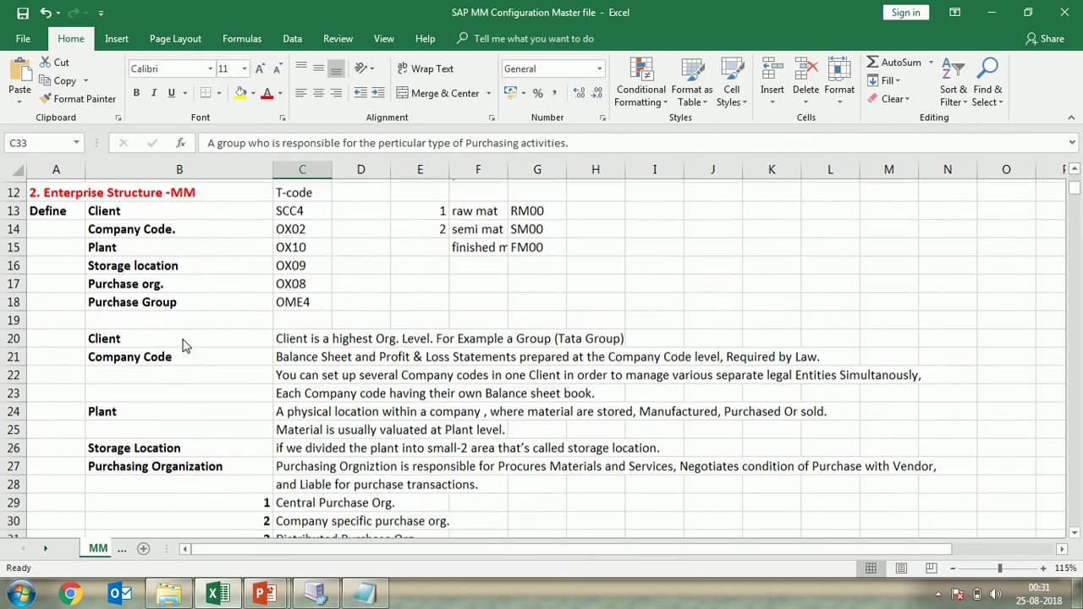
{"action": "scroll", "coordinate": [185, 345], "scroll_direction": "down", "scroll_amount": 5}
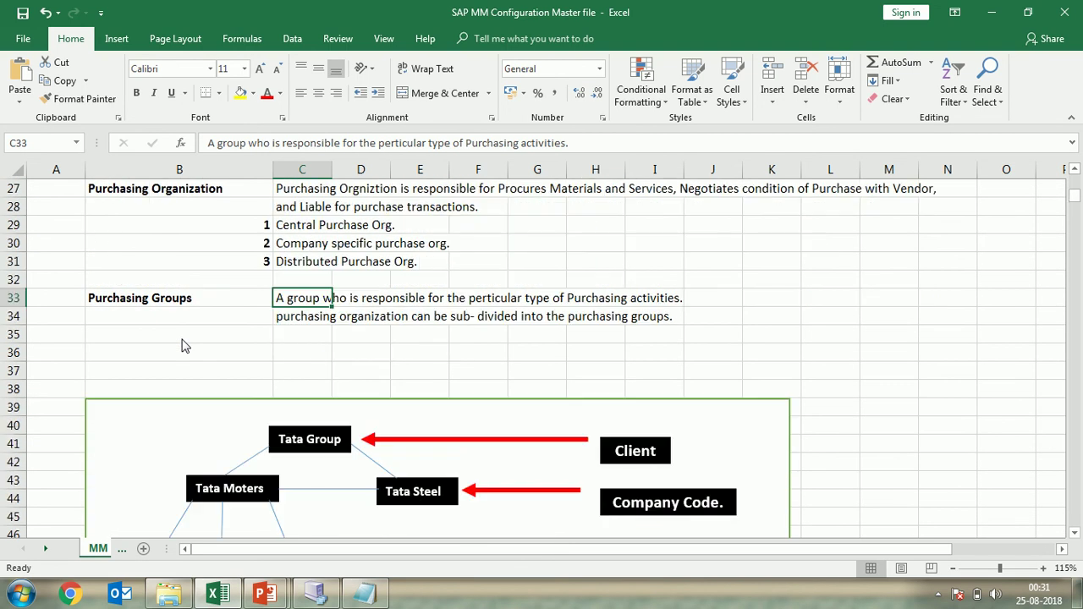
{"action": "scroll", "coordinate": [185, 345], "scroll_direction": "down", "scroll_amount": 6}
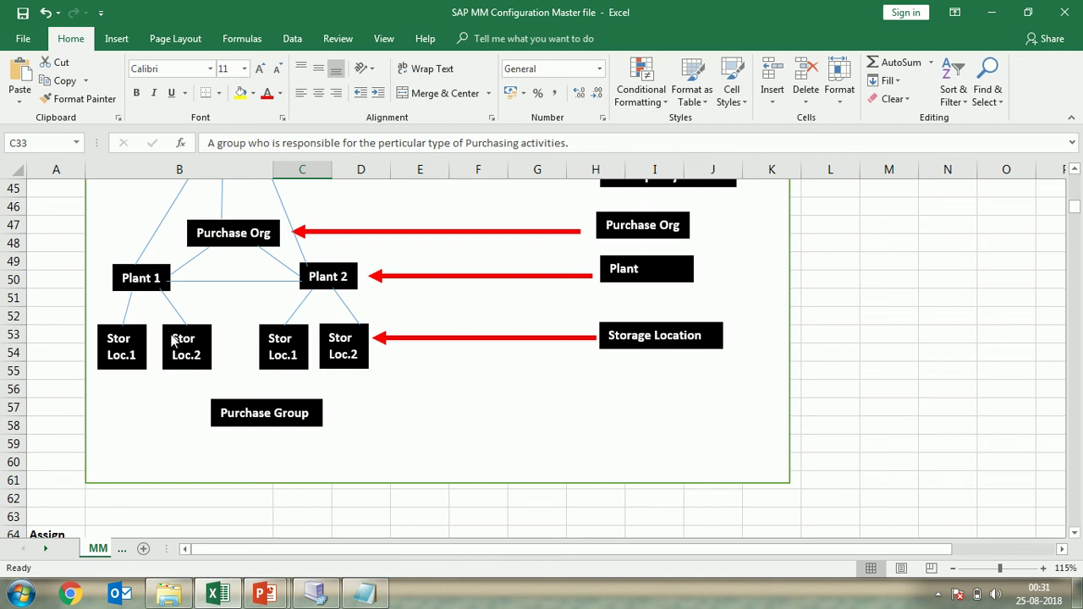
{"action": "scroll", "coordinate": [174, 339], "scroll_direction": "down", "scroll_amount": 4}
{"action": "left_click", "coordinate": [57, 320]}
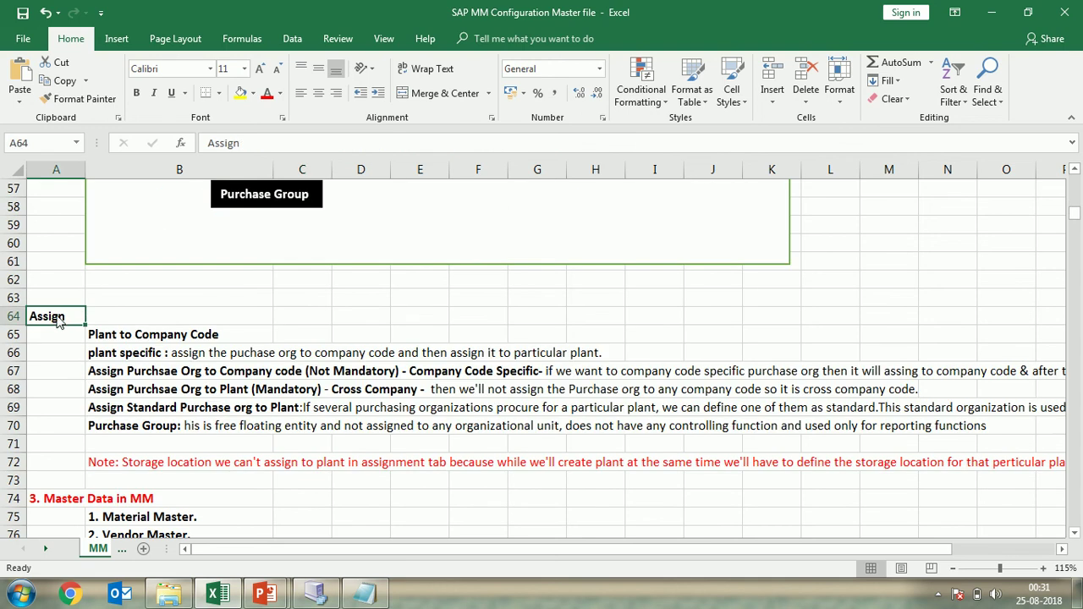
{"action": "left_click_drag", "start_coordinate": [131, 339], "coordinate": [138, 428]}
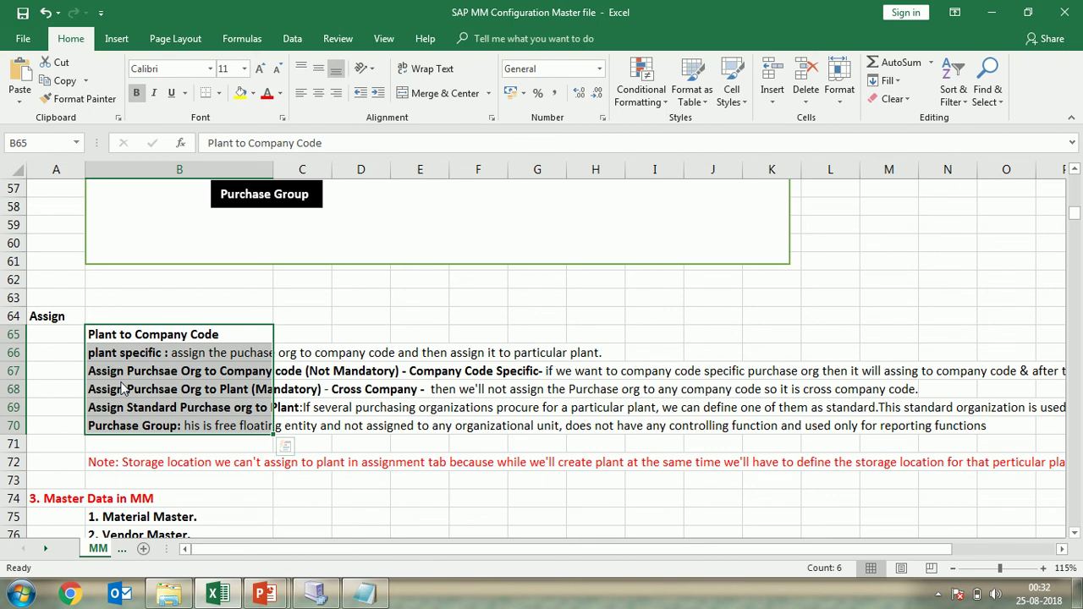
Step: Recap the notes from the Enterprise Structure Define section to the Assign rules and the storage location note
{"action": "scroll", "coordinate": [121, 388], "scroll_direction": "down", "scroll_amount": 3}
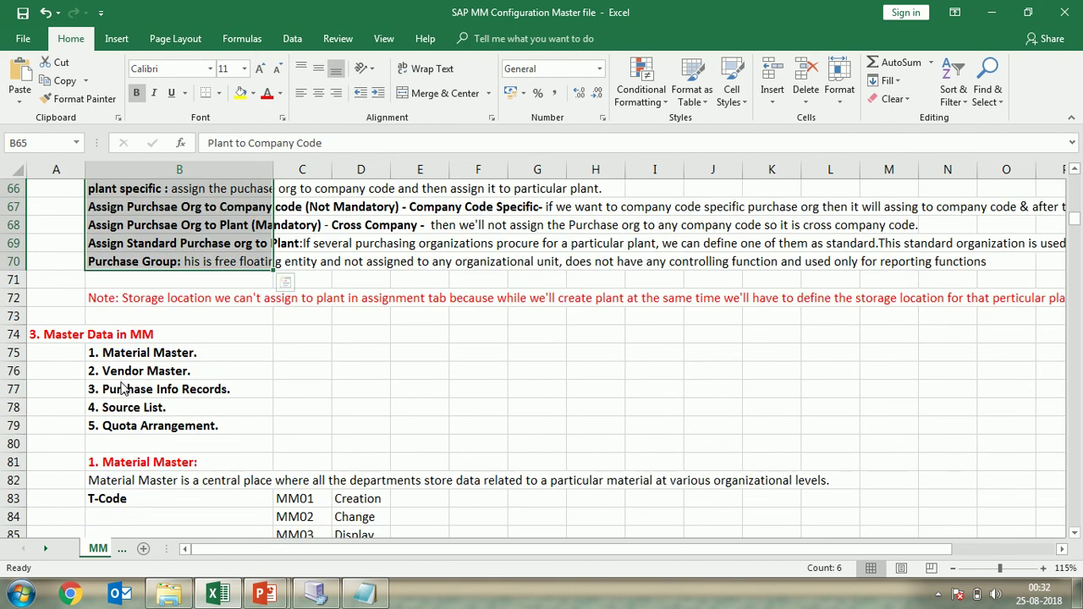
{"action": "scroll", "coordinate": [121, 388], "scroll_direction": "up", "scroll_amount": 13}
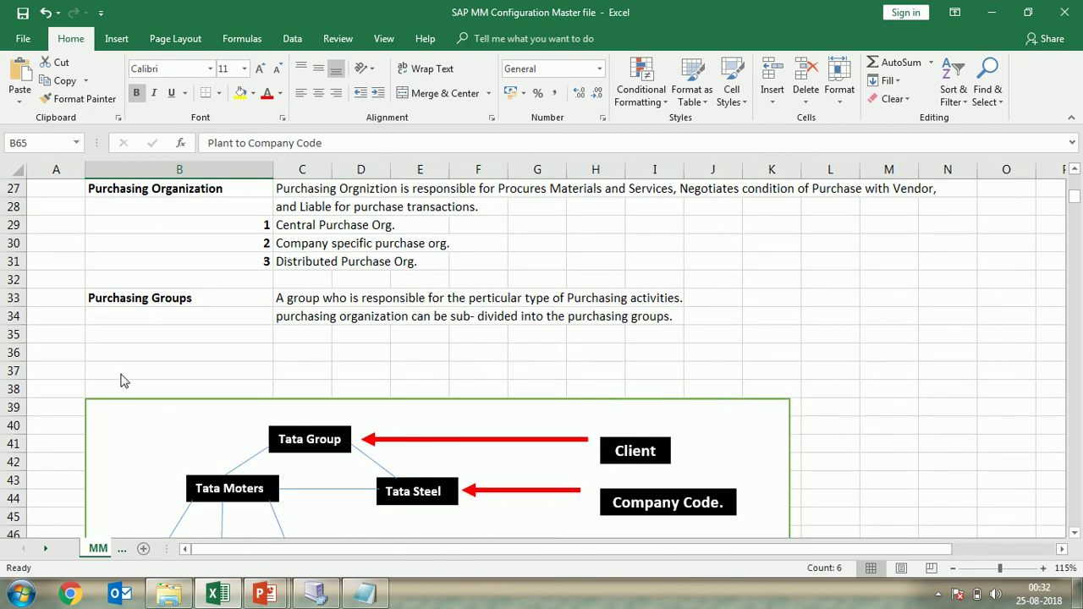
{"action": "scroll", "coordinate": [132, 362], "scroll_direction": "up", "scroll_amount": 2}
{"action": "scroll", "coordinate": [132, 362], "scroll_direction": "up", "scroll_amount": 4}
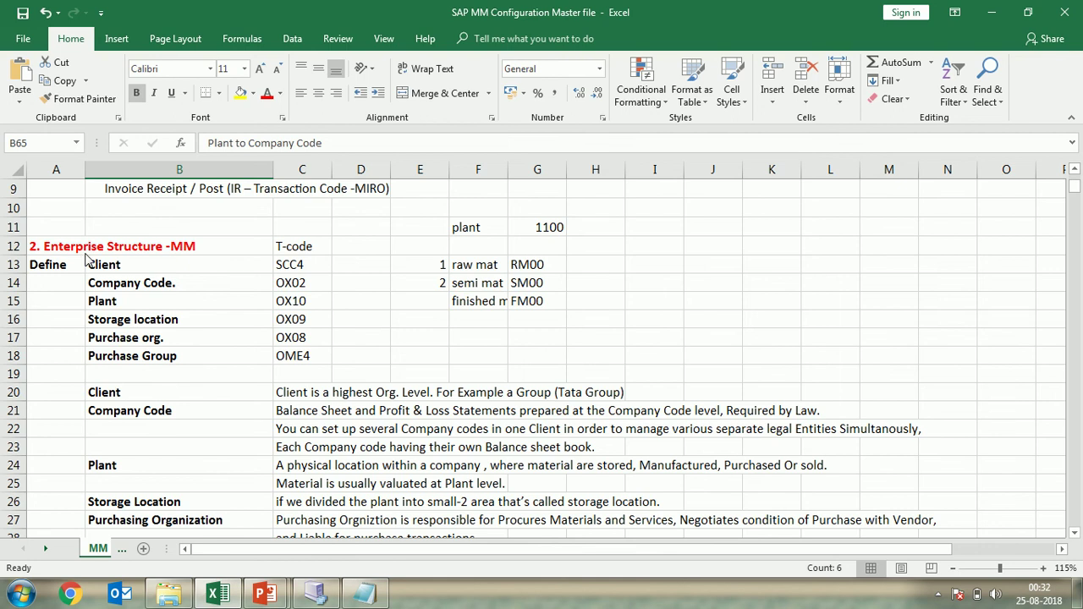
{"action": "scroll", "coordinate": [187, 444], "scroll_direction": "down", "scroll_amount": 5}
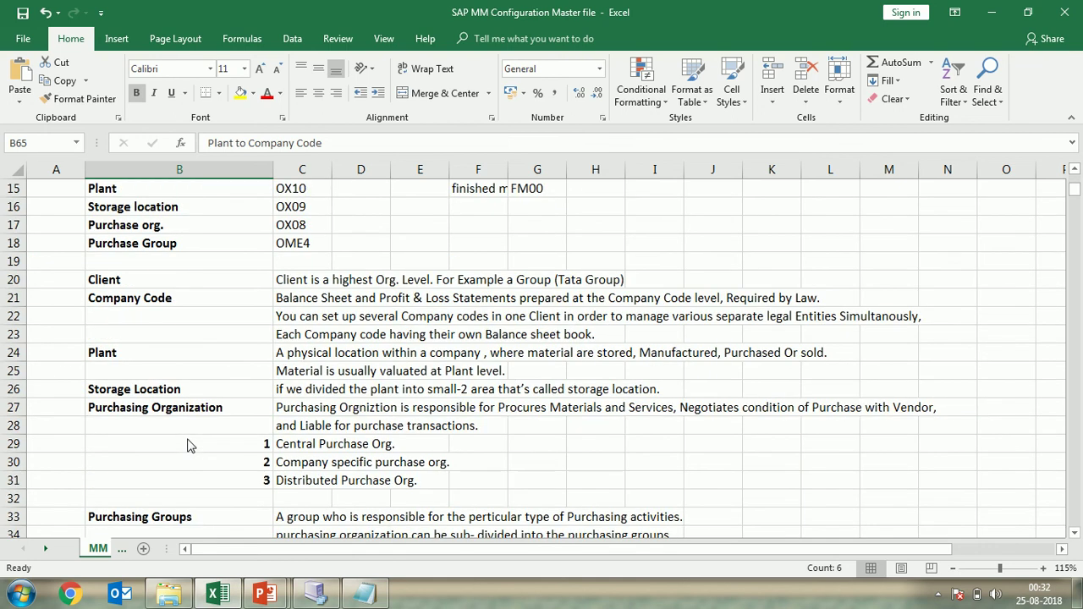
{"action": "scroll", "coordinate": [187, 443], "scroll_direction": "down", "scroll_amount": 9}
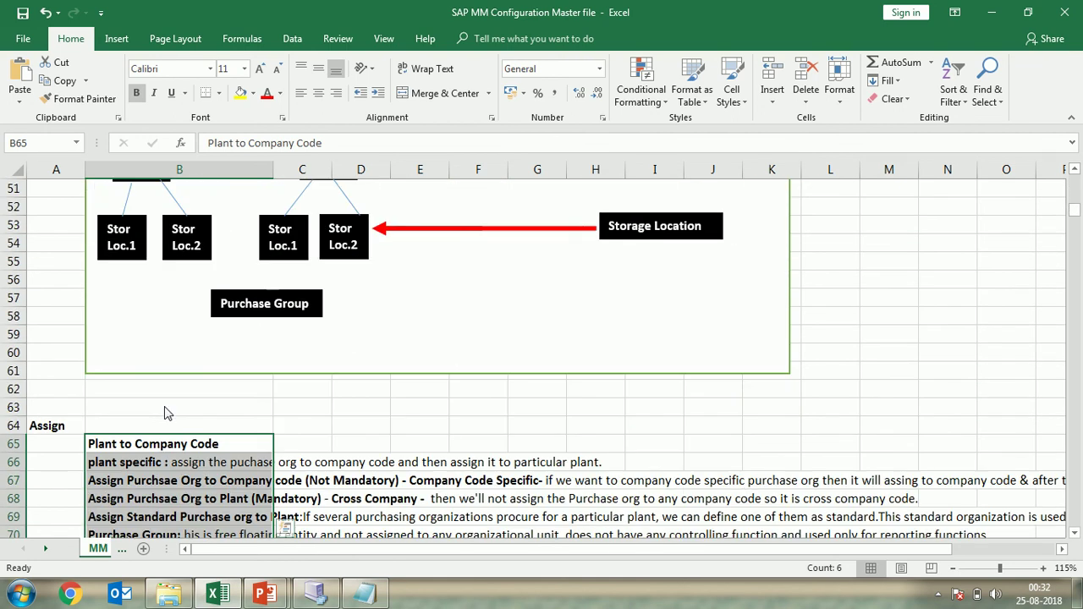
{"action": "scroll", "coordinate": [152, 412], "scroll_direction": "down", "scroll_amount": 3}
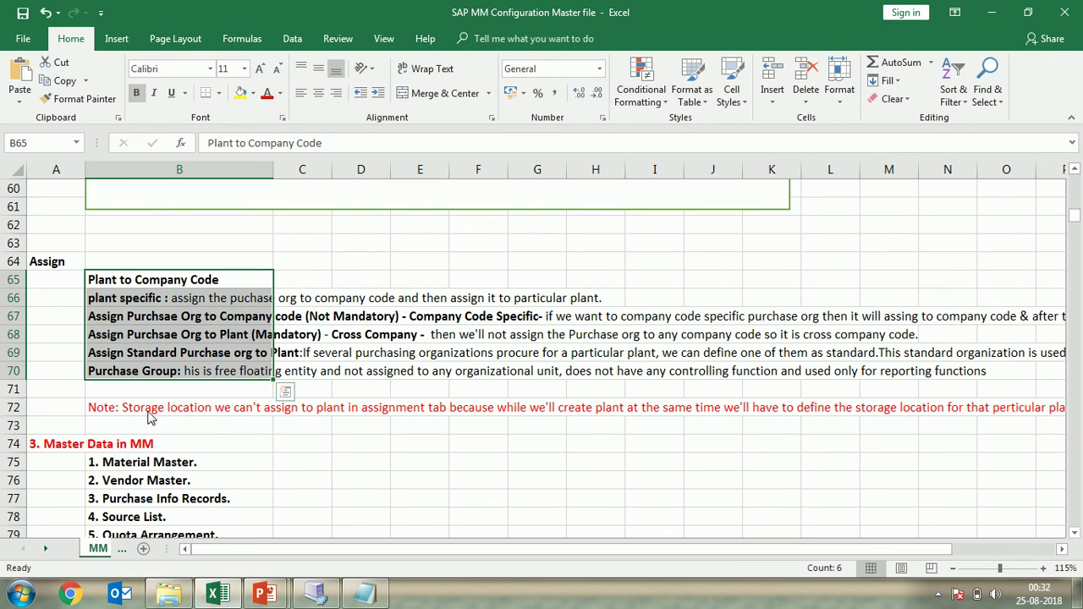
Step: Switch to the SAP MM purchase order presentation in PowerPoint and stop the screen recording from its add-in
{"action": "mouse_move", "coordinate": [285, 602]}
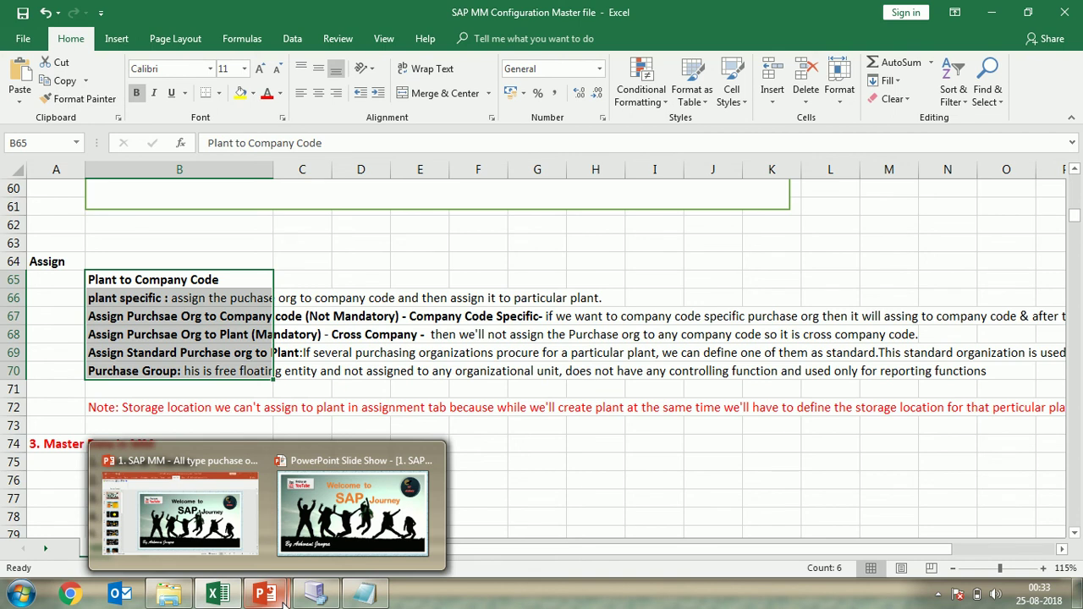
{"action": "left_click", "coordinate": [214, 511]}
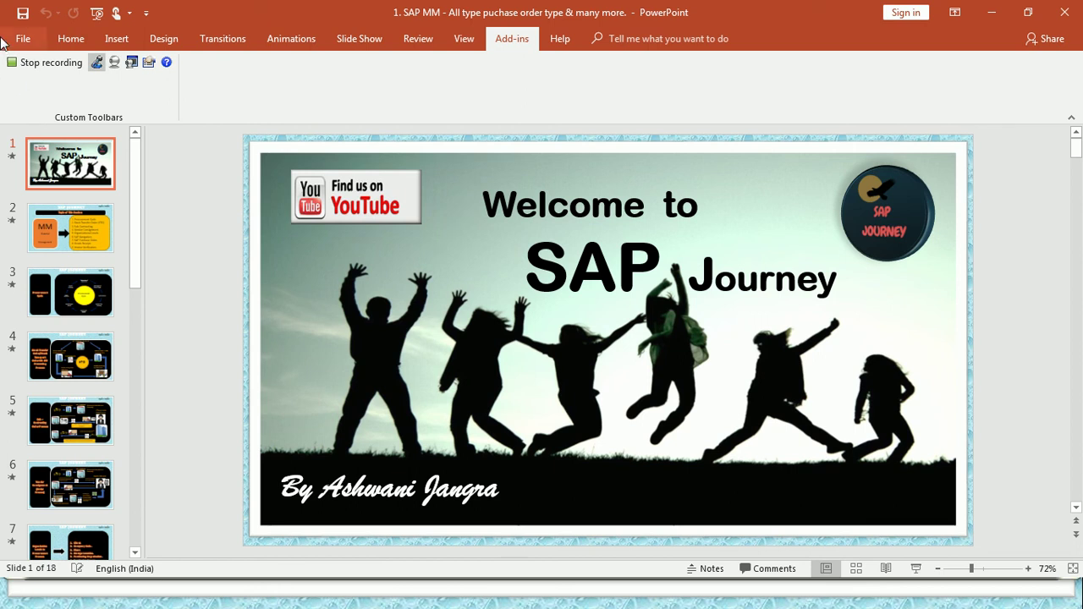
{"action": "key", "text": "alt+Tab"}
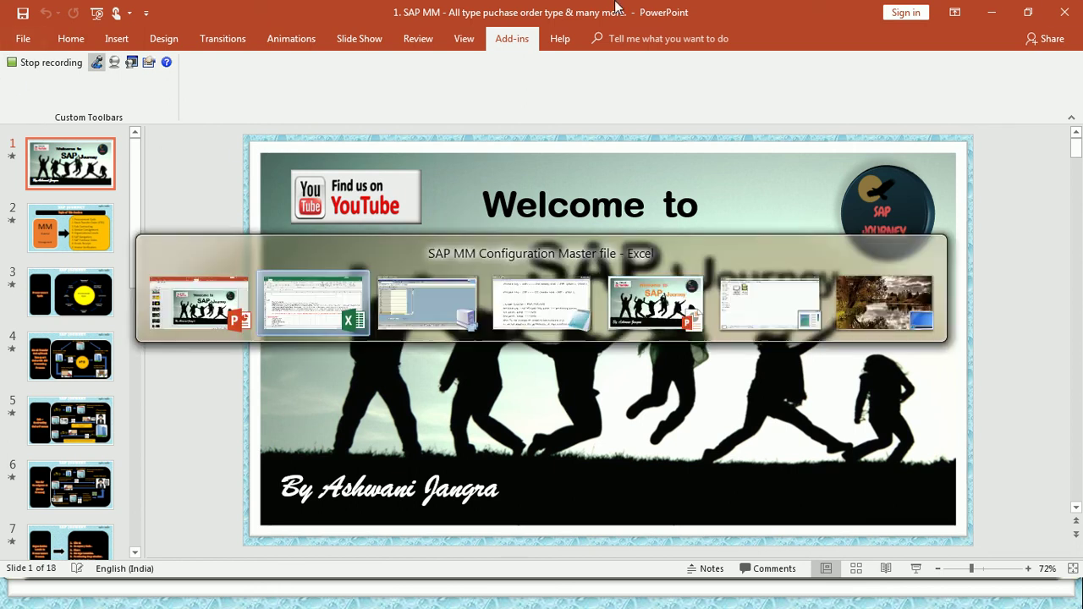
{"action": "key", "text": "alt+Tab"}
{"action": "left_click", "coordinate": [47, 63]}
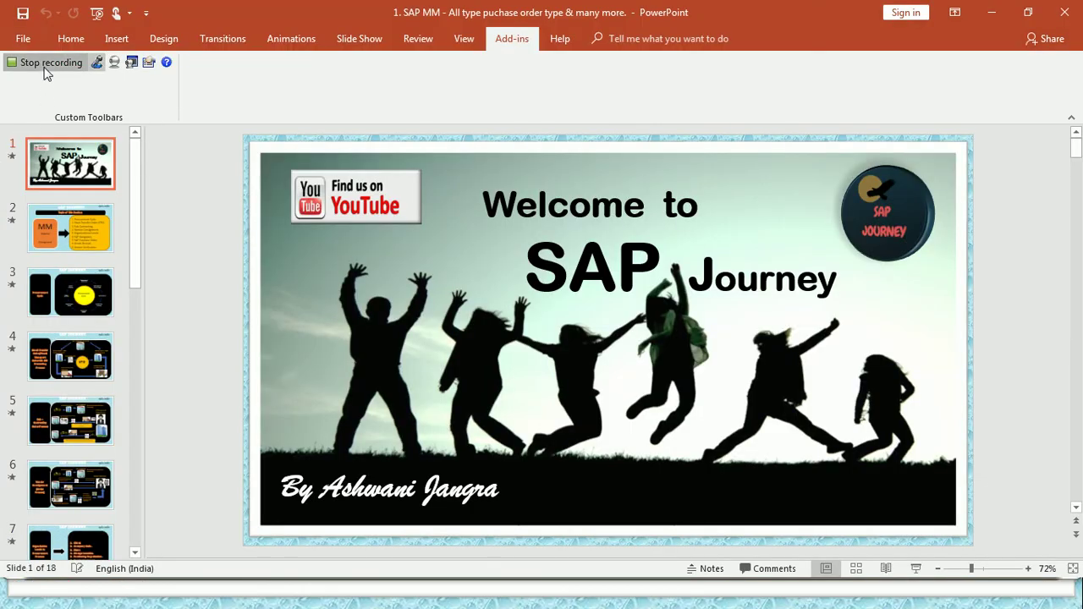